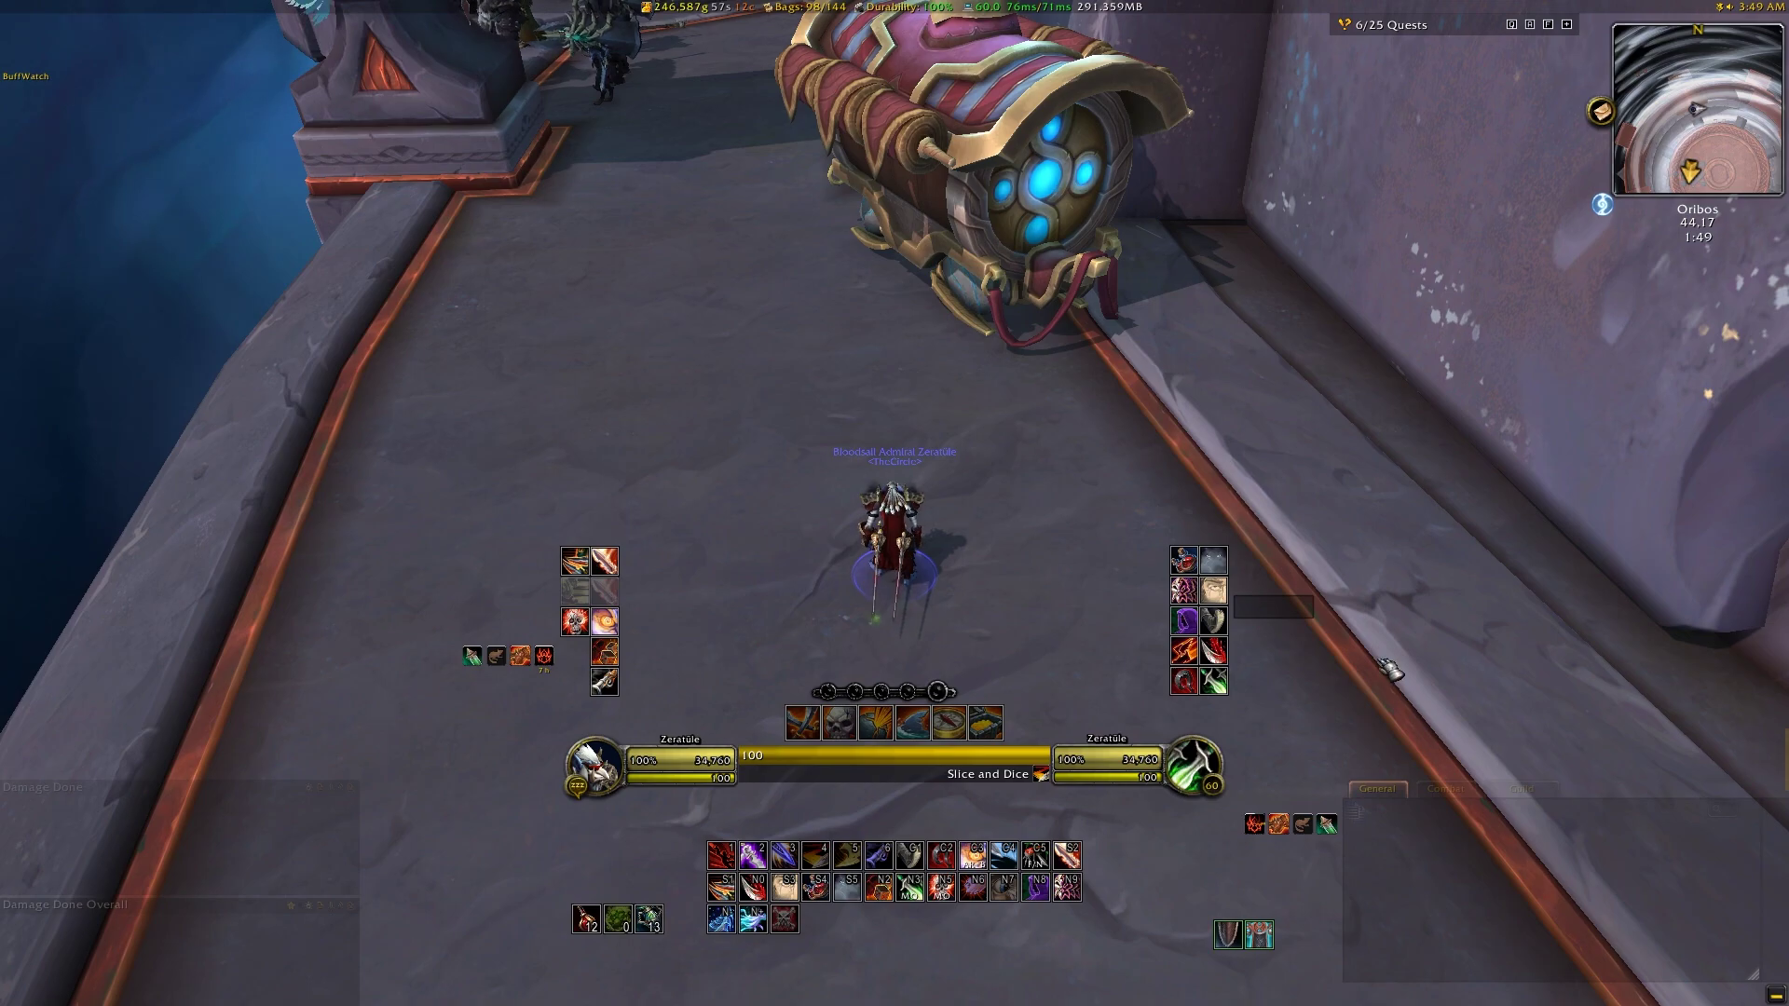
# - Open the Bartender4 settings with the /bt command and turn off Lock to free the action bars
pyautogui.write('/bt')
pyautogui.press('Return')
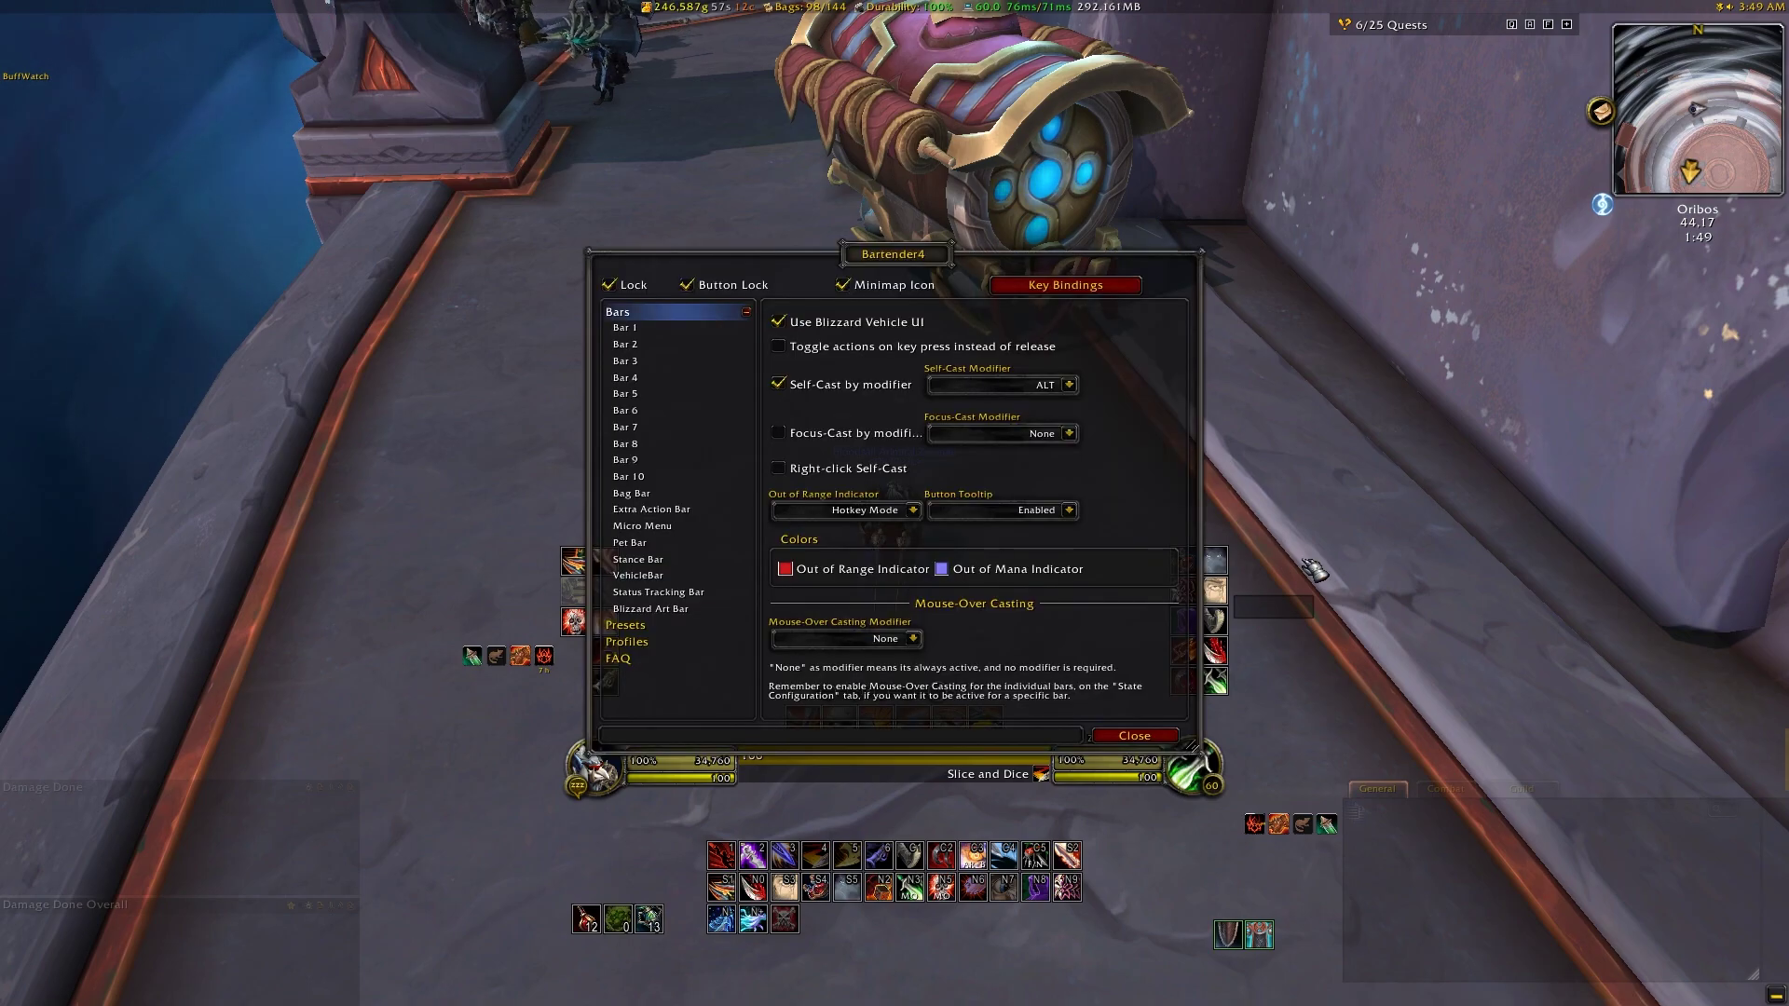
pyautogui.click(610, 285)
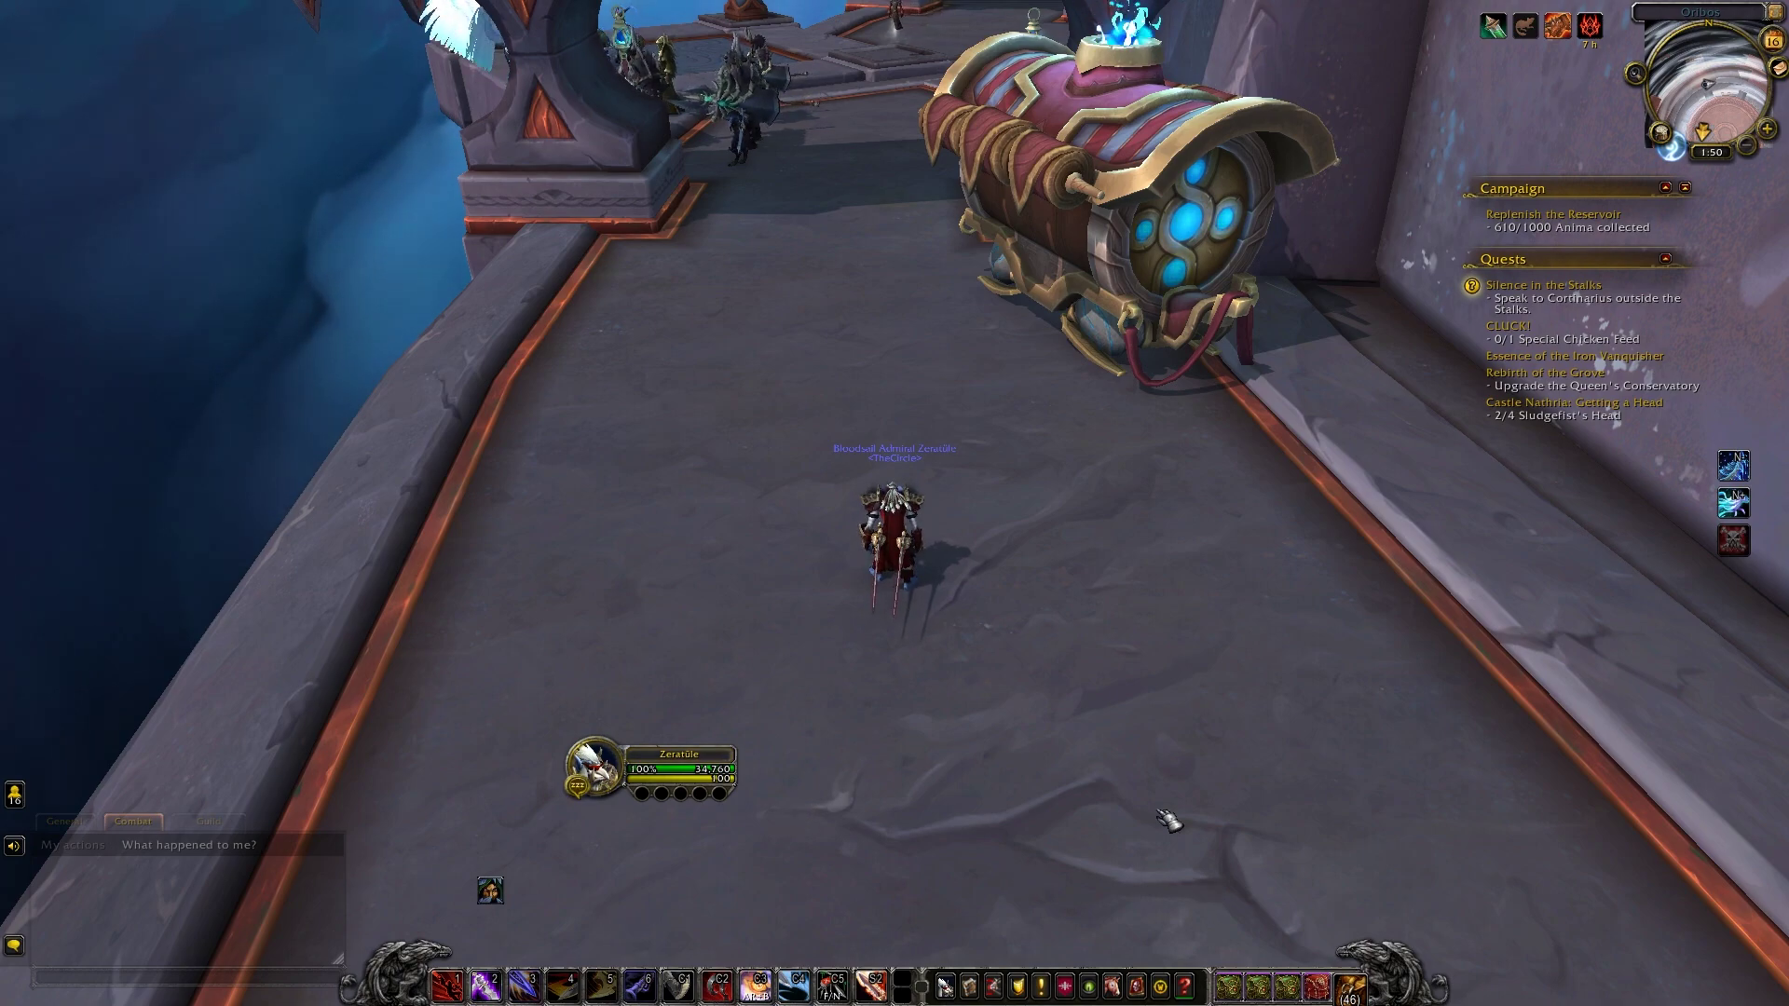
pyautogui.moveTo(1170, 823)
pyautogui.mouseDown()
pyautogui.moveTo(830, 820)
pyautogui.moveTo(885, 773)
pyautogui.moveTo(1189, 812)
pyautogui.mouseUp()
pyautogui.press('w')
pyautogui.scroll(5, 1189, 812)
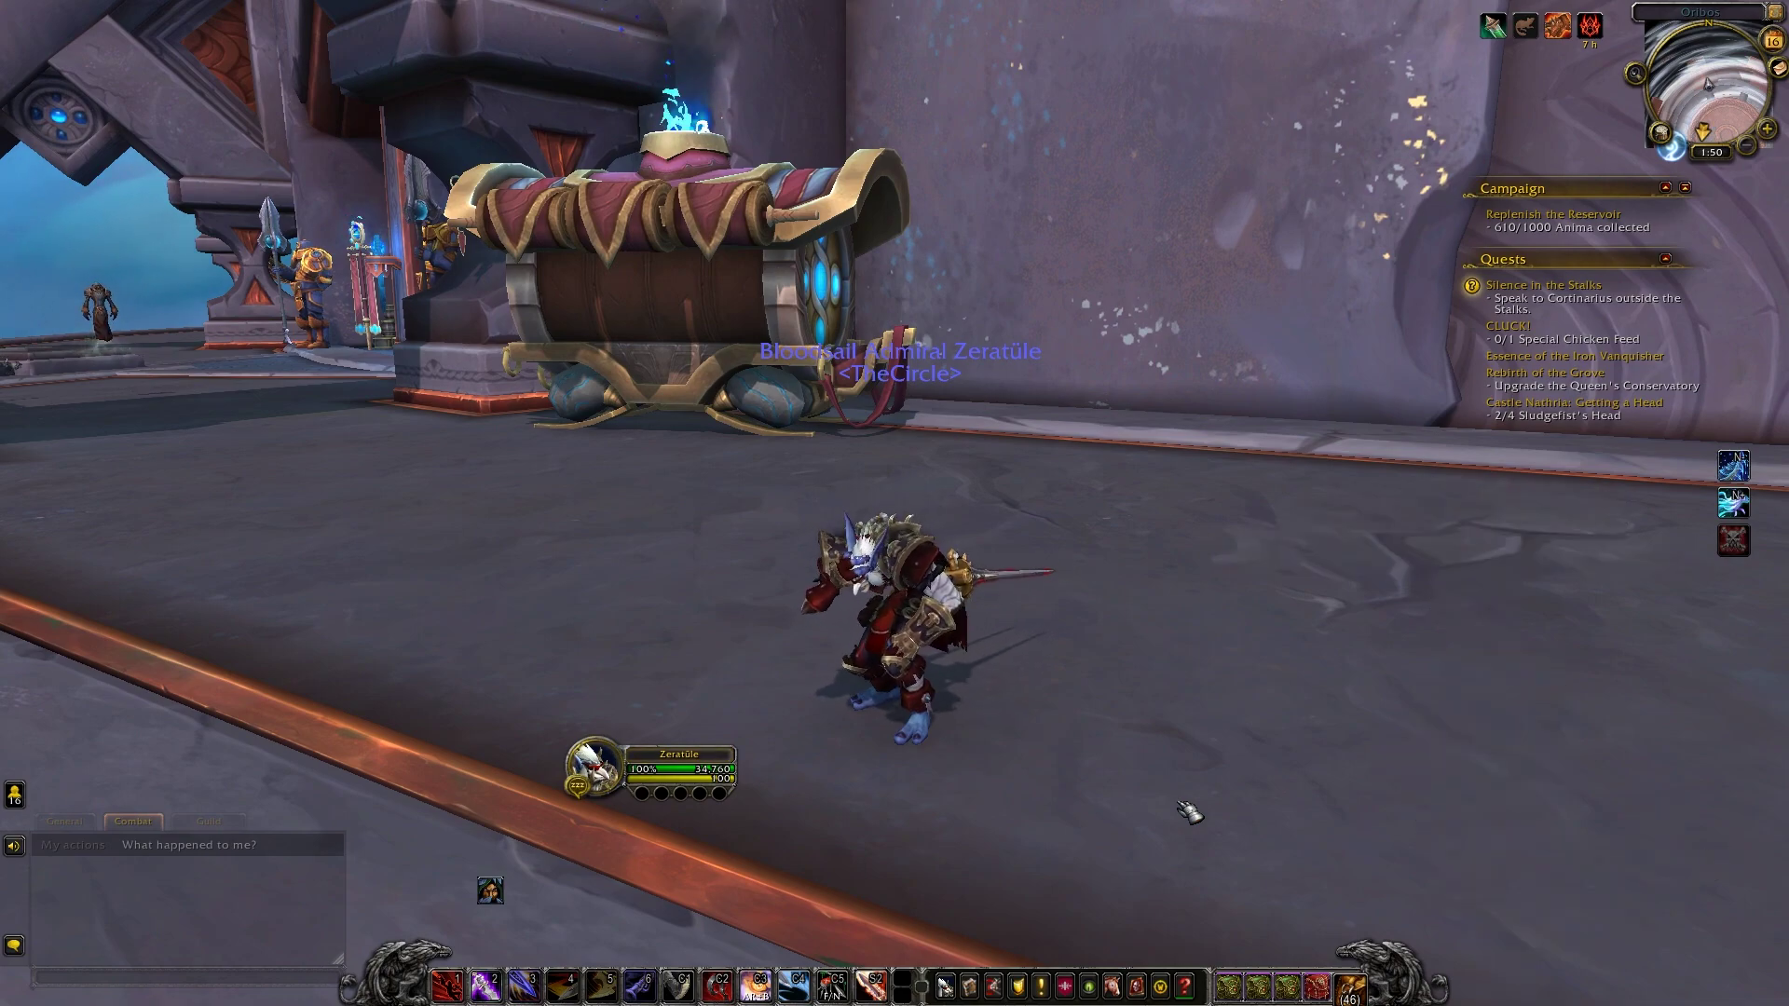
pyautogui.moveTo(1178, 804)
pyautogui.mouseDown()
pyautogui.moveTo(876, 804)
pyautogui.moveTo(1176, 803)
pyautogui.mouseUp()
pyautogui.press('w')
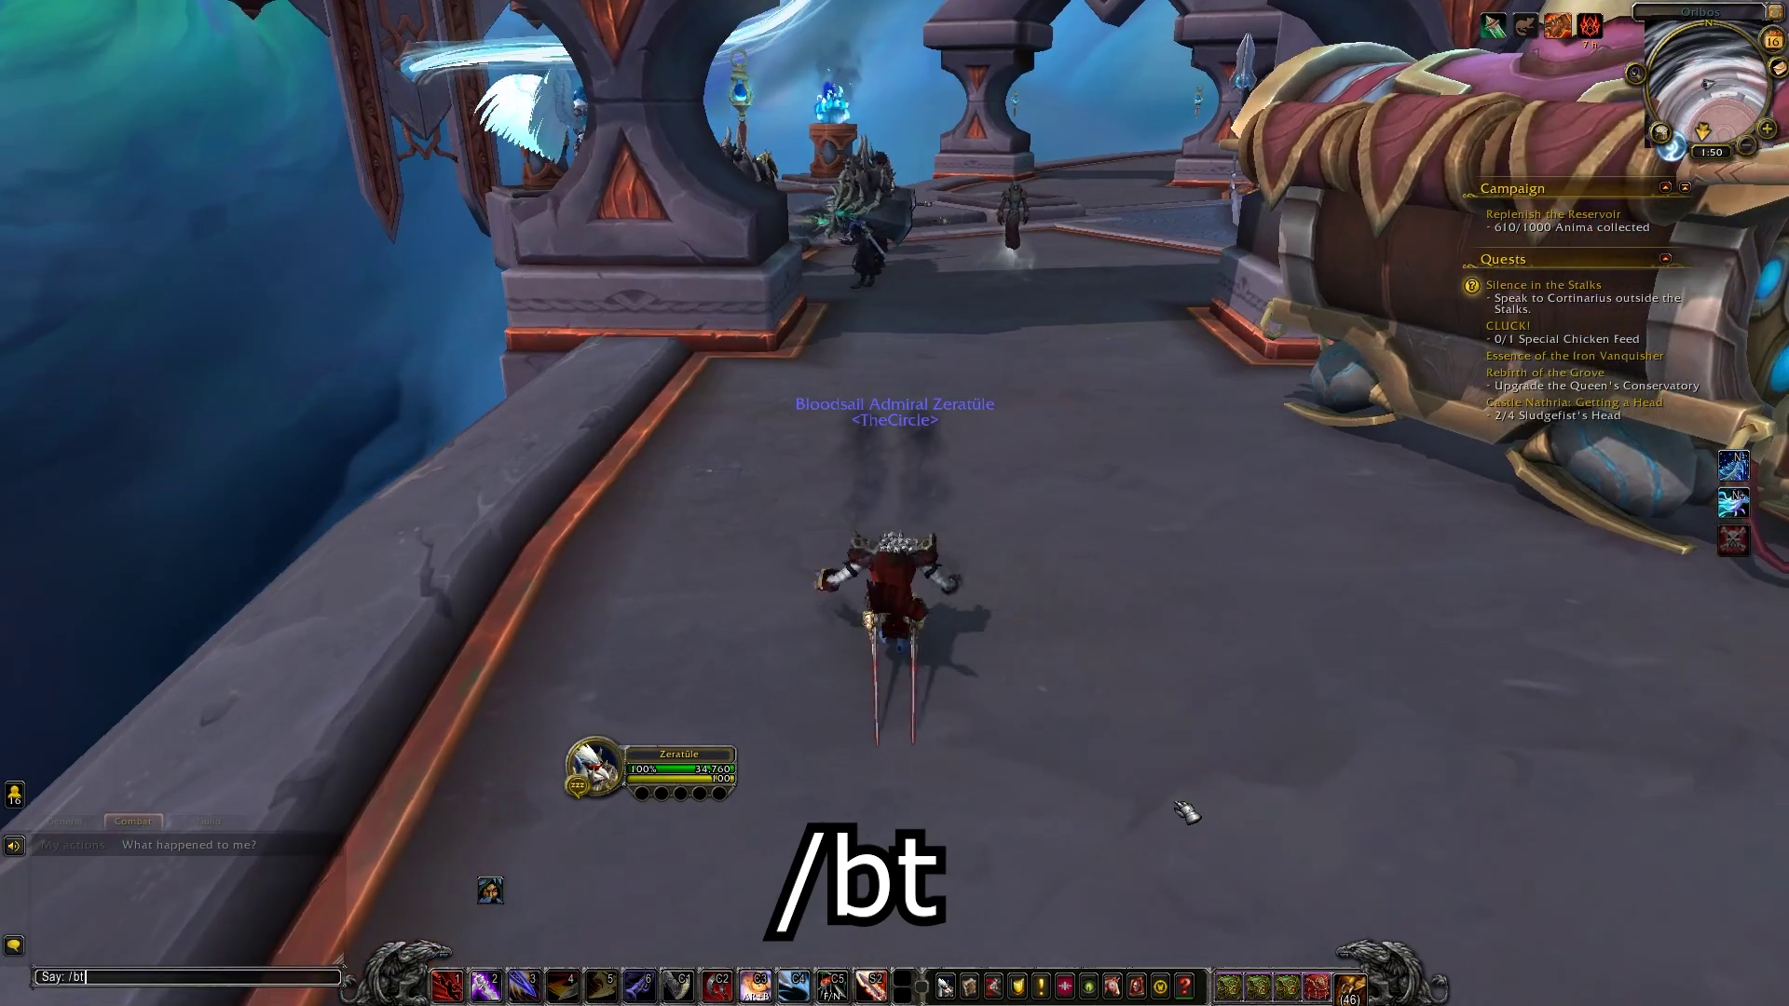
# - Bring up the Bartender4 settings with the chat command /bt and unlock the bars for moving
pyautogui.write('/bt')
pyautogui.press('Return')
pyautogui.moveTo(1275, 813)
pyautogui.mouseDown()
pyautogui.moveTo(1275, 937)
pyautogui.moveTo(1282, 822)
pyautogui.mouseUp()
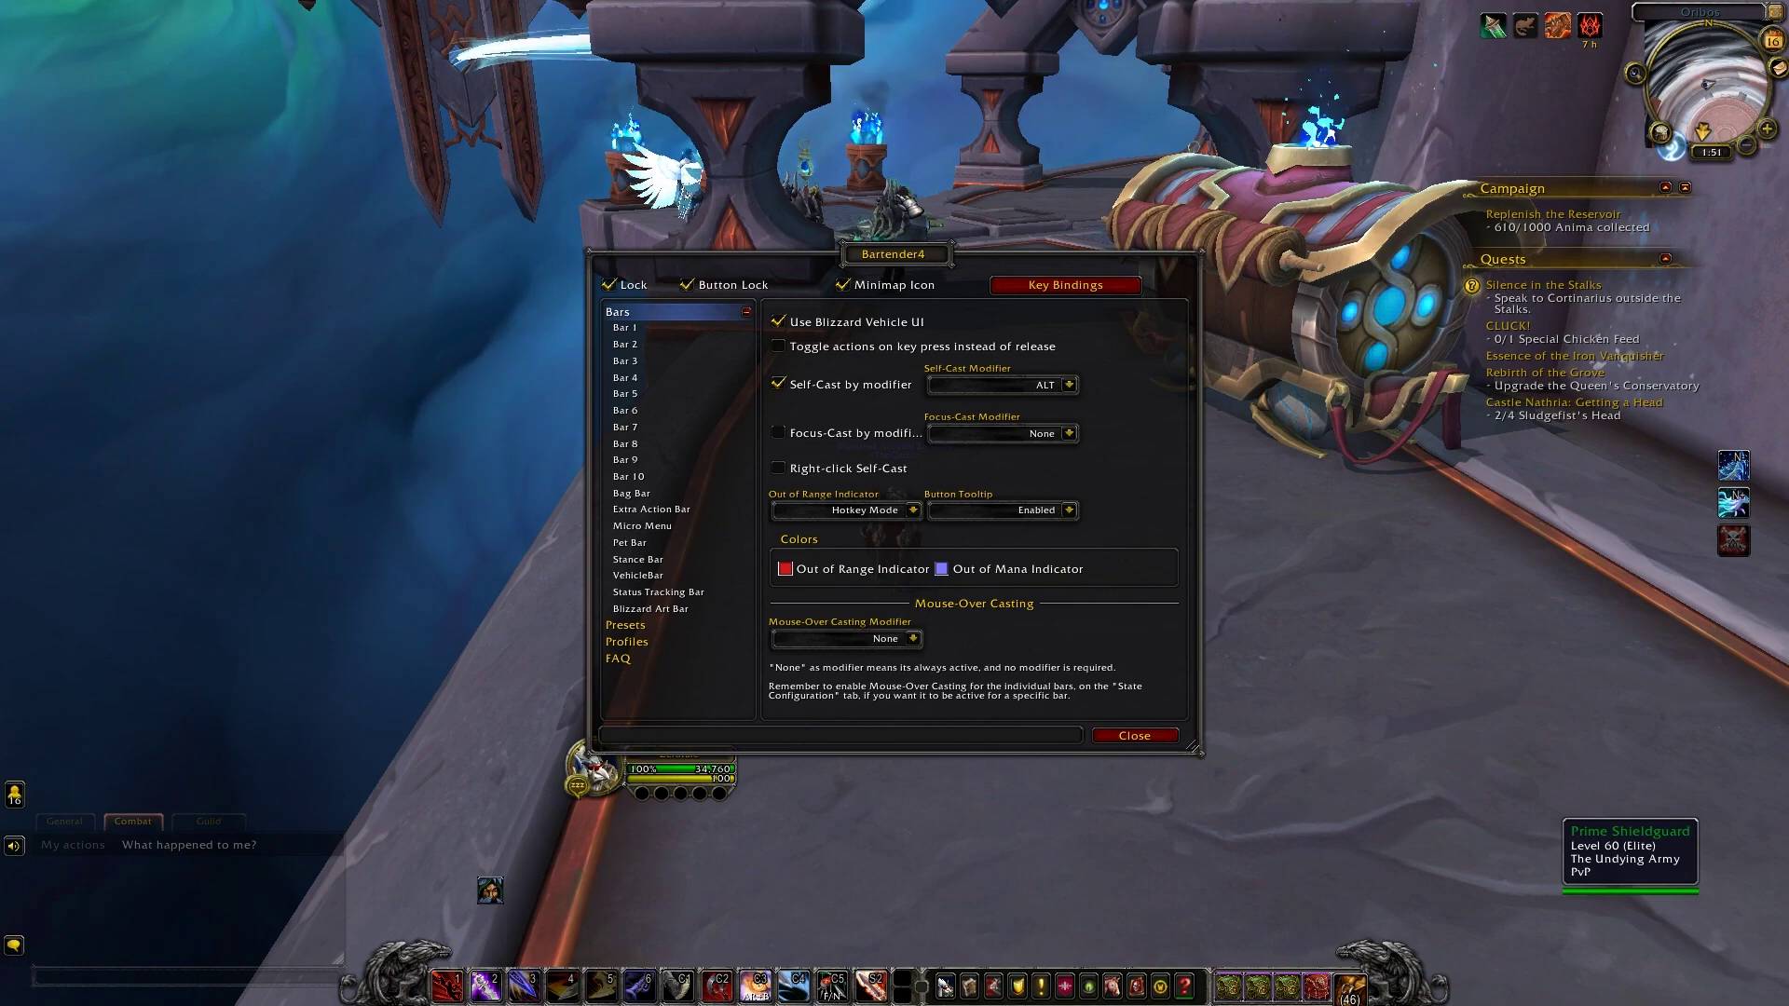
pyautogui.click(611, 284)
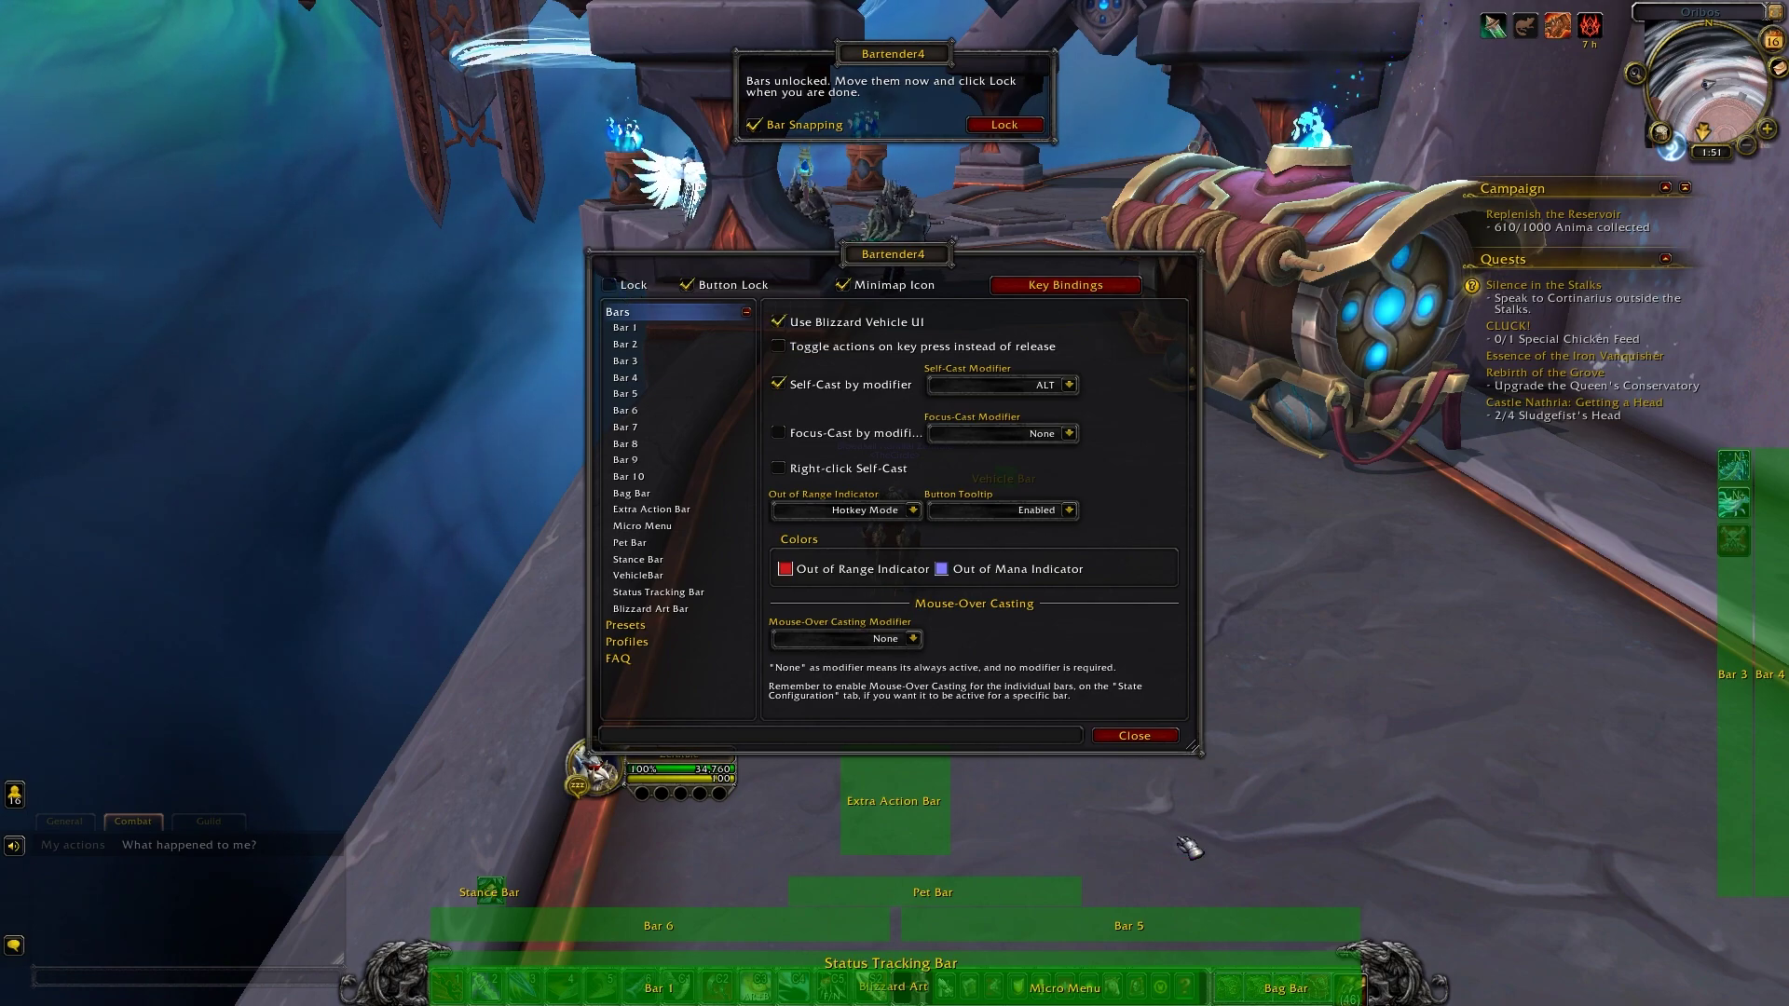
# - Keep the Bartender4 windows clear of the bars, nudge Bar 3 slightly and lock the bars again
pyautogui.moveTo(932, 270); pyautogui.dragTo(333, 187)
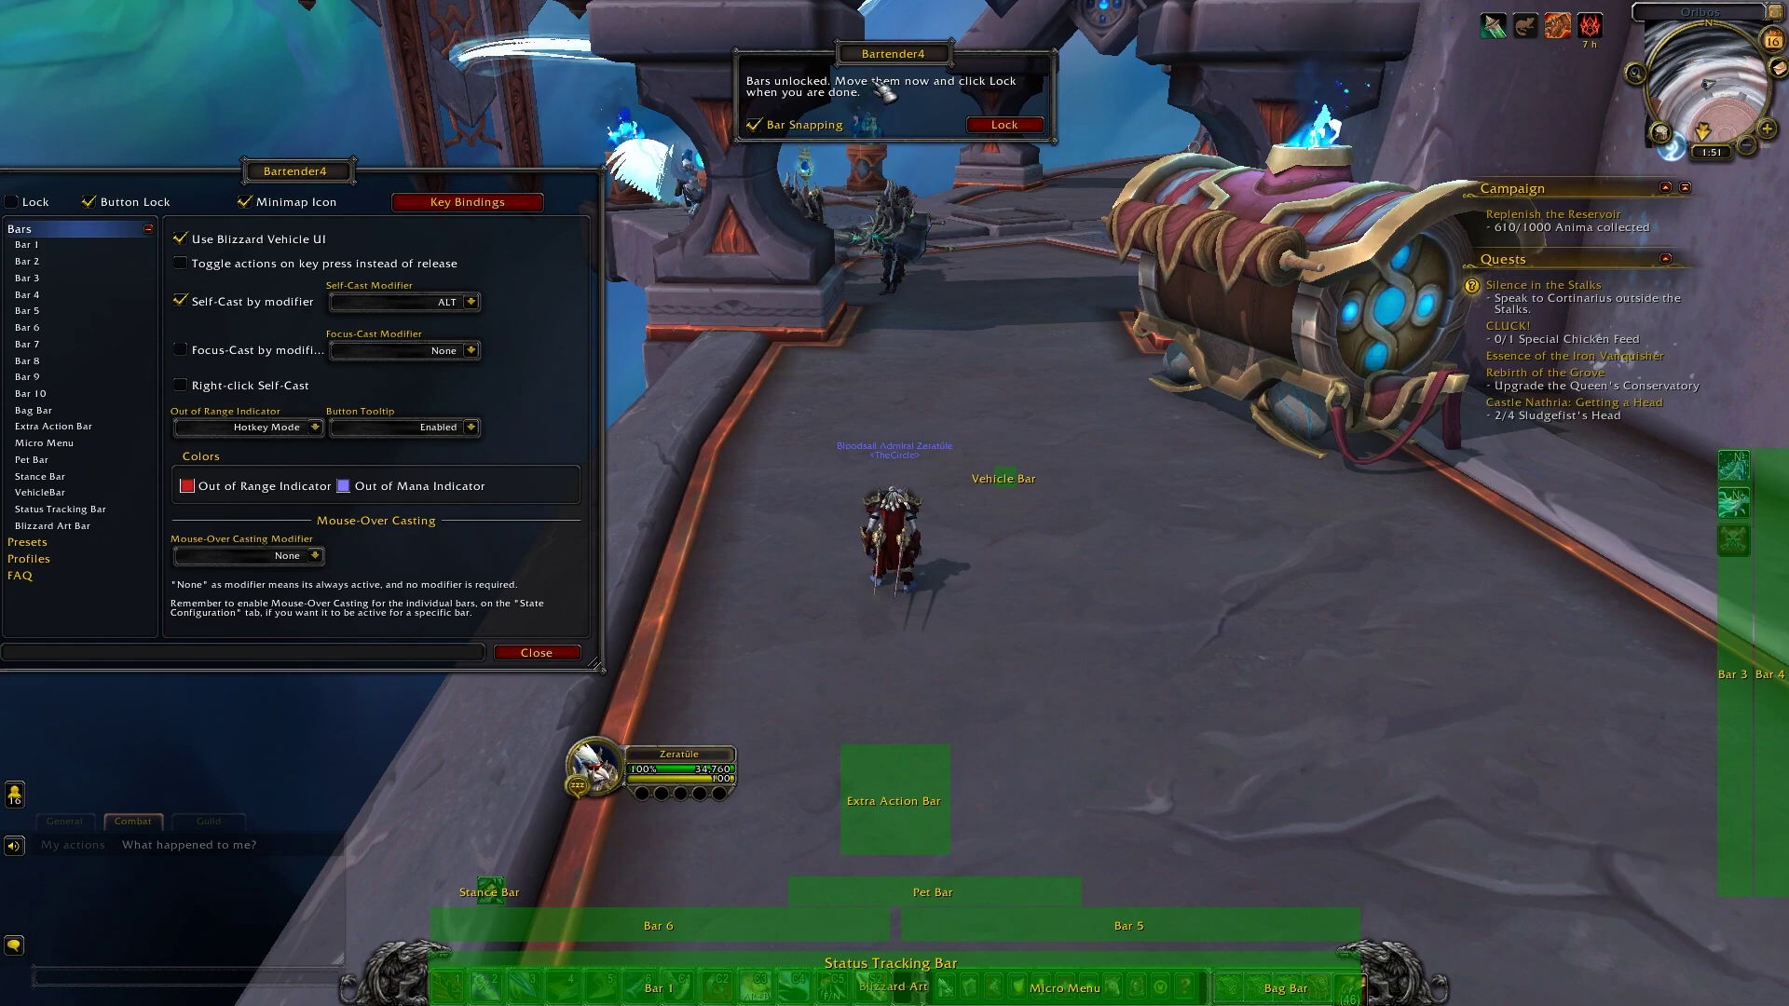
pyautogui.moveTo(932, 67); pyautogui.dragTo(928, 640)
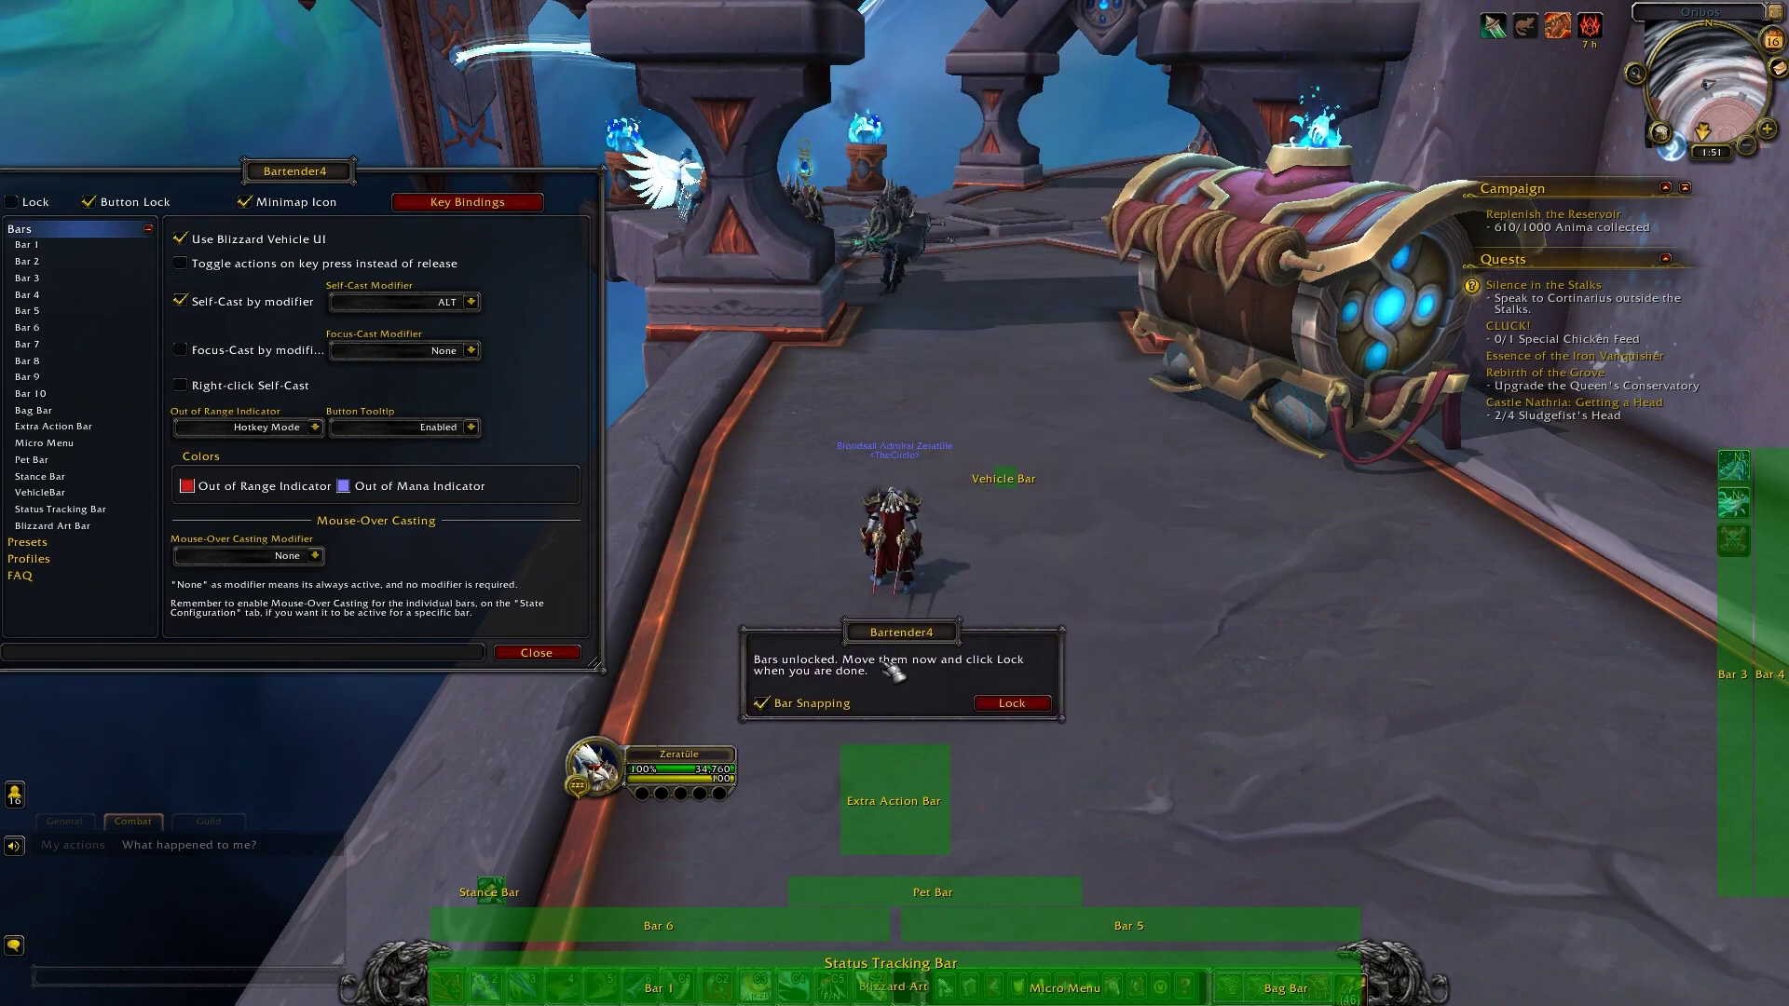
pyautogui.moveTo(1726, 719)
pyautogui.mouseDown()
pyautogui.moveTo(1665, 724)
pyautogui.moveTo(1735, 738)
pyautogui.moveTo(1698, 713)
pyautogui.moveTo(1731, 705)
pyautogui.moveTo(1678, 708)
pyautogui.moveTo(1731, 701)
pyautogui.mouseUp()
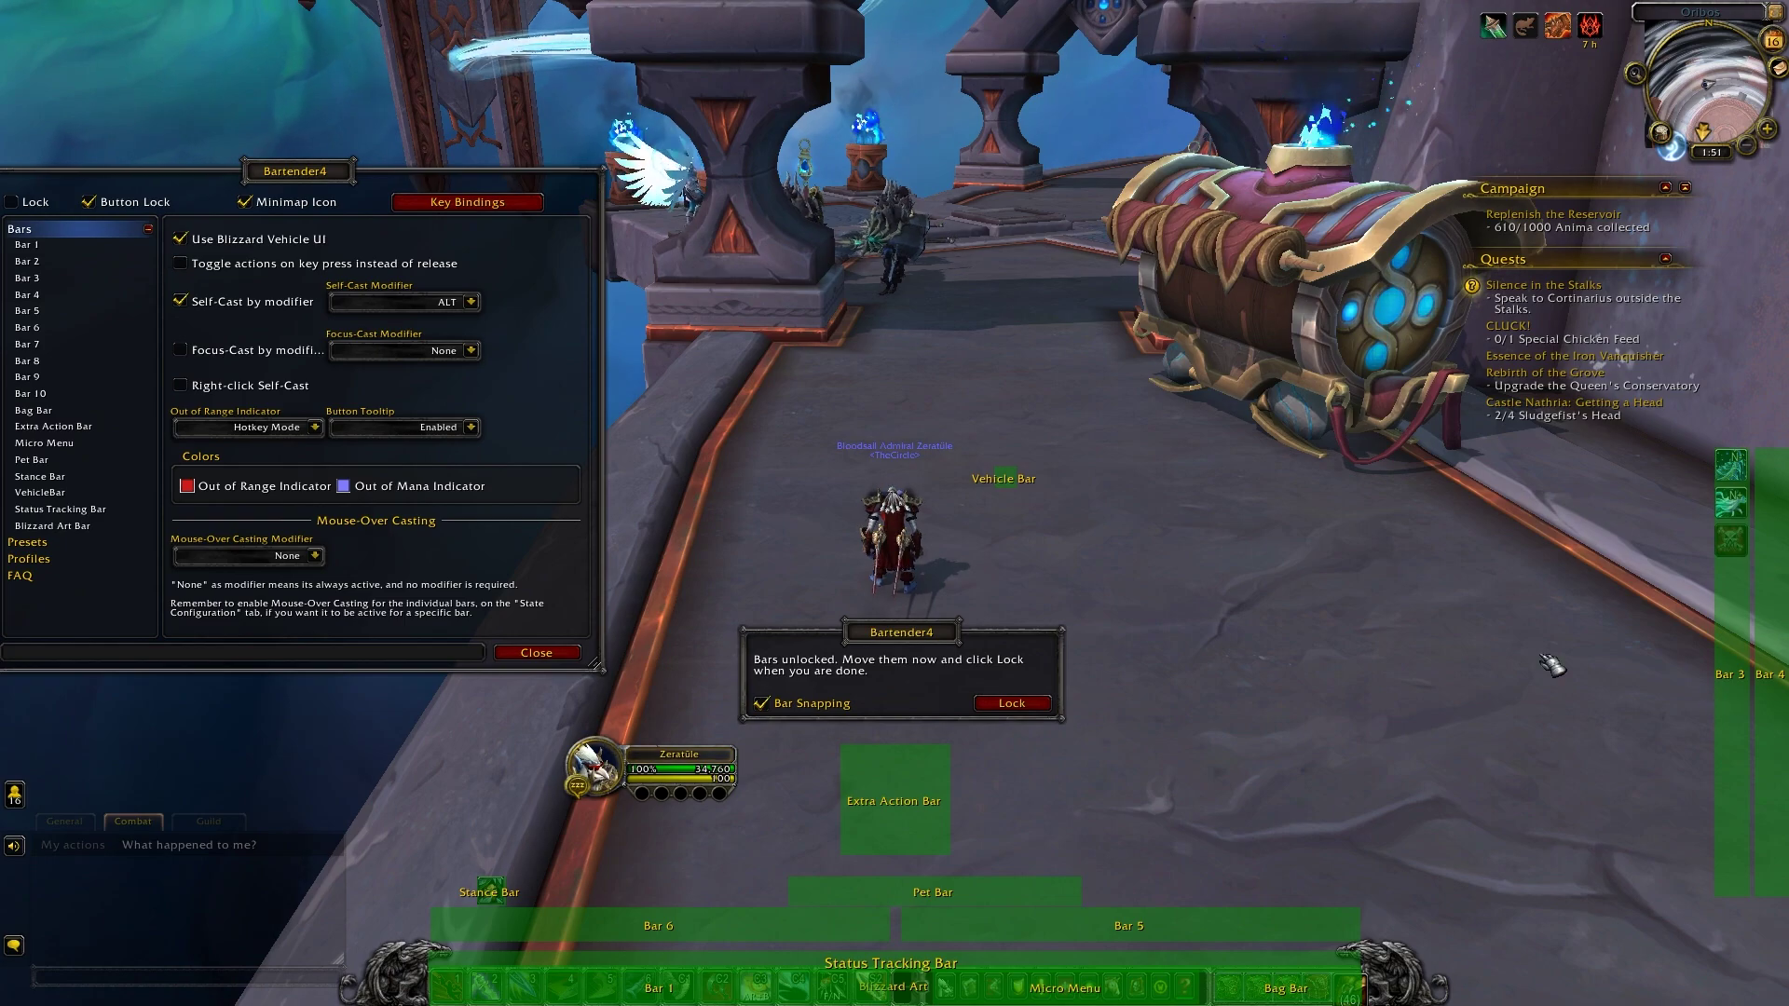
pyautogui.click(1015, 706)
pyautogui.moveTo(307, 174); pyautogui.dragTo(485, 221)
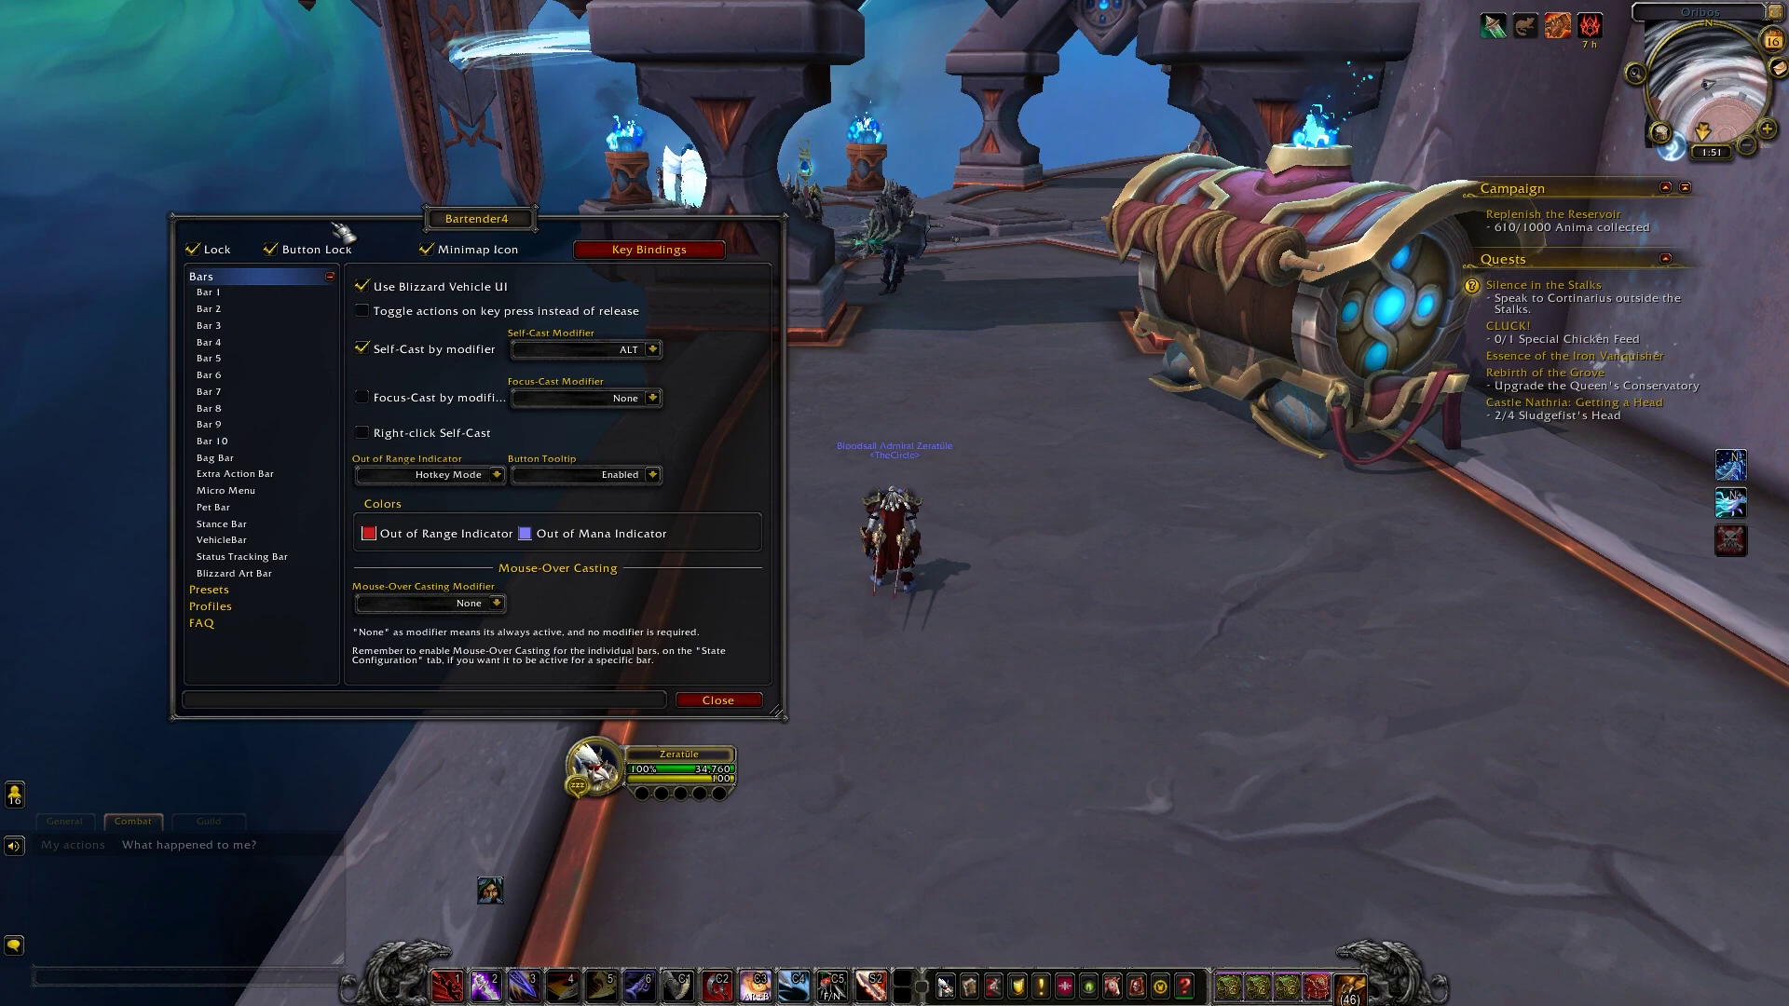
# - Turn off Button Lock, lift an ability off Bar 1 and return it to its slot, and turn Button Lock back on
pyautogui.click(272, 249)
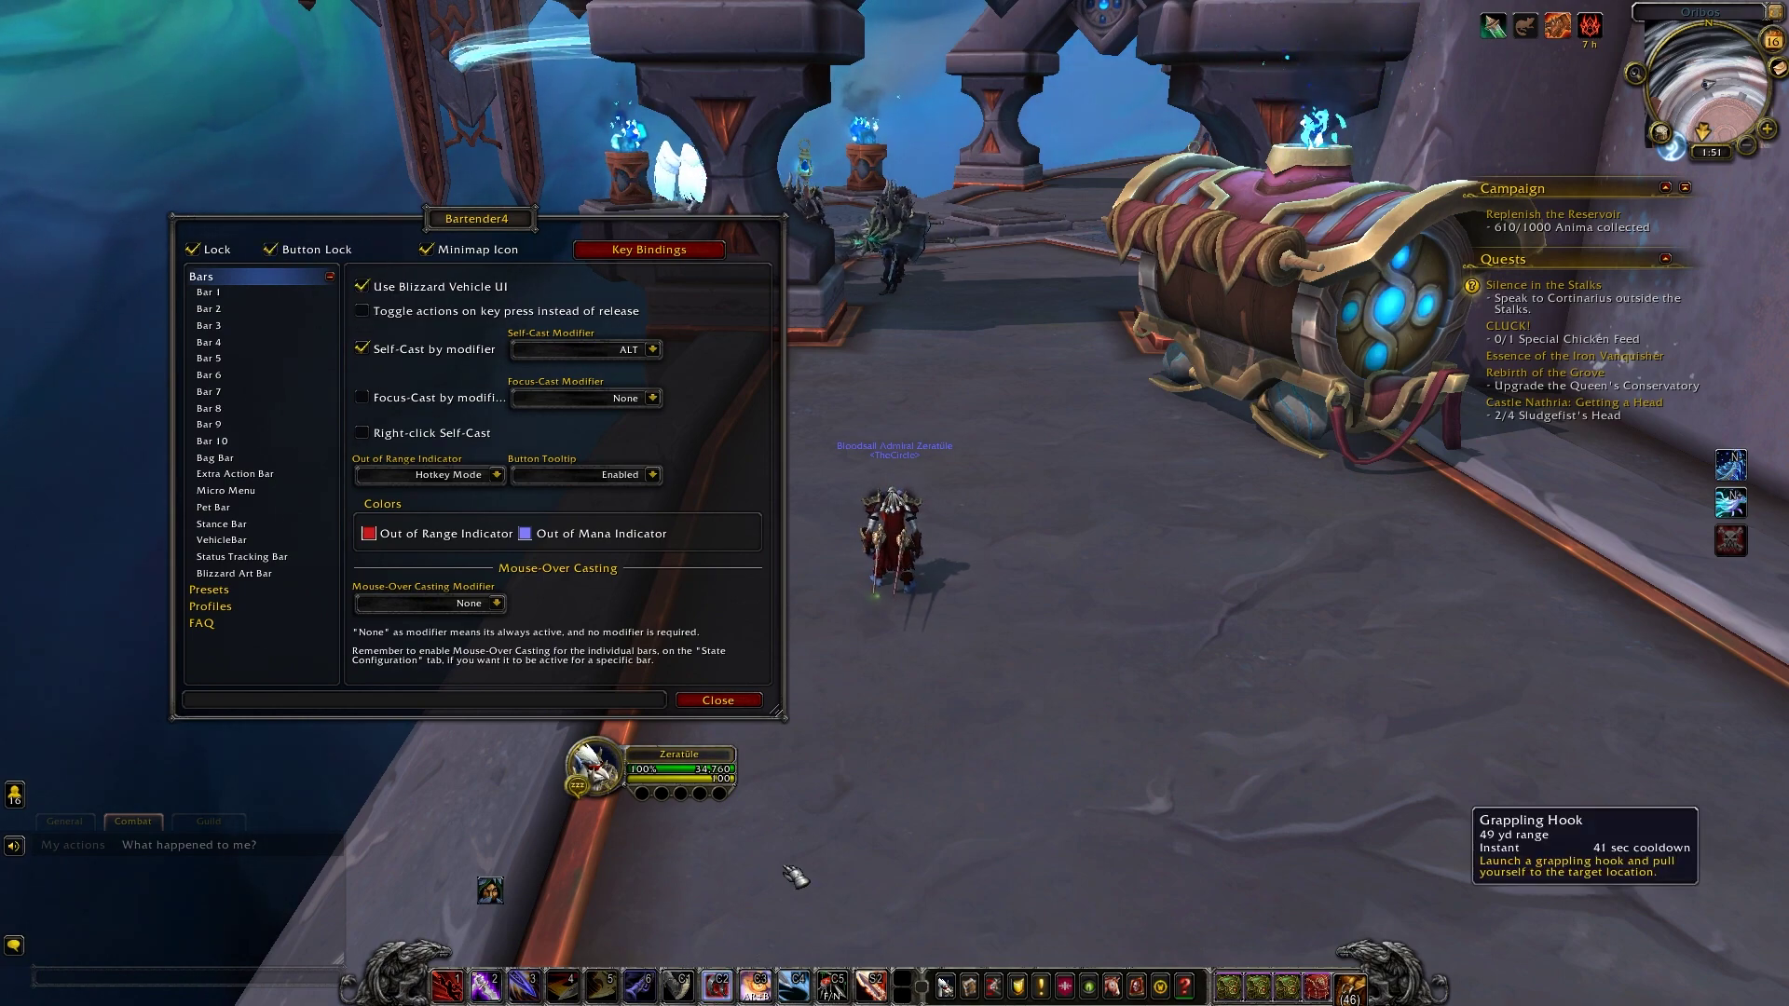
pyautogui.click(270, 250)
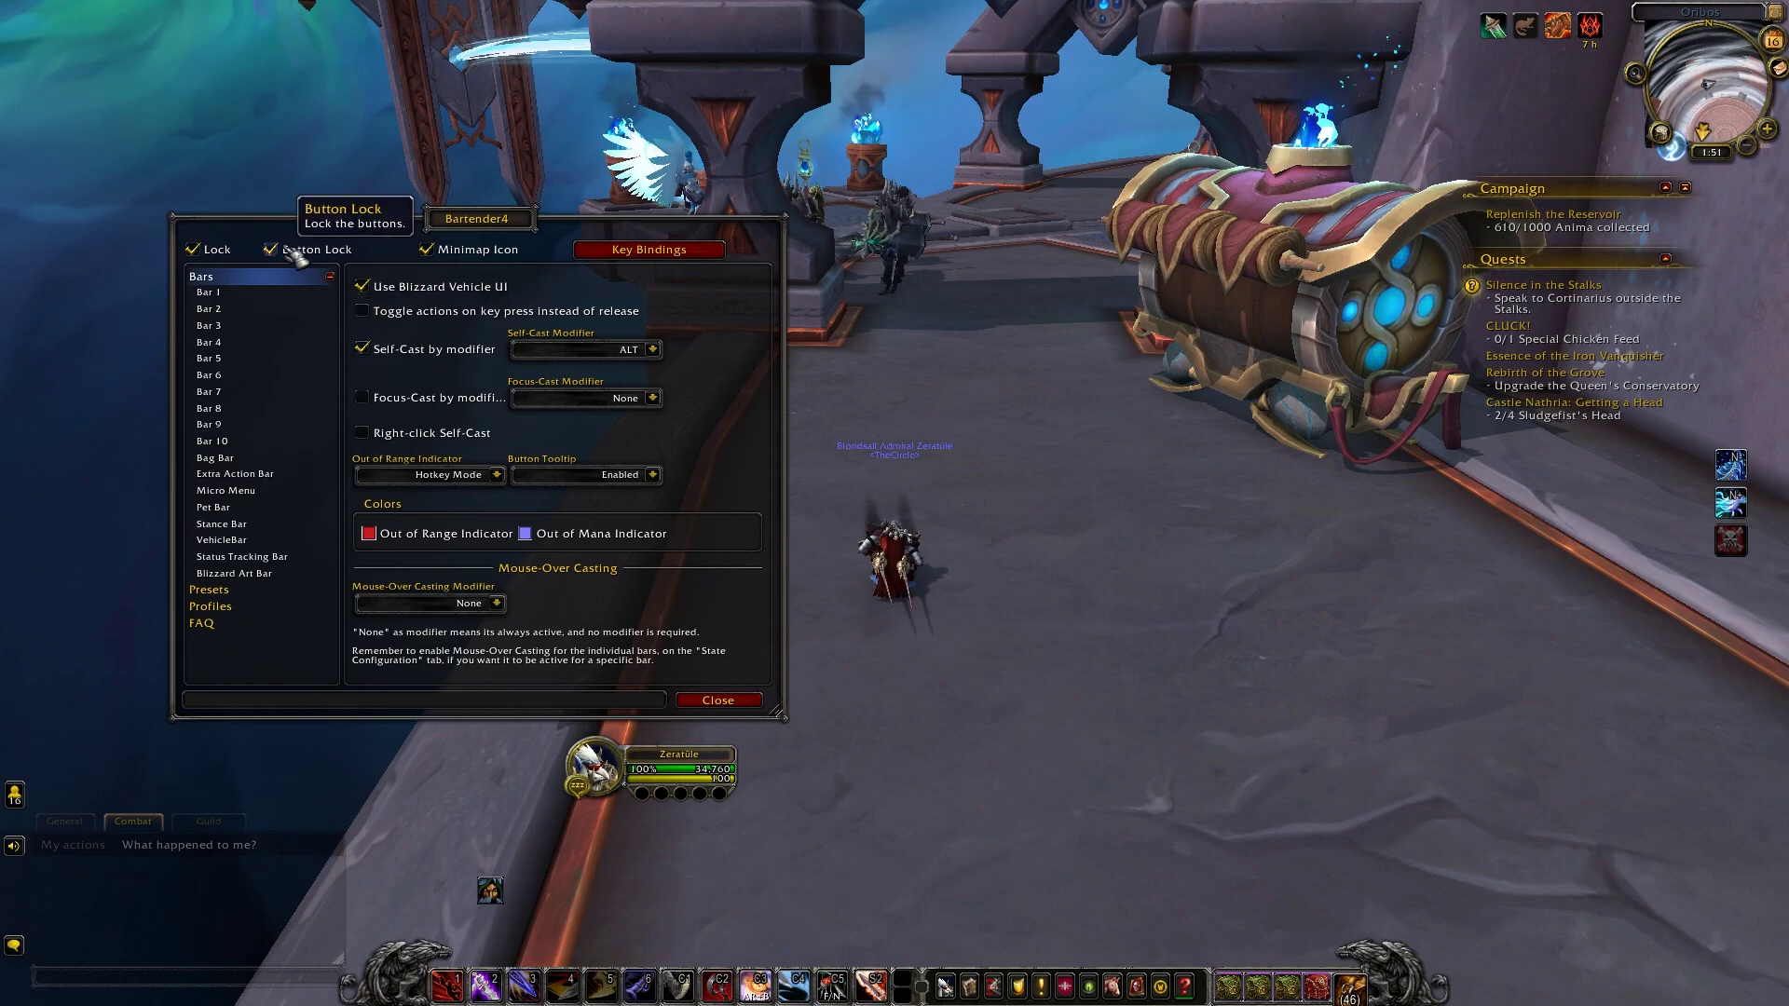
pyautogui.moveTo(720, 980); pyautogui.dragTo(976, 766)
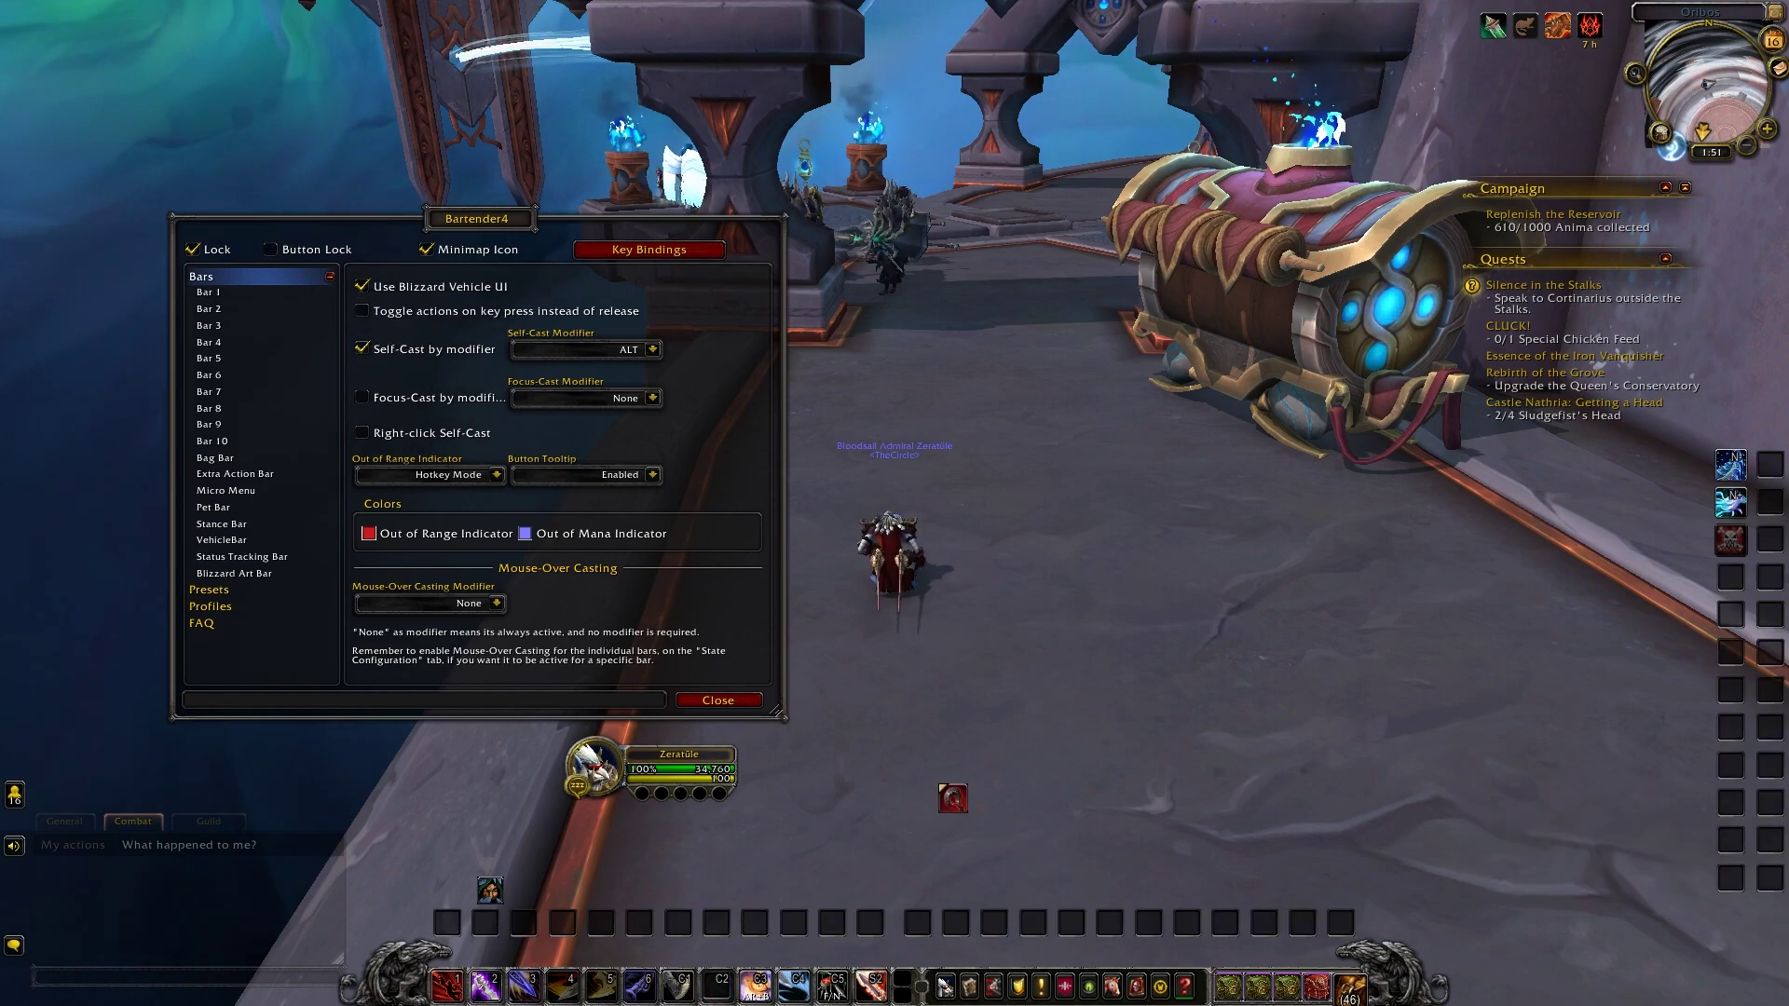
pyautogui.click(720, 983)
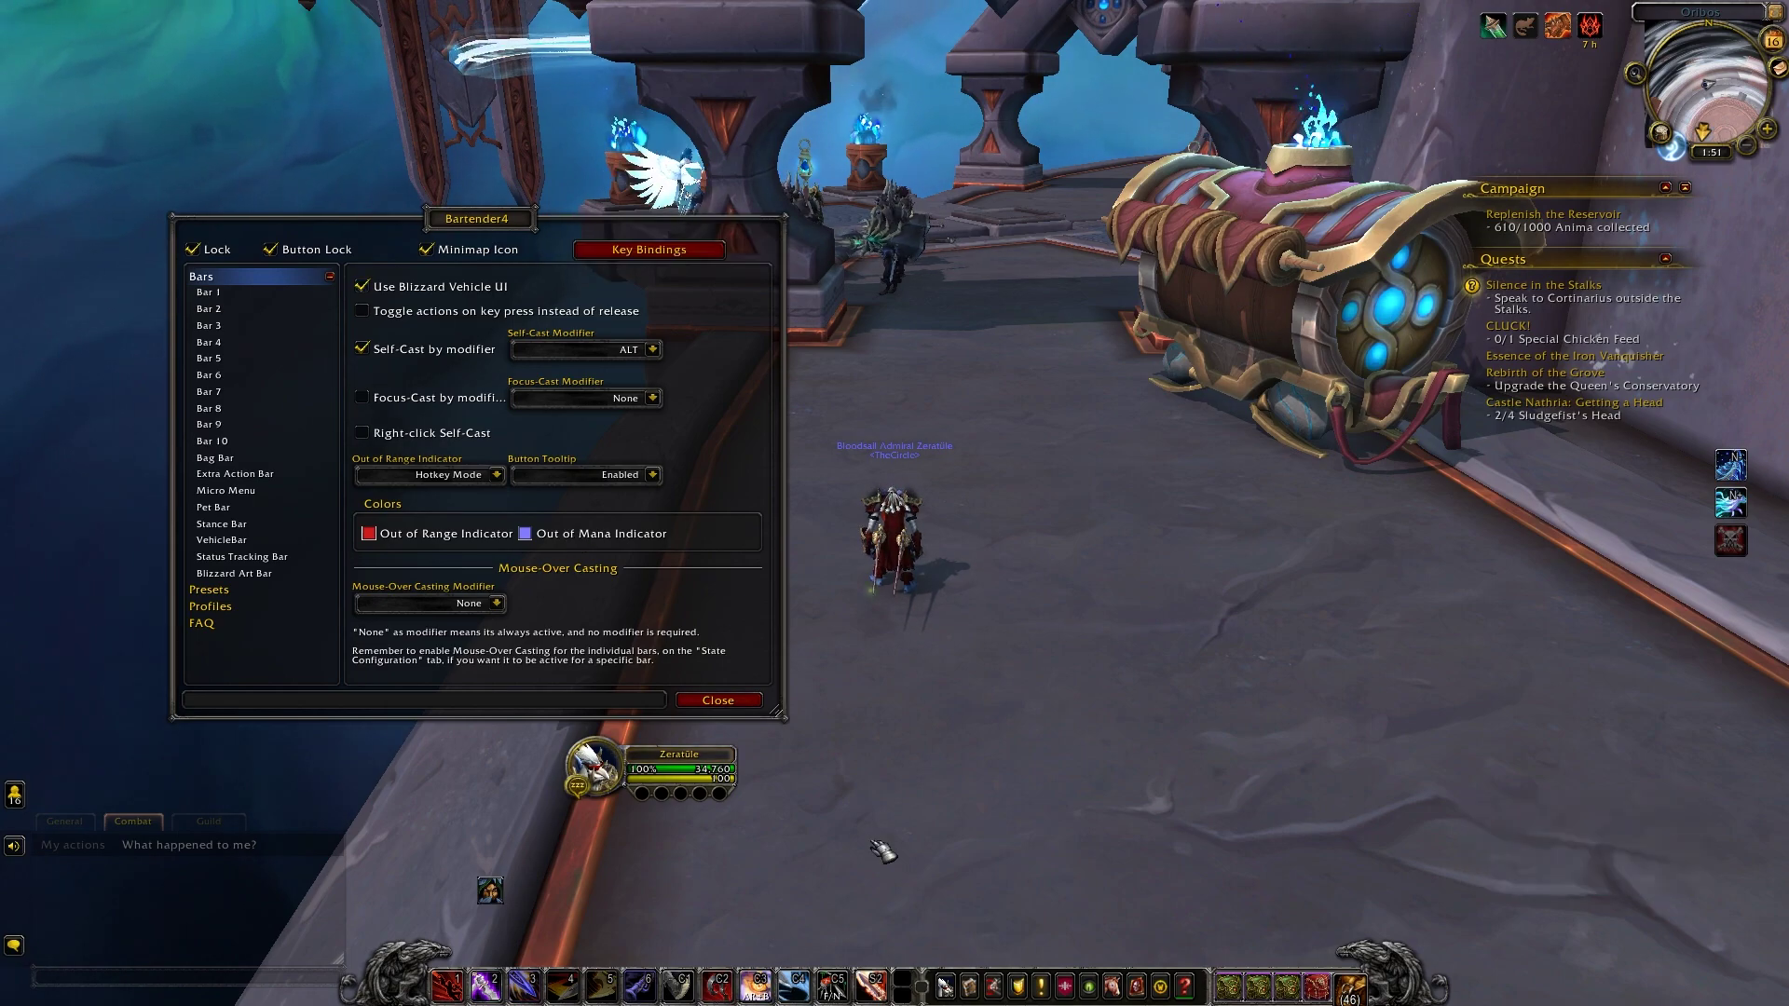
pyautogui.click(270, 248)
pyautogui.moveTo(755, 983)
pyautogui.mouseDown()
pyautogui.moveTo(800, 934)
pyautogui.moveTo(755, 983)
pyautogui.mouseUp()
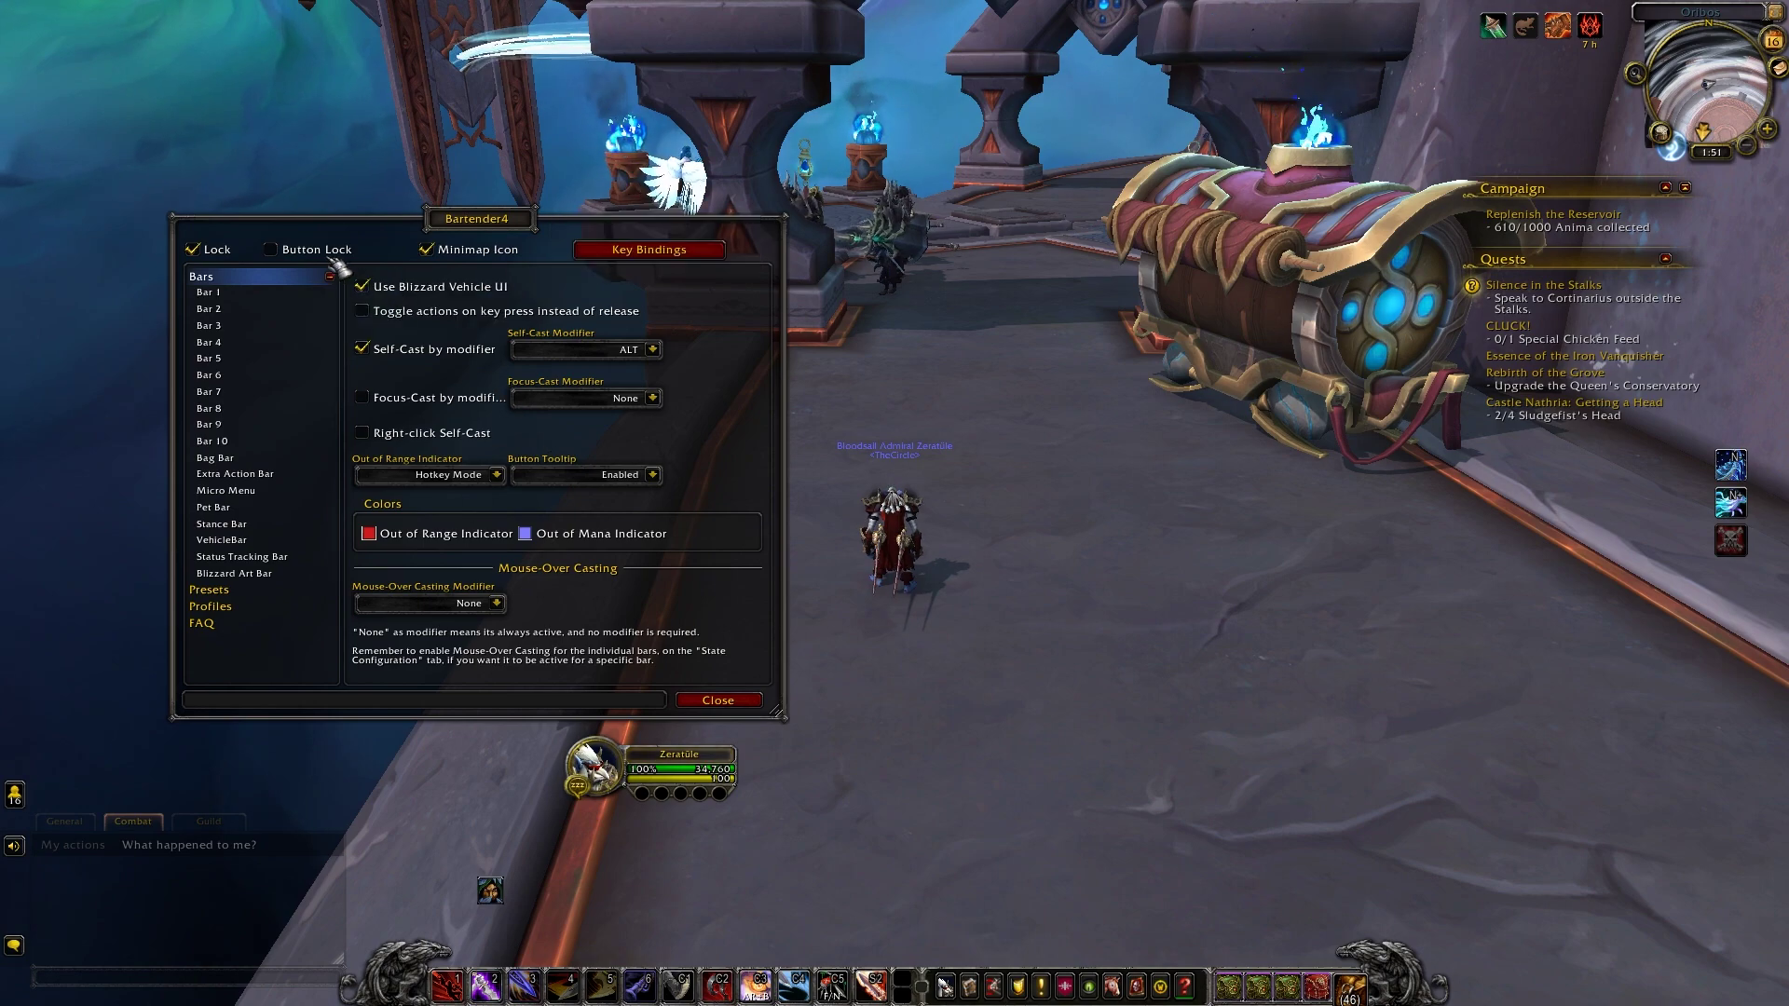
pyautogui.click(270, 249)
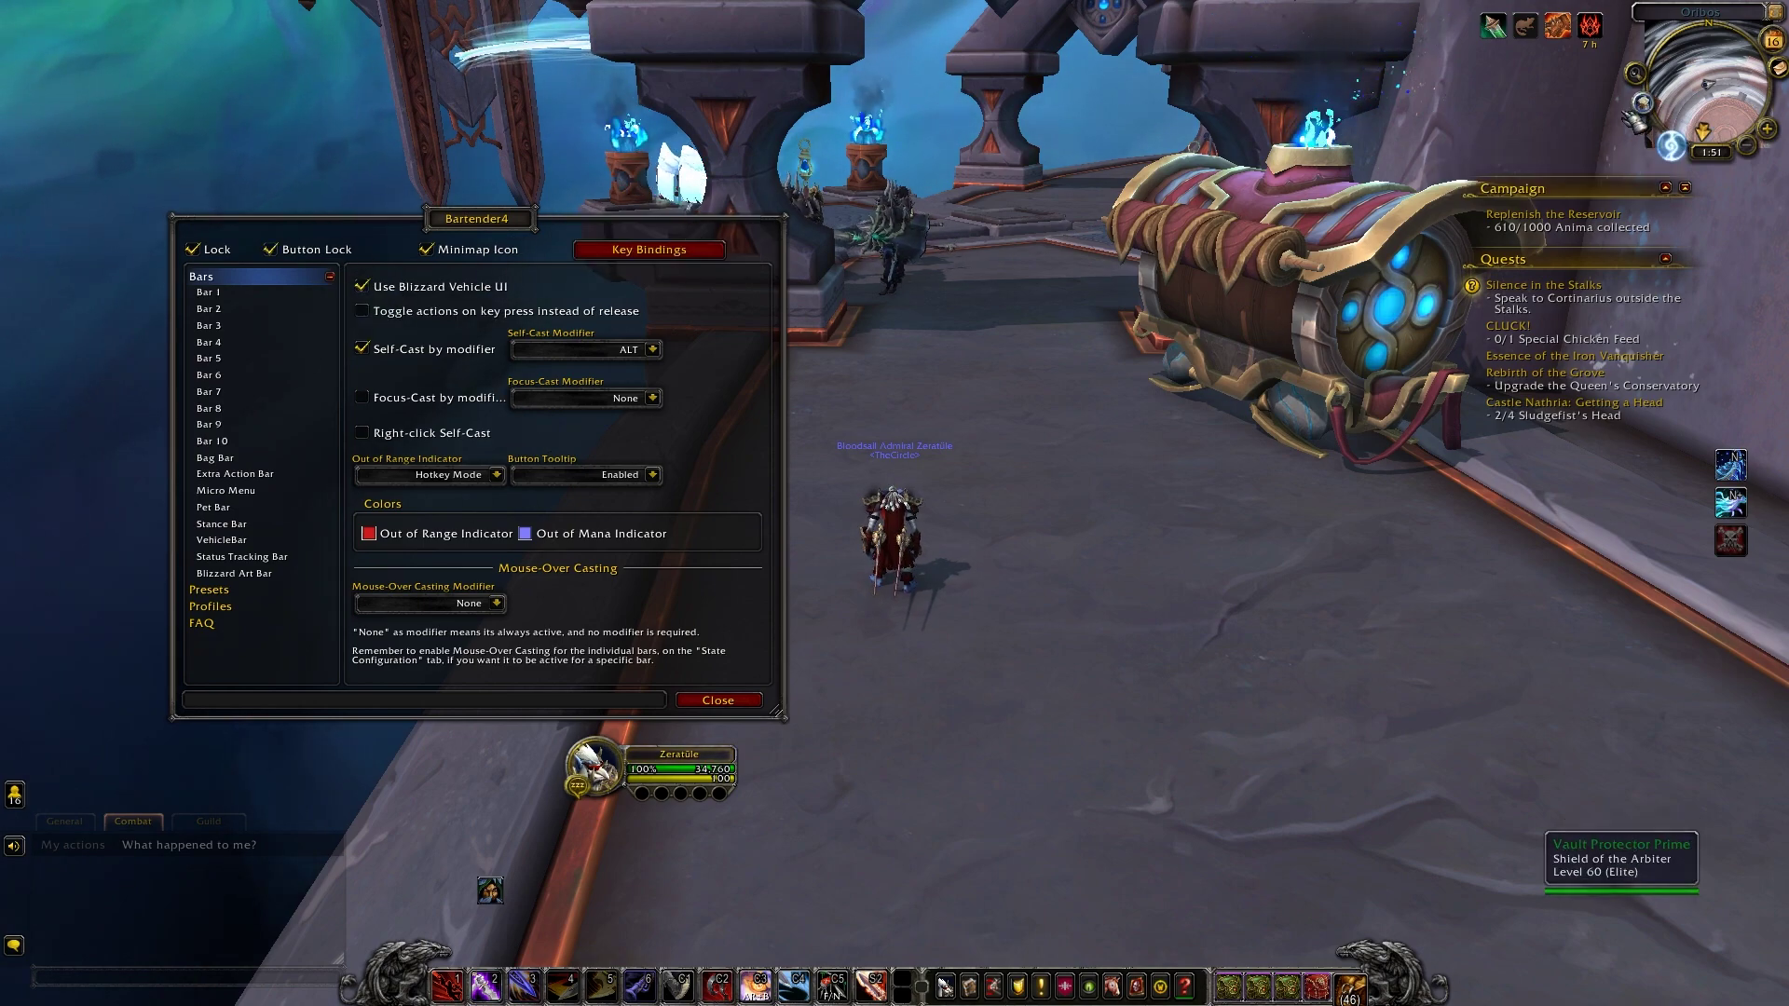
# - Switch the Bartender4 minimap icon off and on, and toggle the bar lock twice from that icon
pyautogui.click(427, 249)
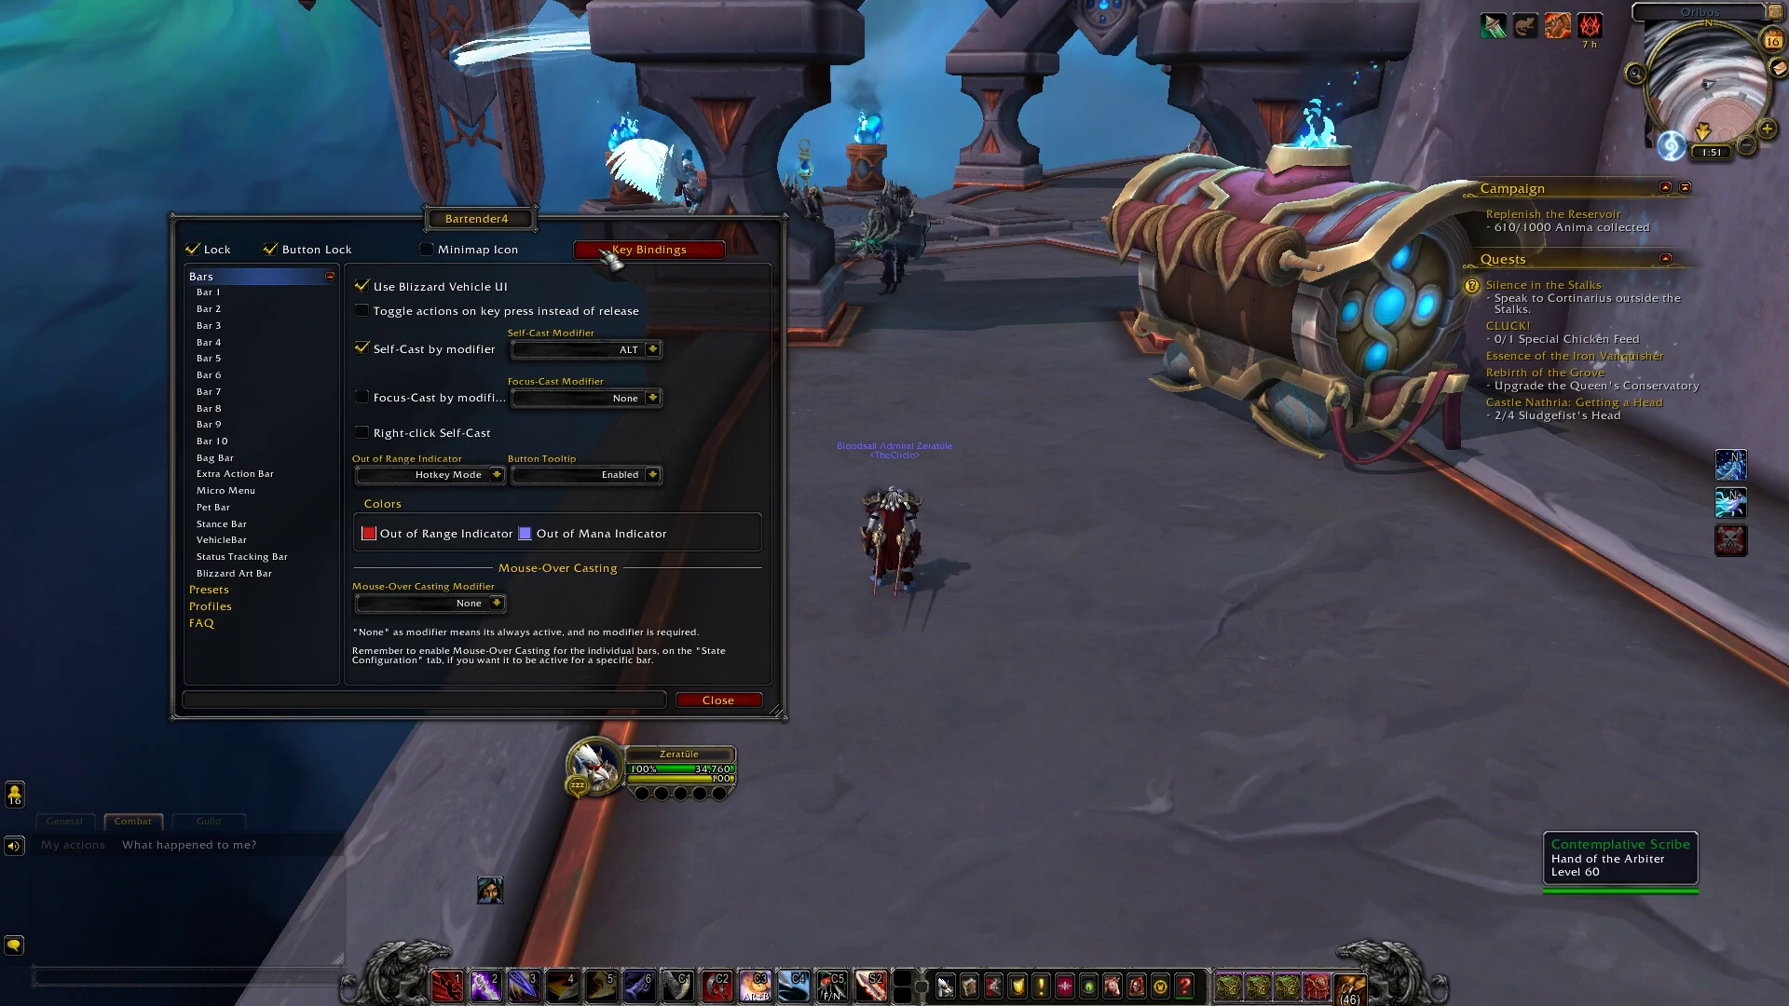
pyautogui.click(524, 256)
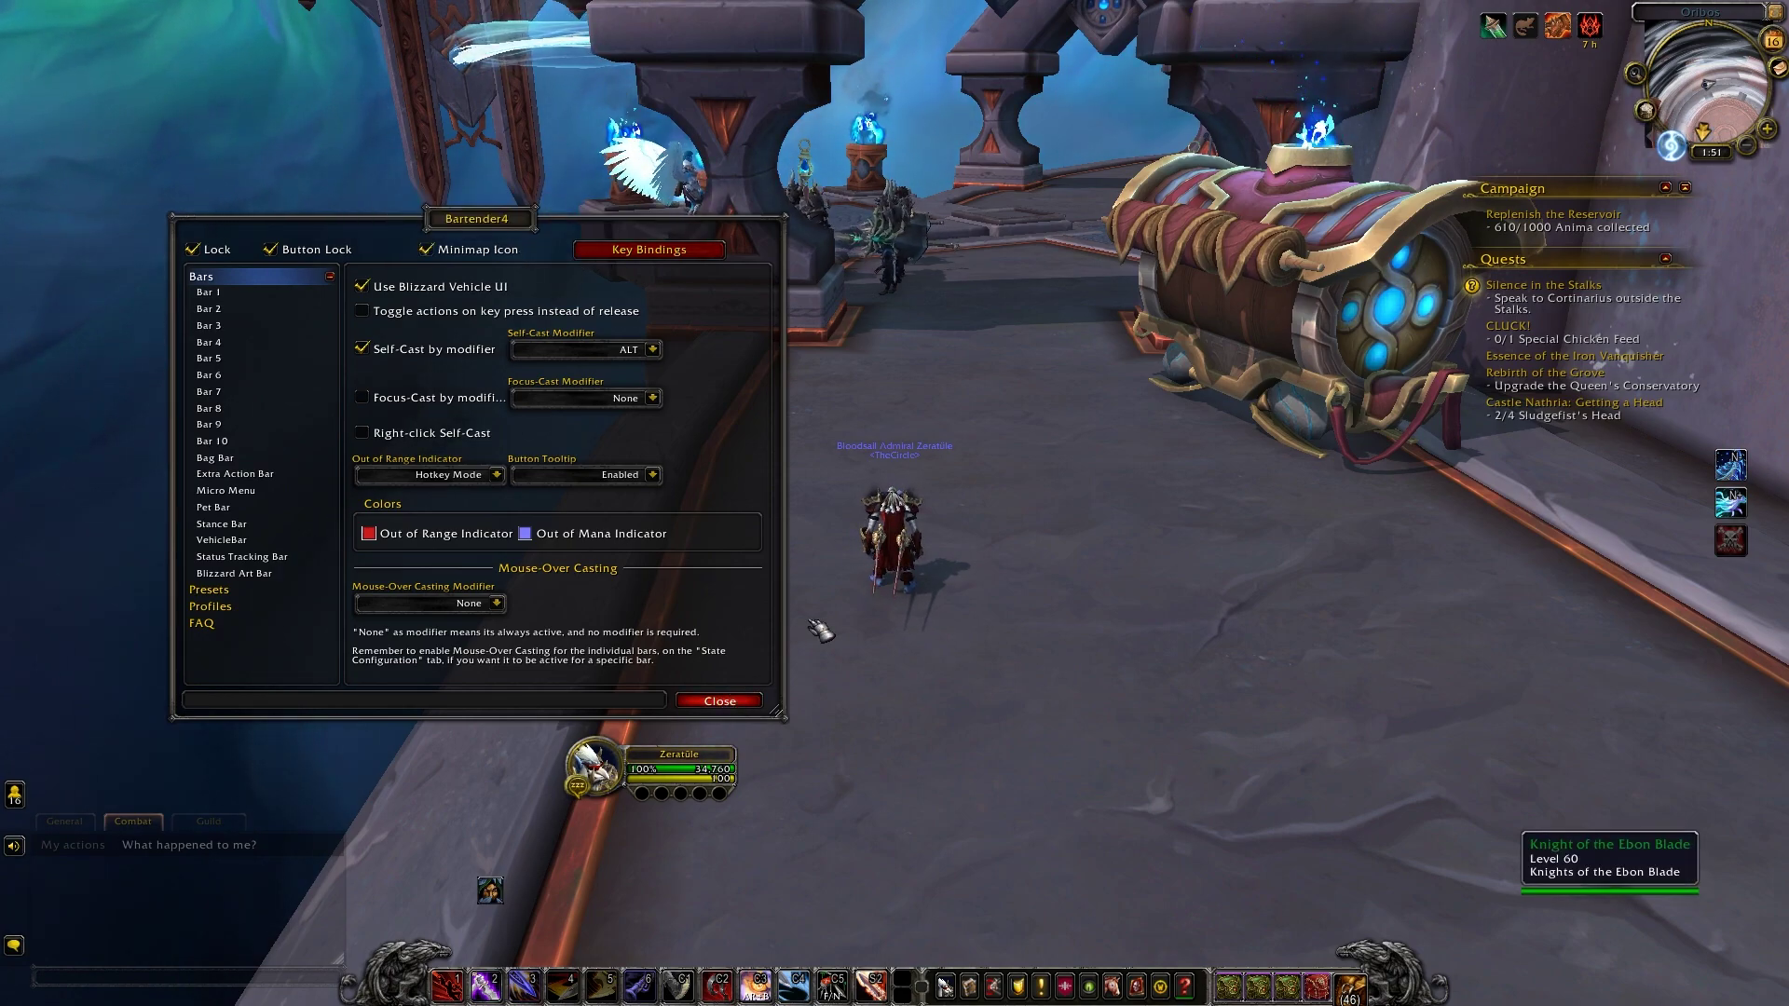
pyautogui.press('Escape')
pyautogui.click(1649, 113)
pyautogui.click(1648, 113)
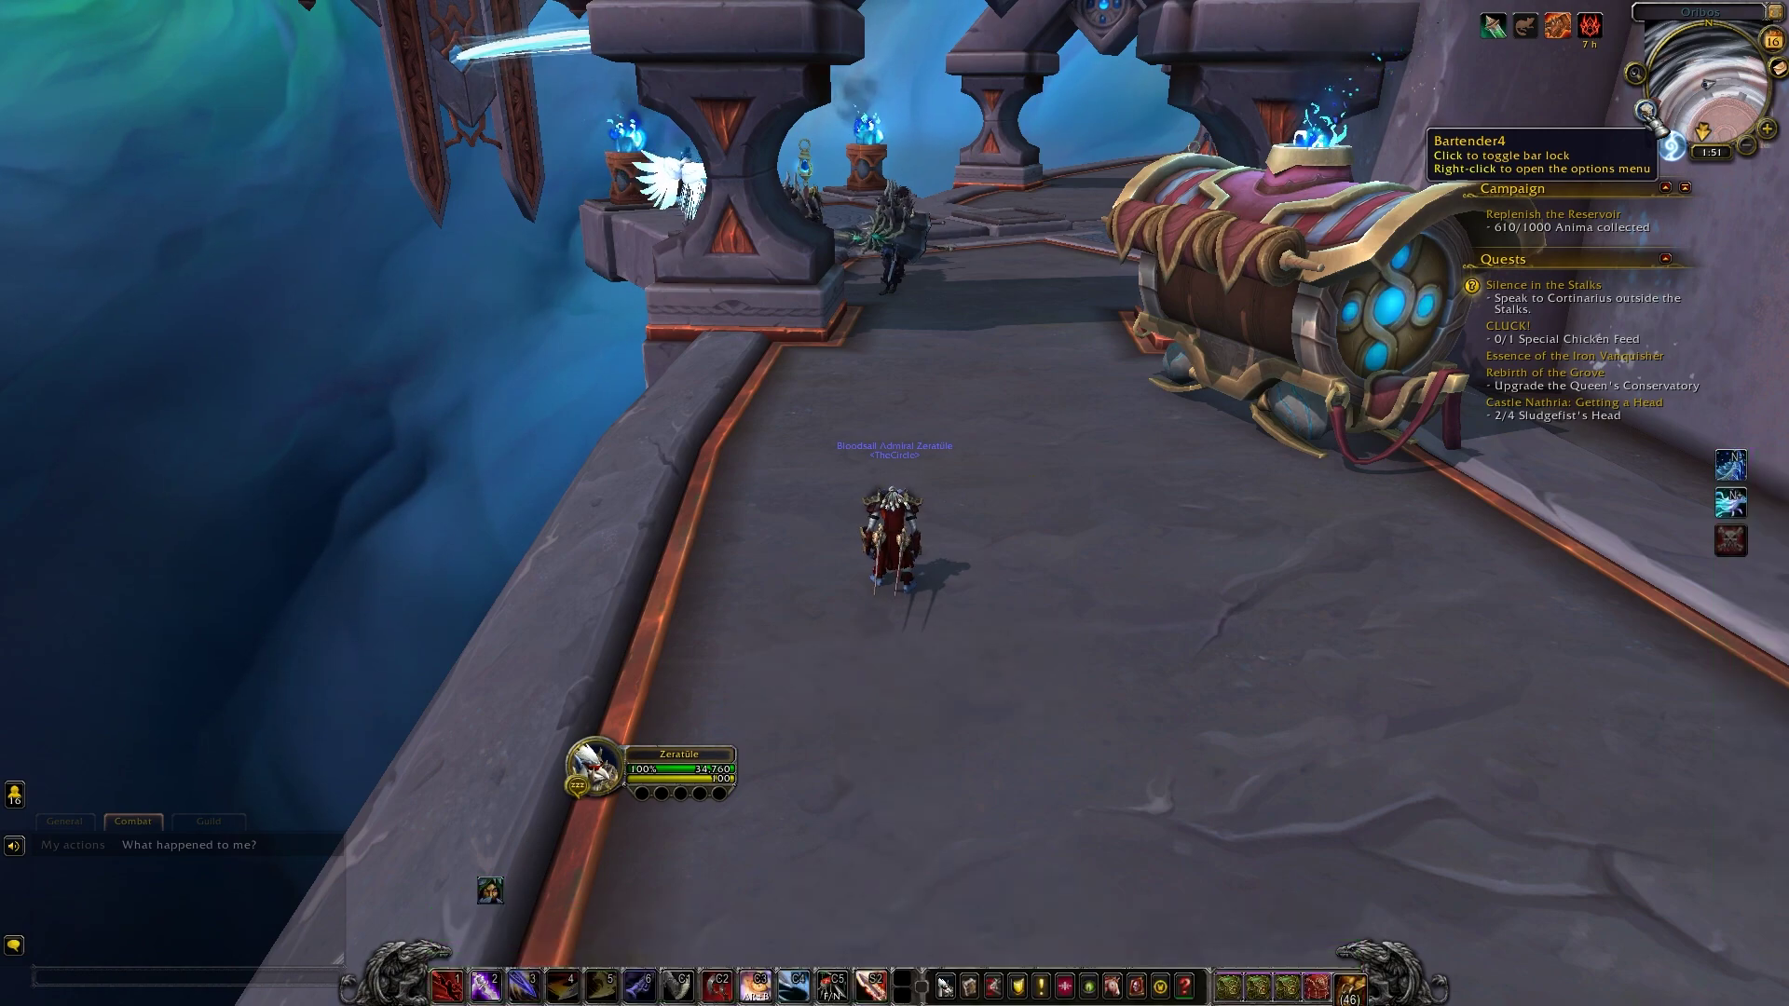
# - In Bartender4's key-binding mode, clear the first Bar 1 button's binding, bind it to 1 and save the bindings
pyautogui.rightClick(1648, 113)
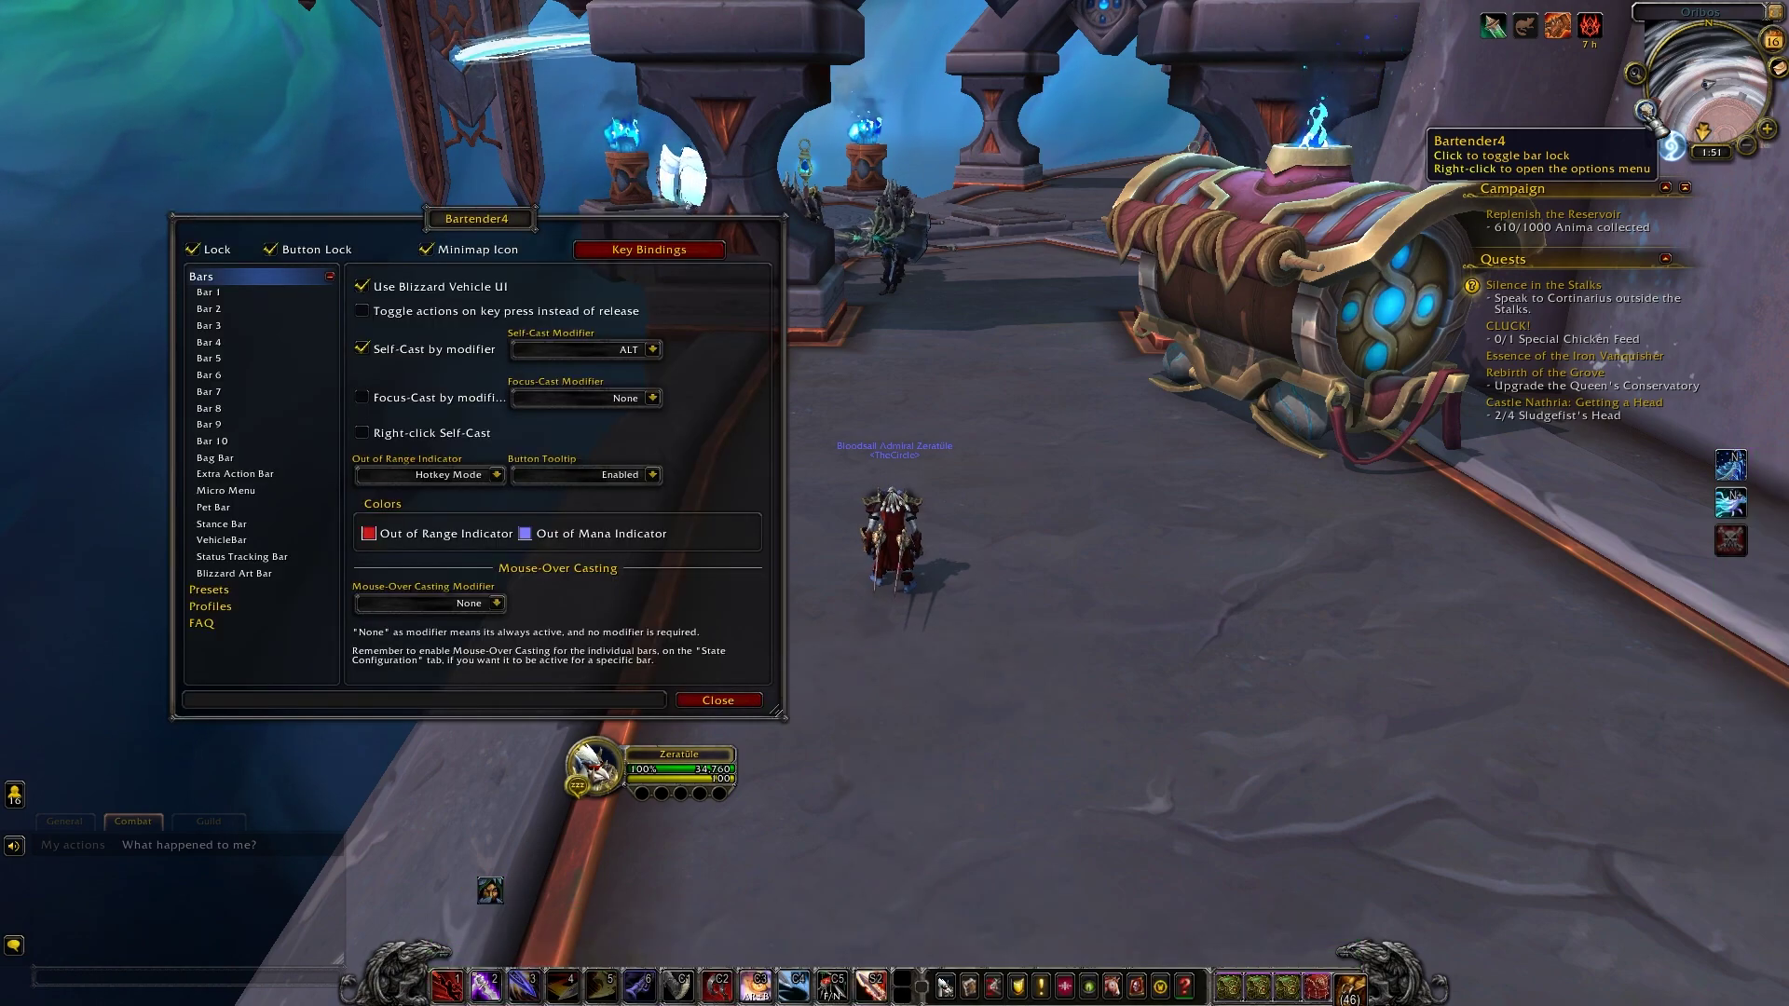
pyautogui.click(690, 254)
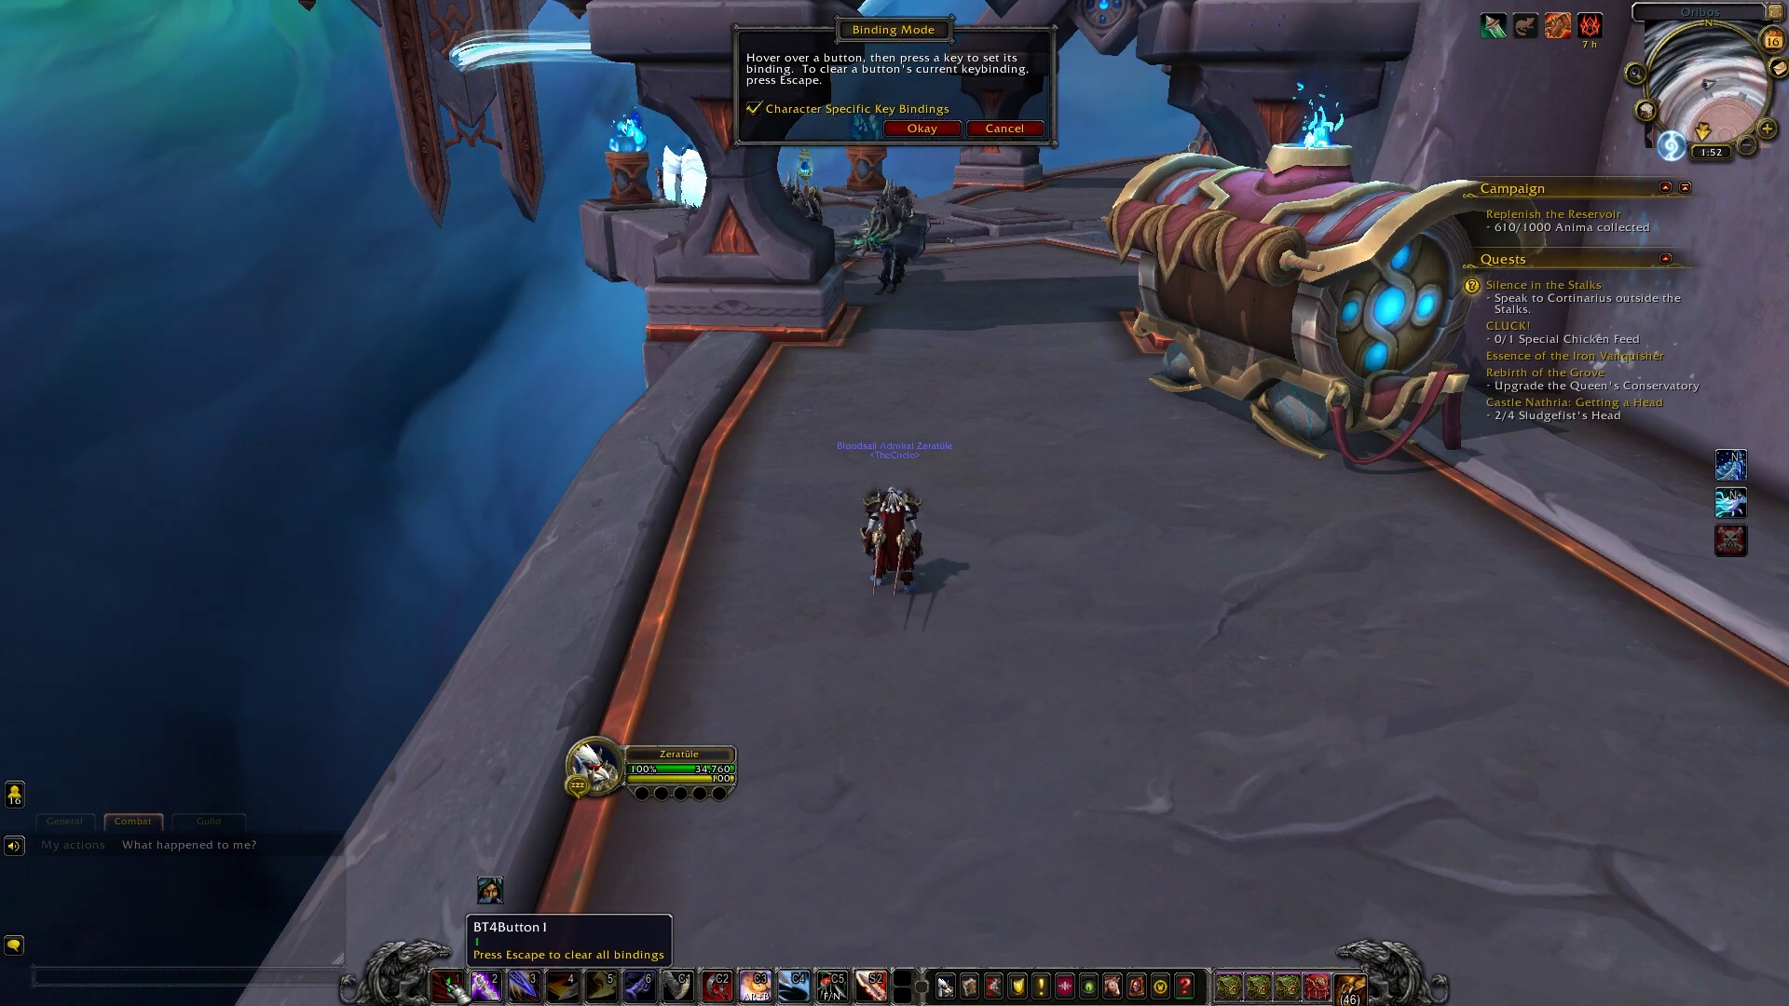
pyautogui.press('Escape')
pyautogui.press('1')
pyautogui.press('Escape')
pyautogui.press('1')
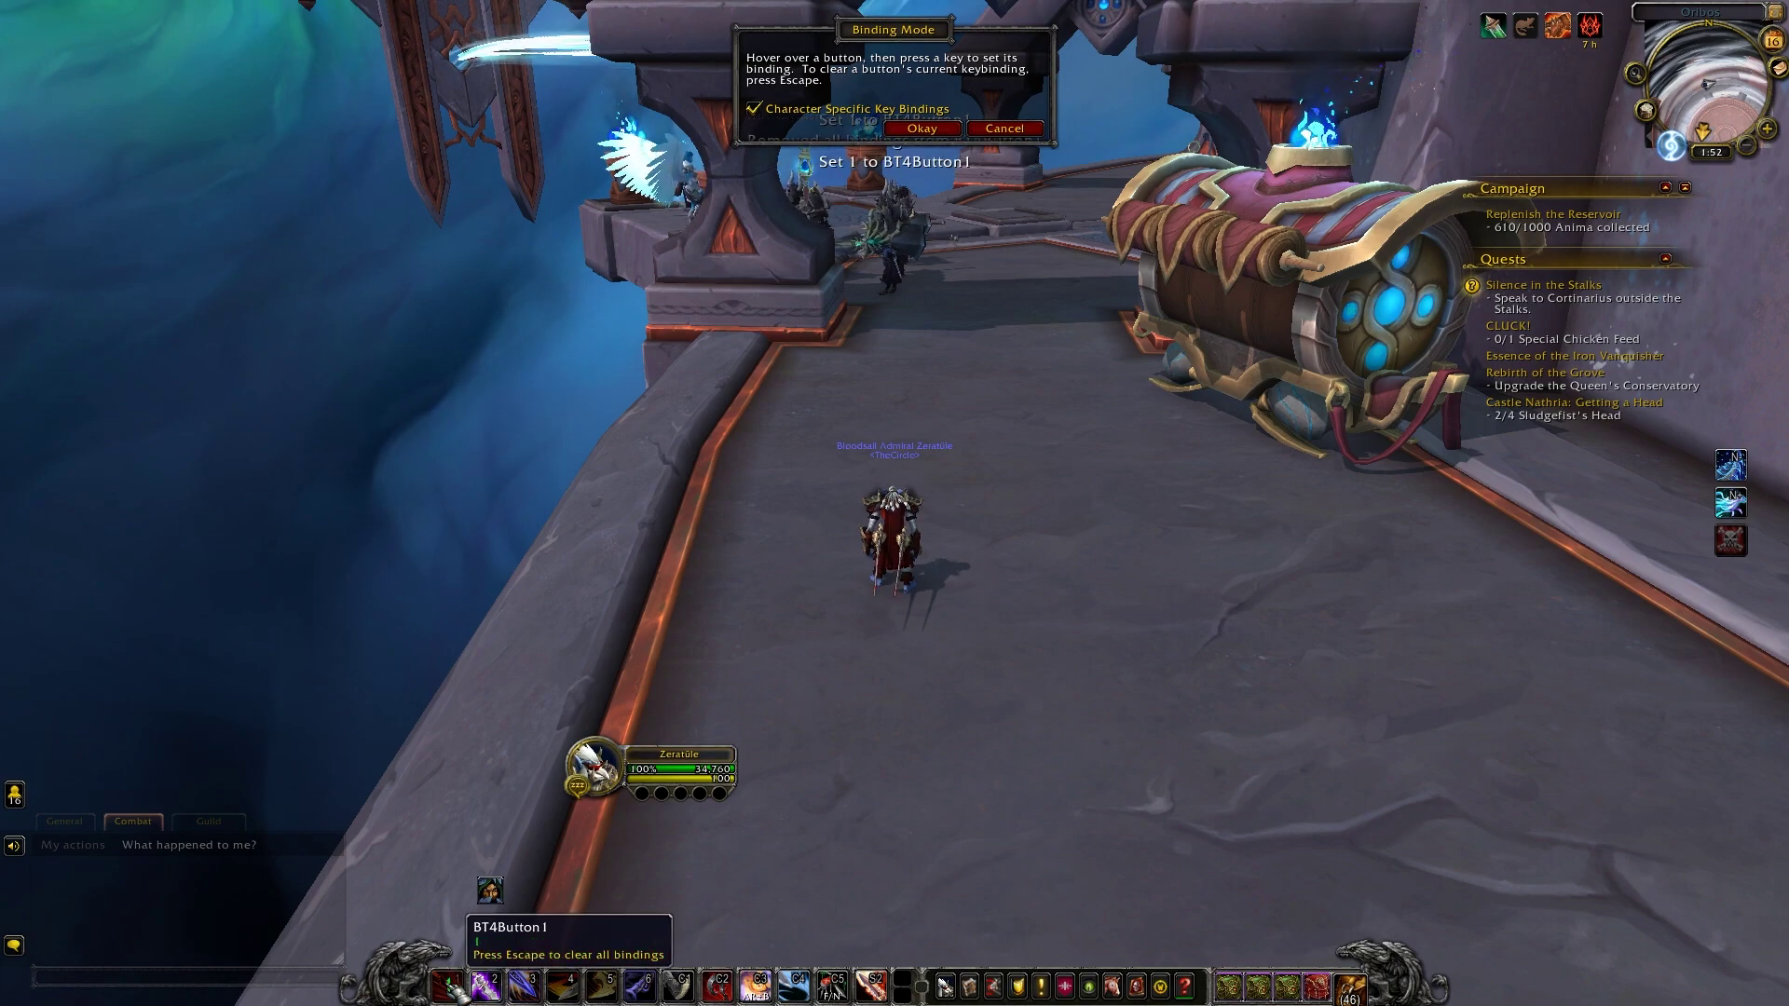
pyautogui.click(939, 136)
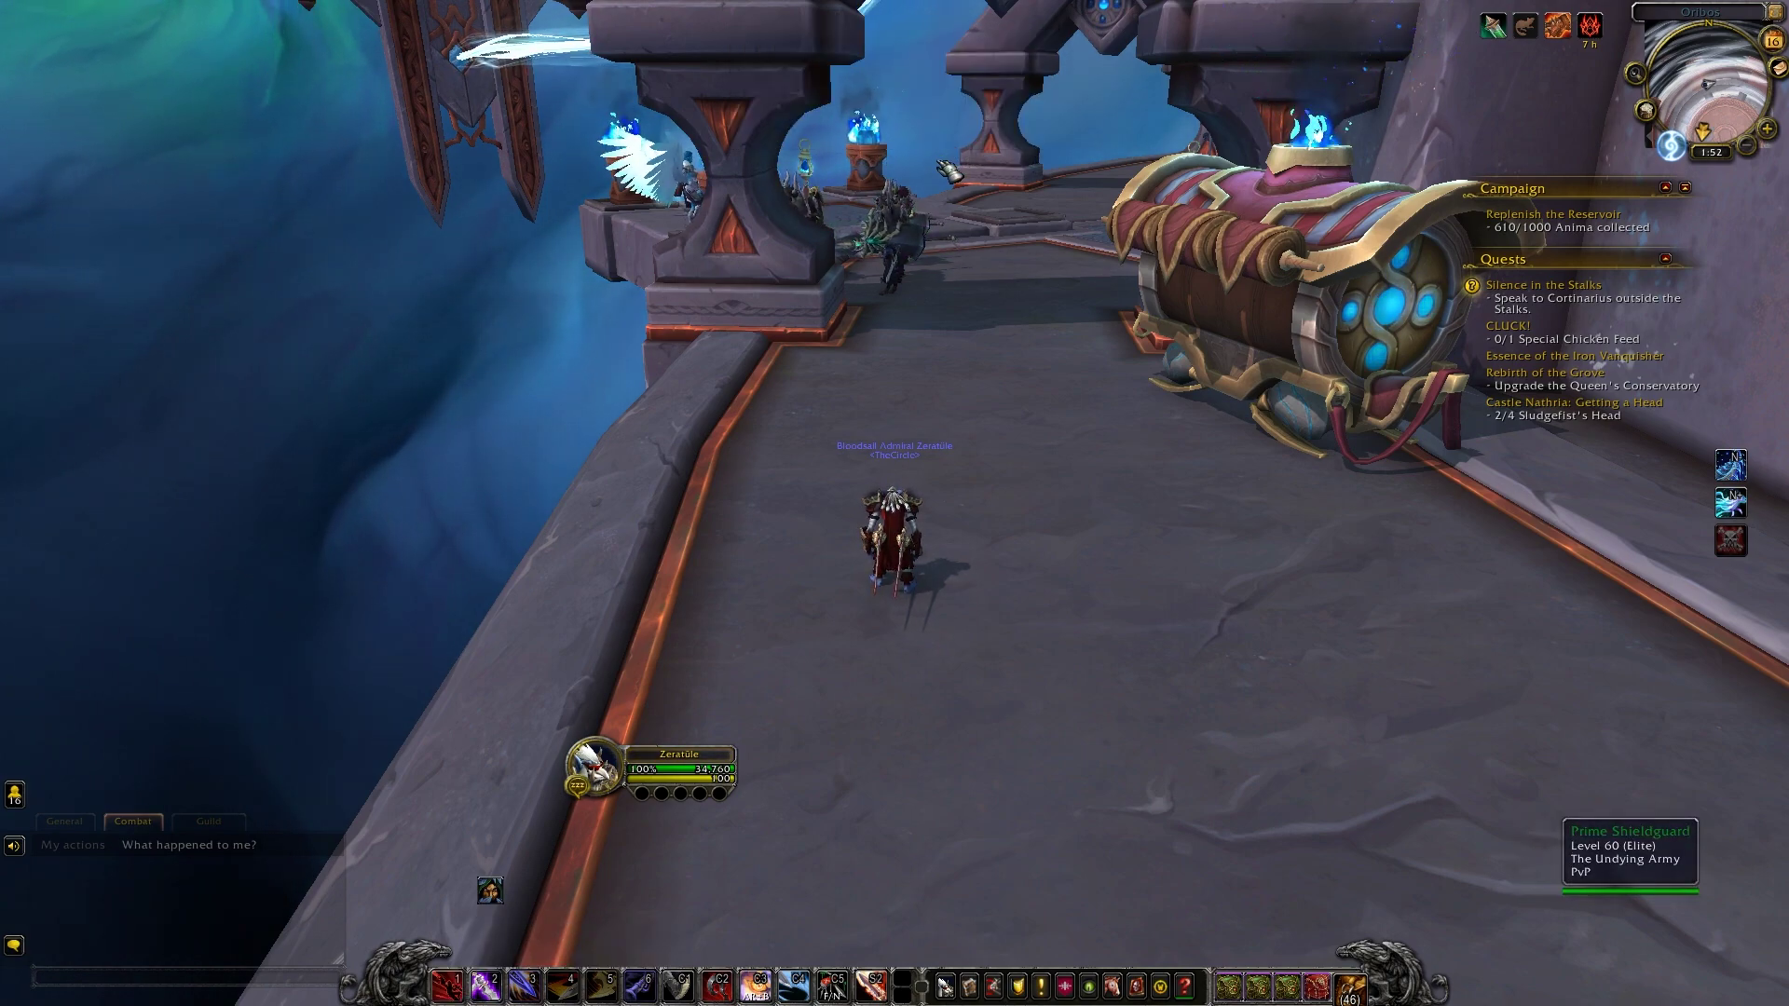
# - Reopen the Bartender4 settings and target the Knight of the Ebon Blade on the walkway ahead
pyautogui.rightClick(1668, 124)
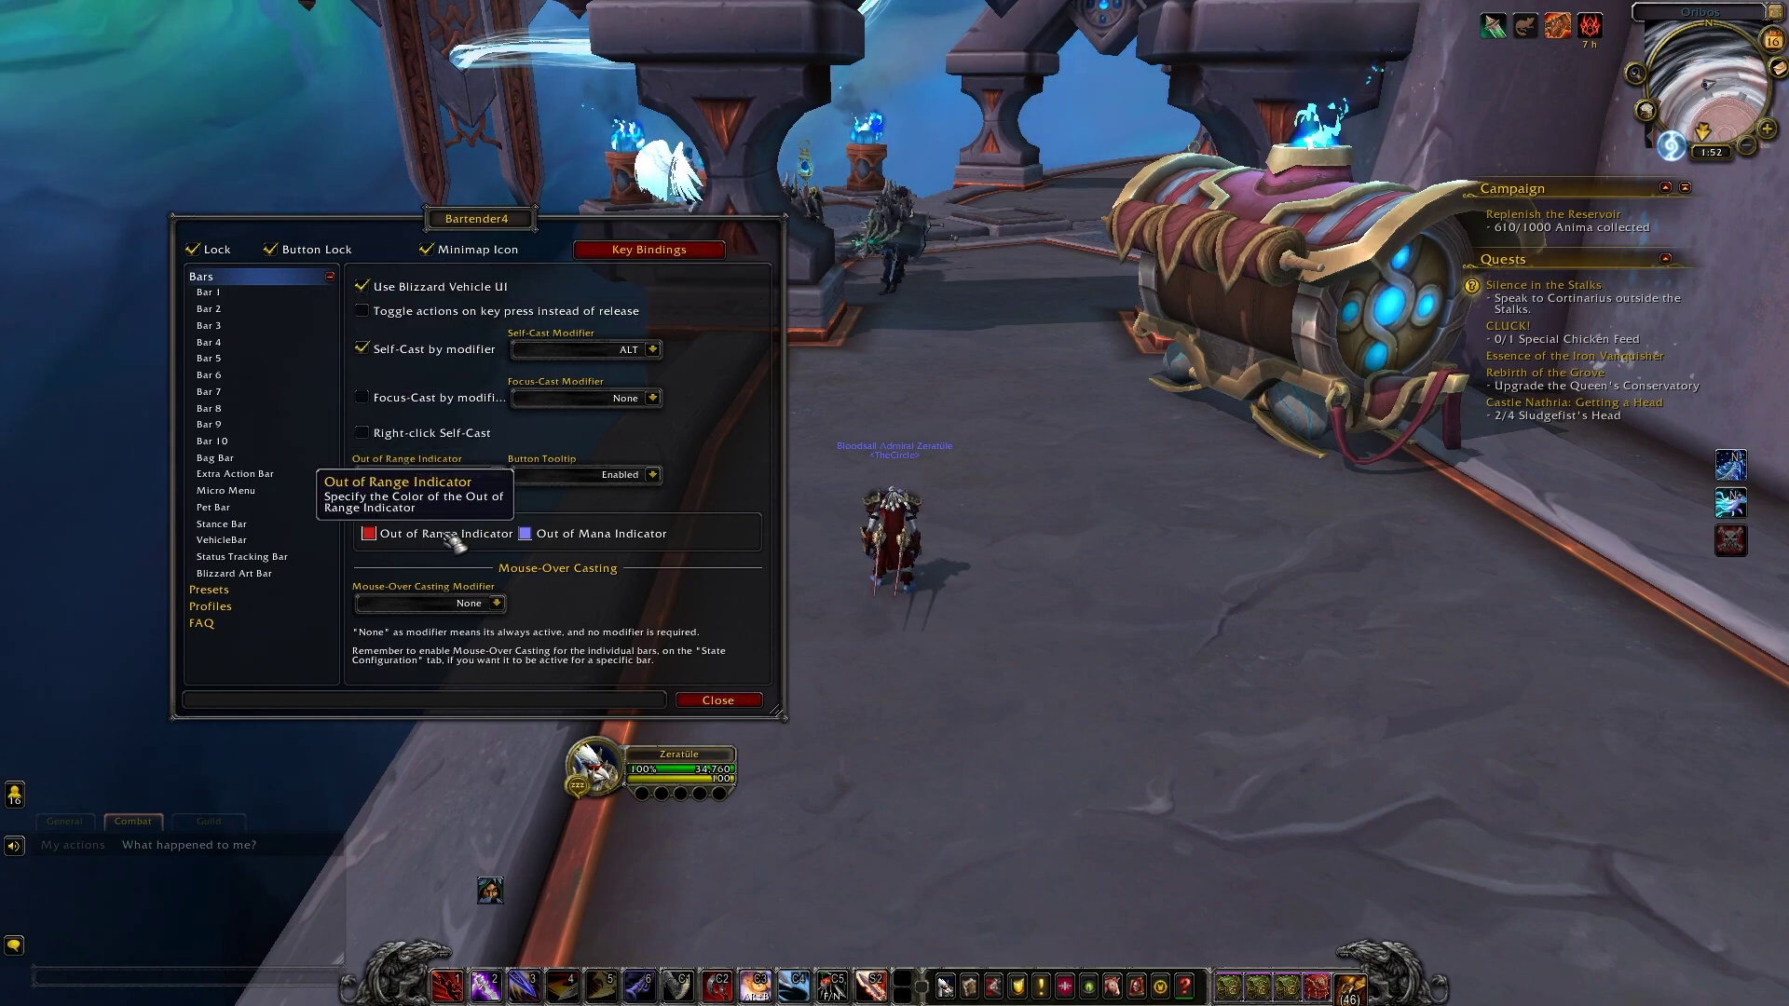
pyautogui.click(902, 291)
pyautogui.moveTo(912, 404); pyautogui.dragTo(1258, 443)
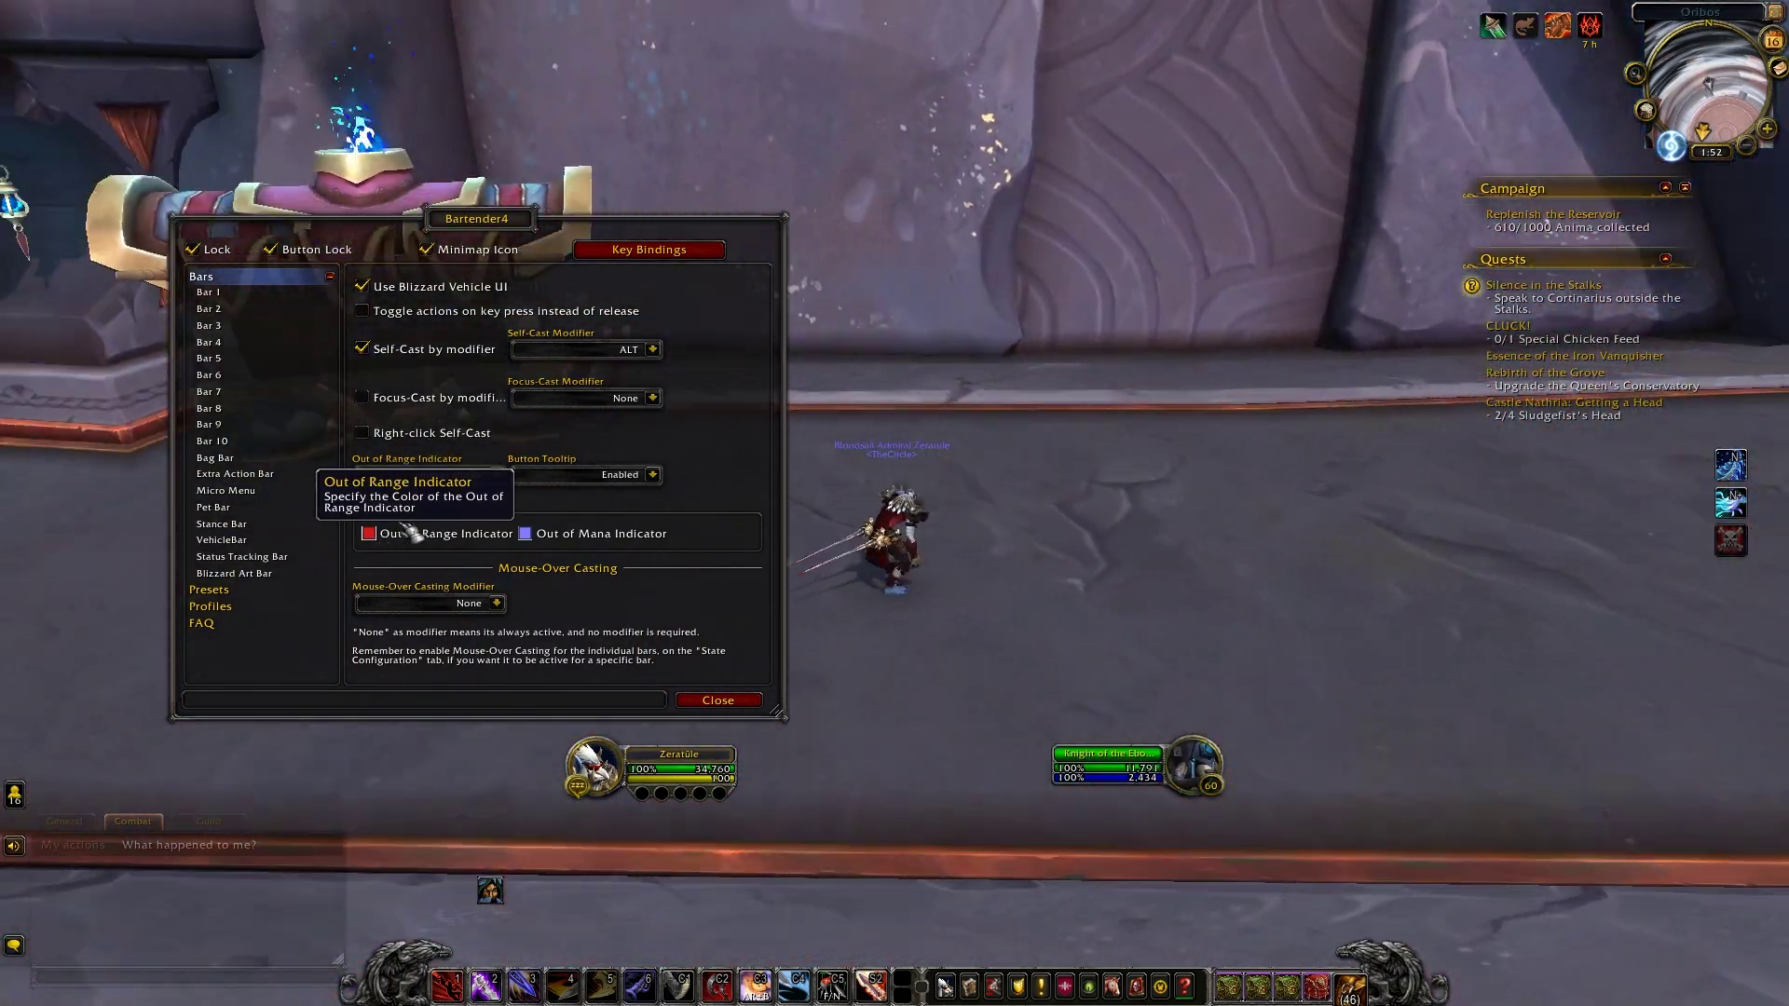
pyautogui.press('a')
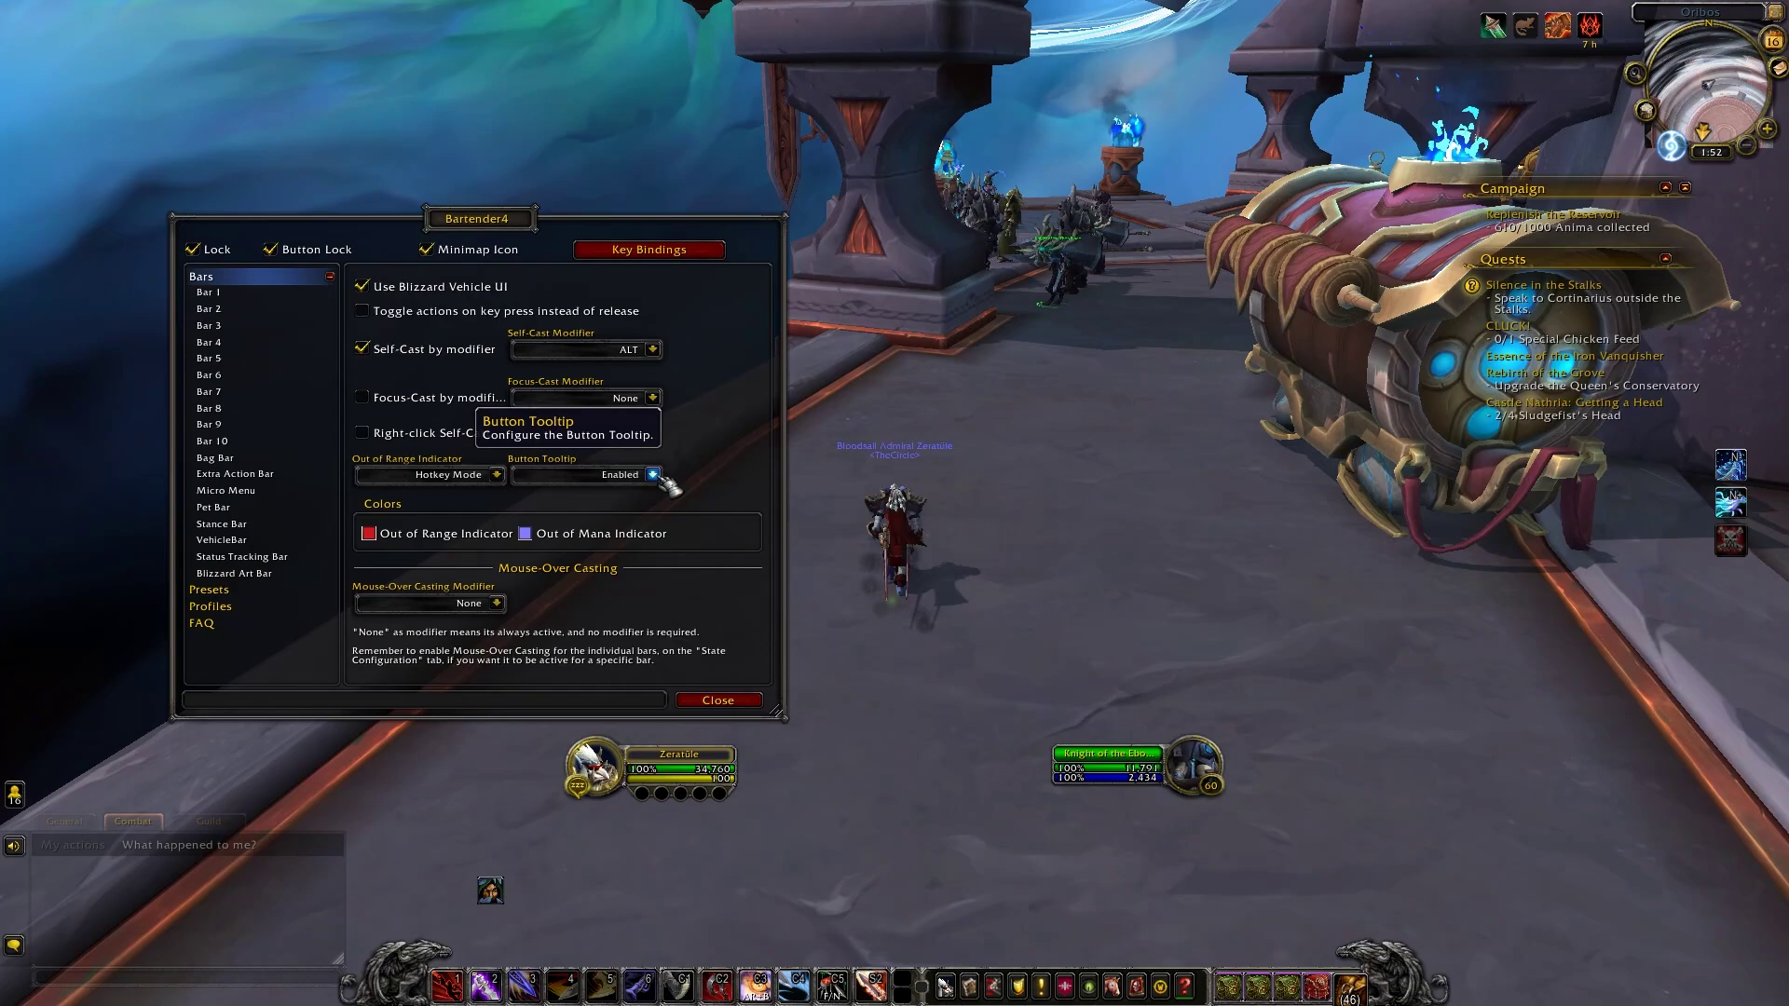
# - Set the Out of Range Indicator to Full Button Mode and walk toward and away from the target to test it
pyautogui.click(497, 475)
pyautogui.click(403, 508)
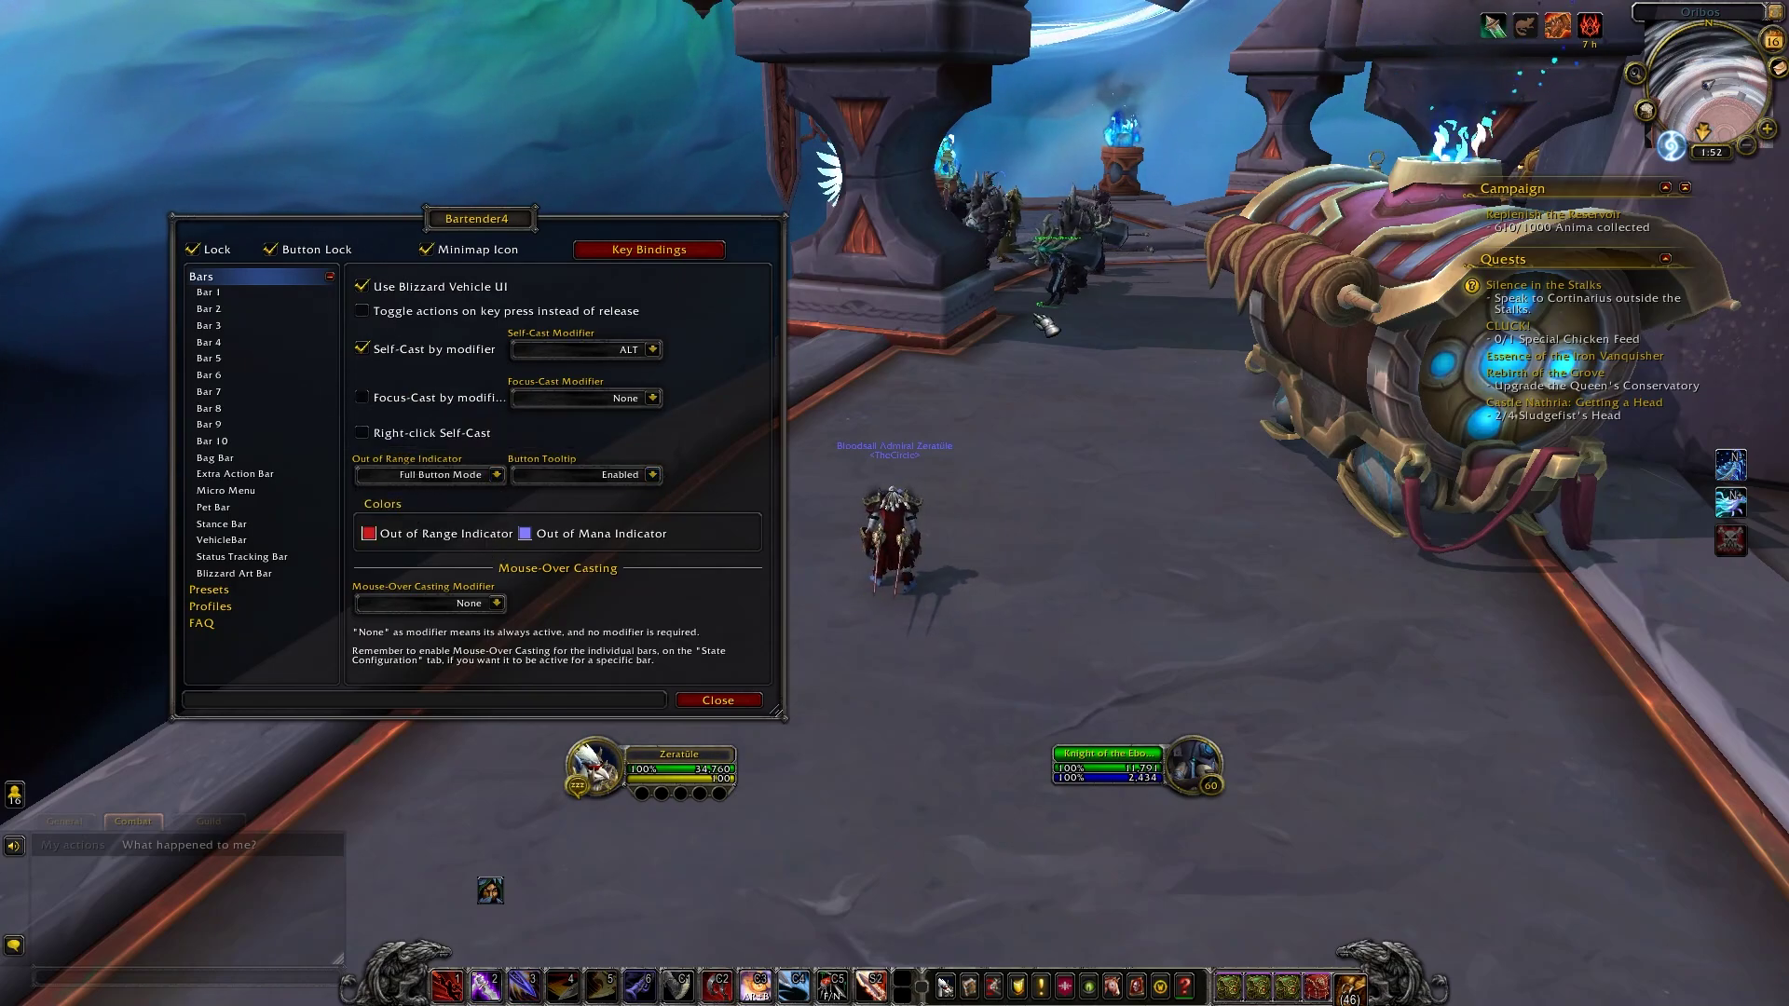
pyautogui.press('w')
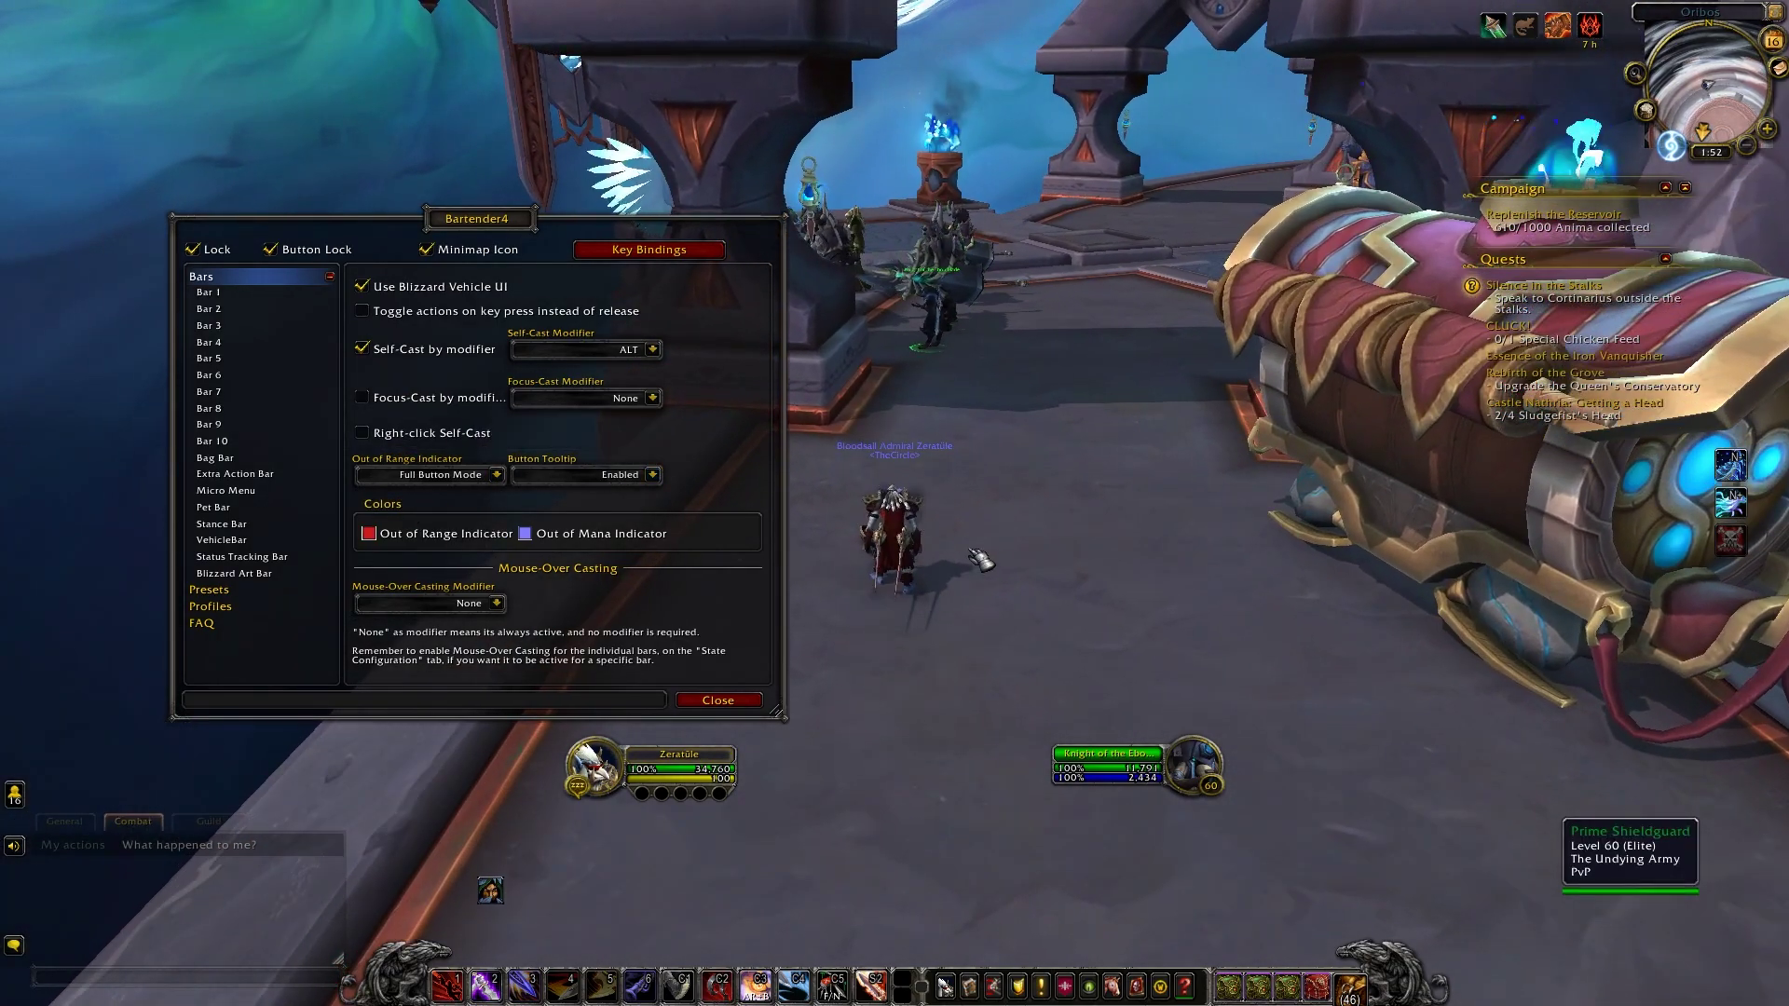
pyautogui.moveTo(1031, 512); pyautogui.dragTo(1034, 512)
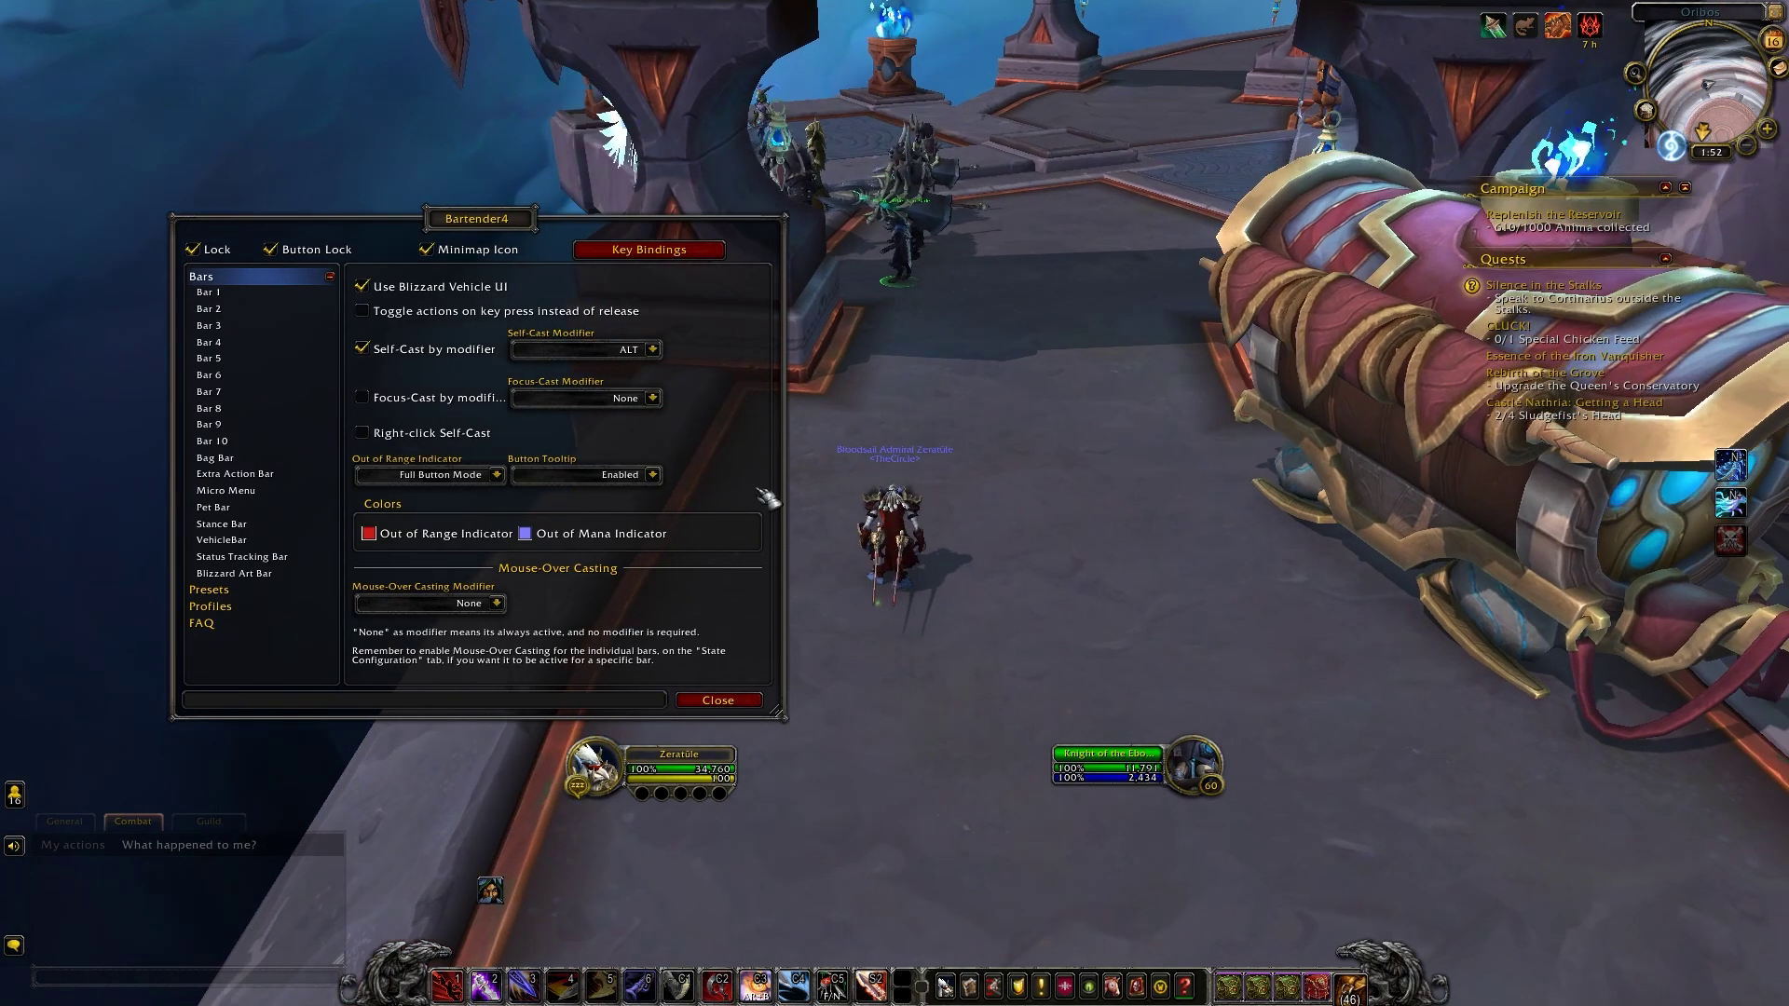
pyautogui.press('s')
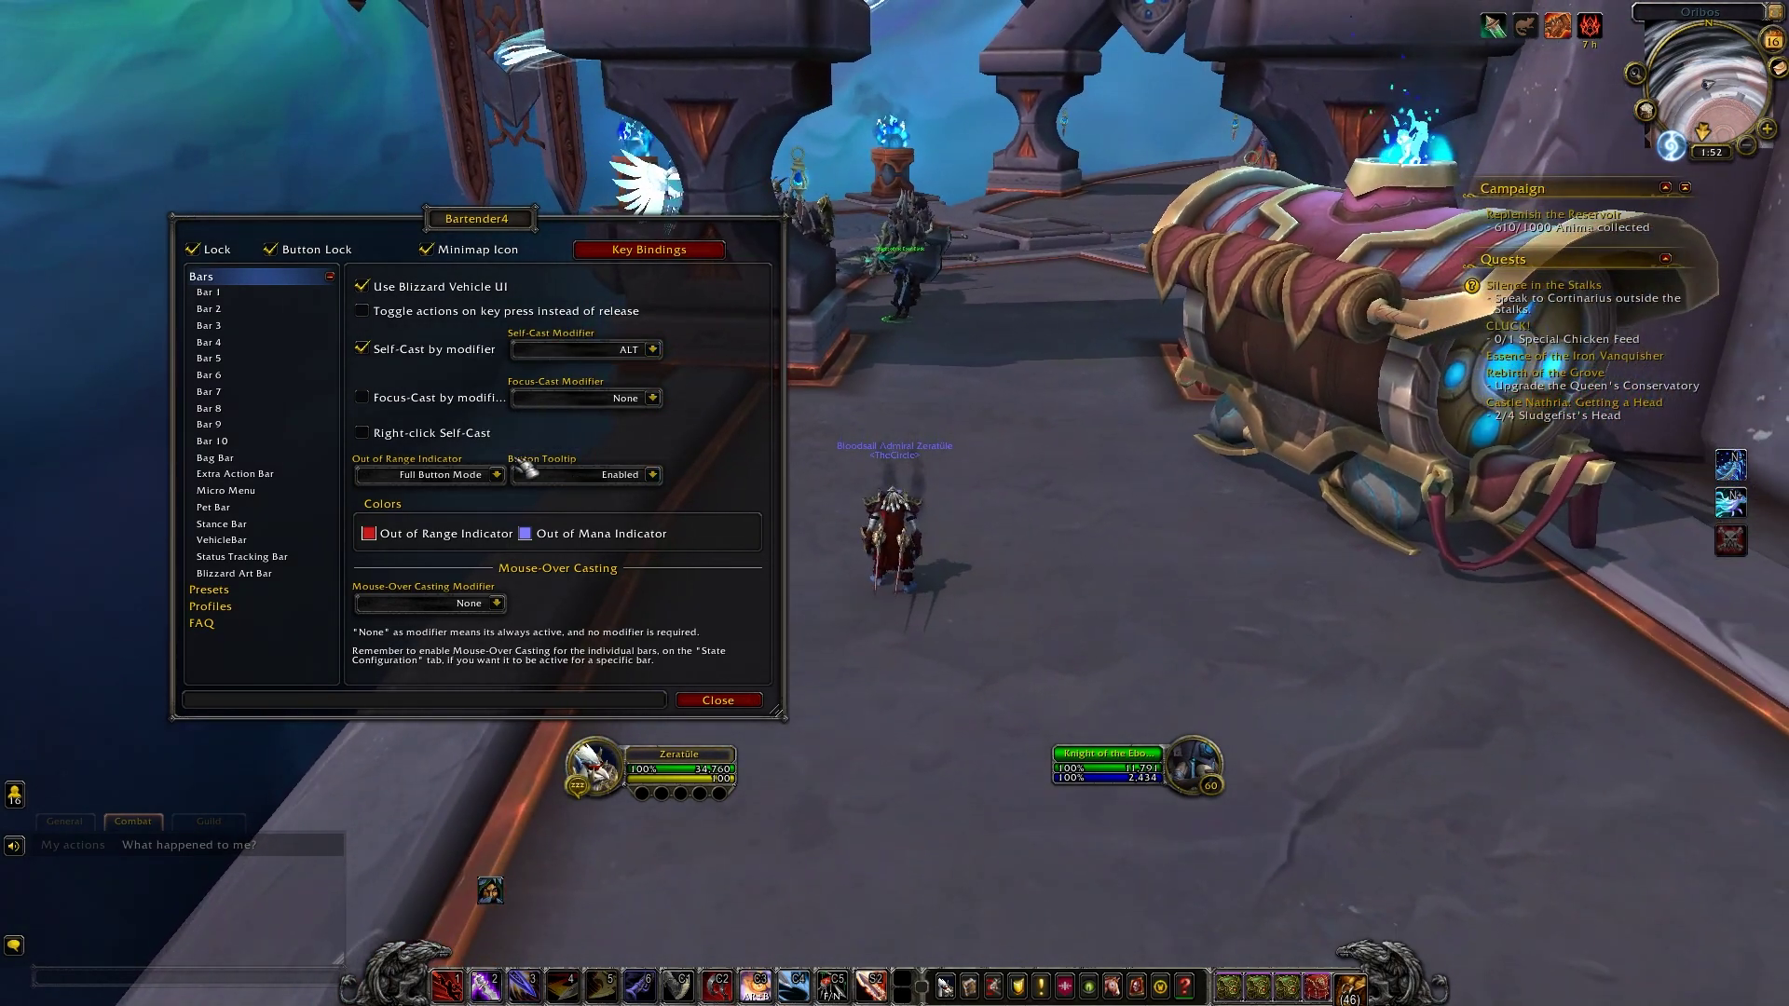
# - Try No Display for the Out of Range Indicator and set it back to Hotkey Mode
pyautogui.click(444, 476)
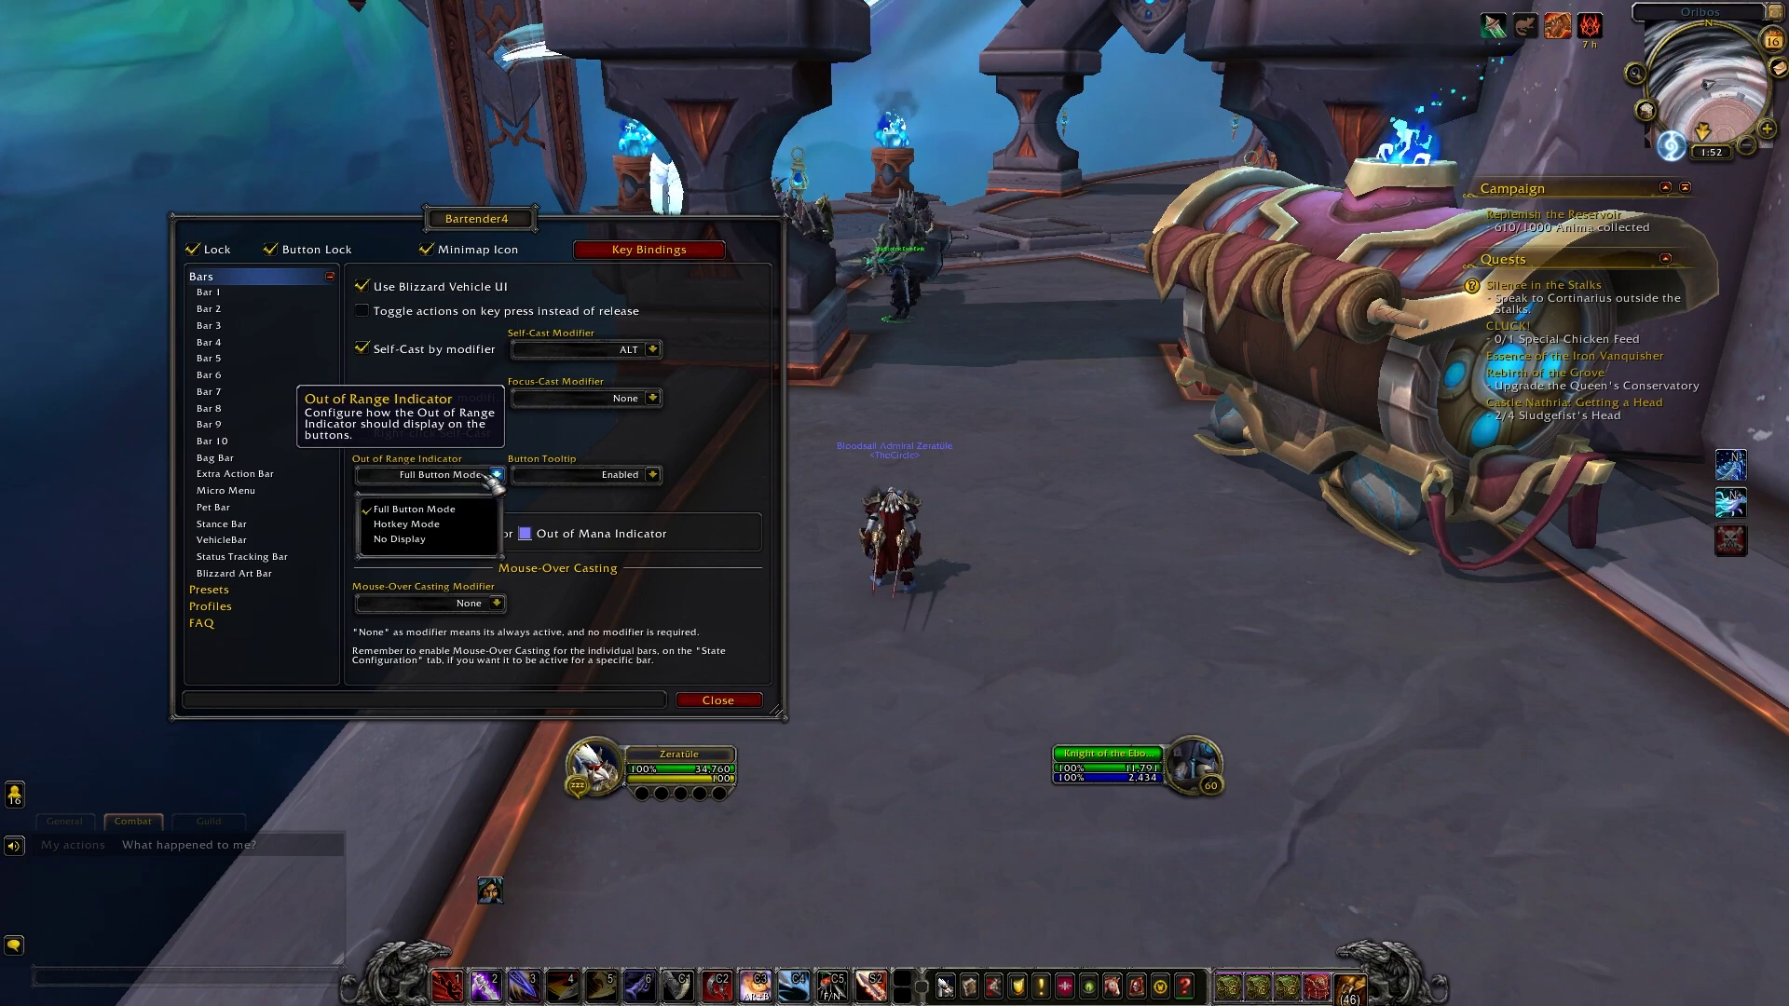
pyautogui.click(431, 545)
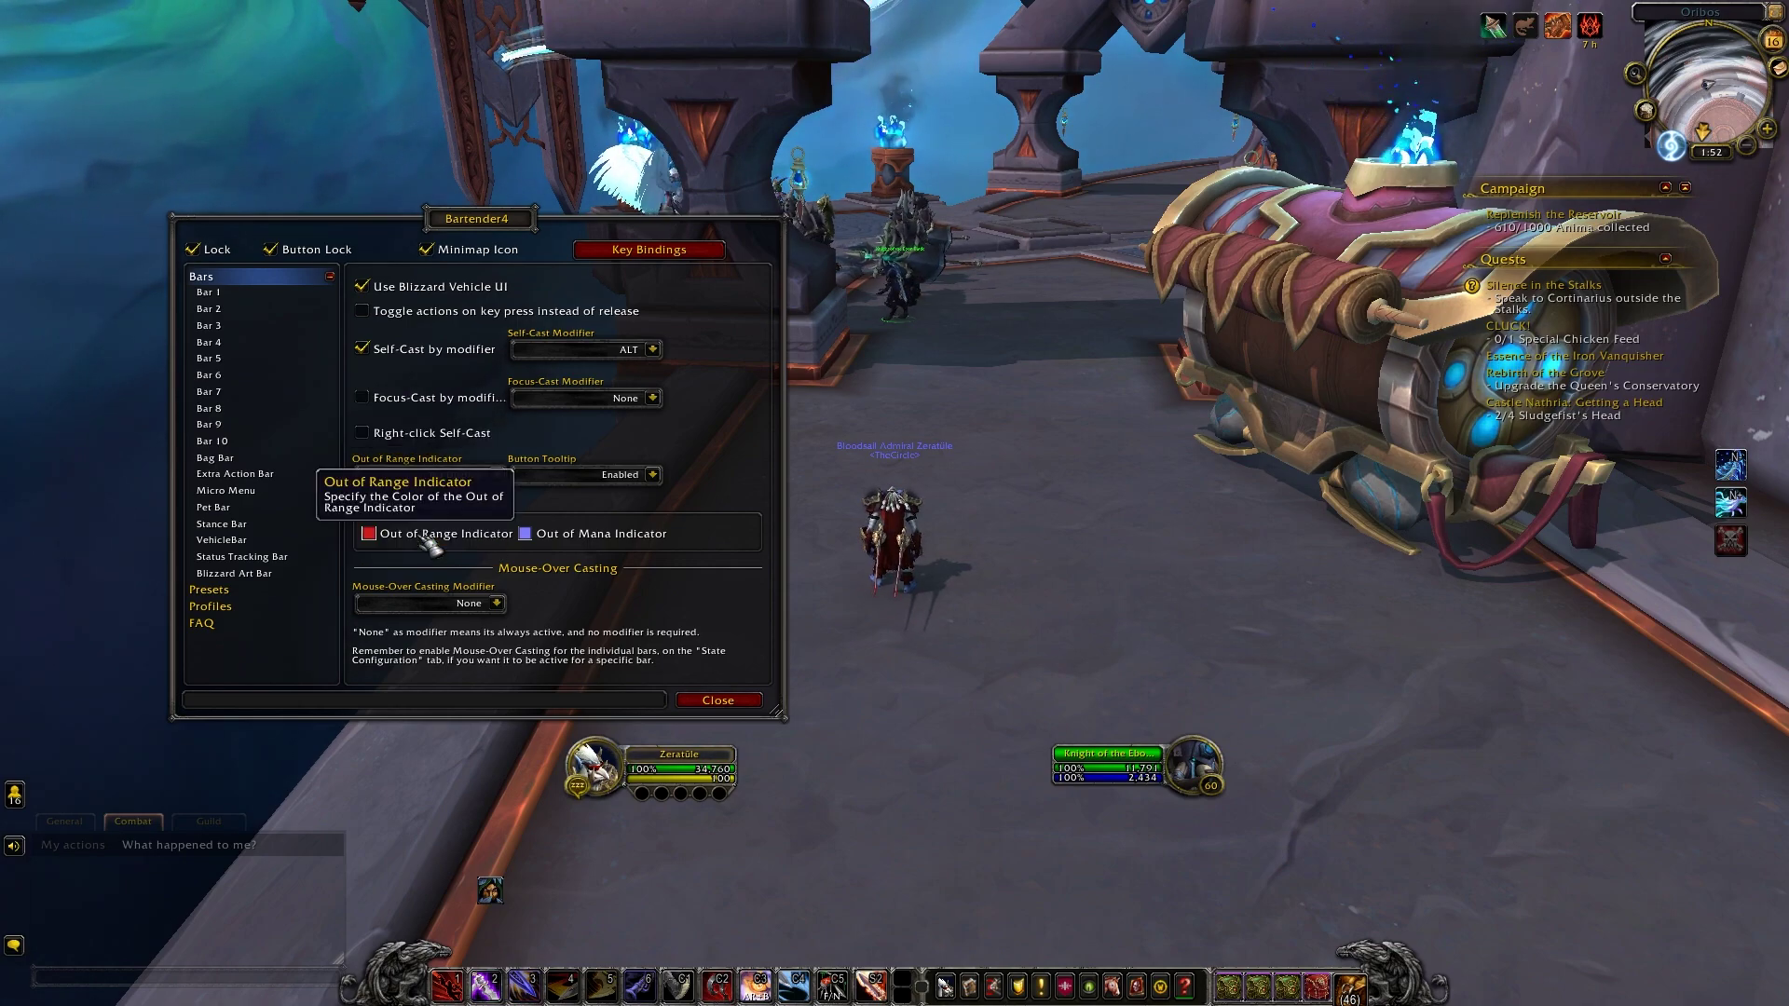
pyautogui.click(497, 475)
pyautogui.click(424, 524)
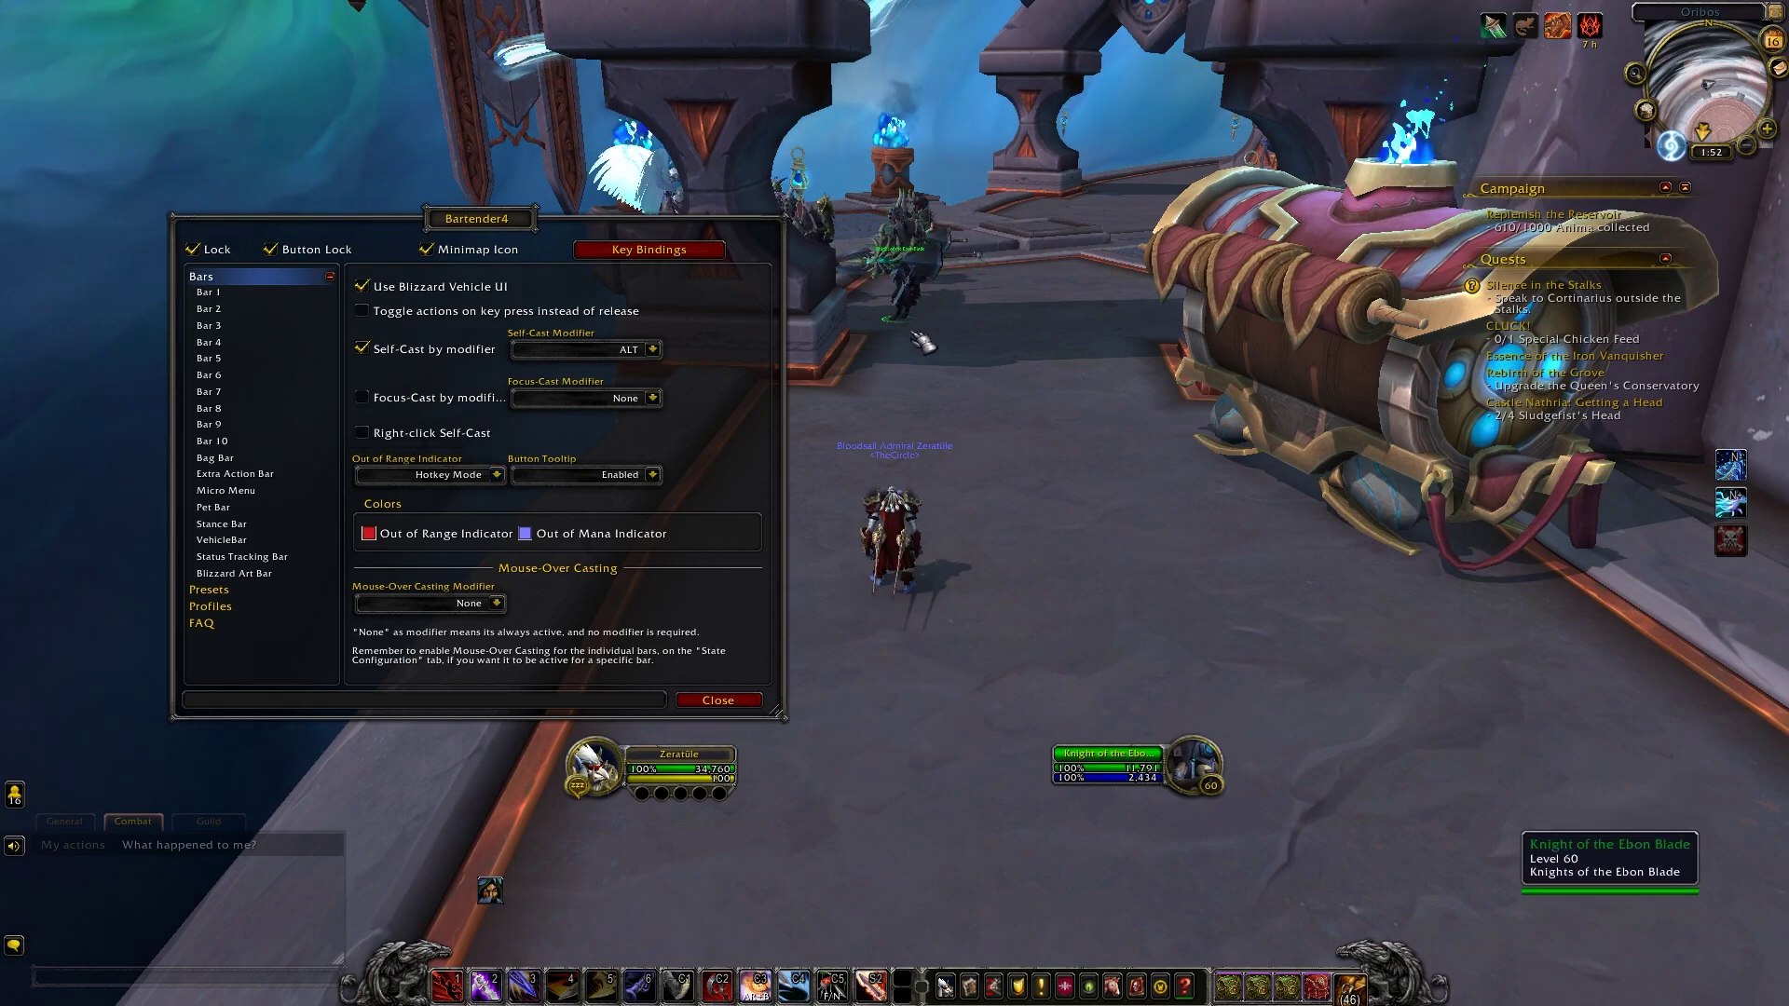
# - Look at the colour choices for the Out of Mana Indicator and Out of Range Indicator, cancelling both pickers
pyautogui.click(586, 537)
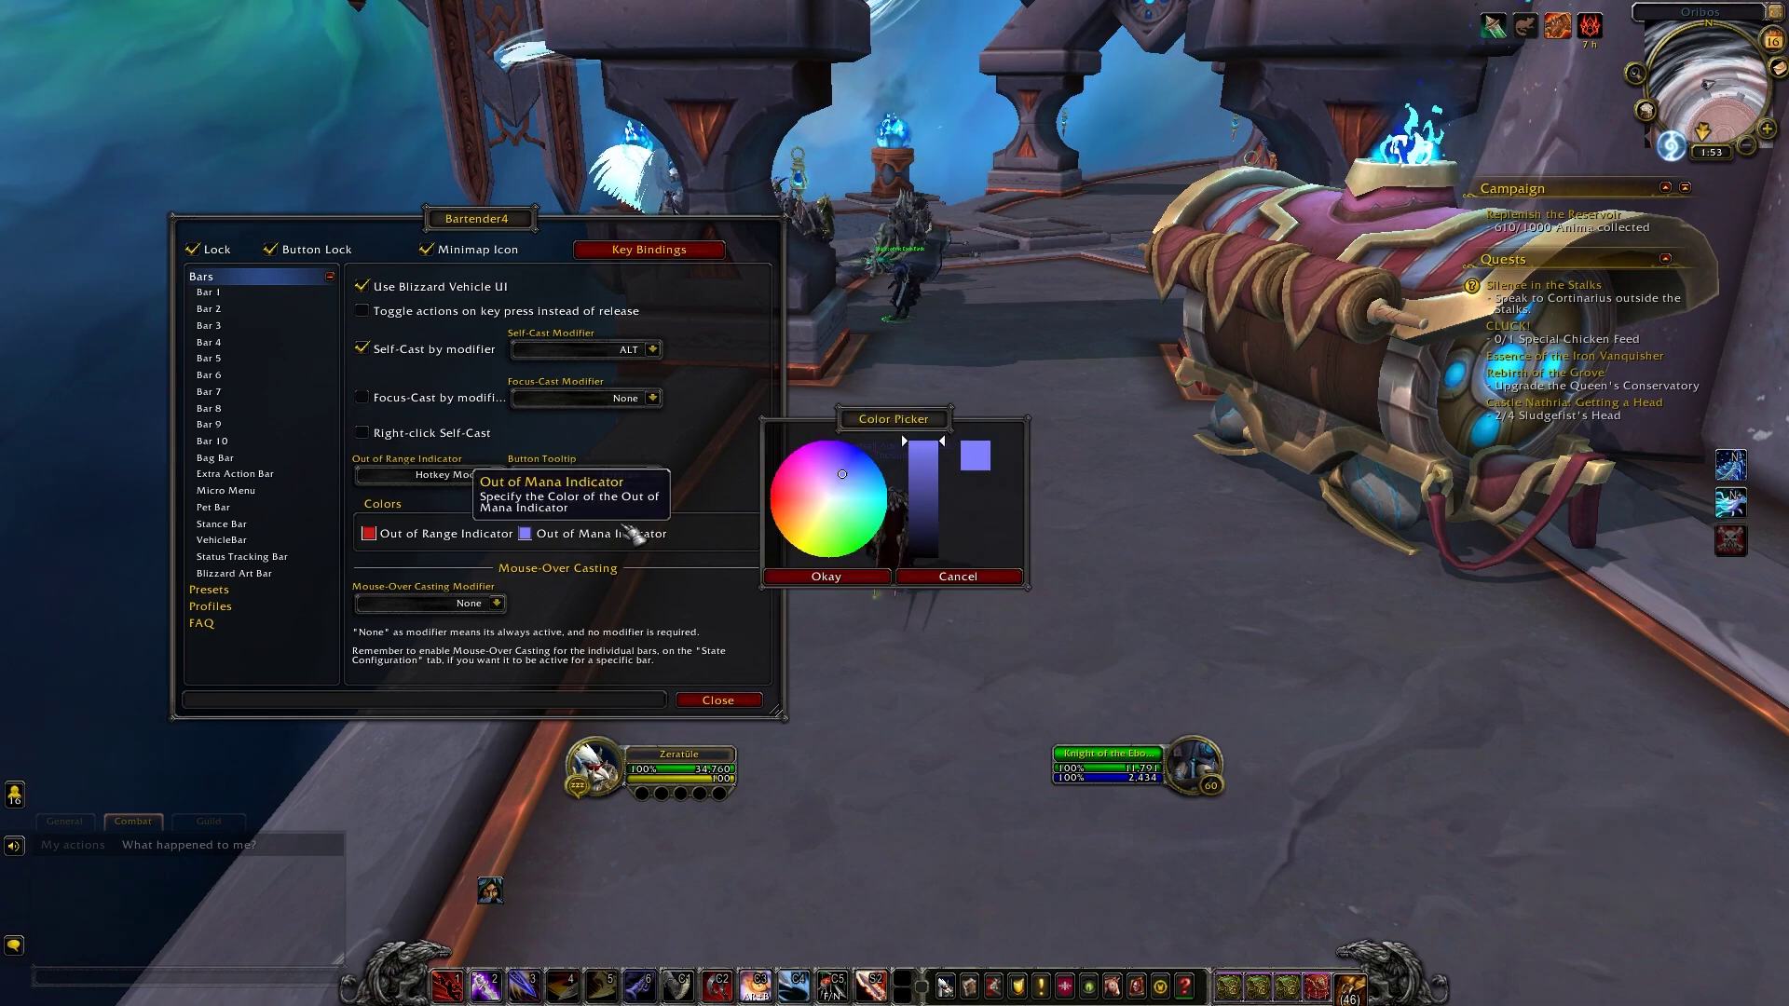
pyautogui.click(927, 573)
pyautogui.click(369, 532)
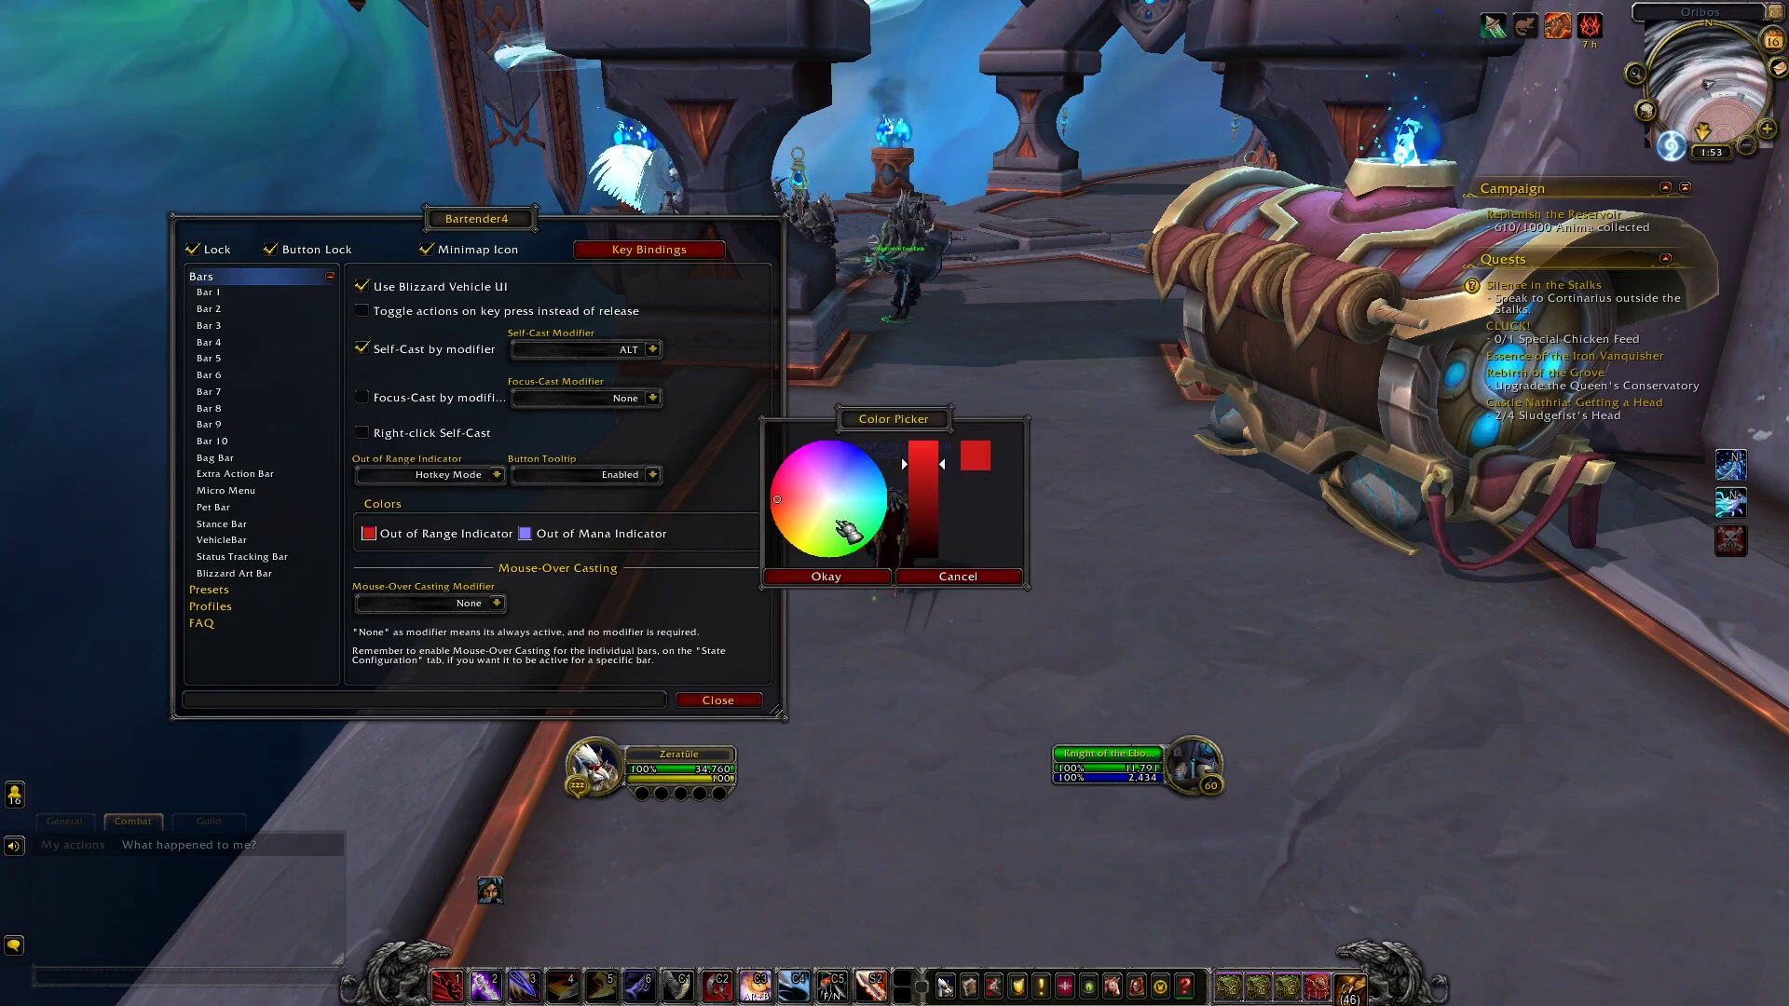
pyautogui.click(926, 577)
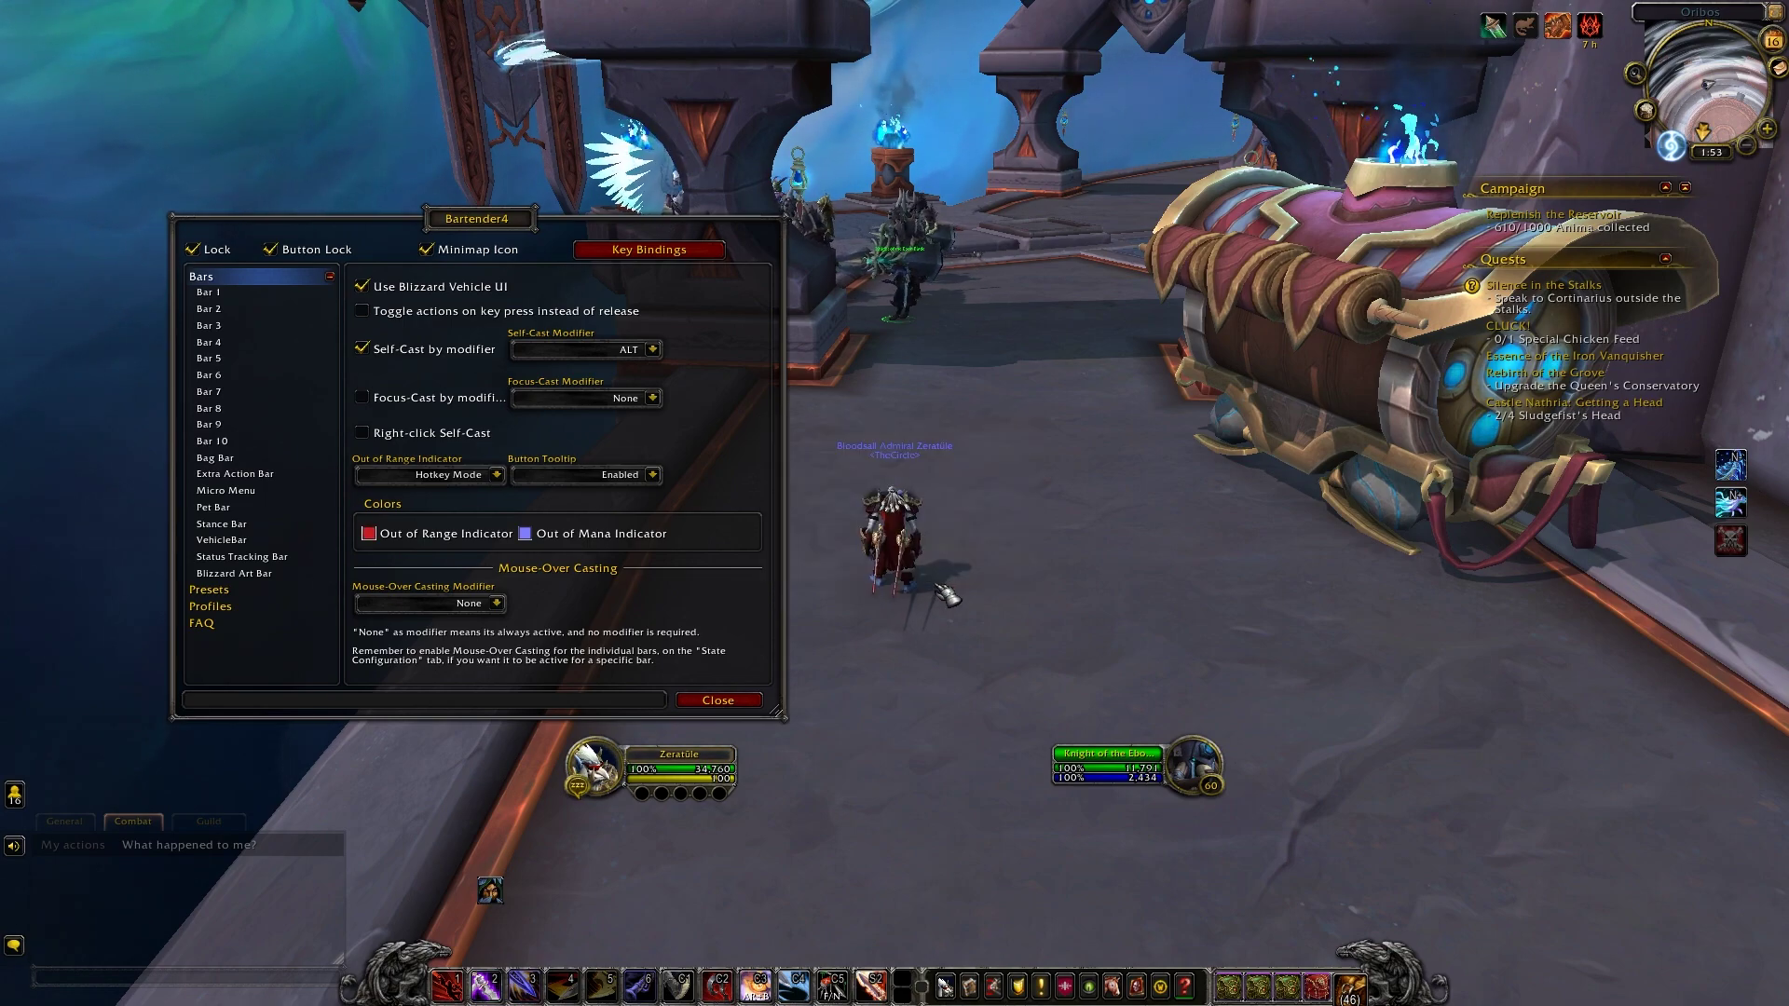
# - Open Bar 1's general settings with the window moved aside, and try disabling and re-enabling the bar
pyautogui.click(235, 293)
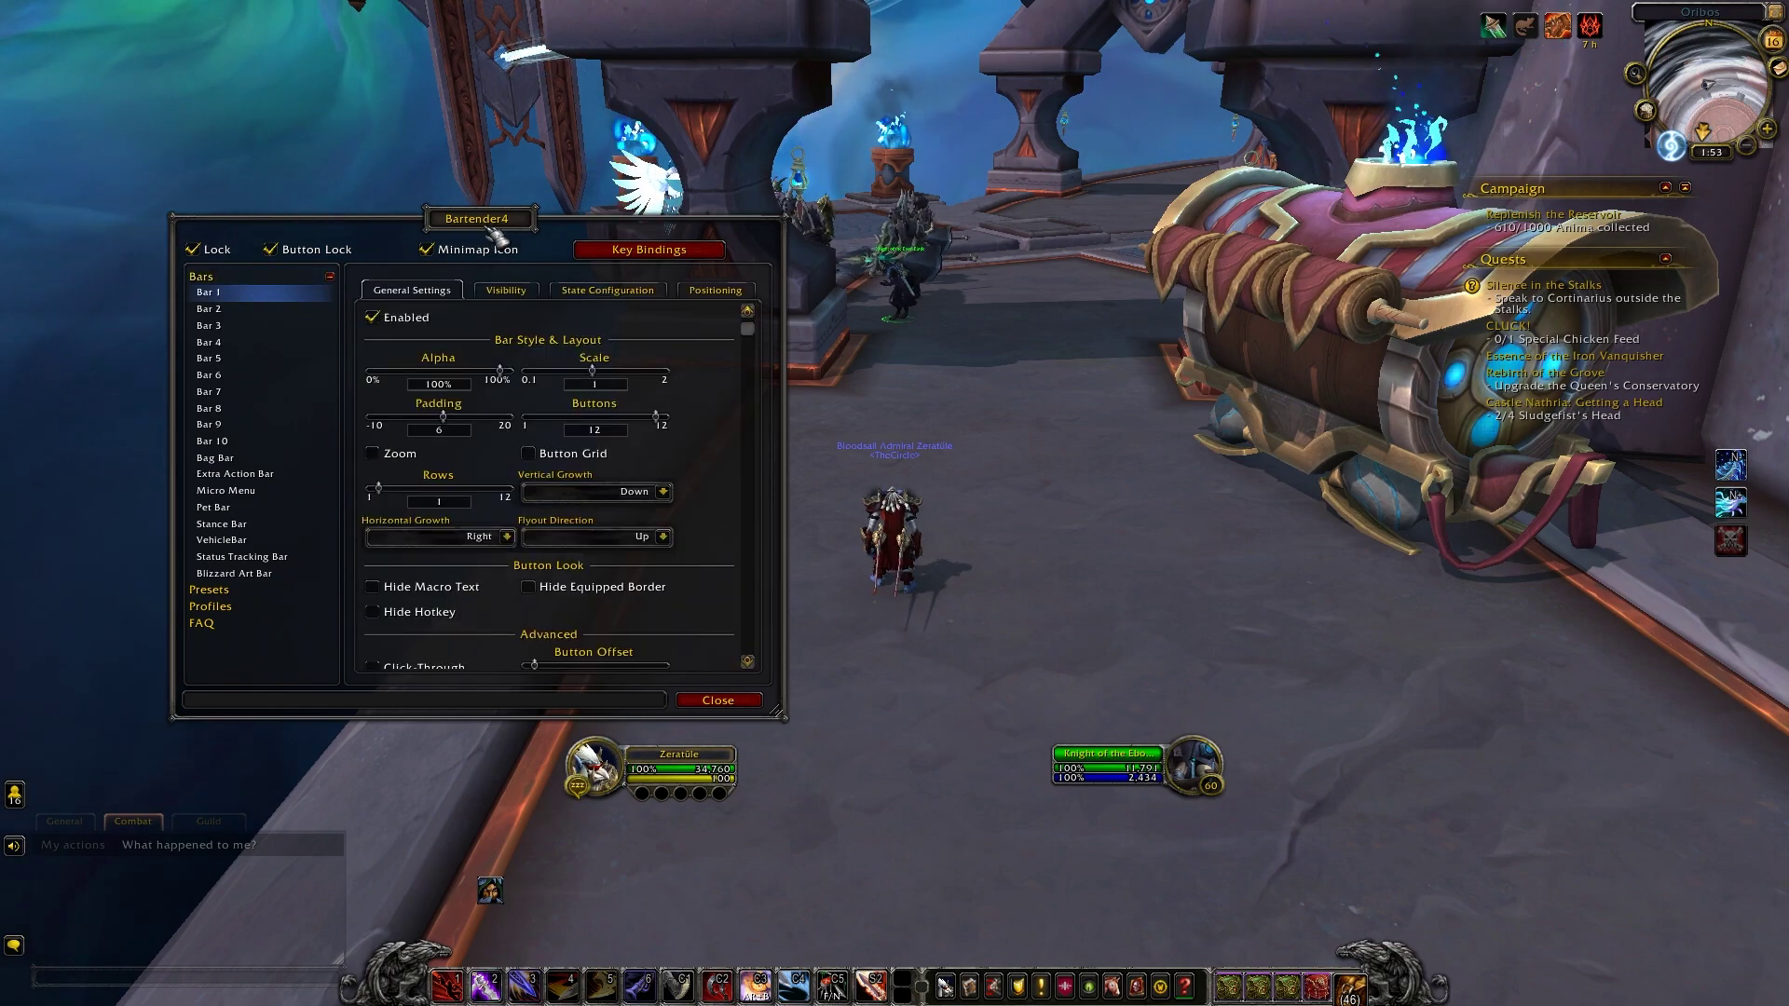
pyautogui.moveTo(499, 224); pyautogui.dragTo(354, 231)
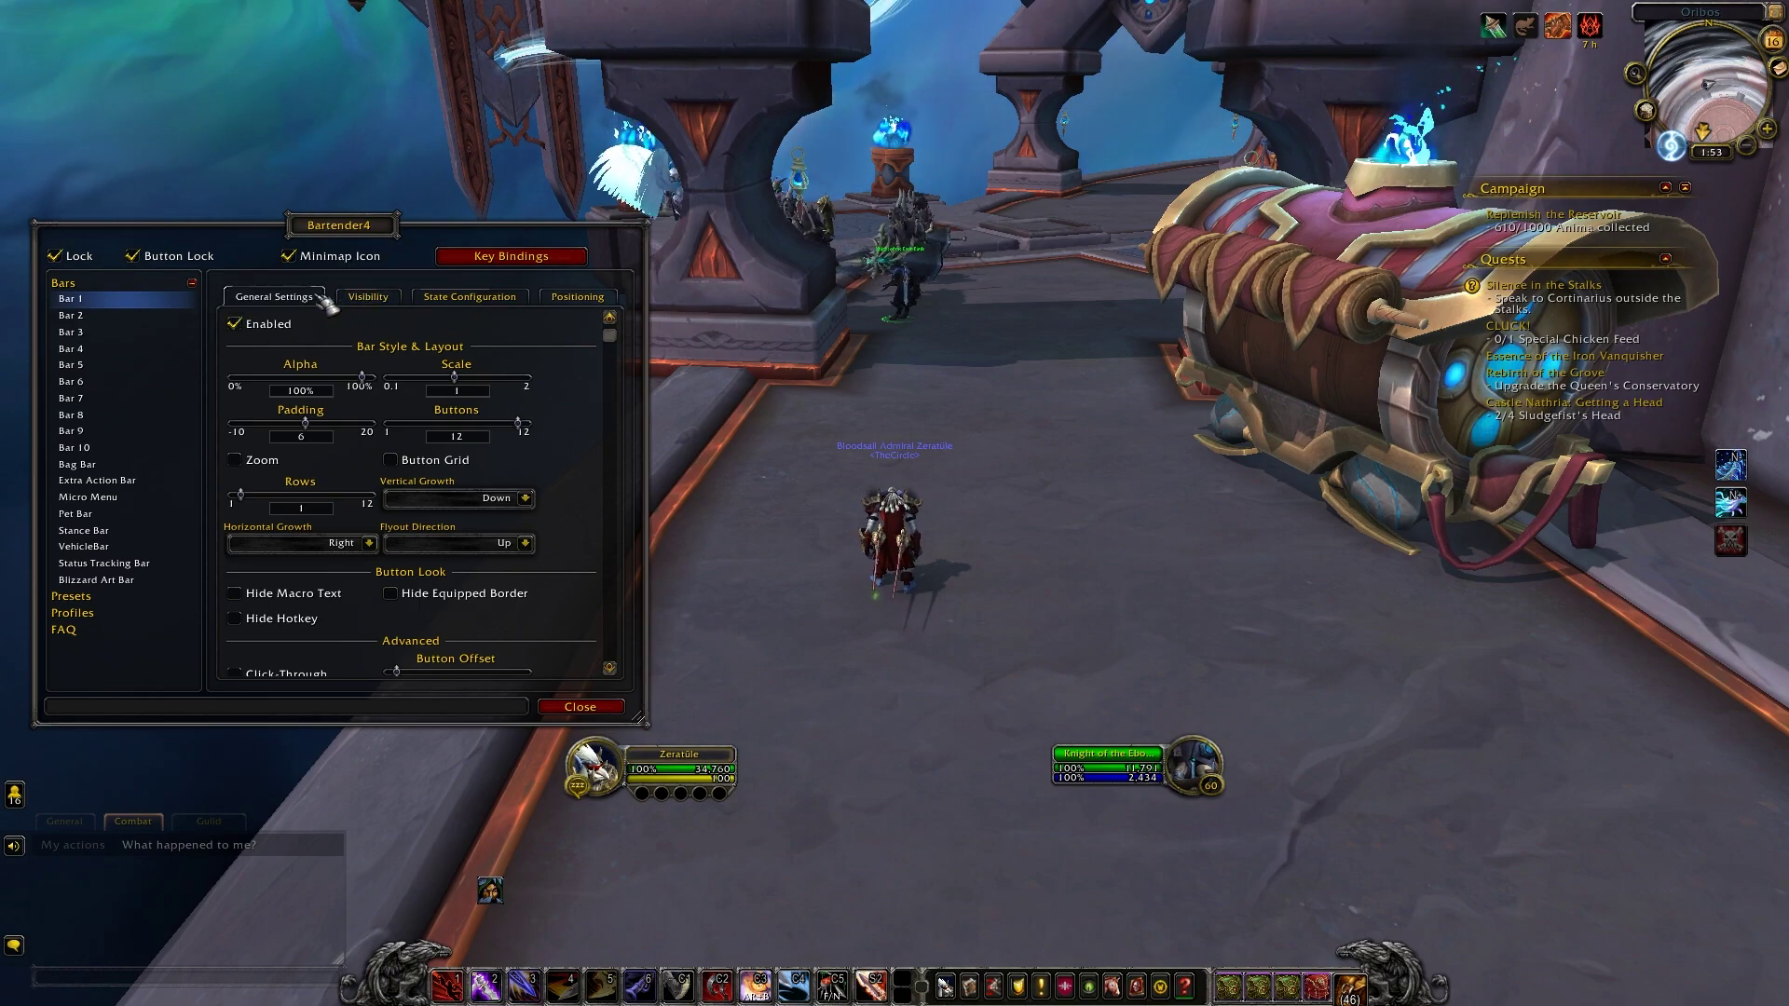
pyautogui.click(250, 324)
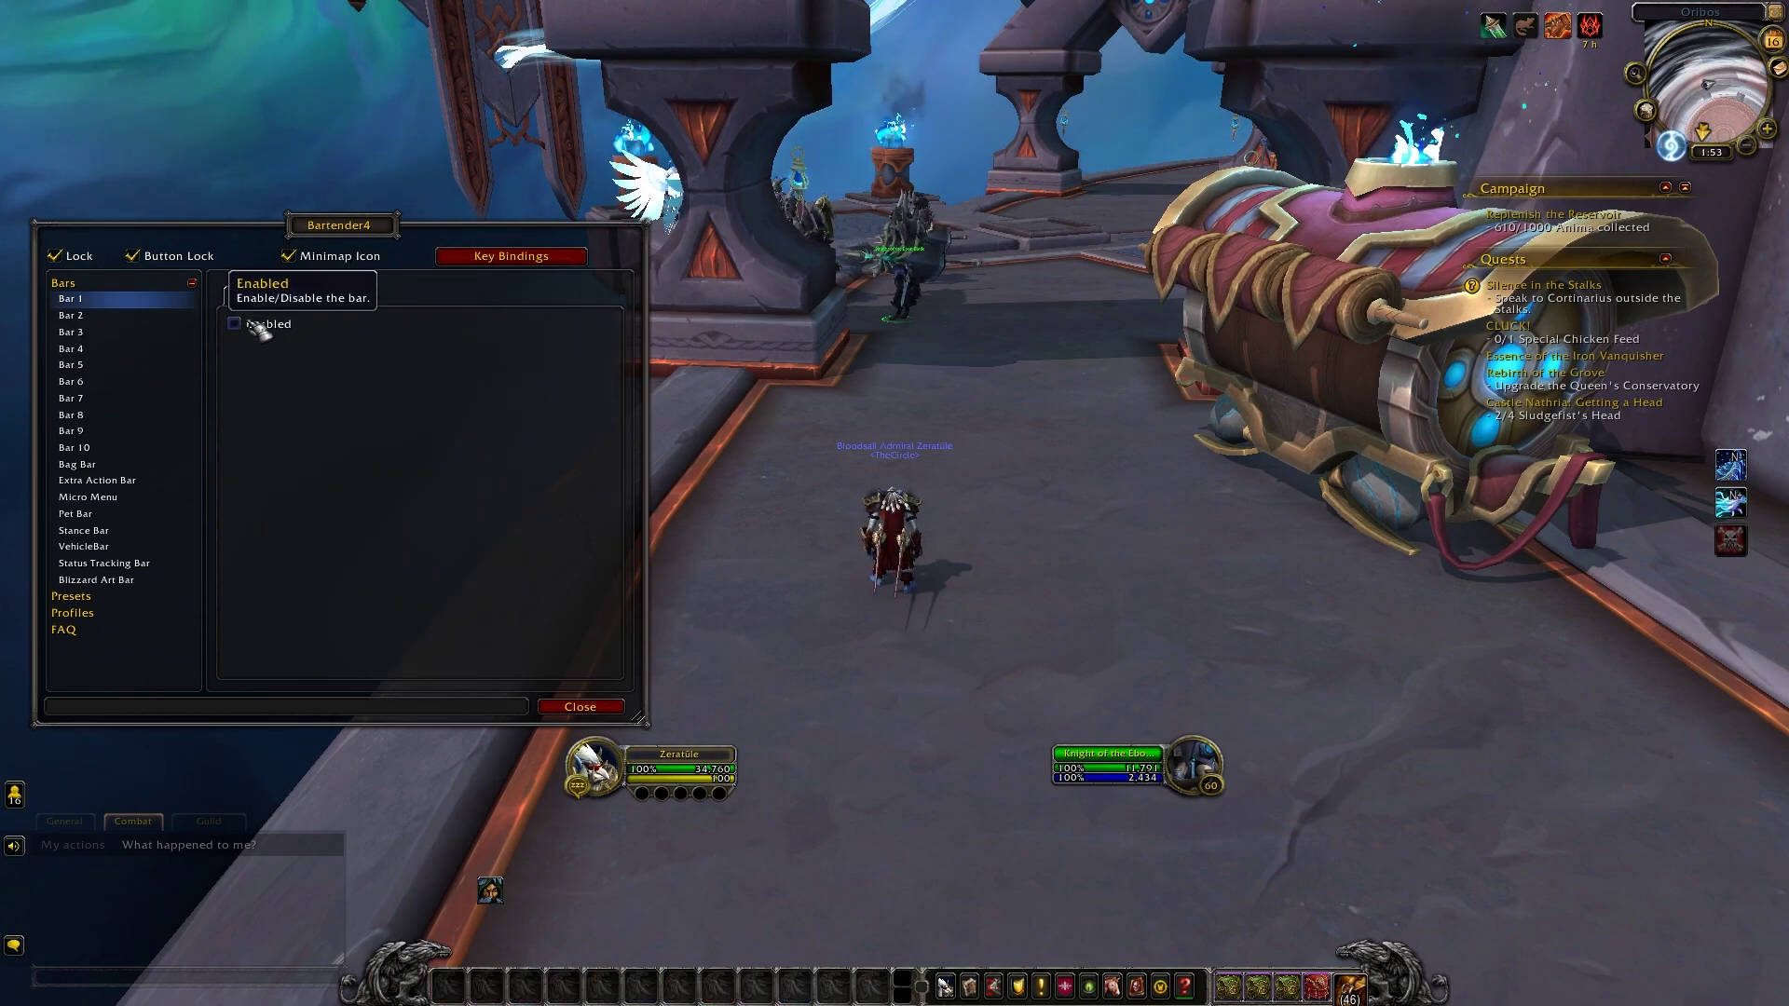
pyautogui.click(250, 325)
pyautogui.click(250, 324)
pyautogui.click(251, 324)
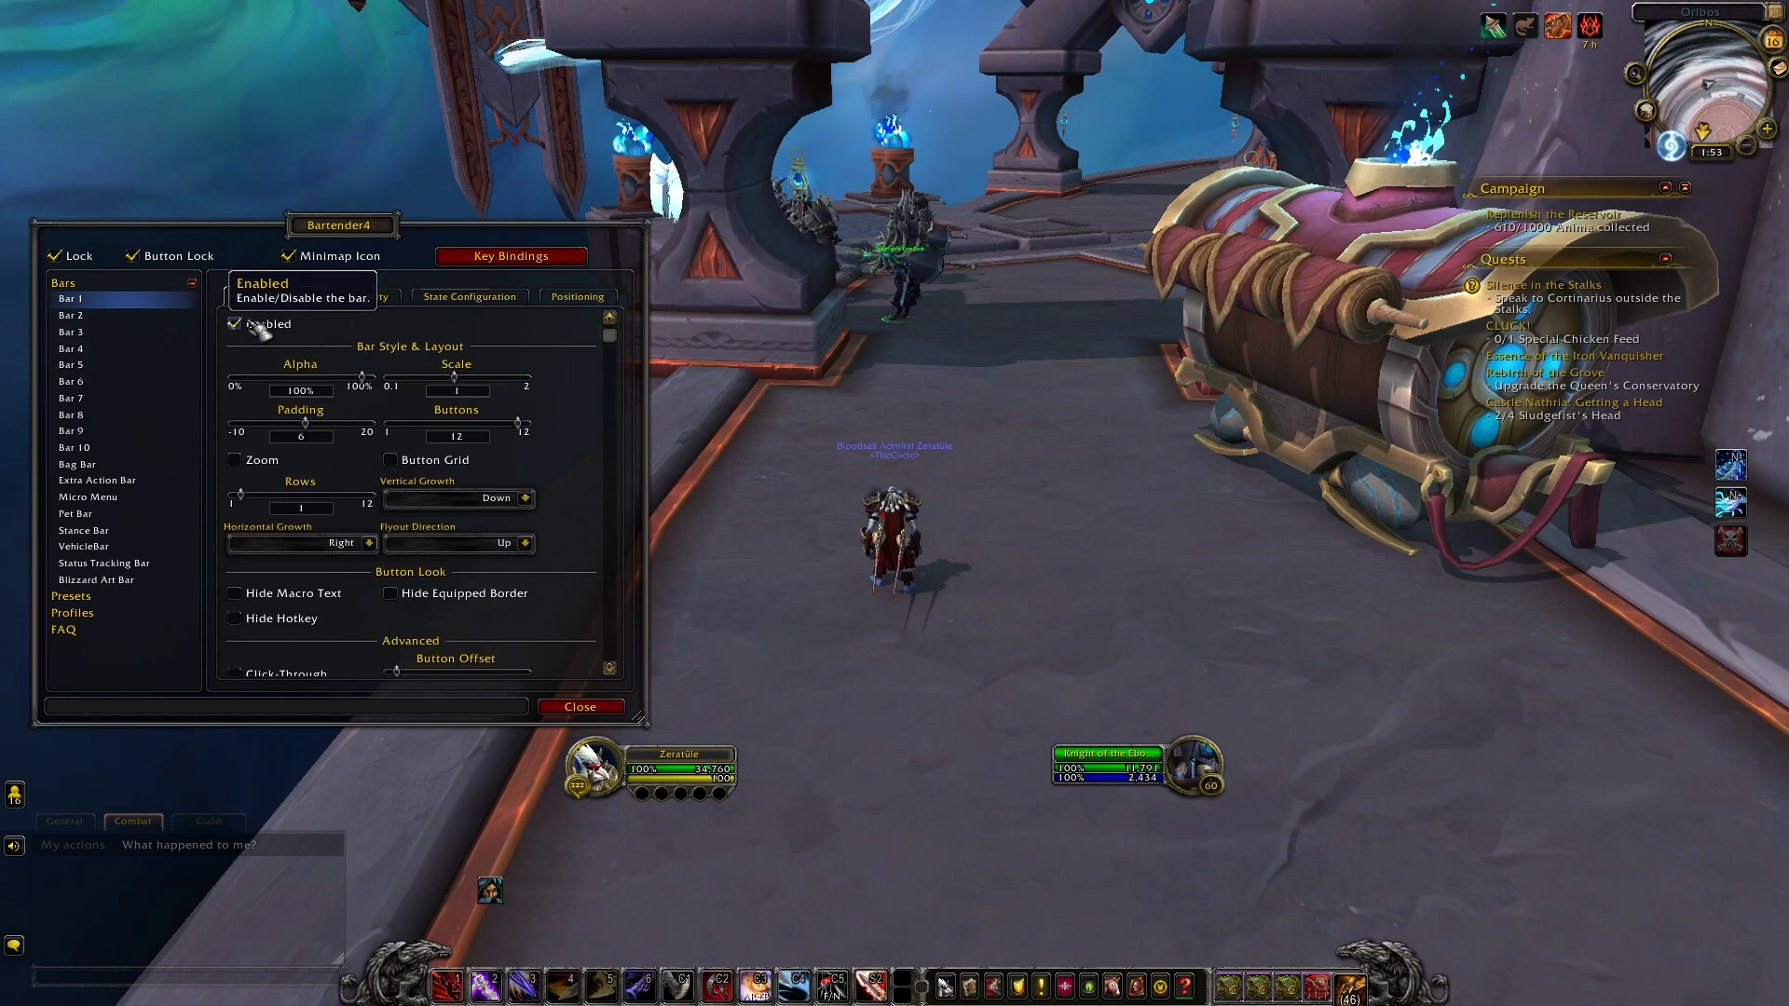
# - Try a scale of 1.1 and a padding of 14 on Bar 1, restoring them to 1 and 6
pyautogui.moveTo(362, 376); pyautogui.dragTo(466, 380)
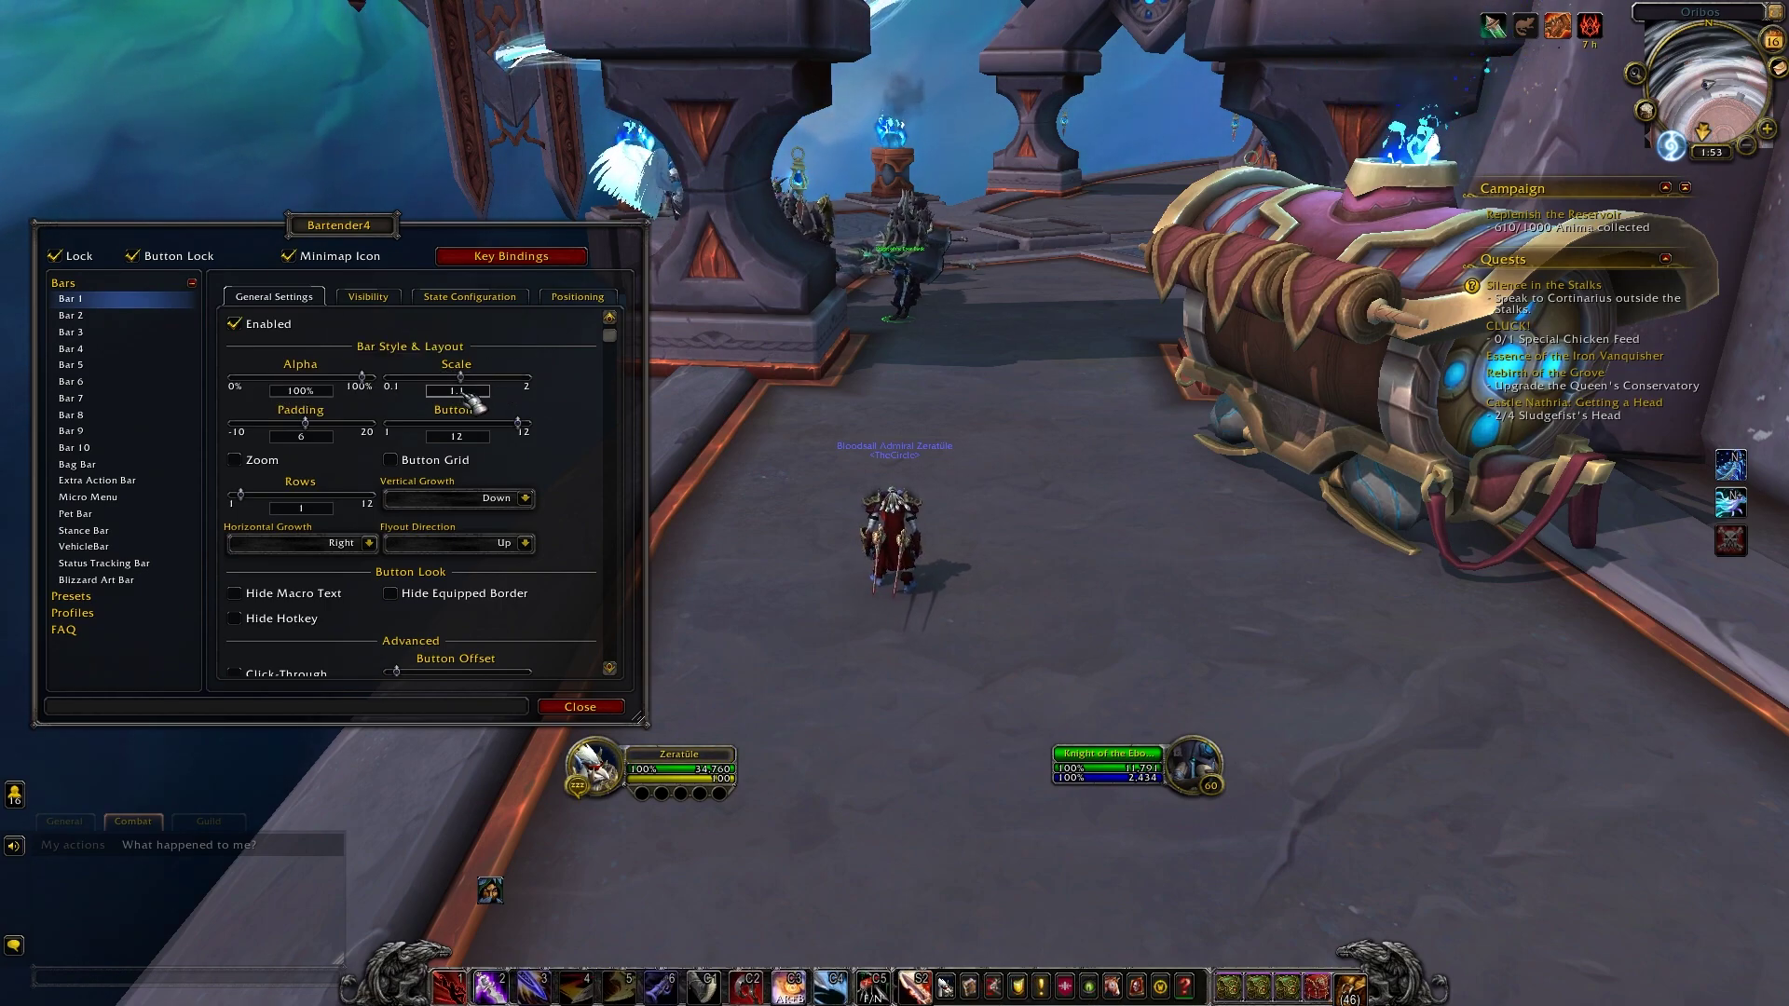
pyautogui.scroll(-2, 445, 399)
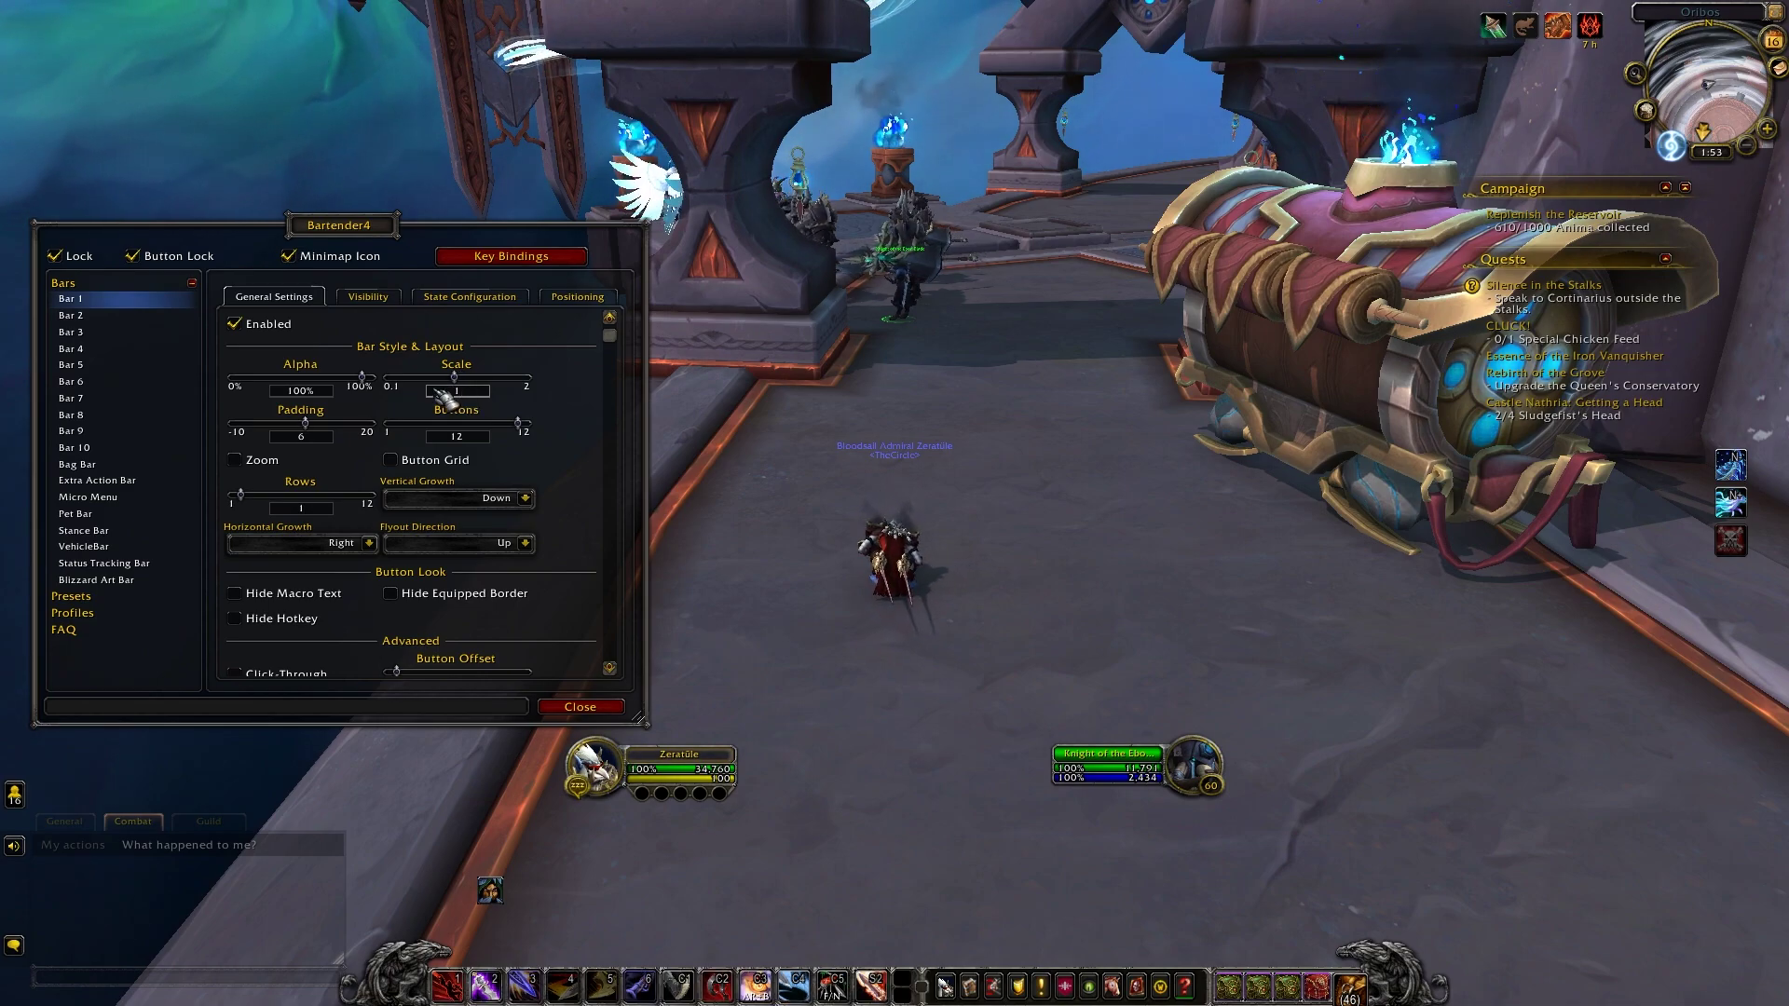
pyautogui.scroll(10, 358, 431)
pyautogui.scroll(4, 359, 431)
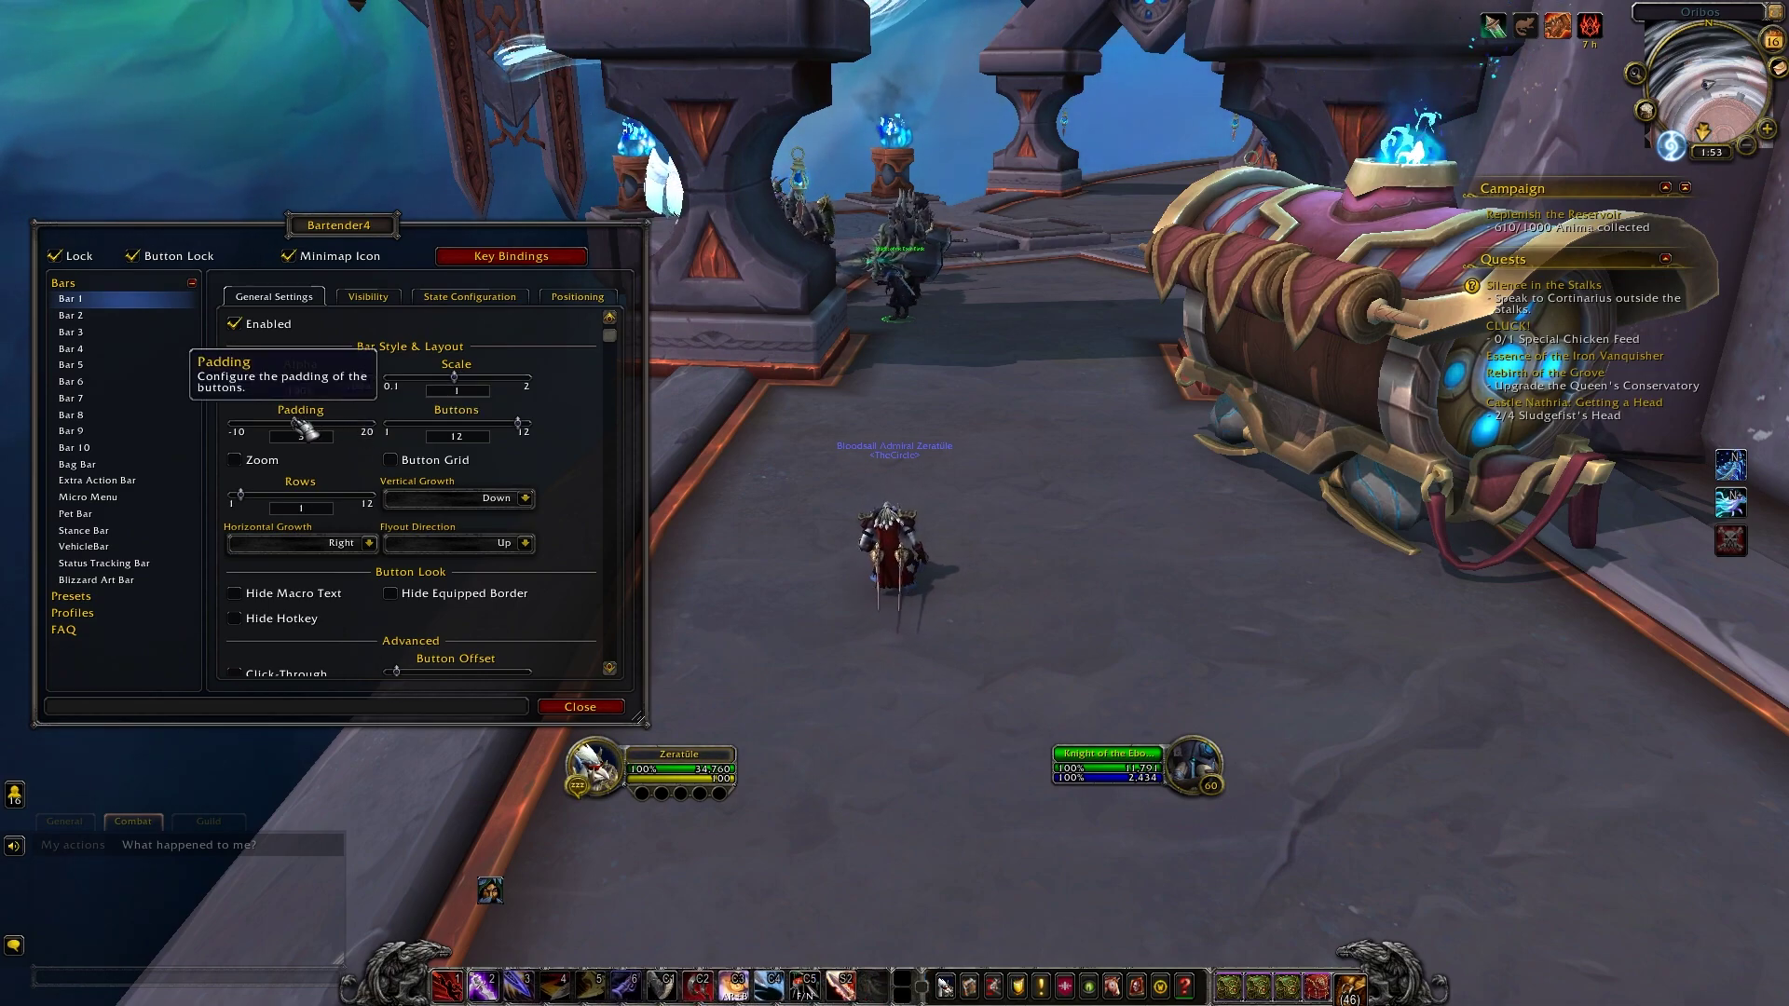
pyautogui.scroll(-6, 347, 433)
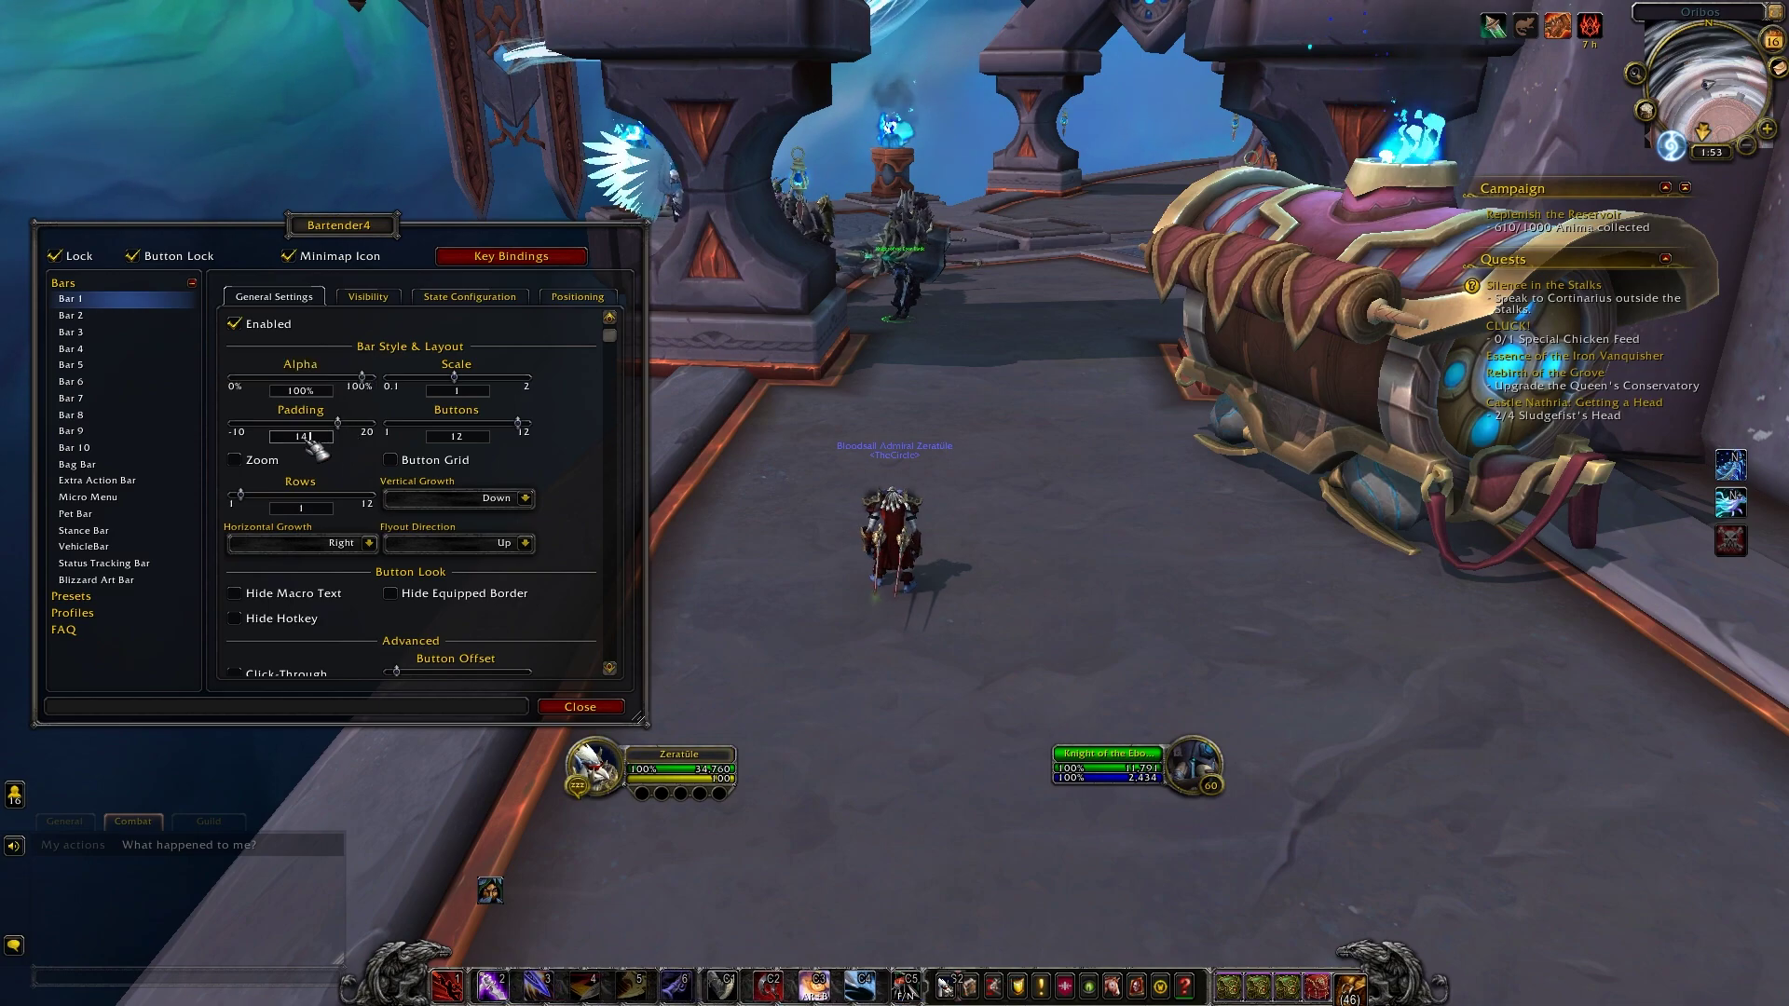
pyautogui.scroll(-8, 298, 449)
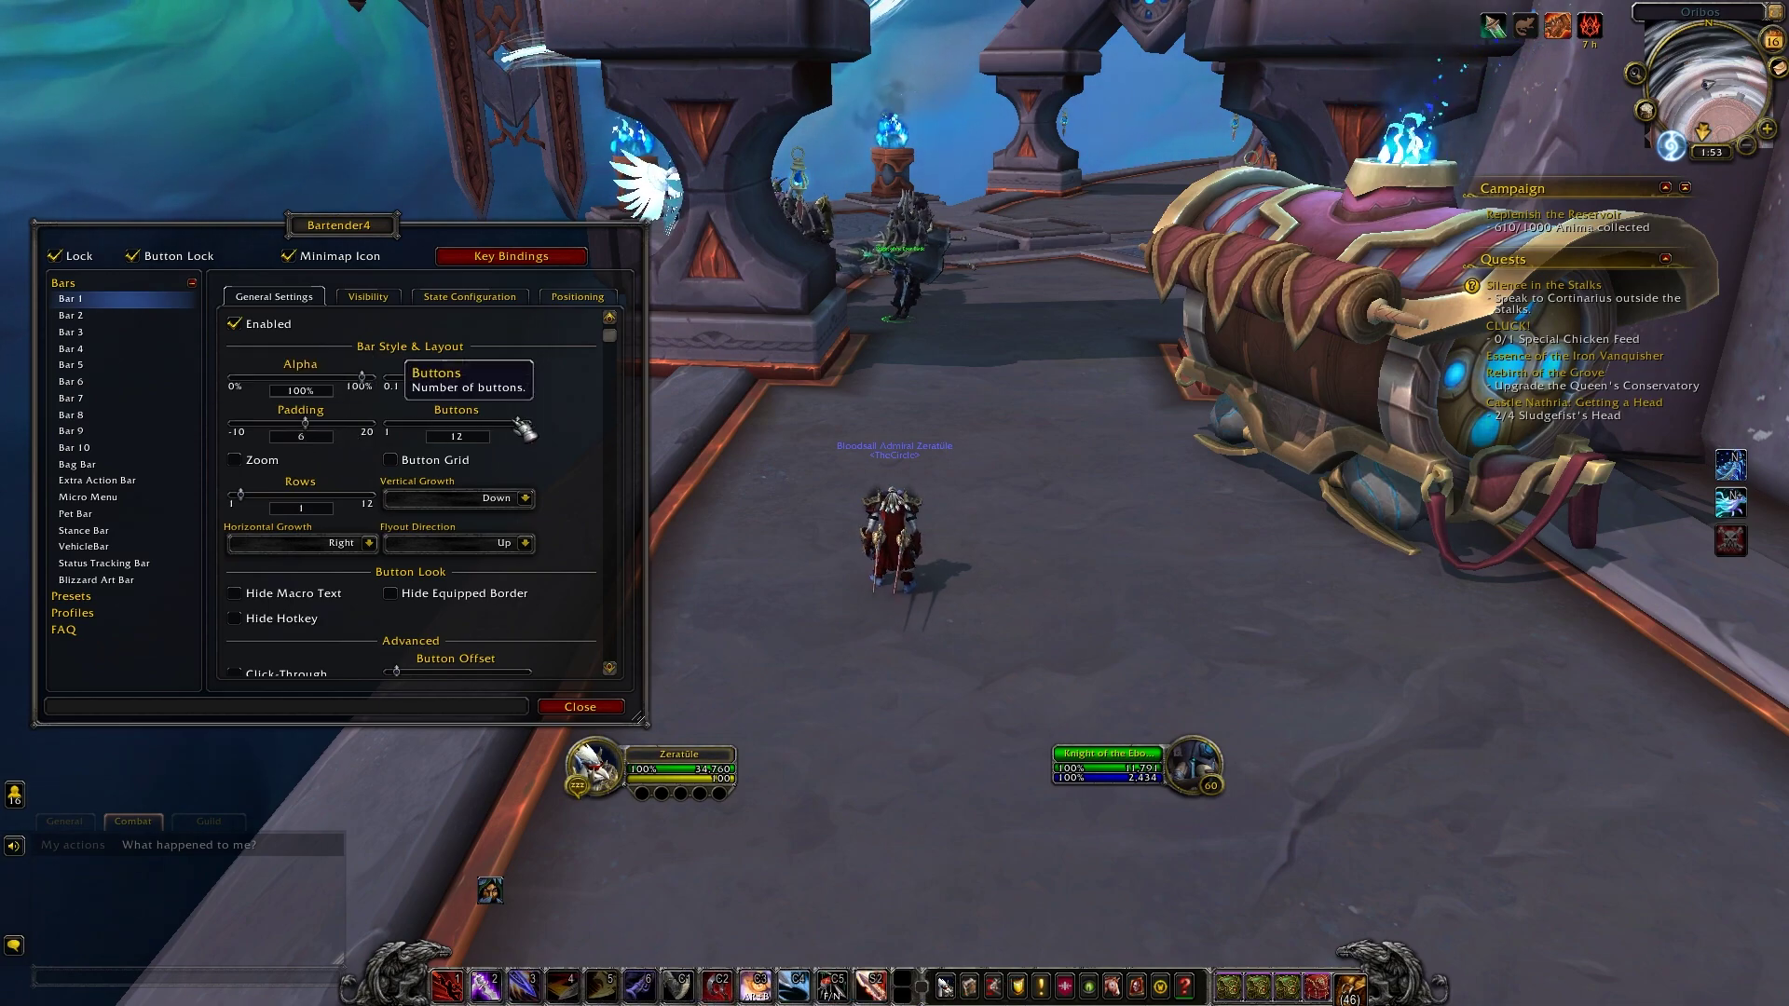
# - Try fewer buttons on Bar 1 and set the number of buttons back to 12
pyautogui.moveTo(518, 426); pyautogui.dragTo(469, 430)
pyautogui.scroll(1, 451, 435)
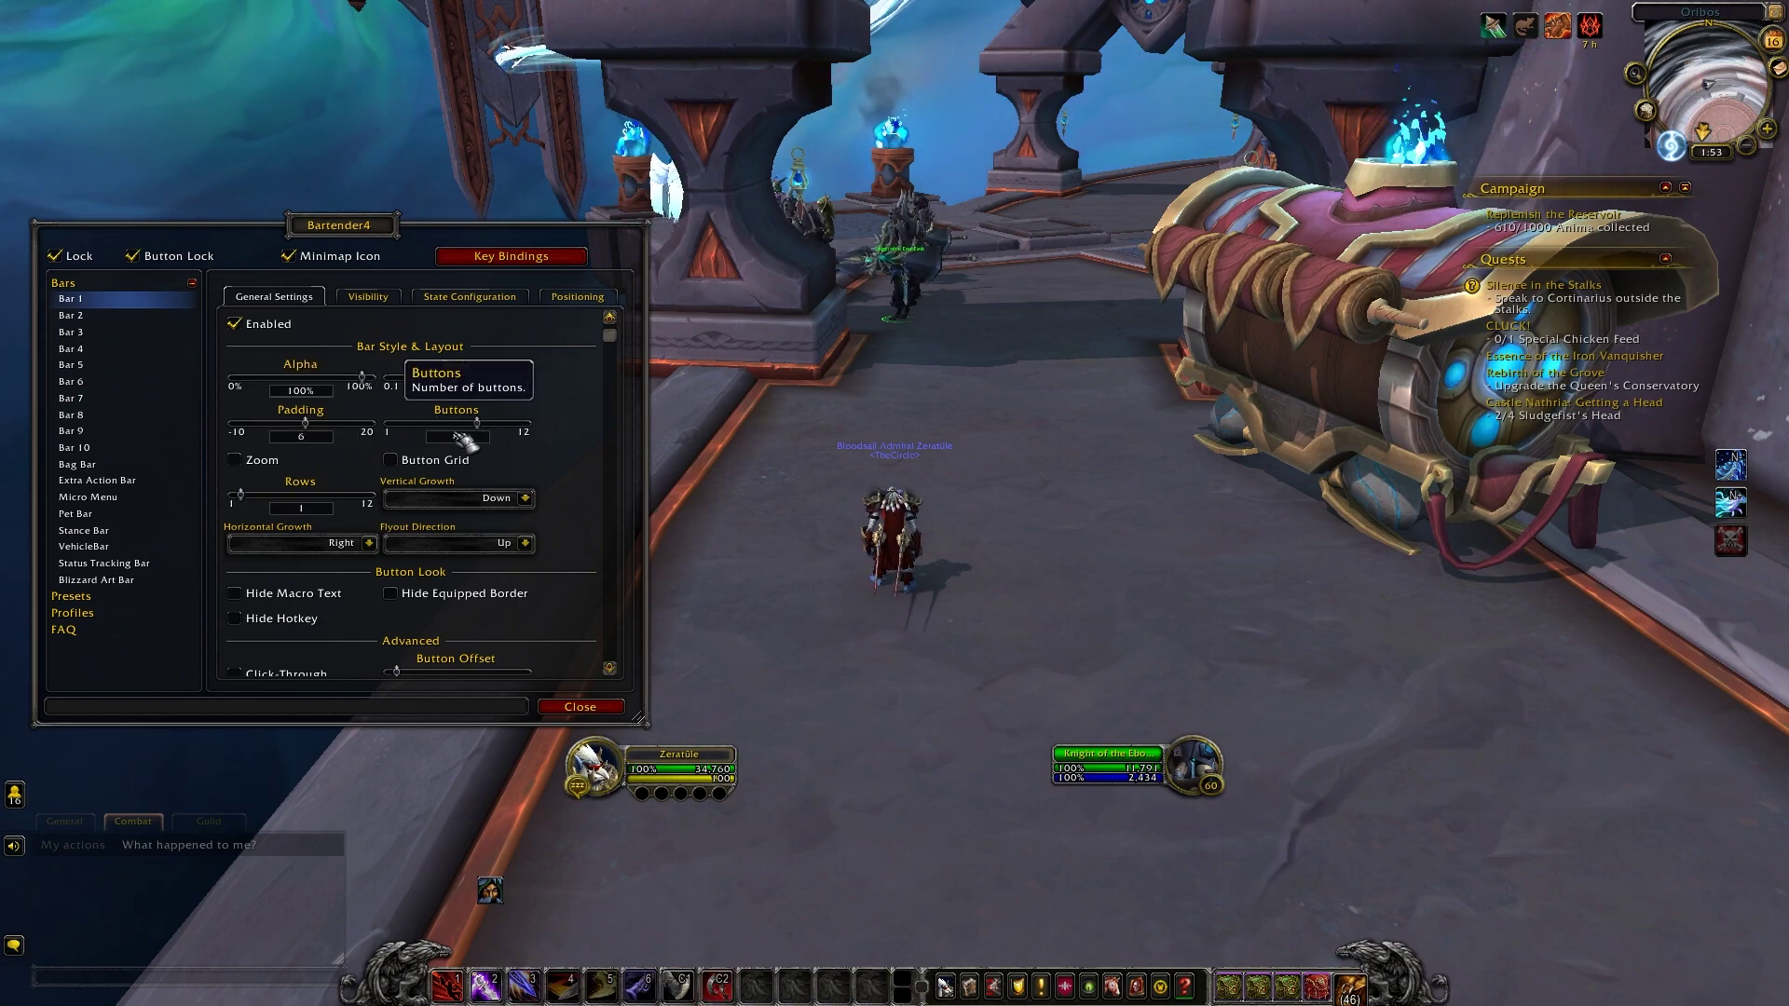
pyautogui.scroll(4, 463, 438)
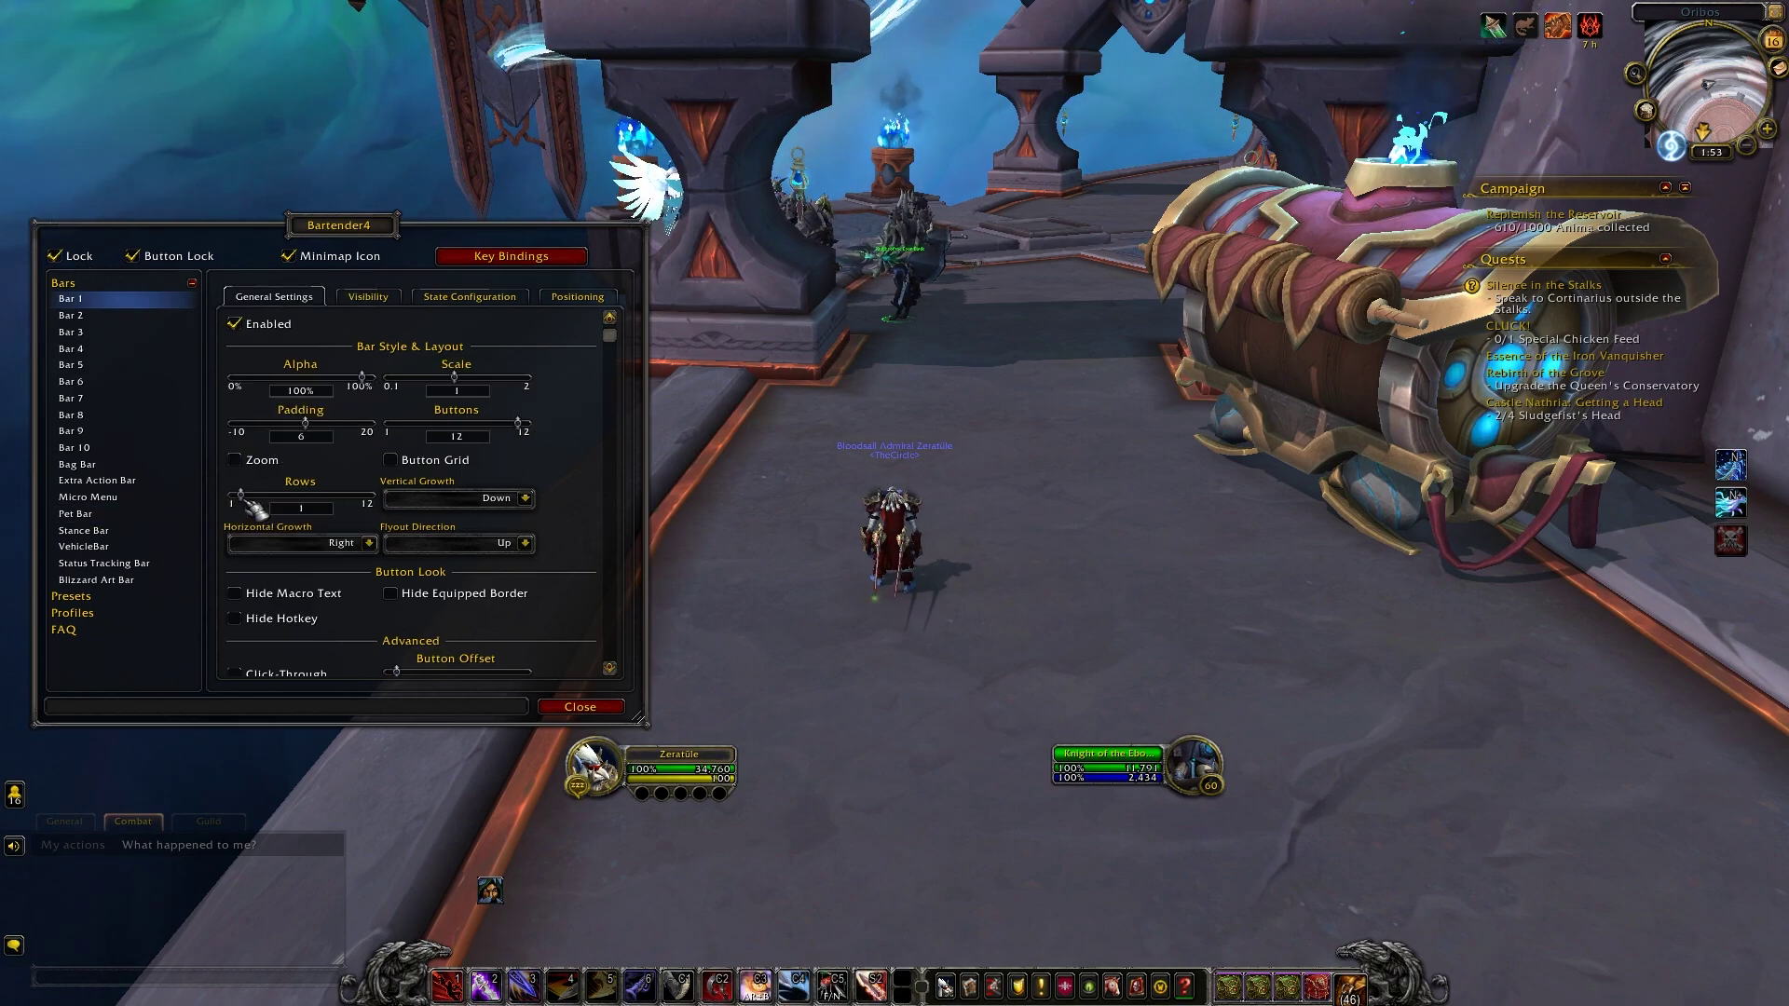
# - Set Bar 1 to 4 rows and move it beside the treasure chest, unlocking the bars for the move and relocking them
pyautogui.scroll(1, 271, 505)
pyautogui.scroll(1, 282, 508)
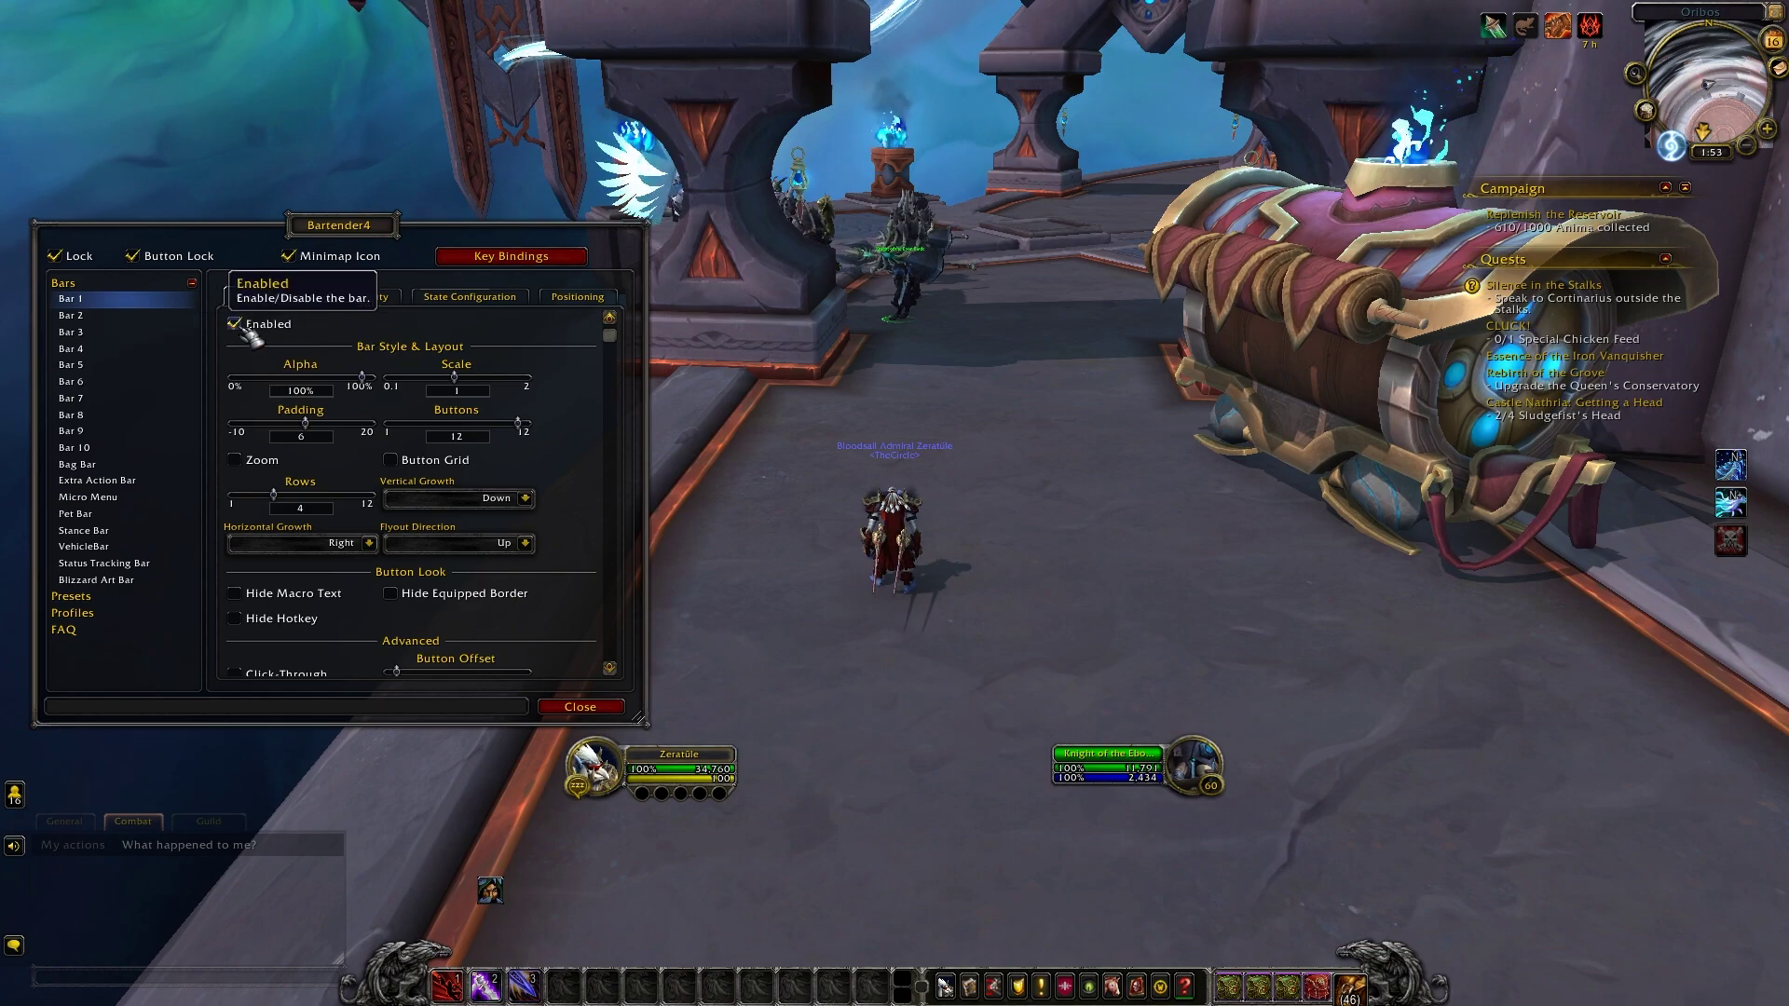
pyautogui.click(54, 255)
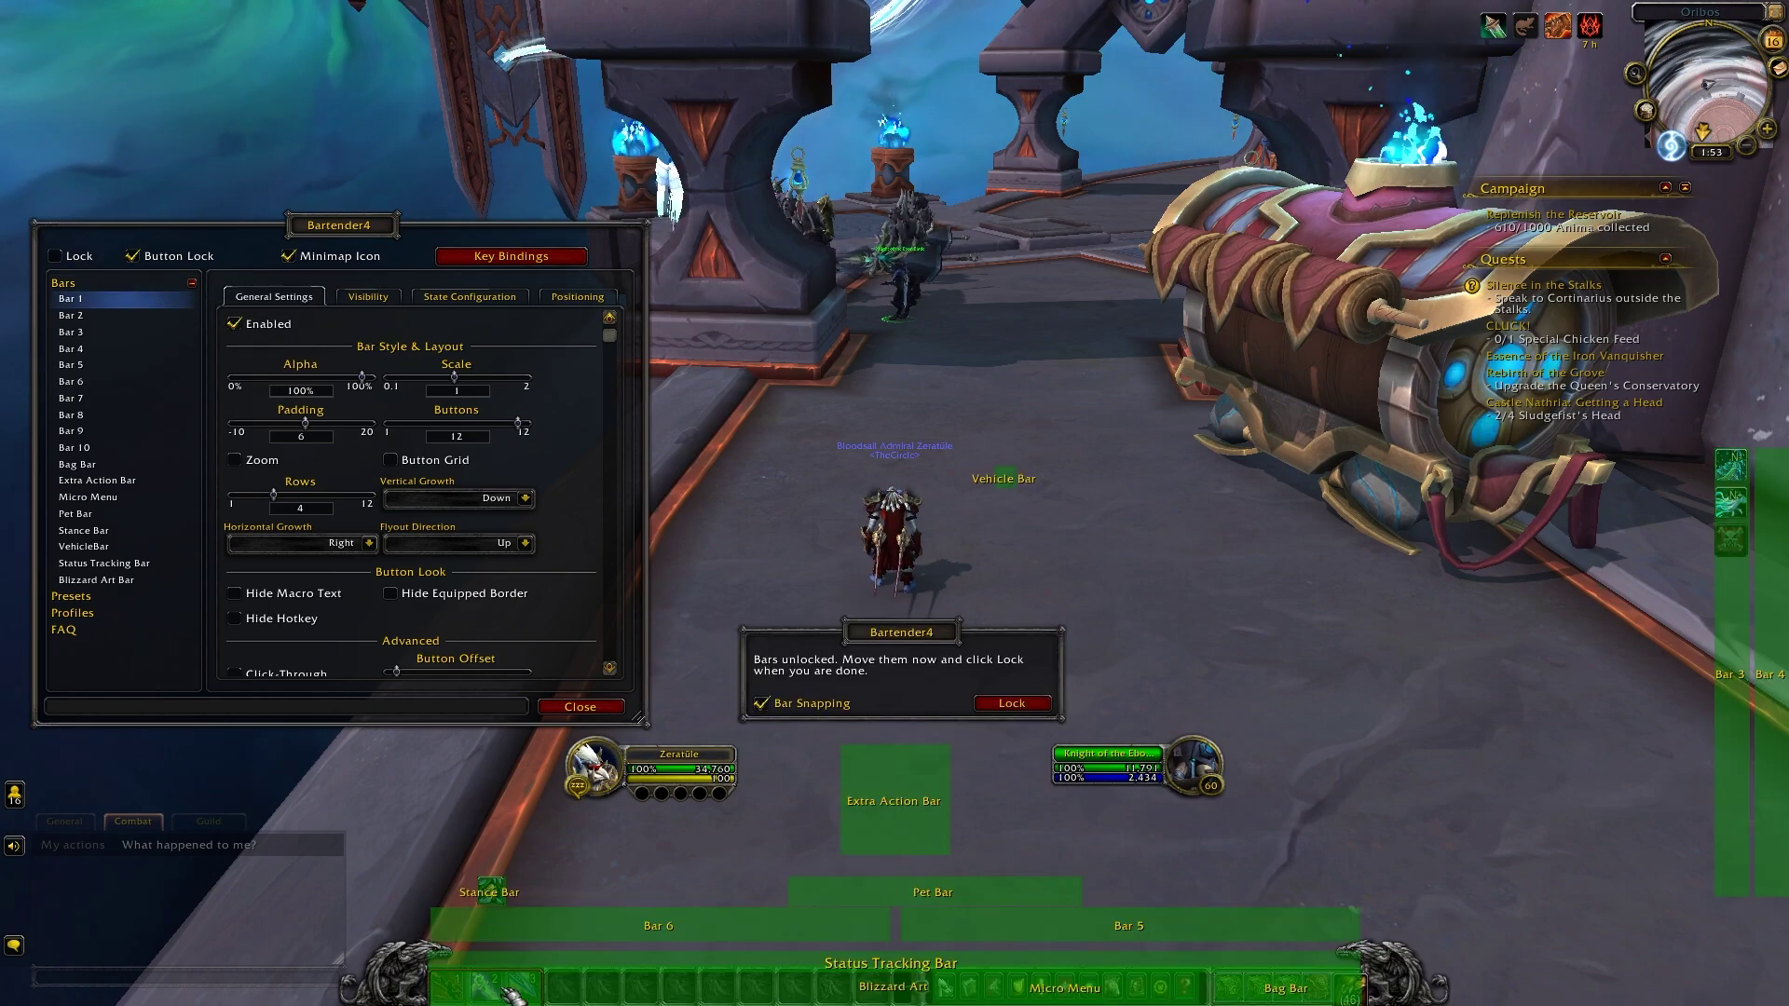
pyautogui.moveTo(510, 995); pyautogui.dragTo(1257, 559)
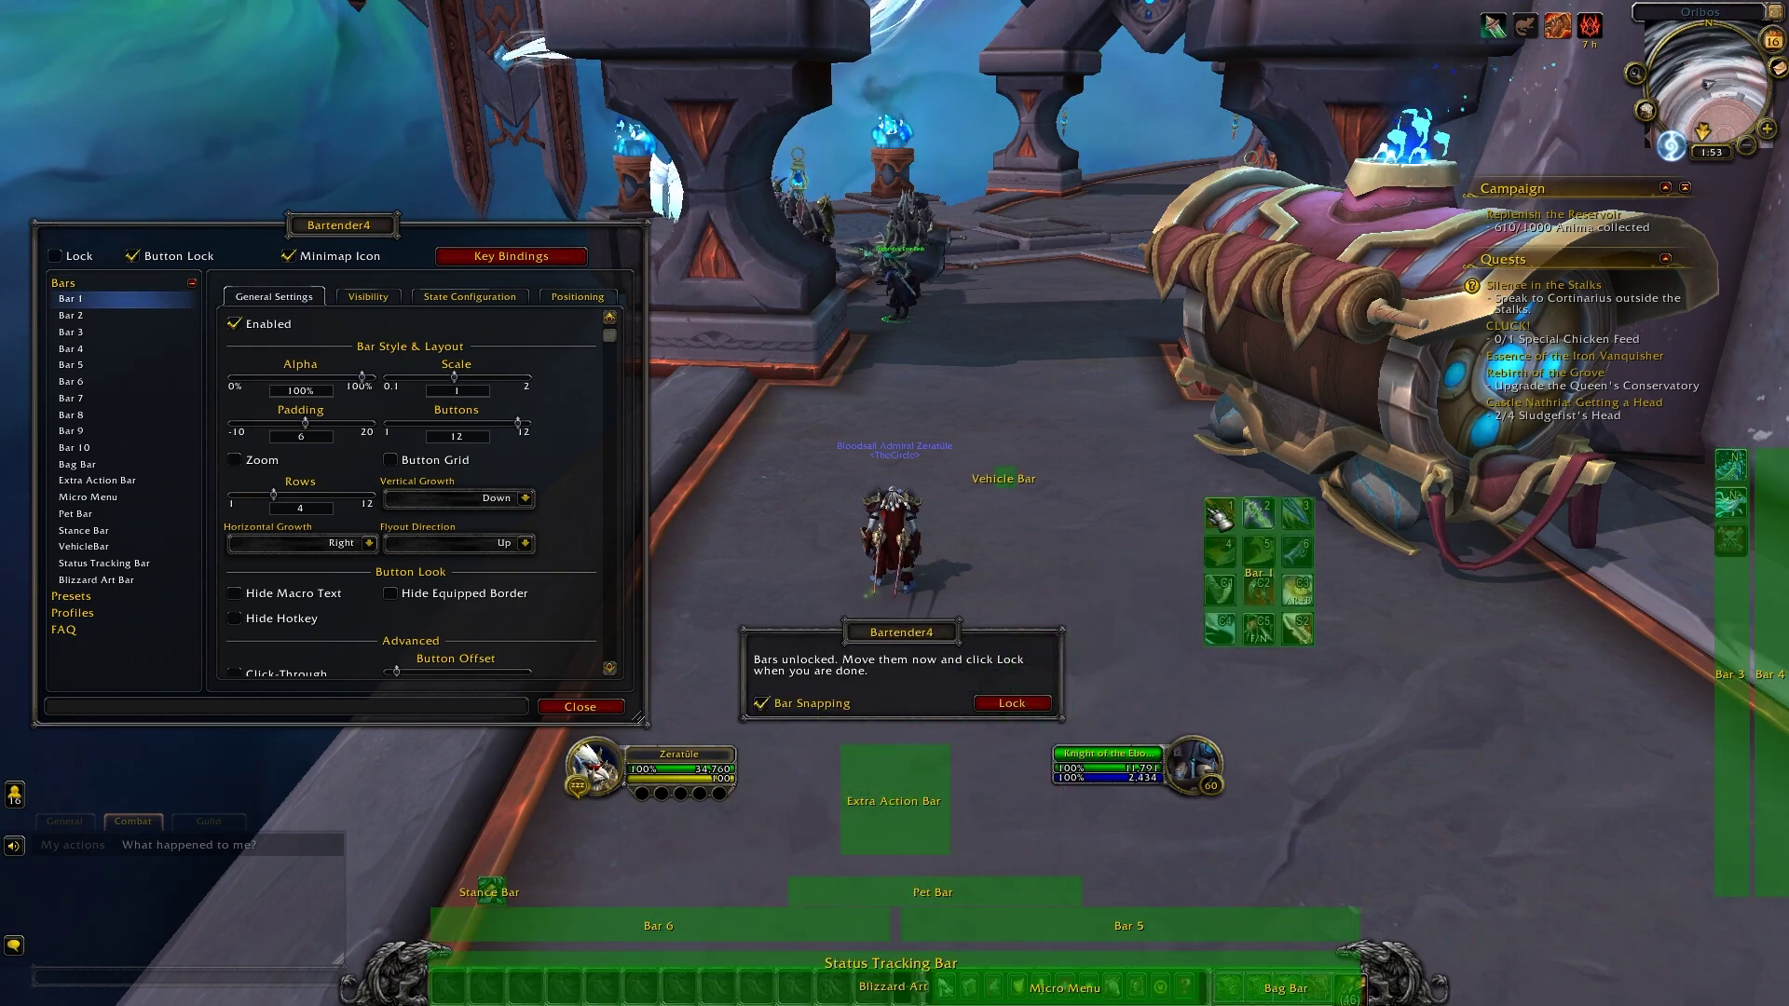
pyautogui.click(70, 263)
# - Try Bar 1 with 9 rows and with 2 rows, and set its Horizontal Growth to Left
pyautogui.scroll(5, 338, 509)
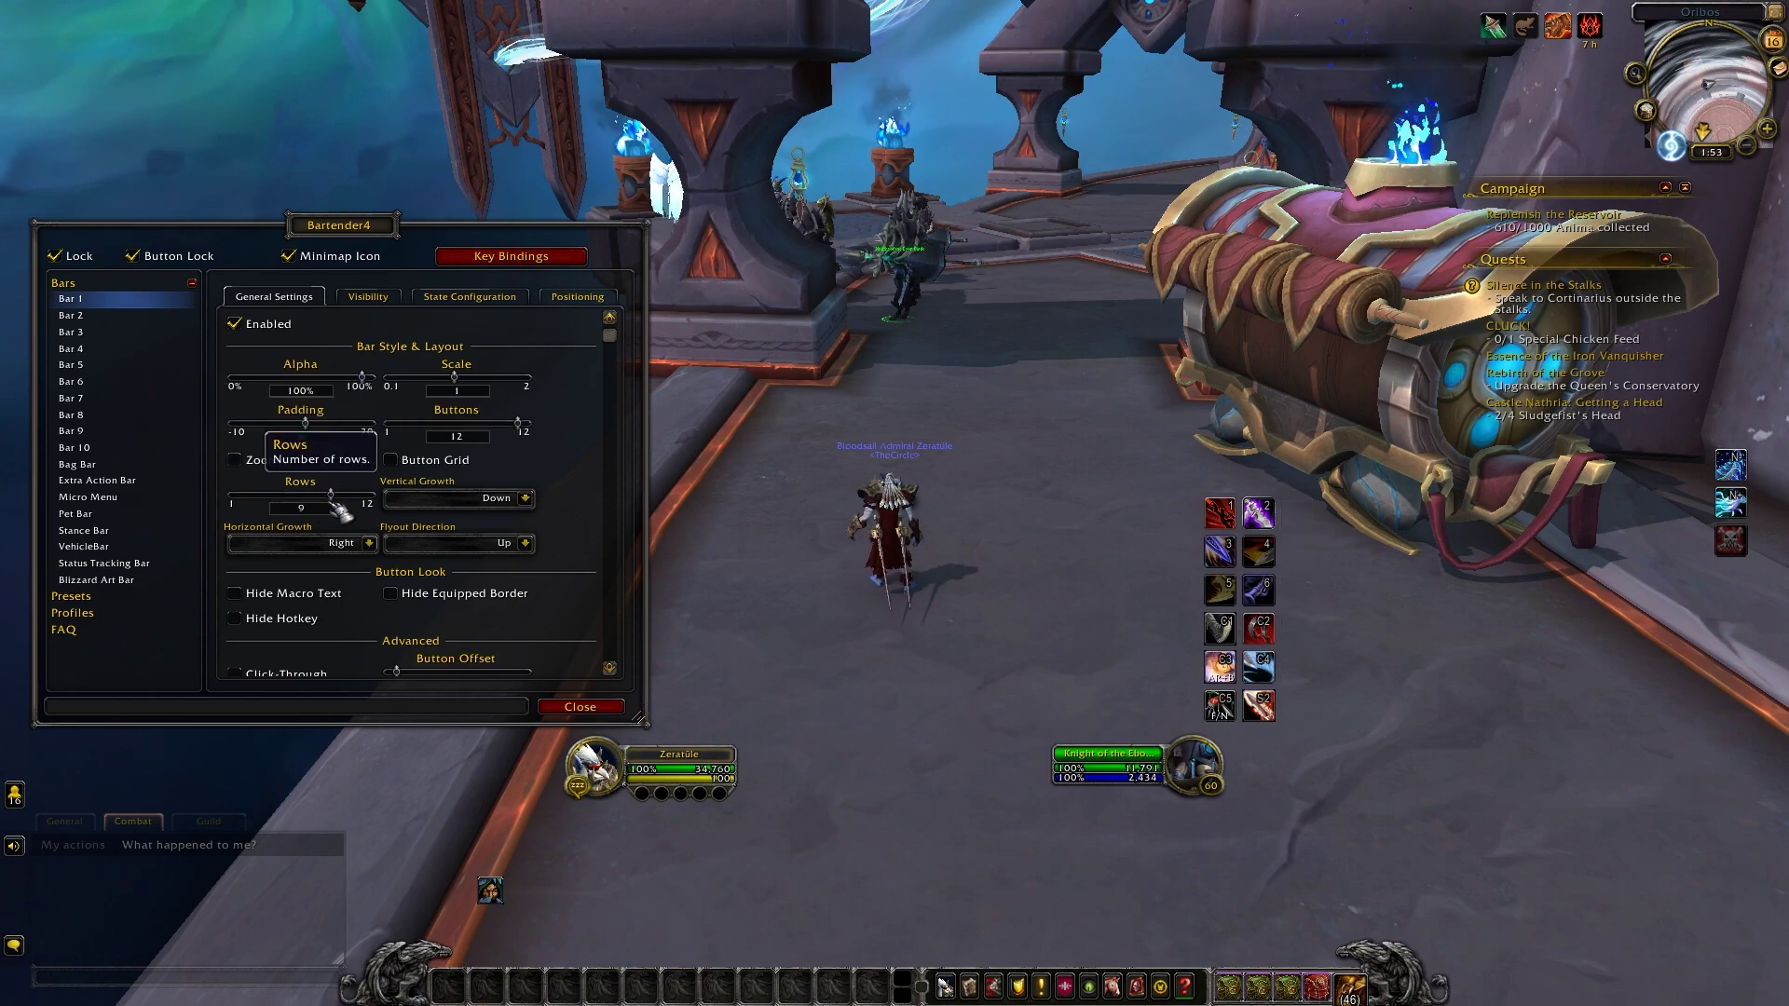
pyautogui.scroll(-7, 338, 509)
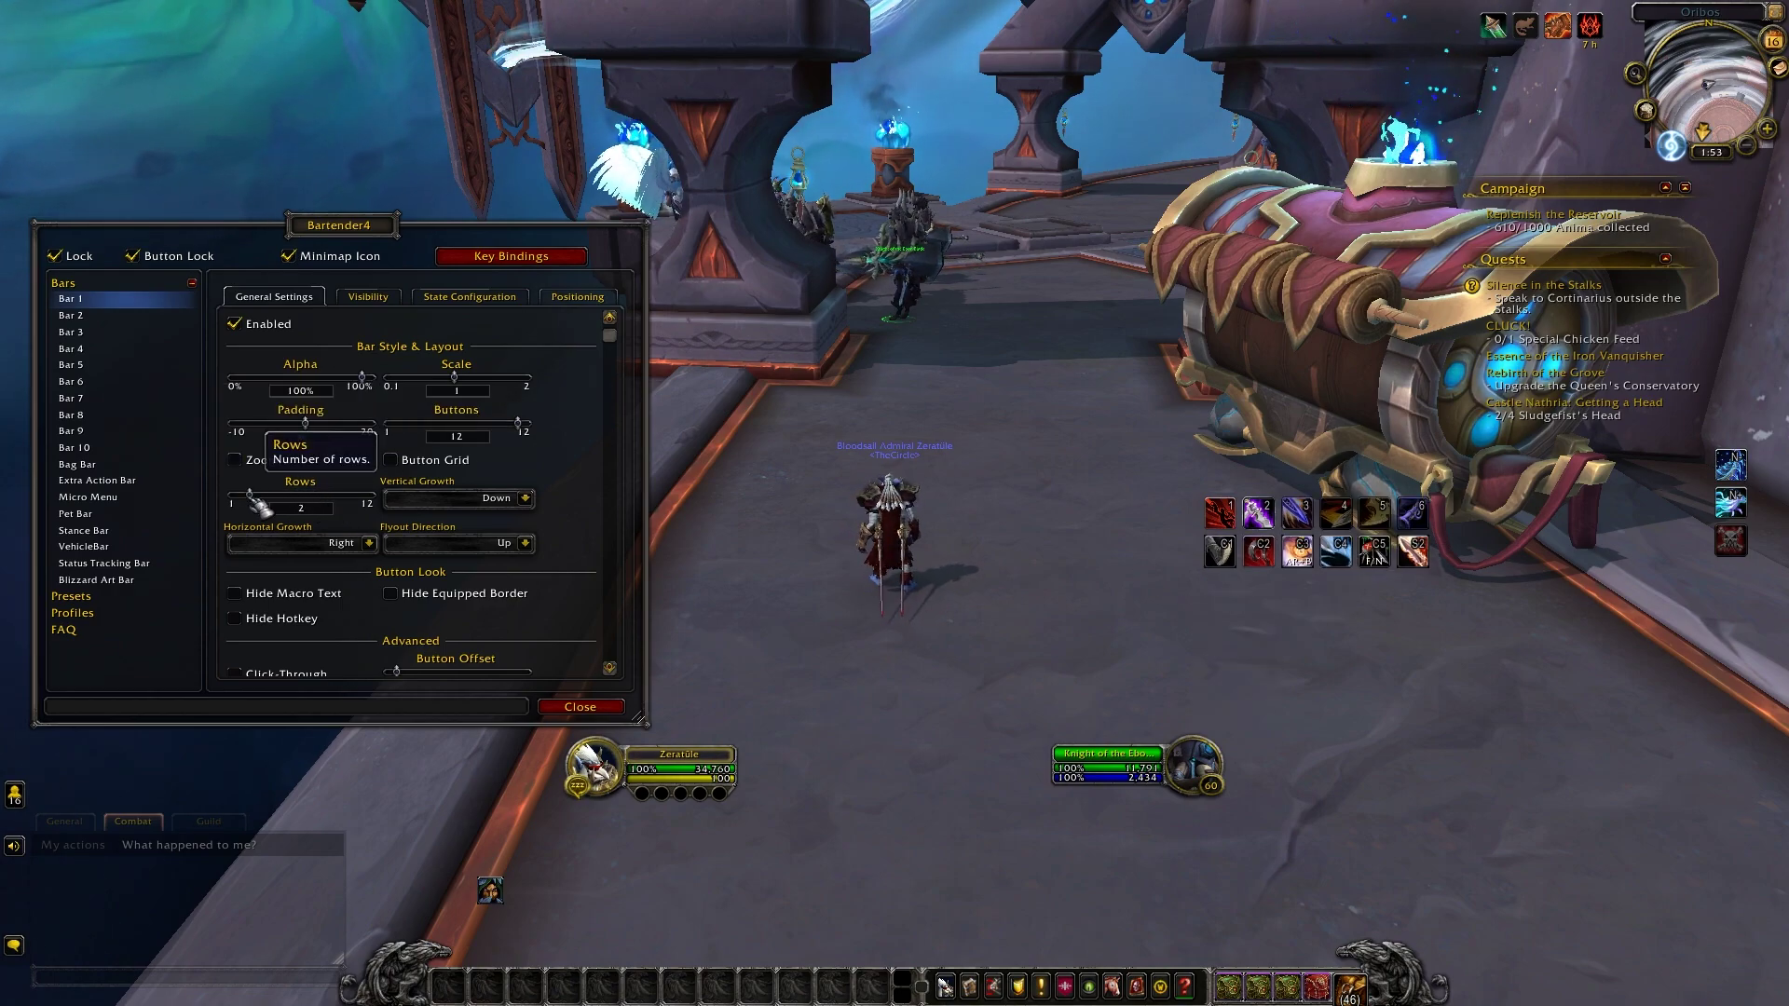
pyautogui.click(343, 544)
pyautogui.click(364, 573)
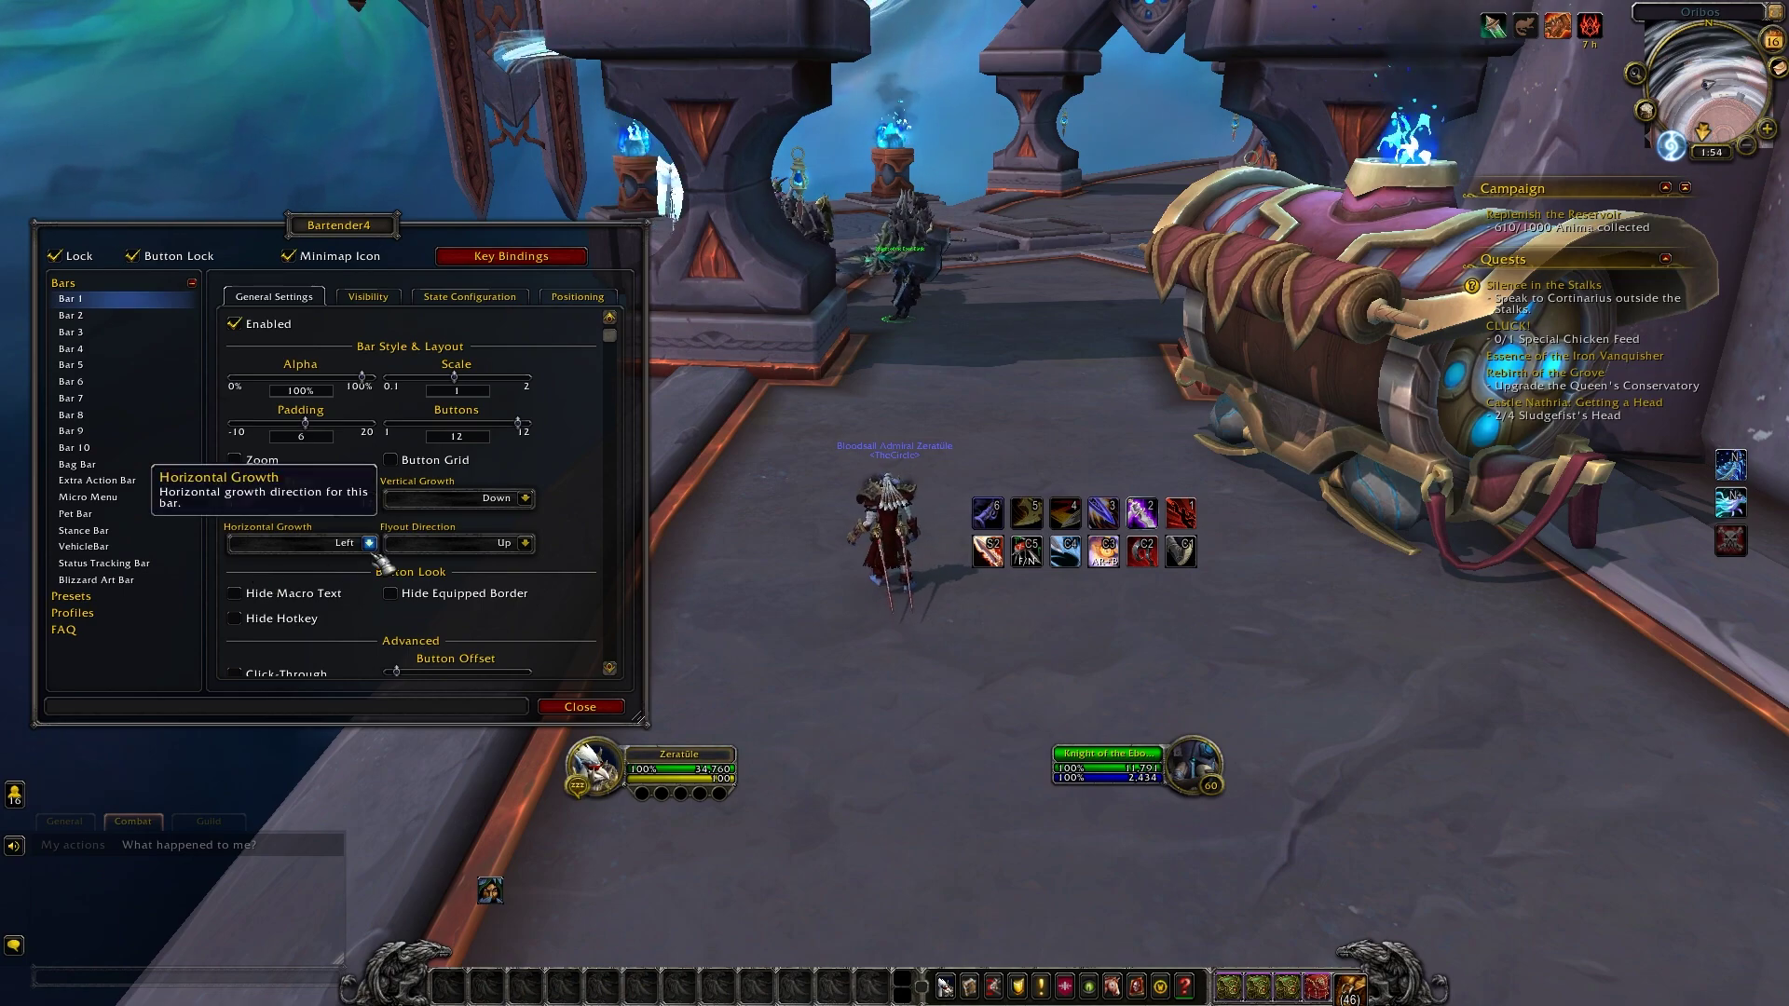
# - Try Down for Bar 1's Flyout Direction and Up for its Vertical Growth, restoring them to Up and Down
pyautogui.click(525, 543)
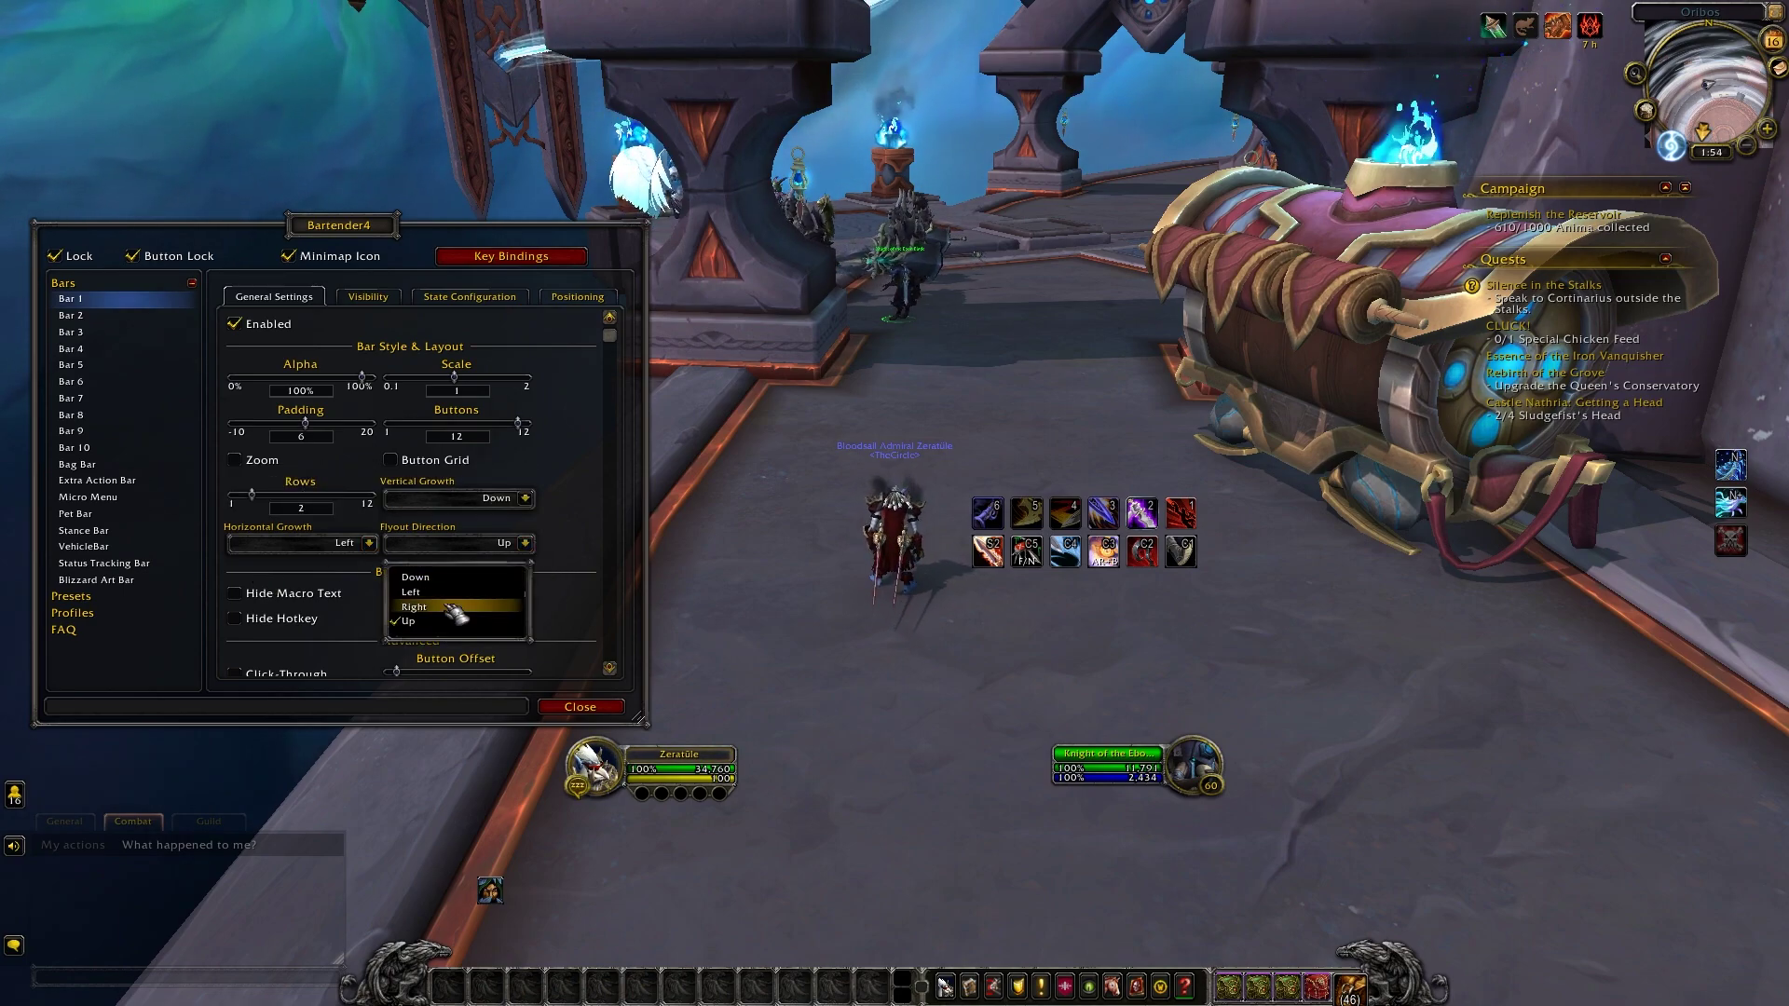
pyautogui.click(456, 579)
pyautogui.click(524, 543)
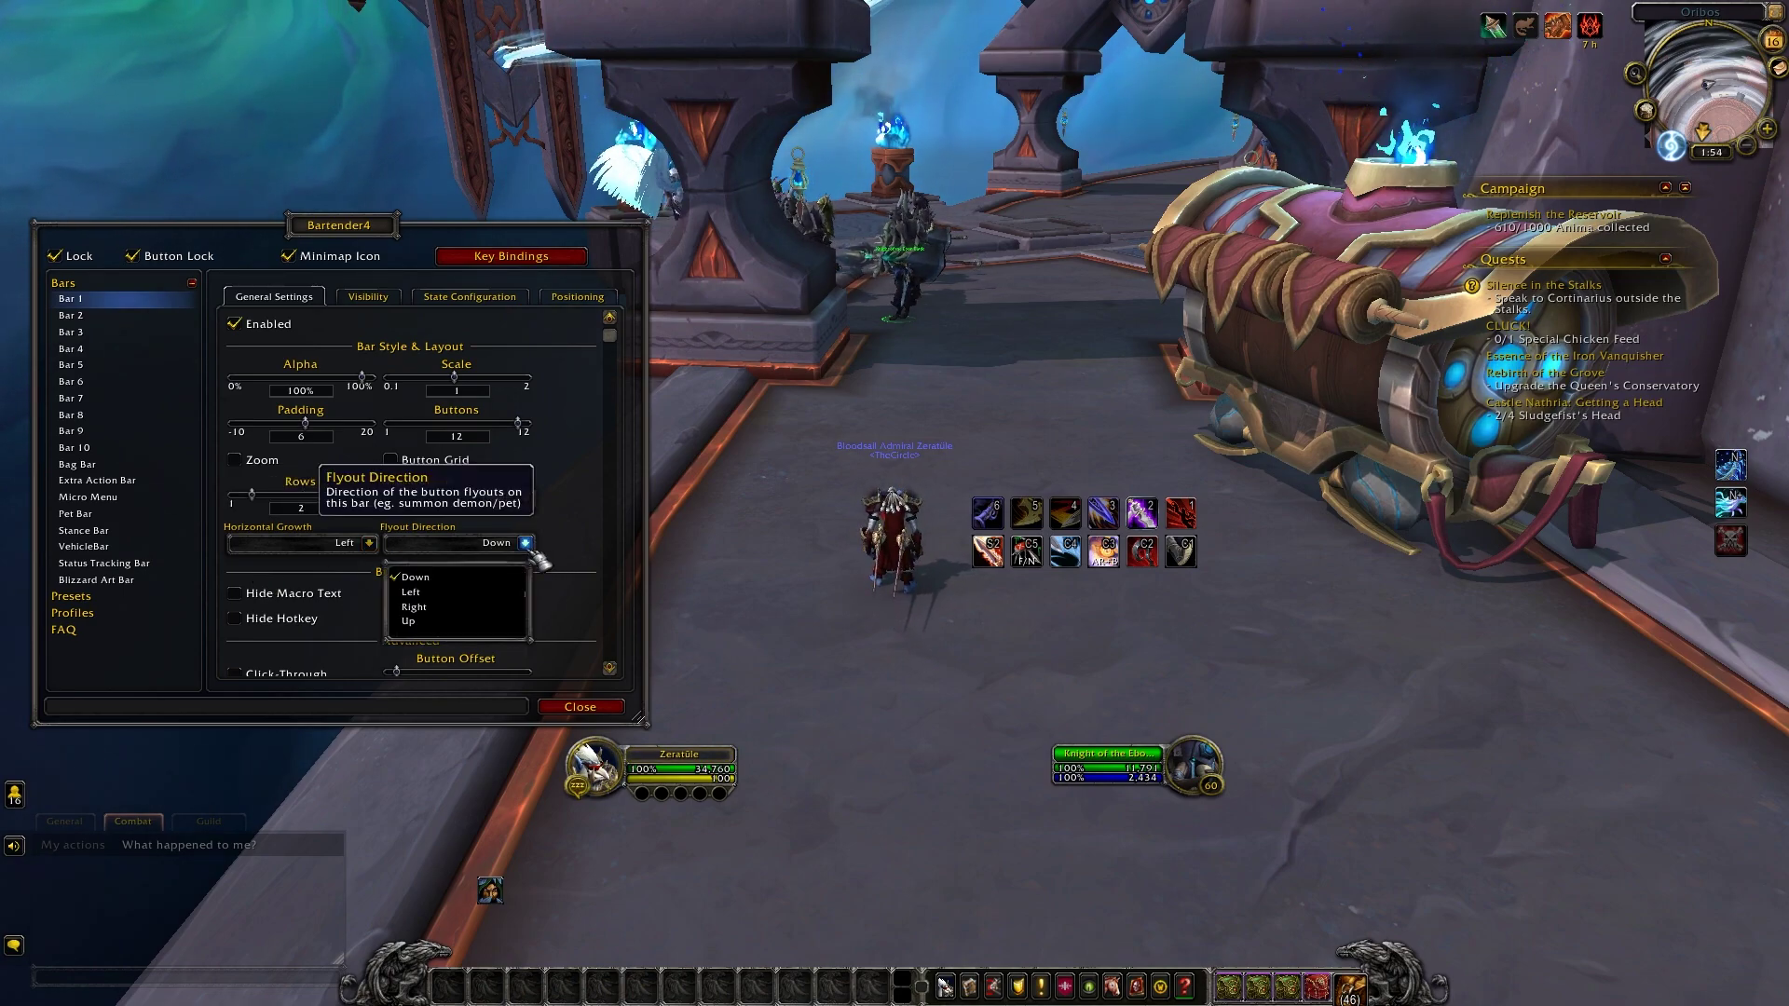
pyautogui.click(424, 624)
pyautogui.click(524, 498)
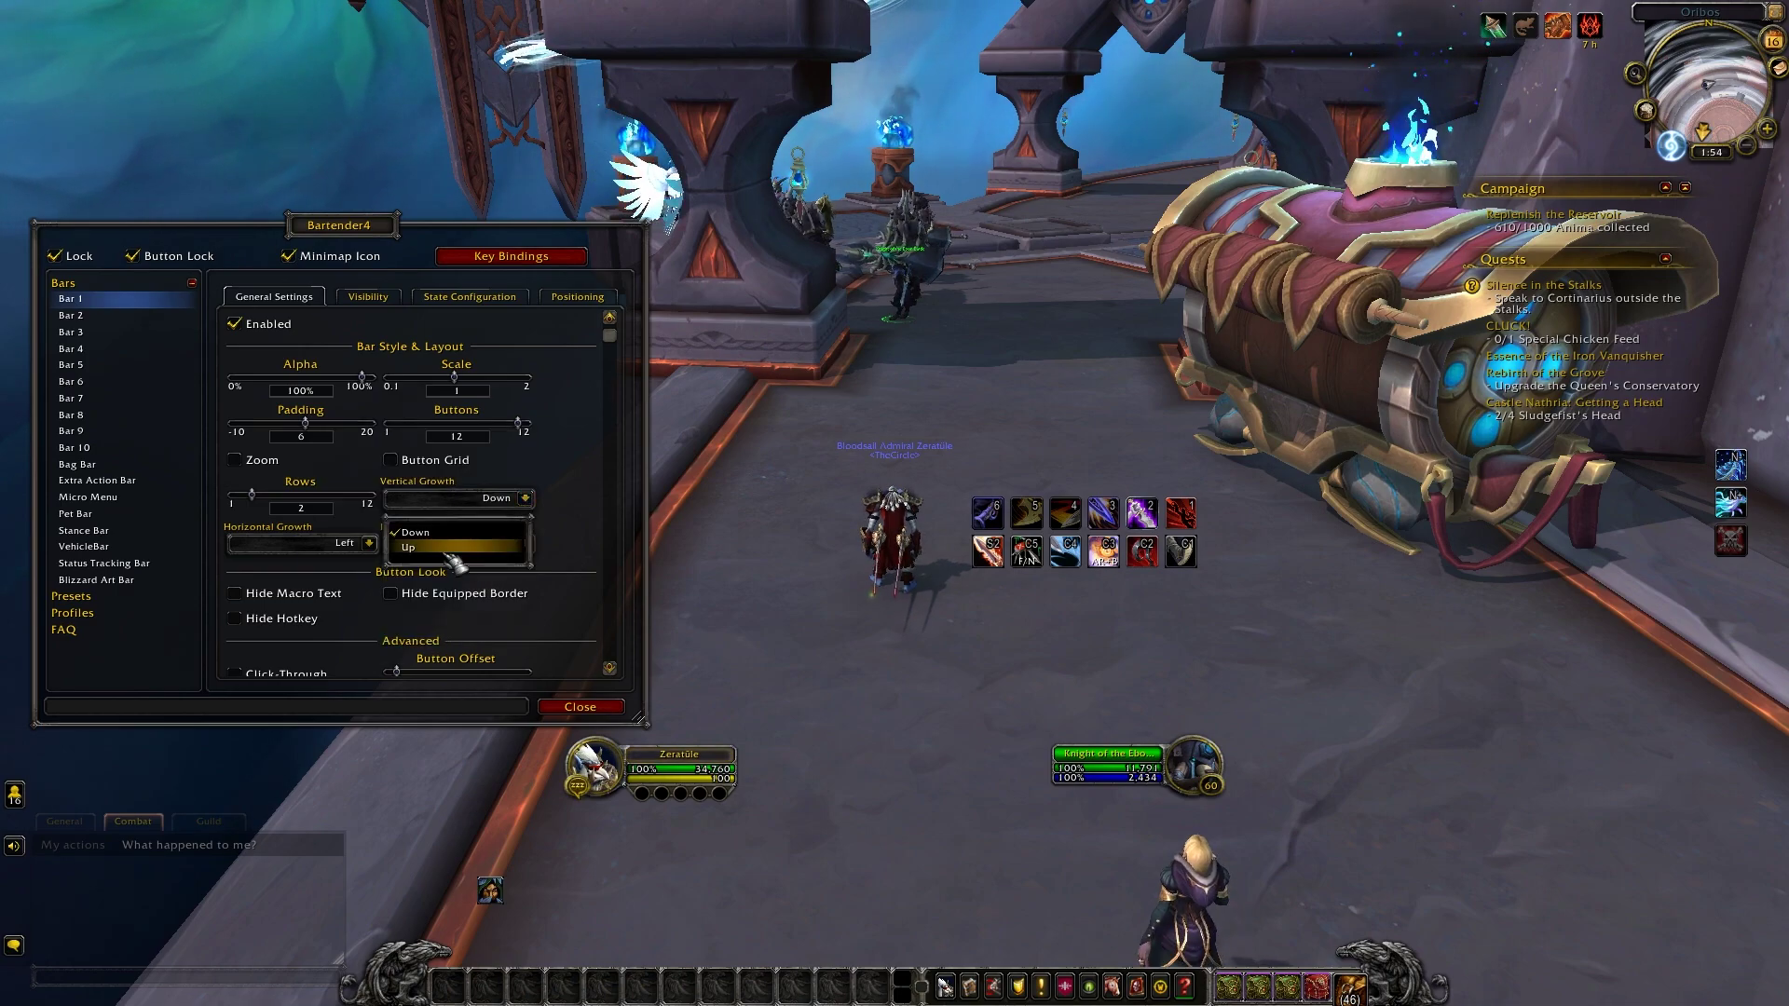
pyautogui.click(447, 548)
pyautogui.click(525, 498)
pyautogui.click(415, 532)
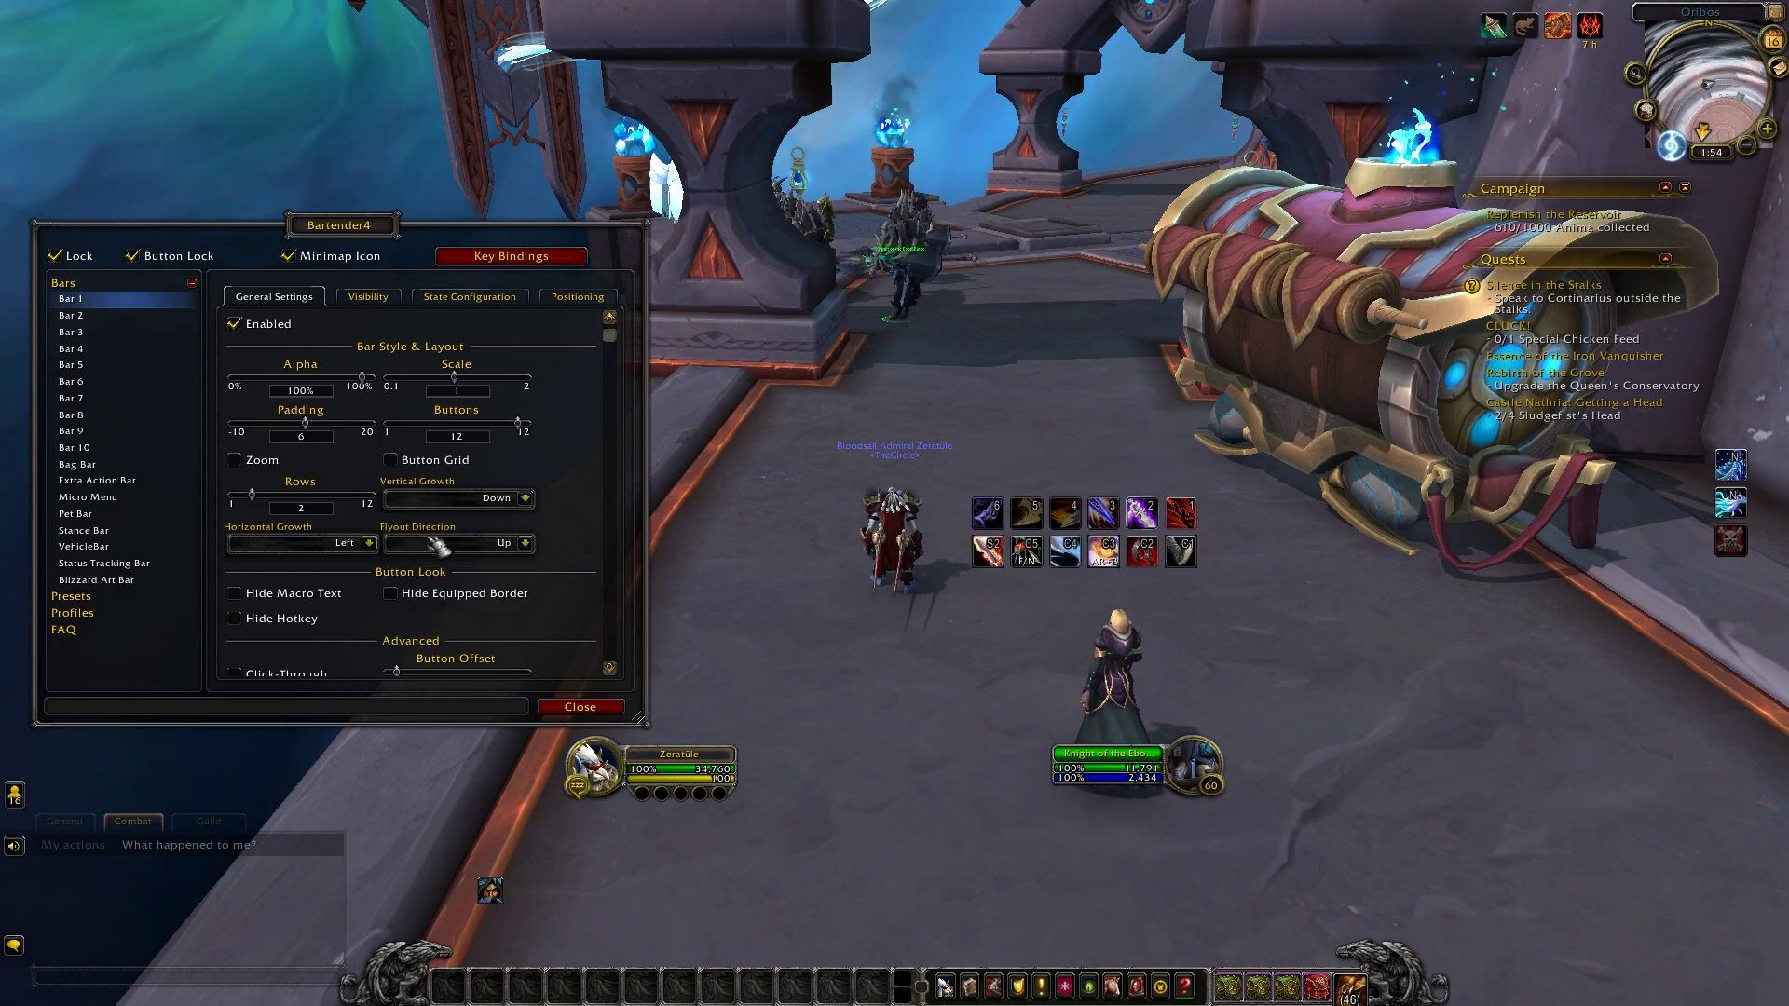
# - Return Bar 1 to Right Horizontal Growth with 1 row, and turn on Hide Macro Text
pyautogui.click(369, 543)
pyautogui.click(263, 592)
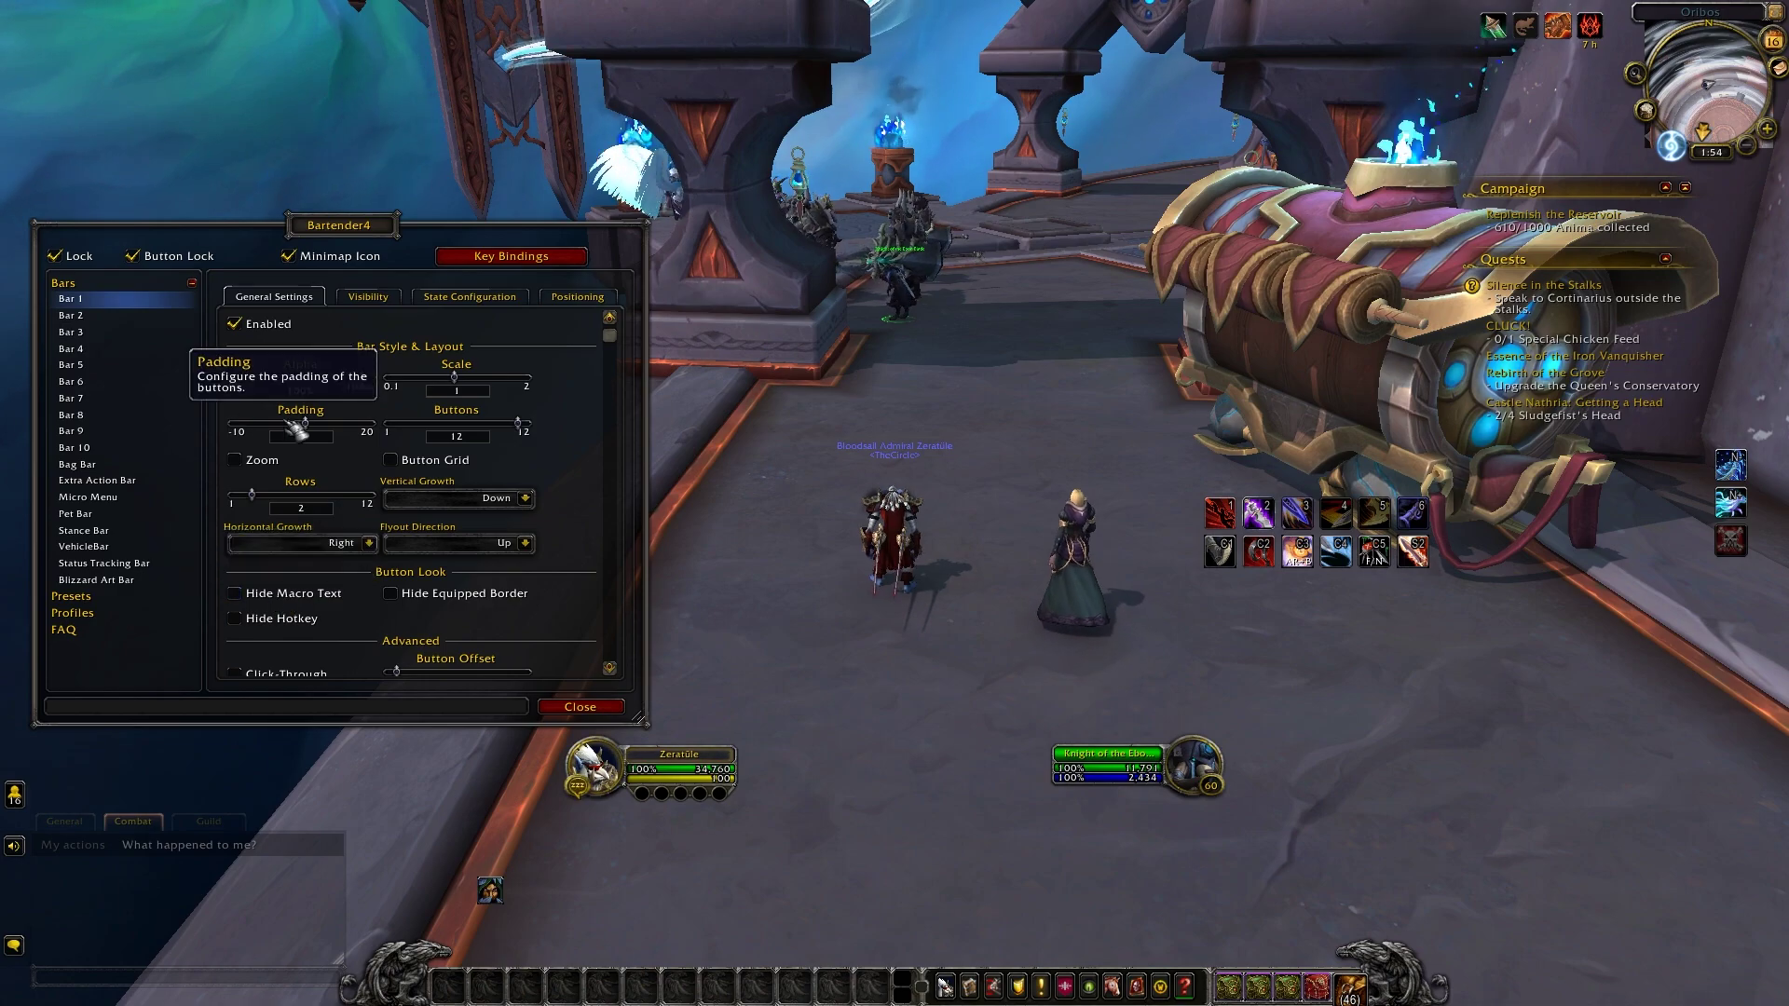
pyautogui.moveTo(252, 494)
pyautogui.mouseDown()
pyautogui.moveTo(274, 494)
pyautogui.moveTo(241, 495)
pyautogui.mouseUp()
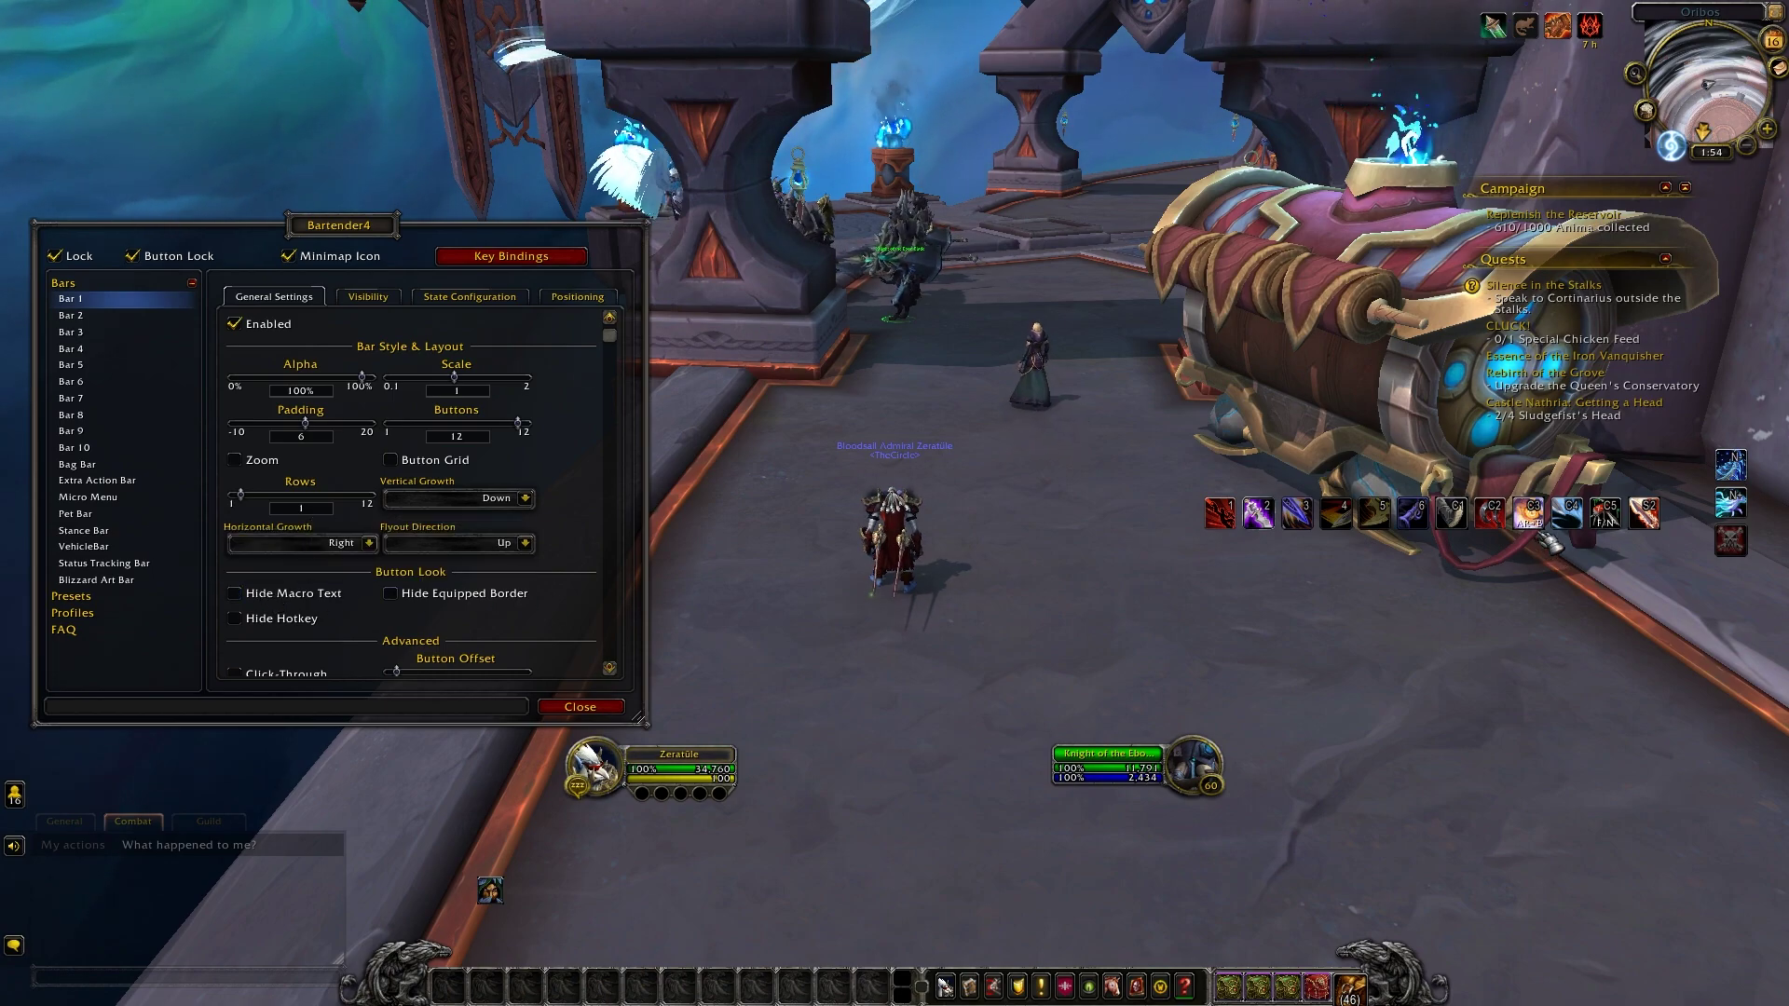
pyautogui.click(303, 631)
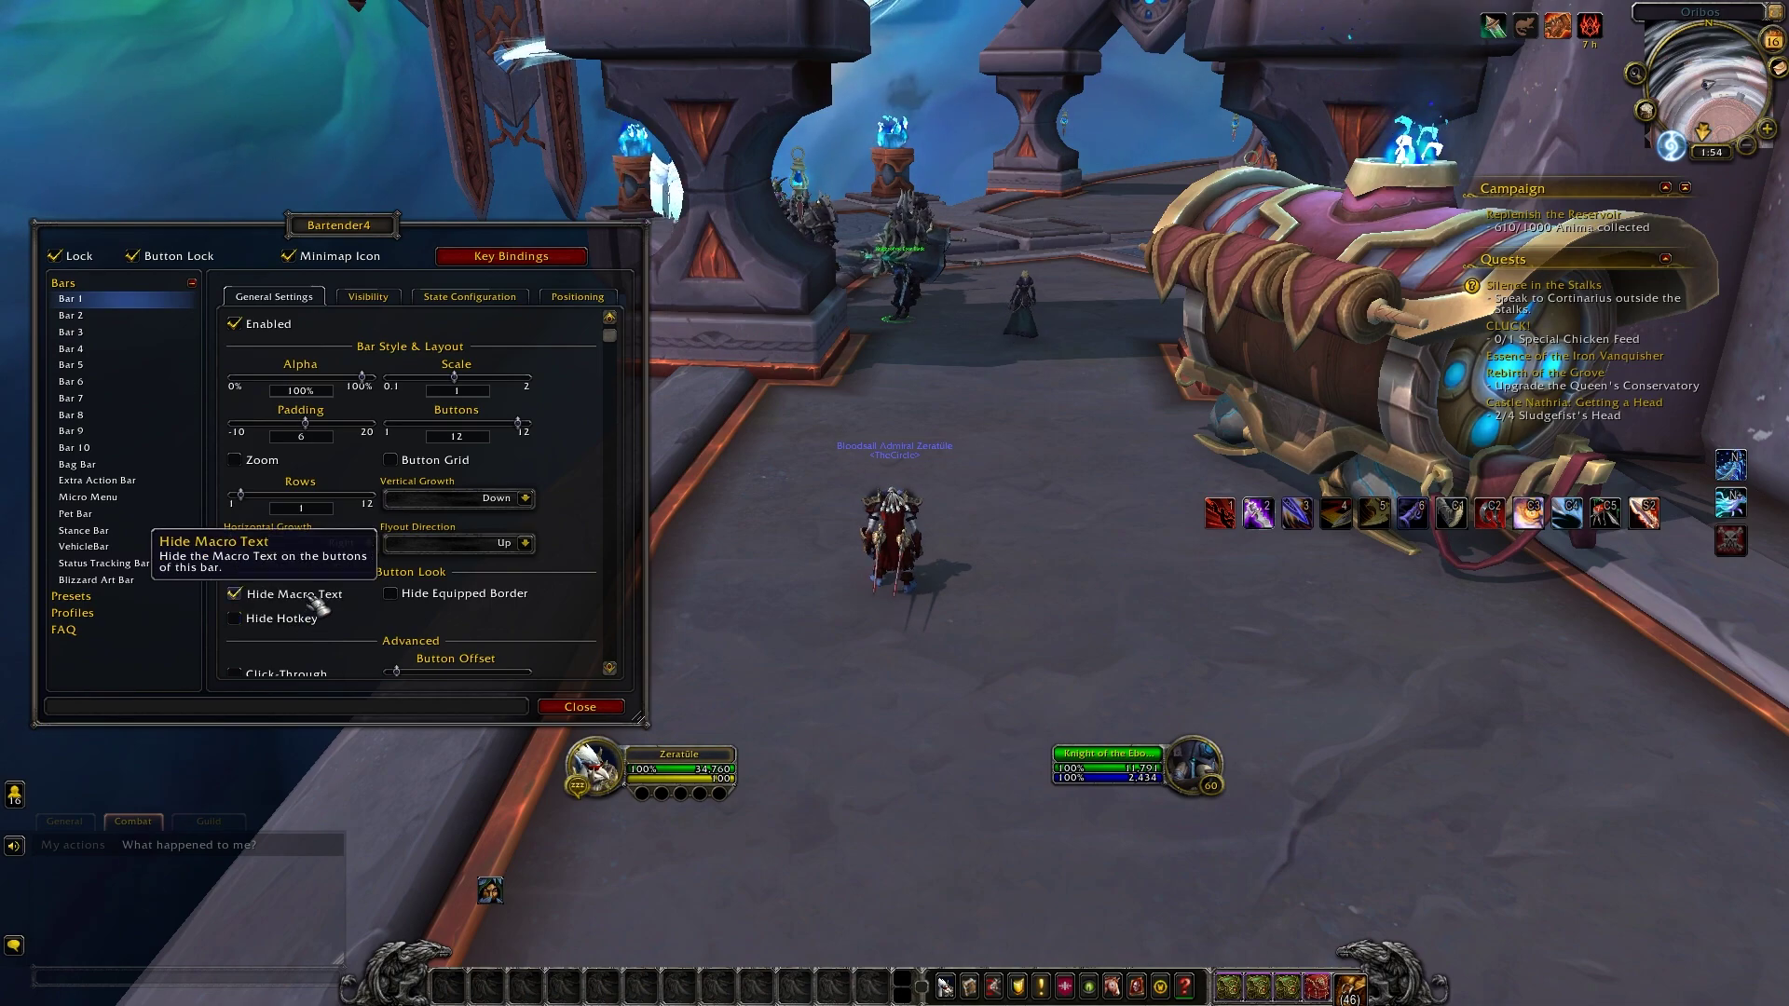
# - Open Bar 1's visibility options and try Fade Out and Hide out of Combat, leaving both off
pyautogui.click(387, 298)
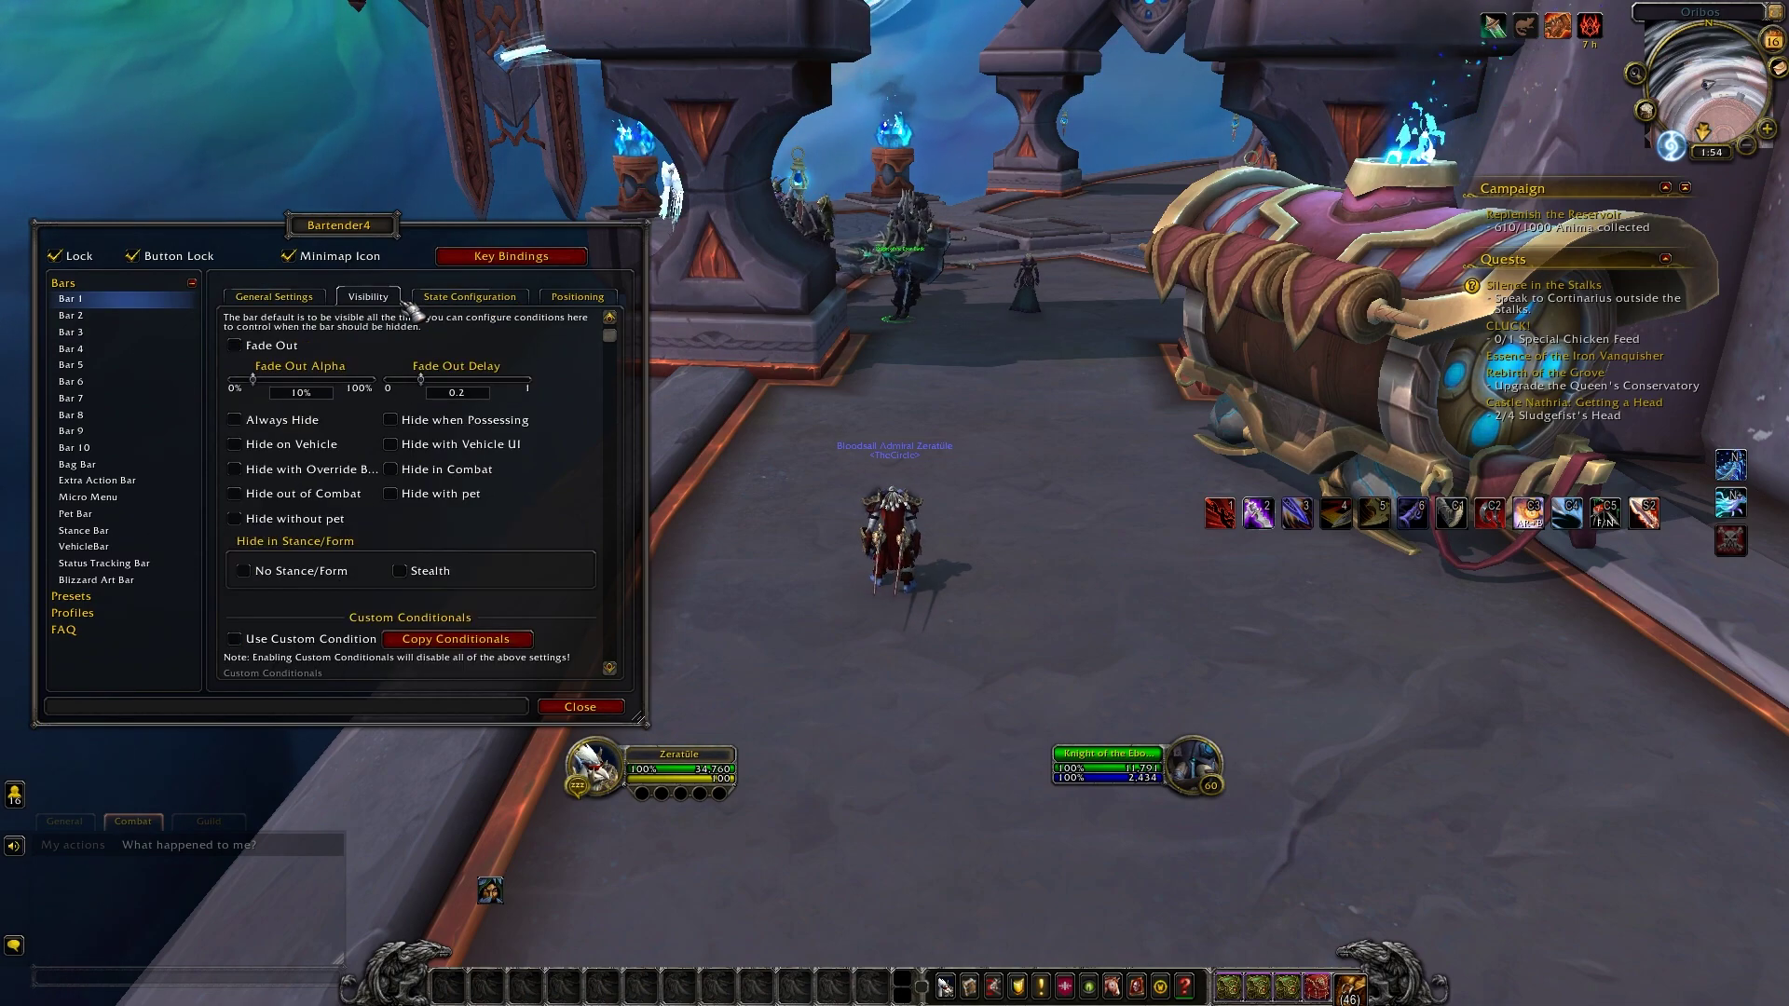
pyautogui.click(235, 346)
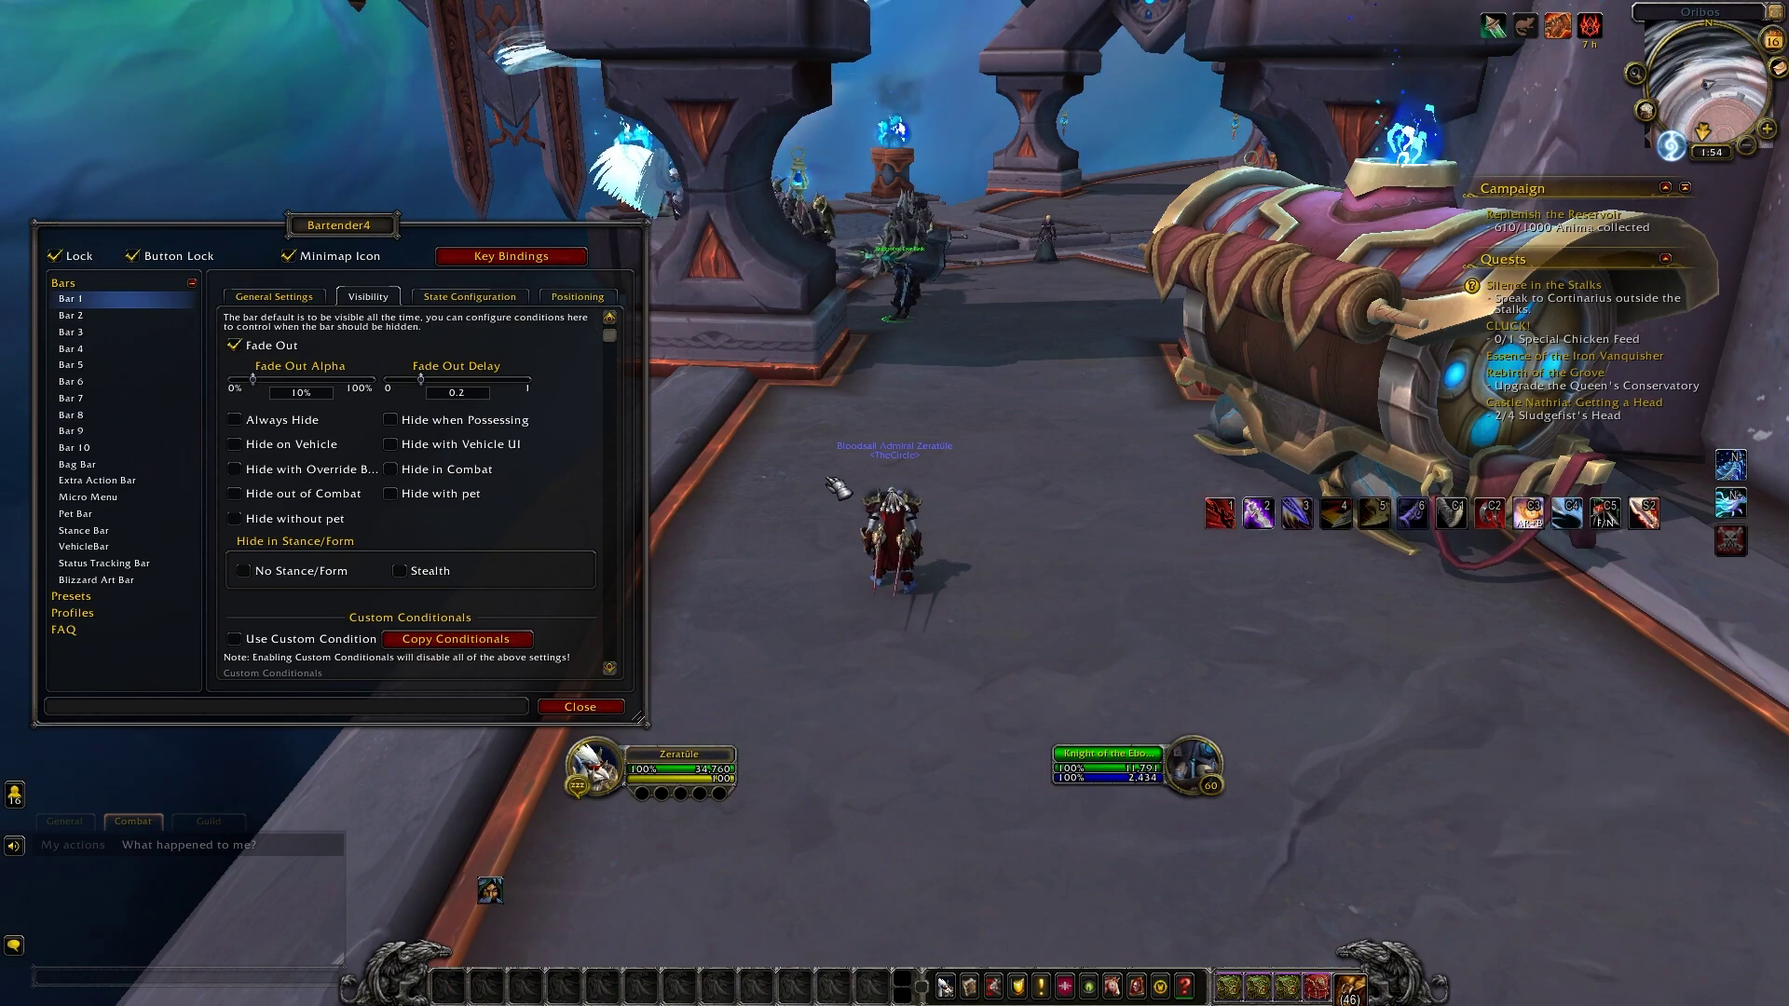
pyautogui.click(234, 346)
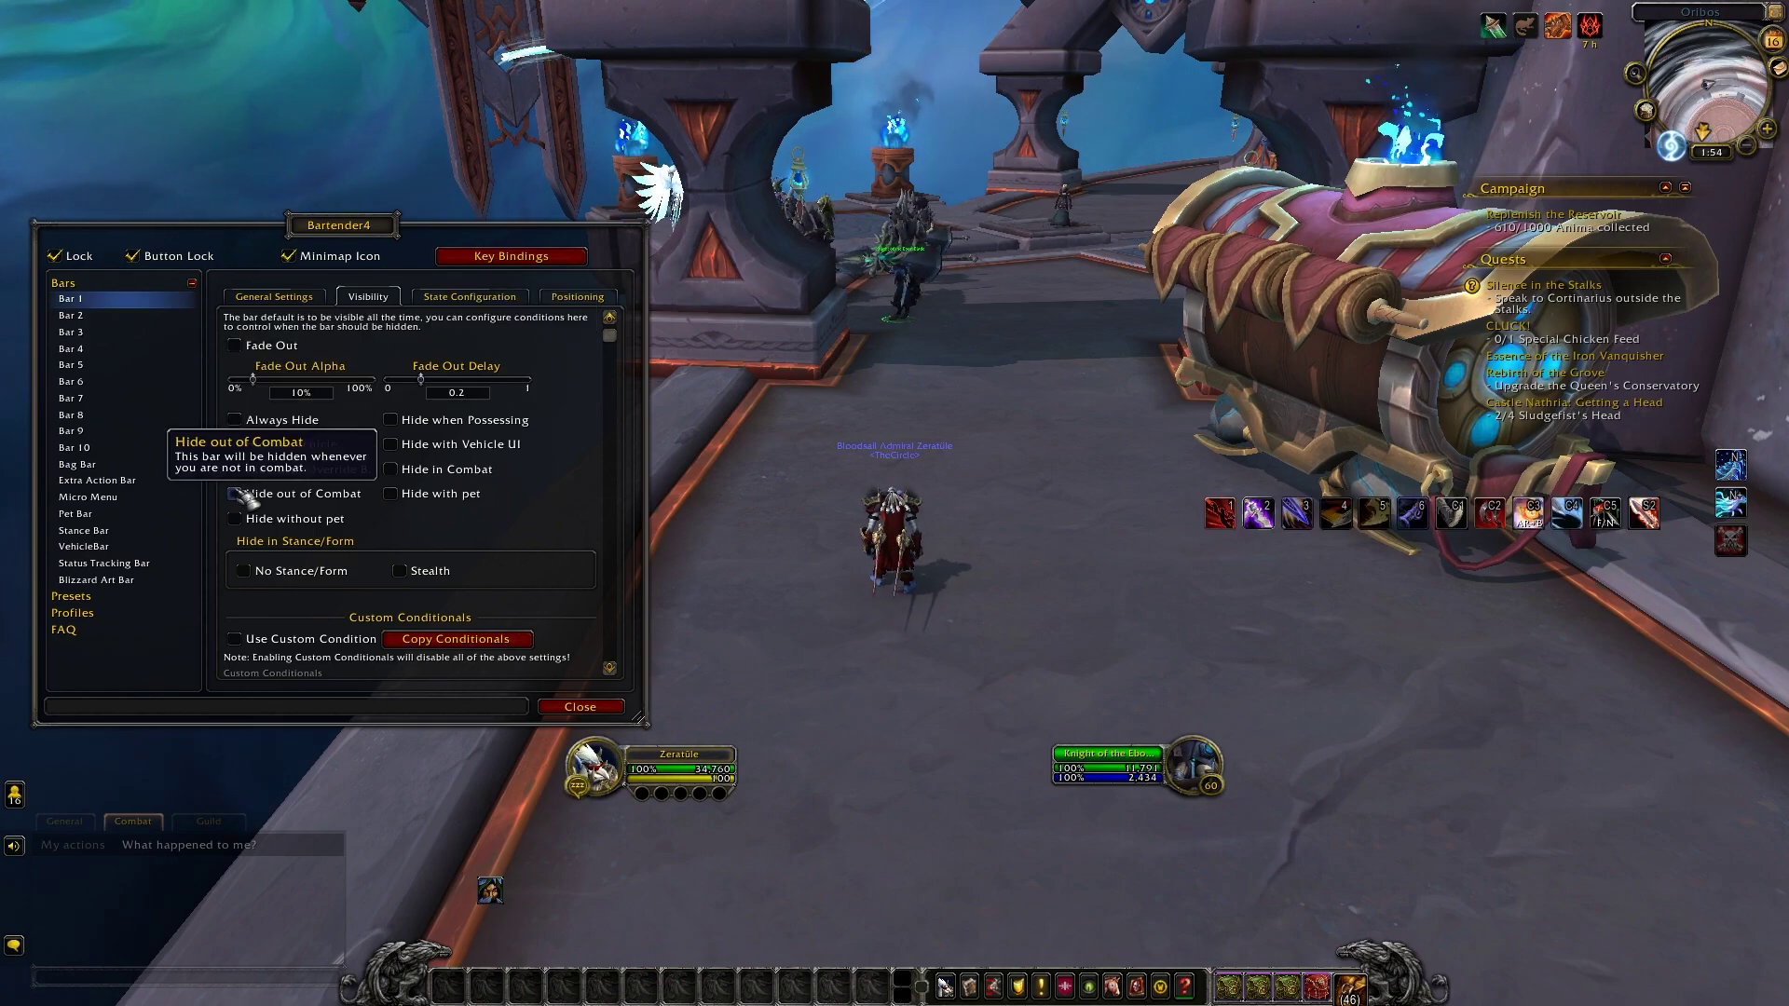
pyautogui.click(235, 494)
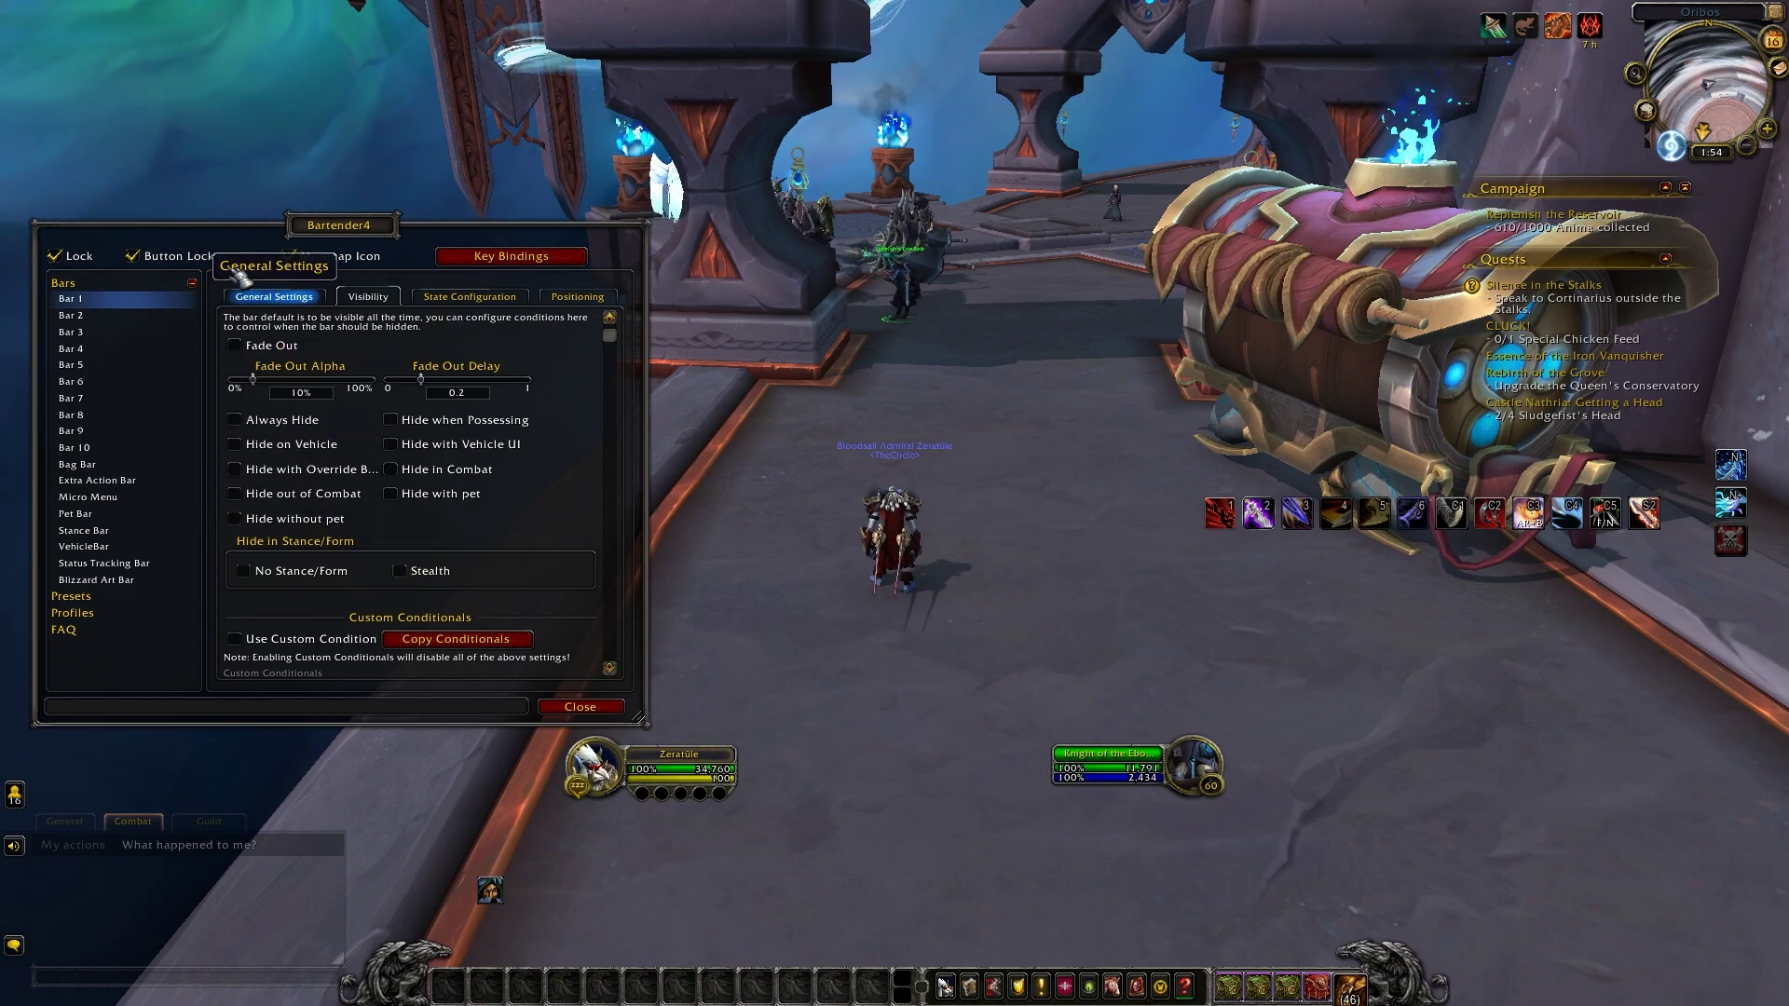
# - Unlock the bars, move Bar 1 back into its slot on the Blizzard art bar, and lock them again
pyautogui.click(81, 263)
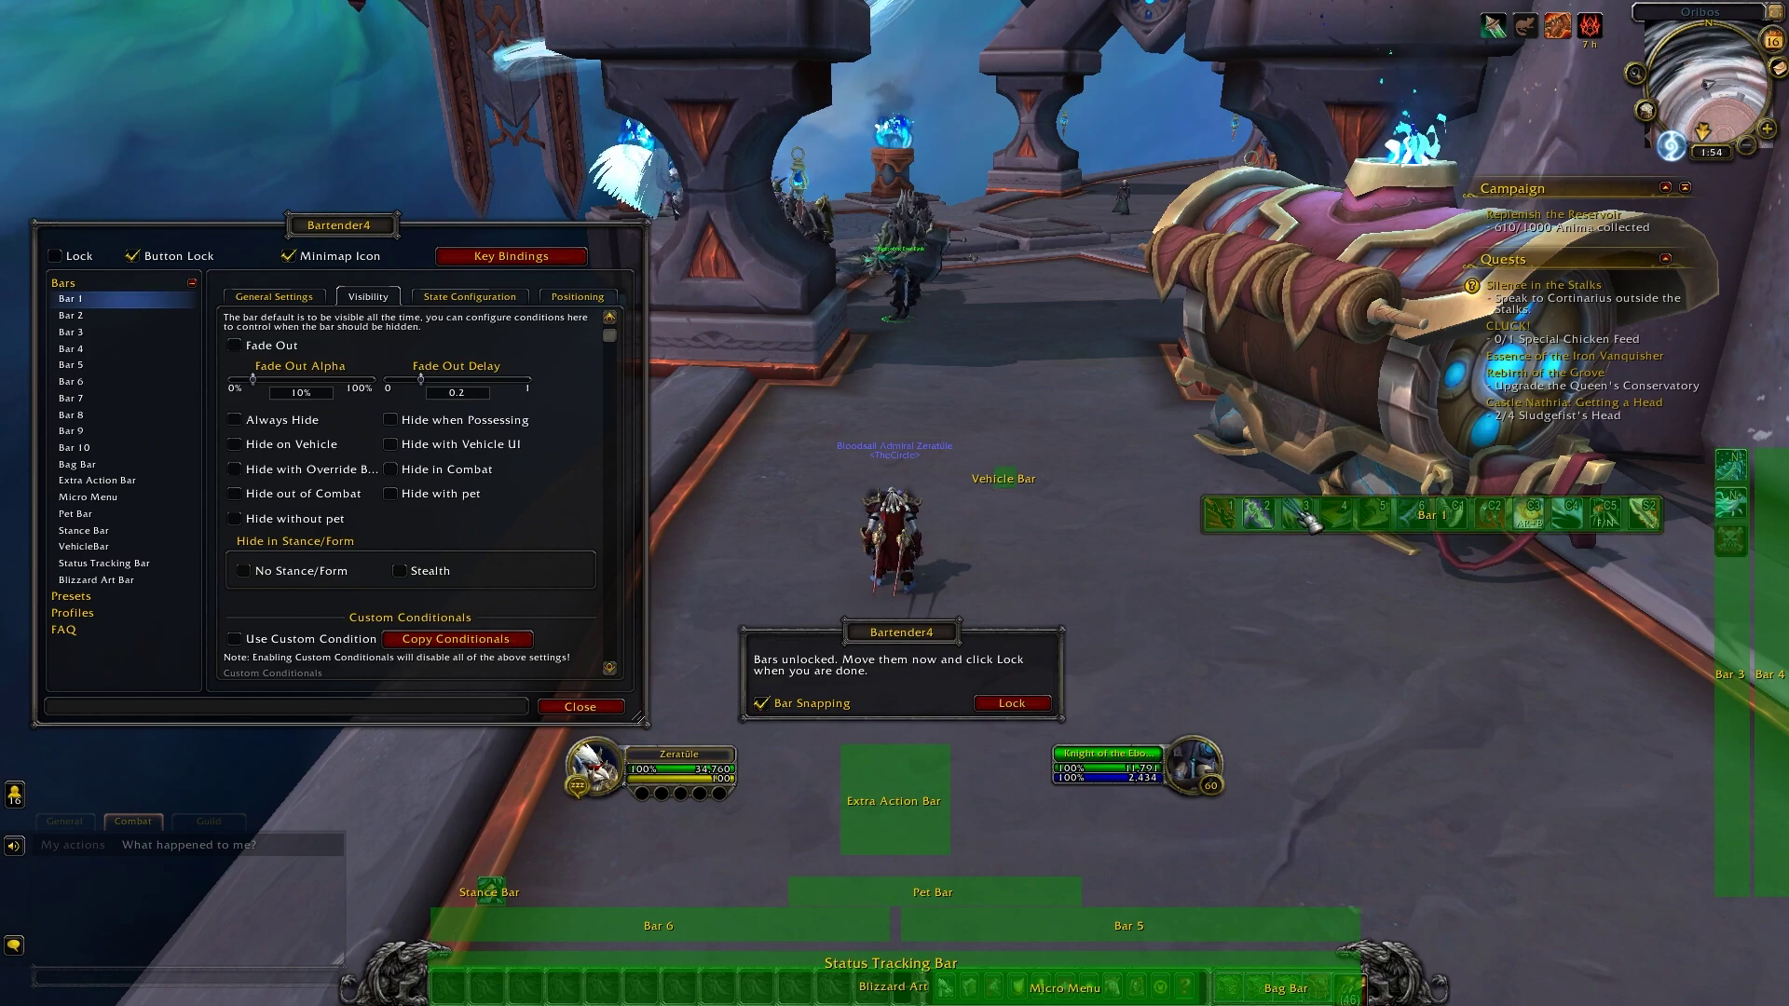
pyautogui.moveTo(673, 986); pyautogui.dragTo(655, 985)
pyautogui.click(66, 251)
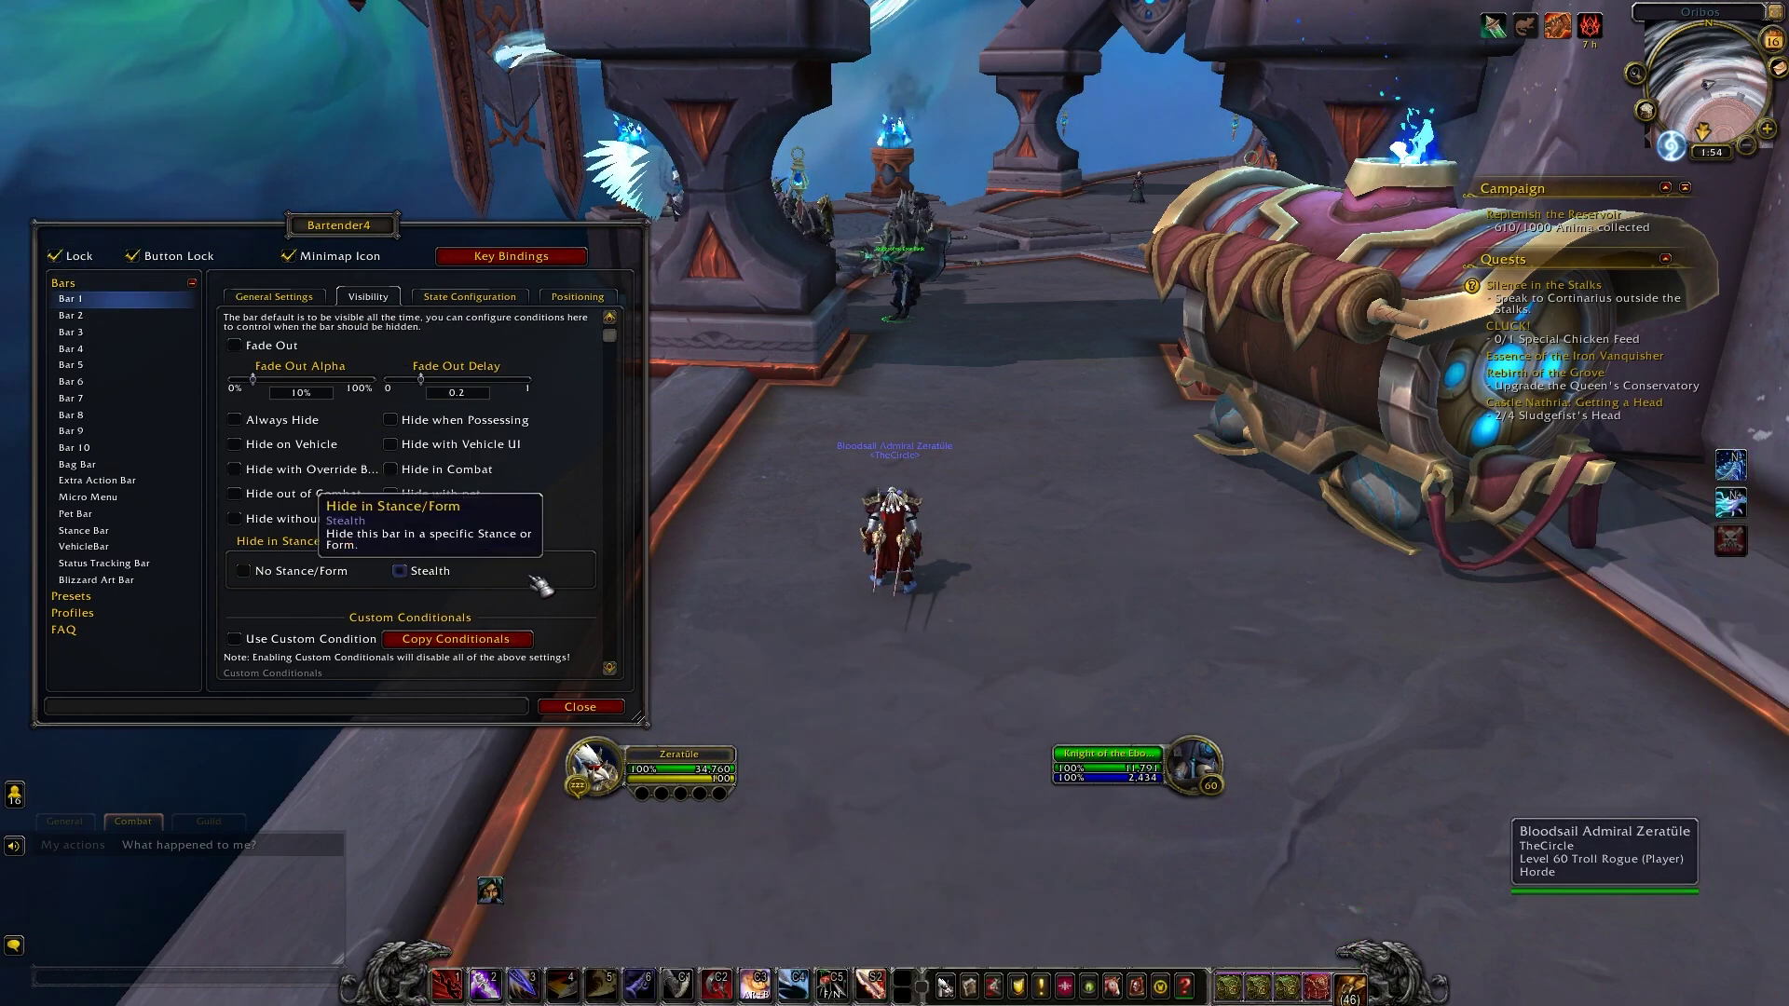
pyautogui.scroll(-3, 522, 596)
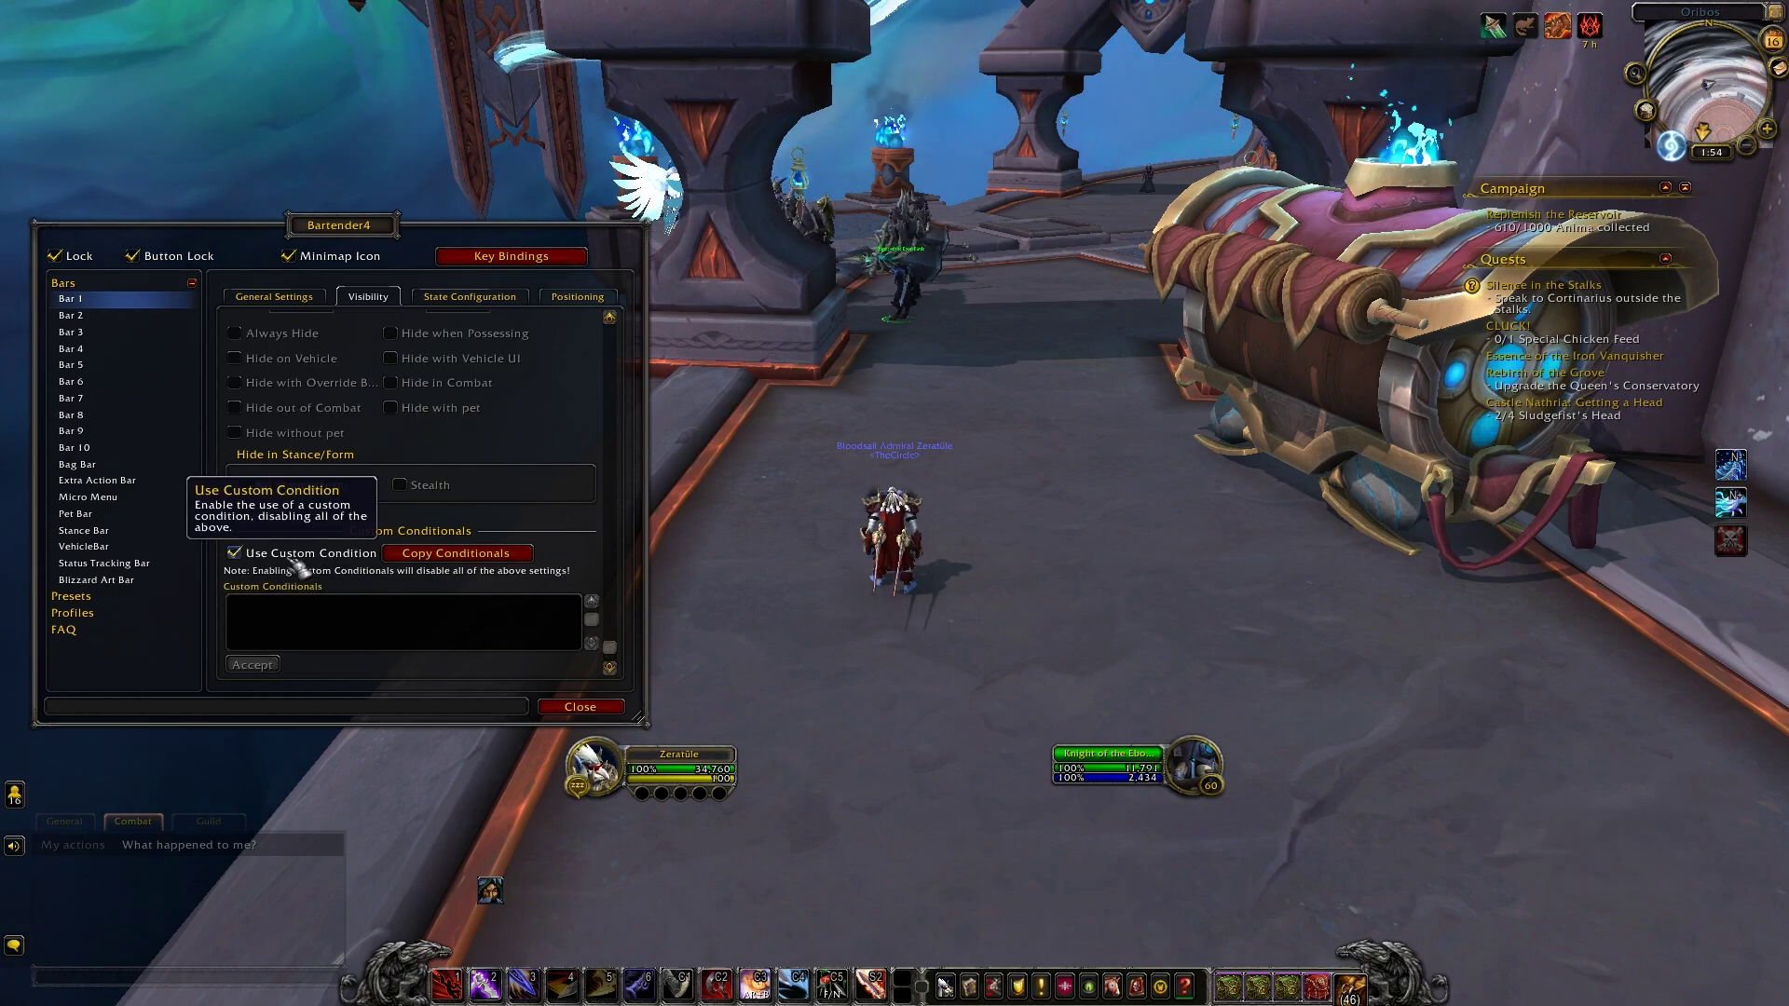
pyautogui.click(234, 553)
pyautogui.click(531, 626)
pyautogui.write('[')
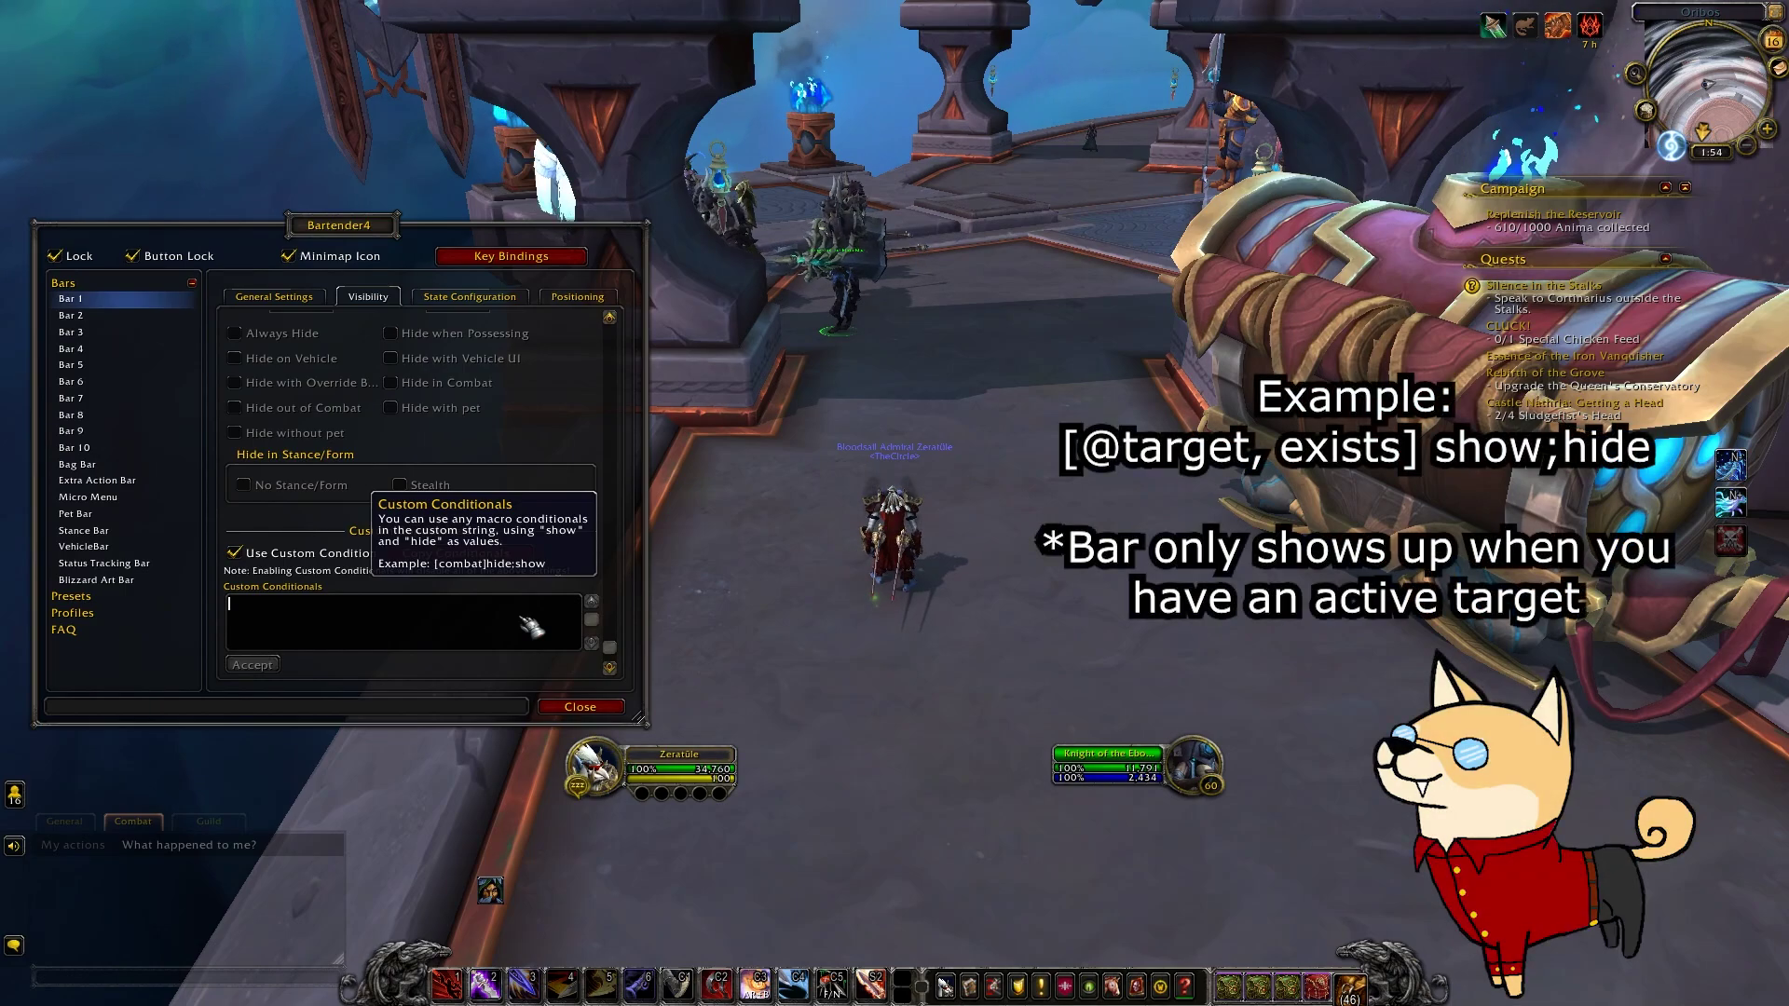
pyautogui.write('@ta')
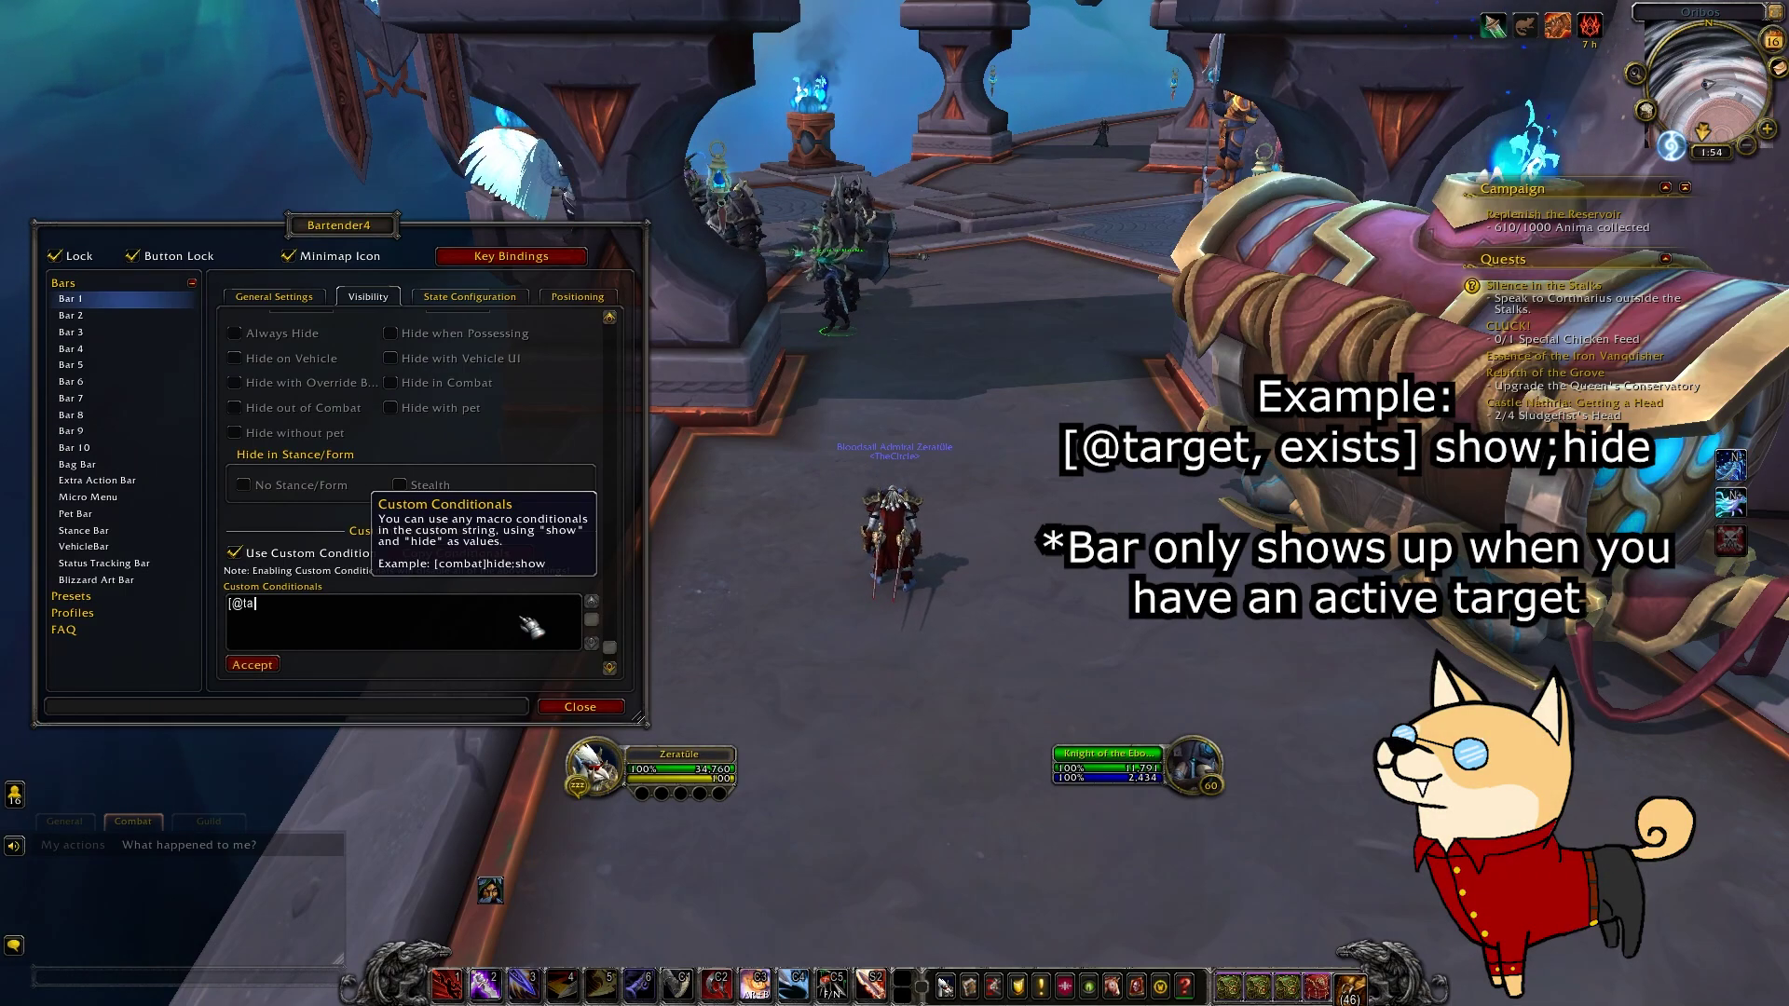
pyautogui.write('rget, ex')
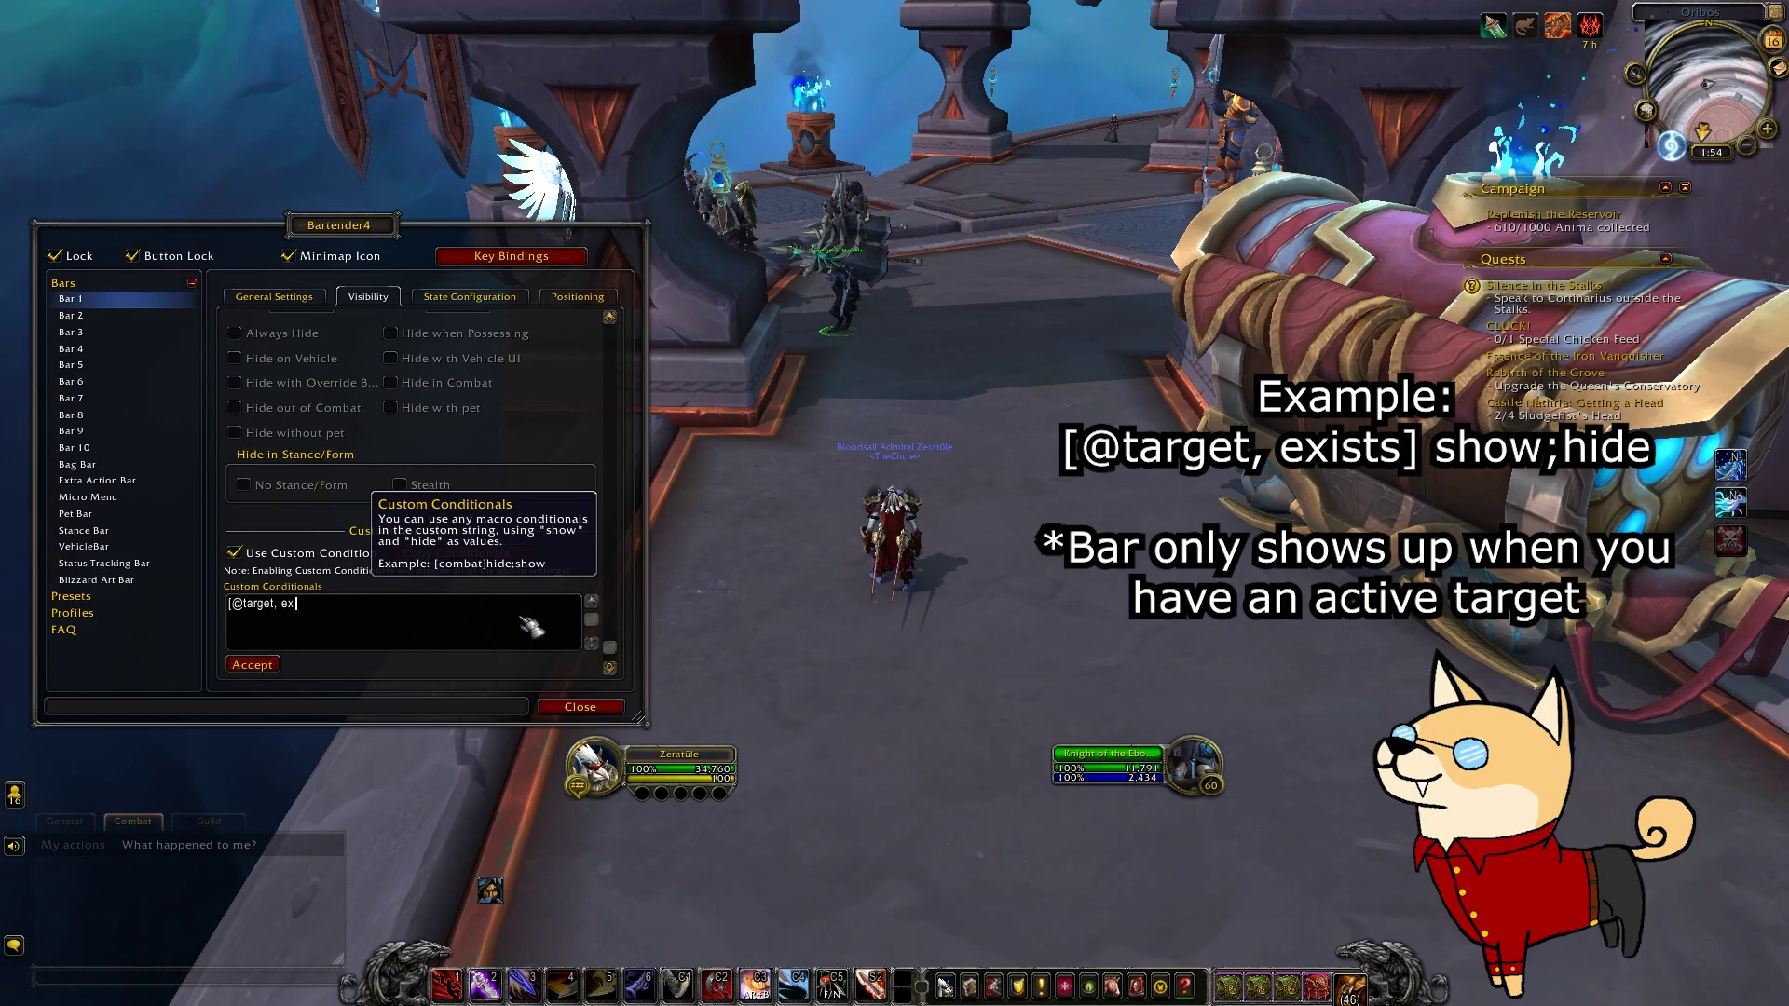
pyautogui.write('ists]sho')
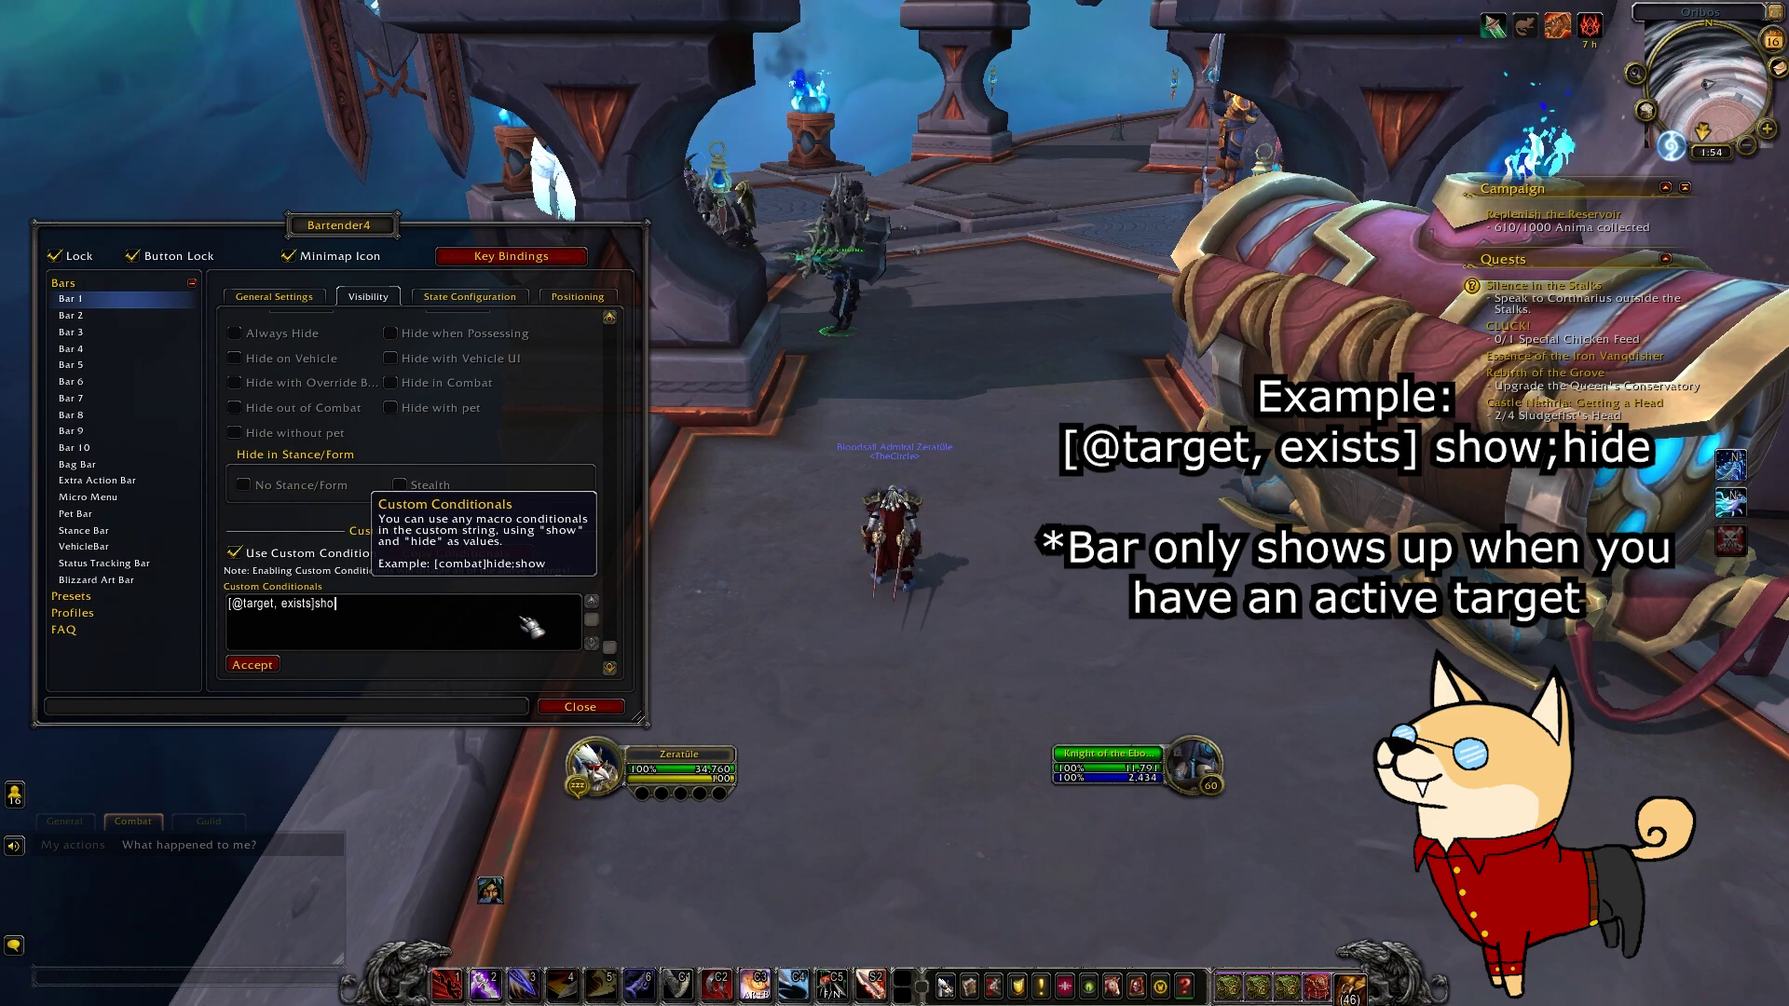
pyautogui.write('w;hide')
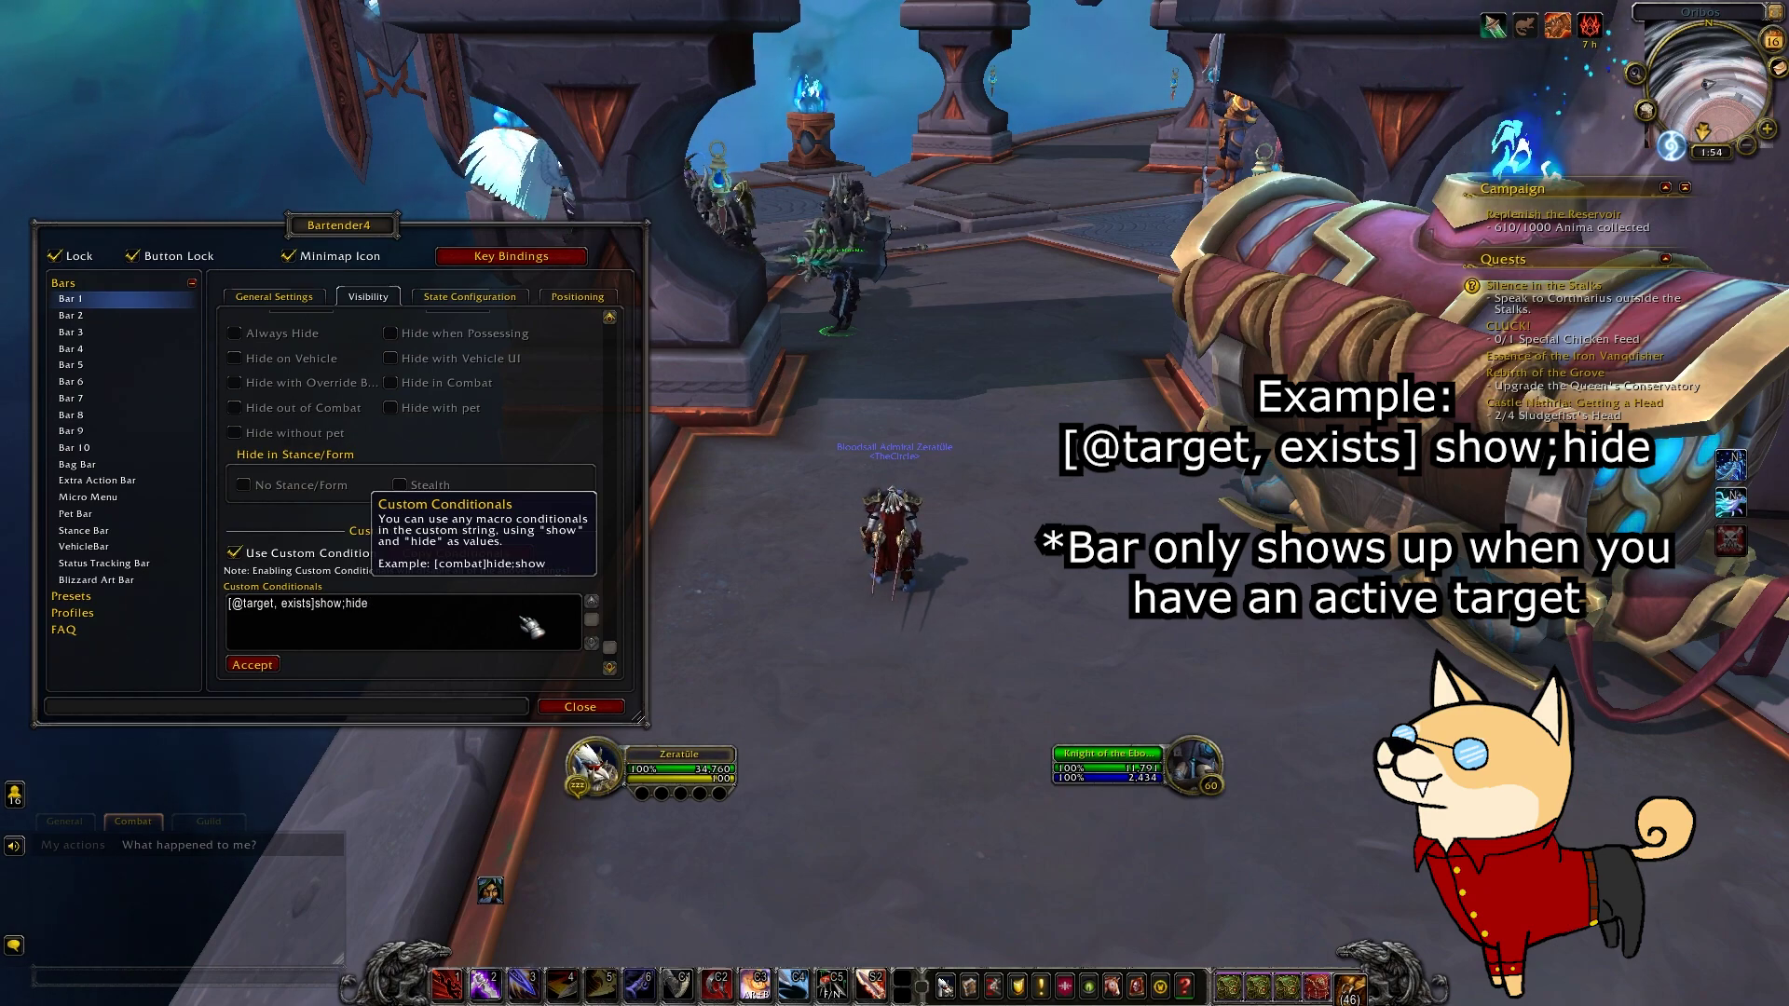
pyautogui.click(251, 665)
# - Test Bar 1's custom condition by repeatedly selecting and clearing a target, using both the nearby NPC and the player character
pyautogui.moveTo(846, 399); pyautogui.dragTo(811, 398)
pyautogui.press('Escape')
pyautogui.press('Escape')
pyautogui.click(862, 340)
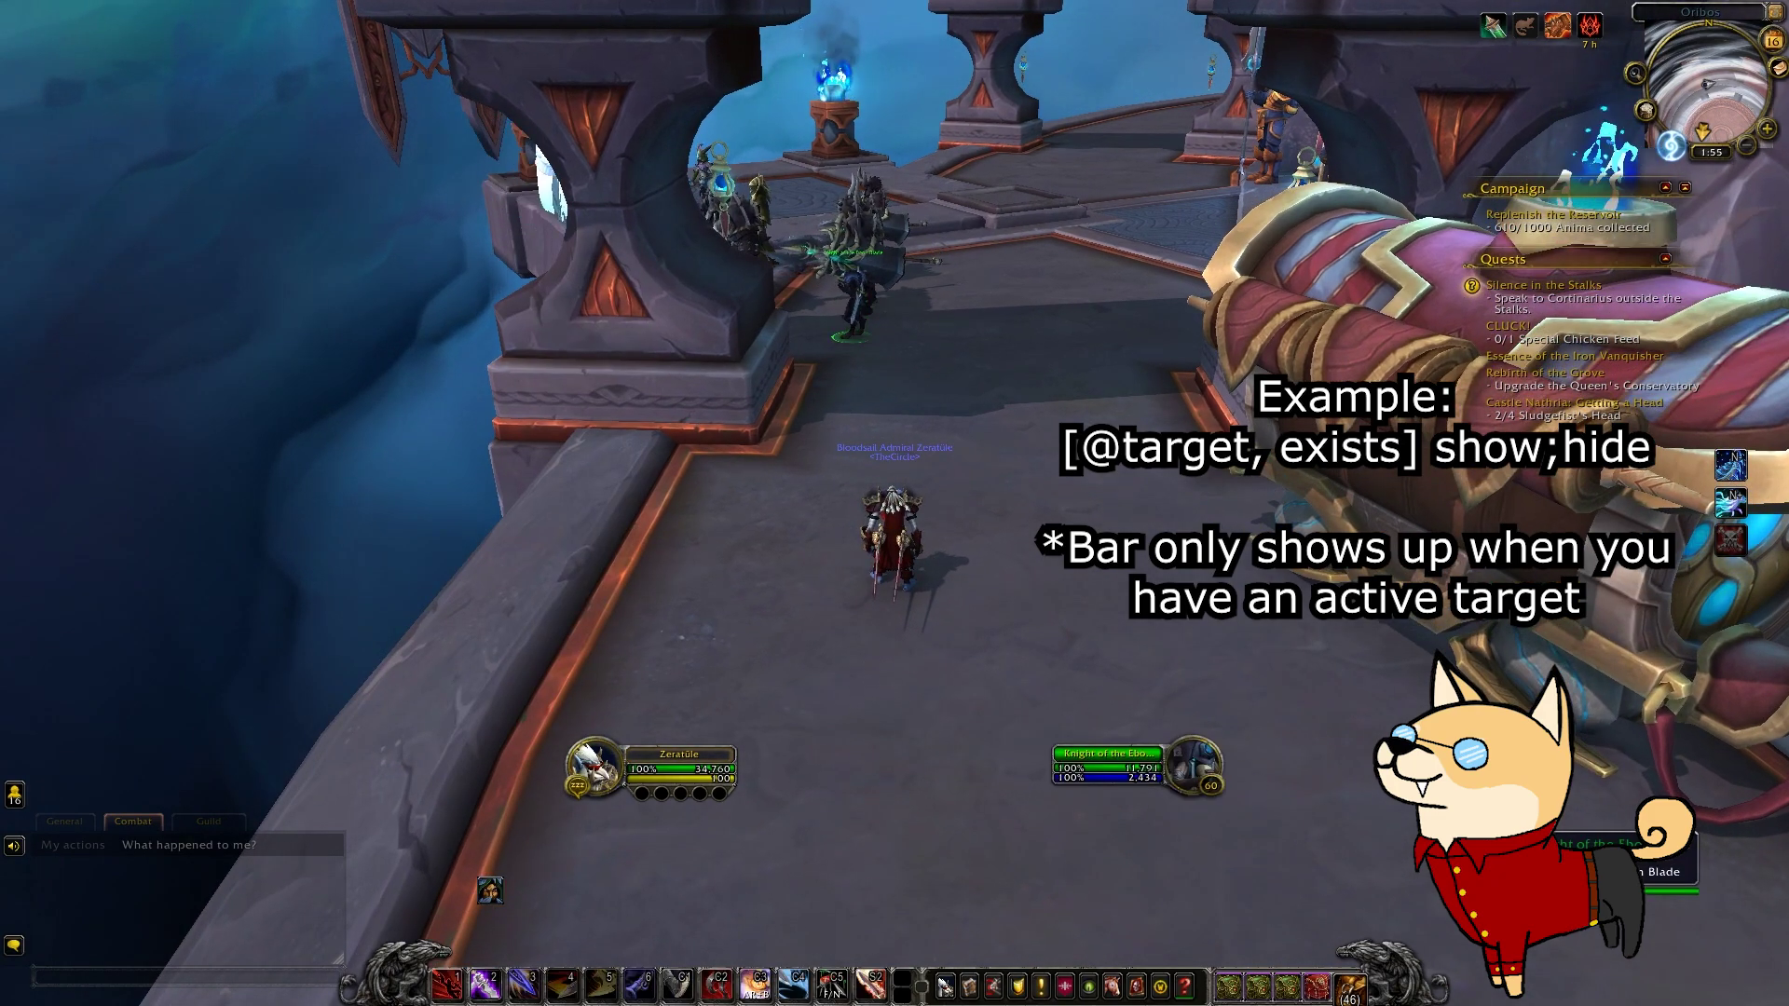
pyautogui.press('w')
pyautogui.click(912, 377)
pyautogui.click(849, 332)
pyautogui.press('Escape')
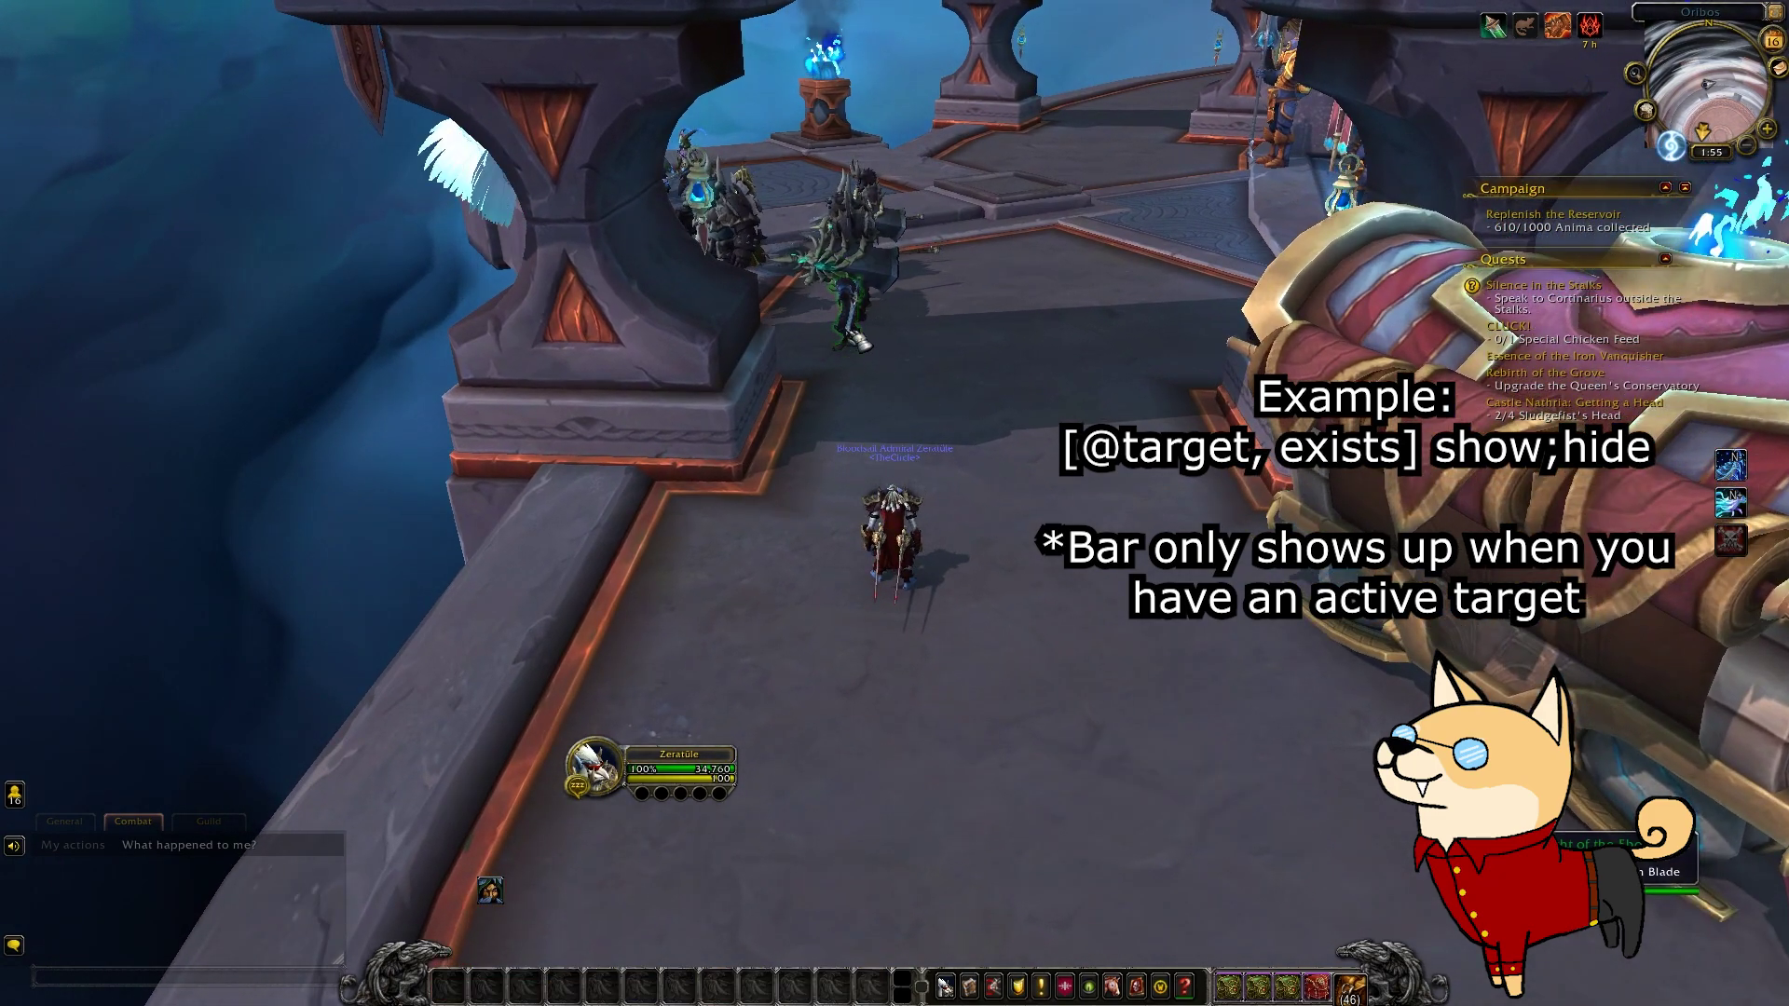
pyautogui.click(848, 332)
pyautogui.press('Escape')
pyautogui.press('F1')
pyautogui.press('Escape')
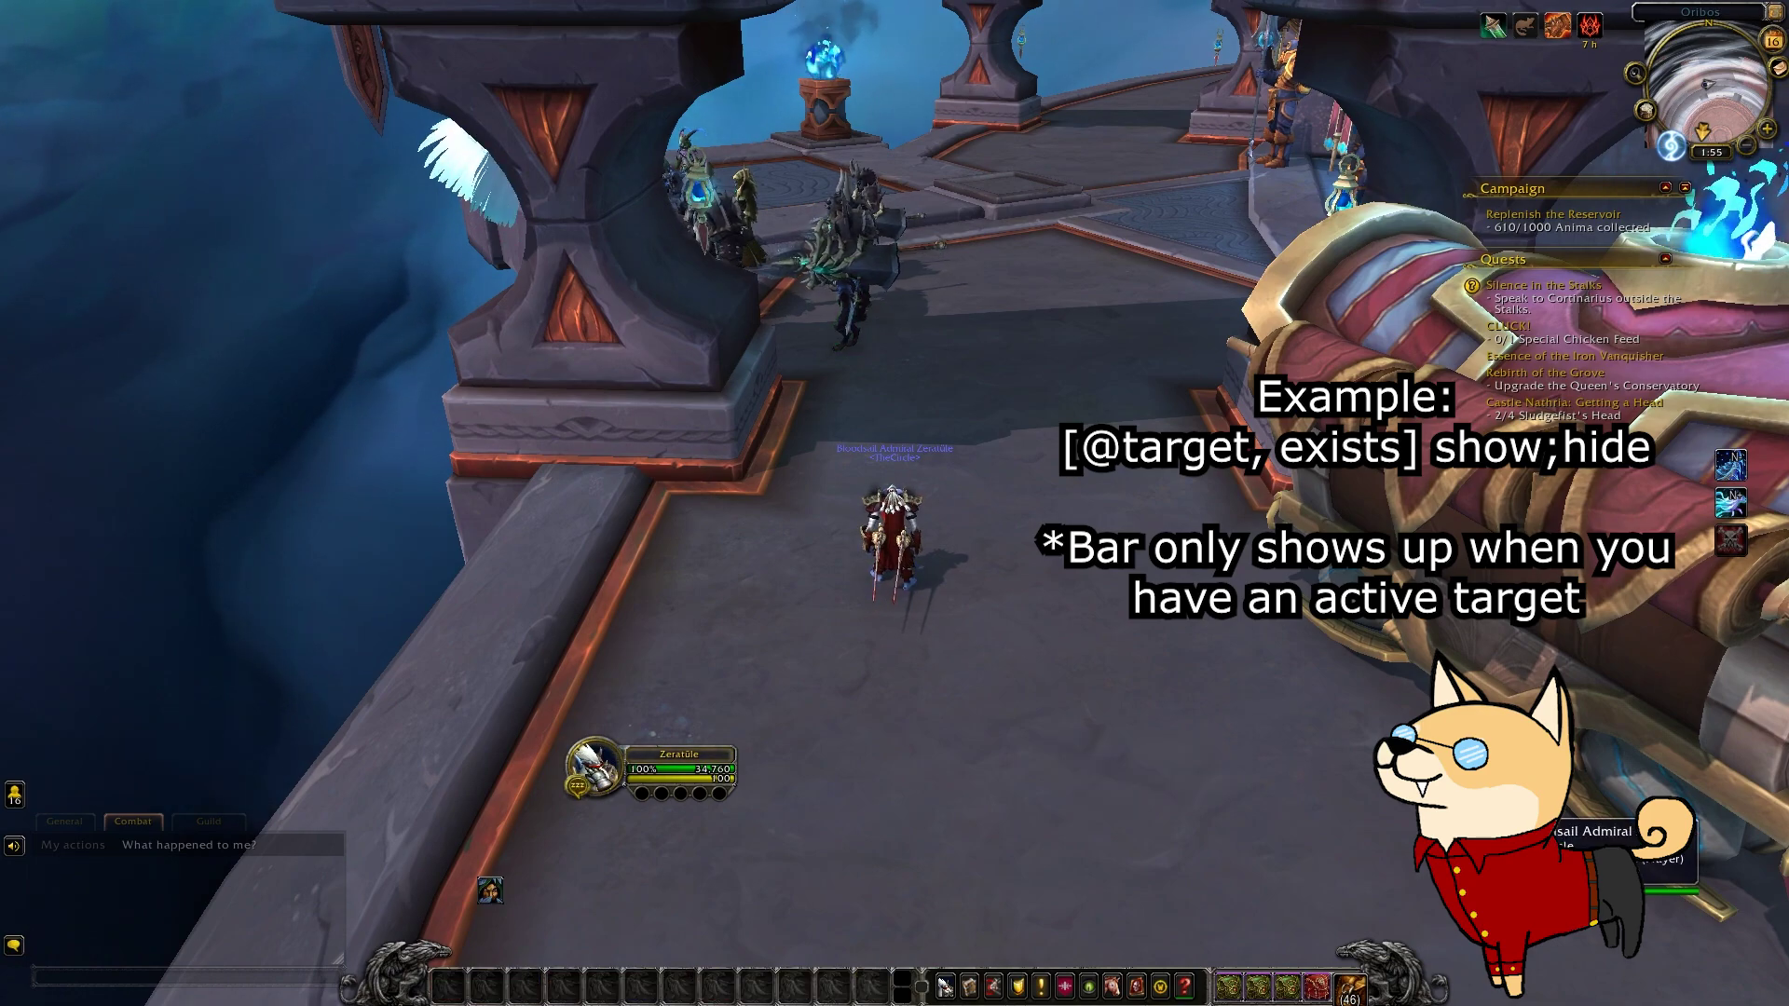
pyautogui.press('F1')
pyautogui.press('Escape')
pyautogui.press('F1')
pyautogui.press('Escape')
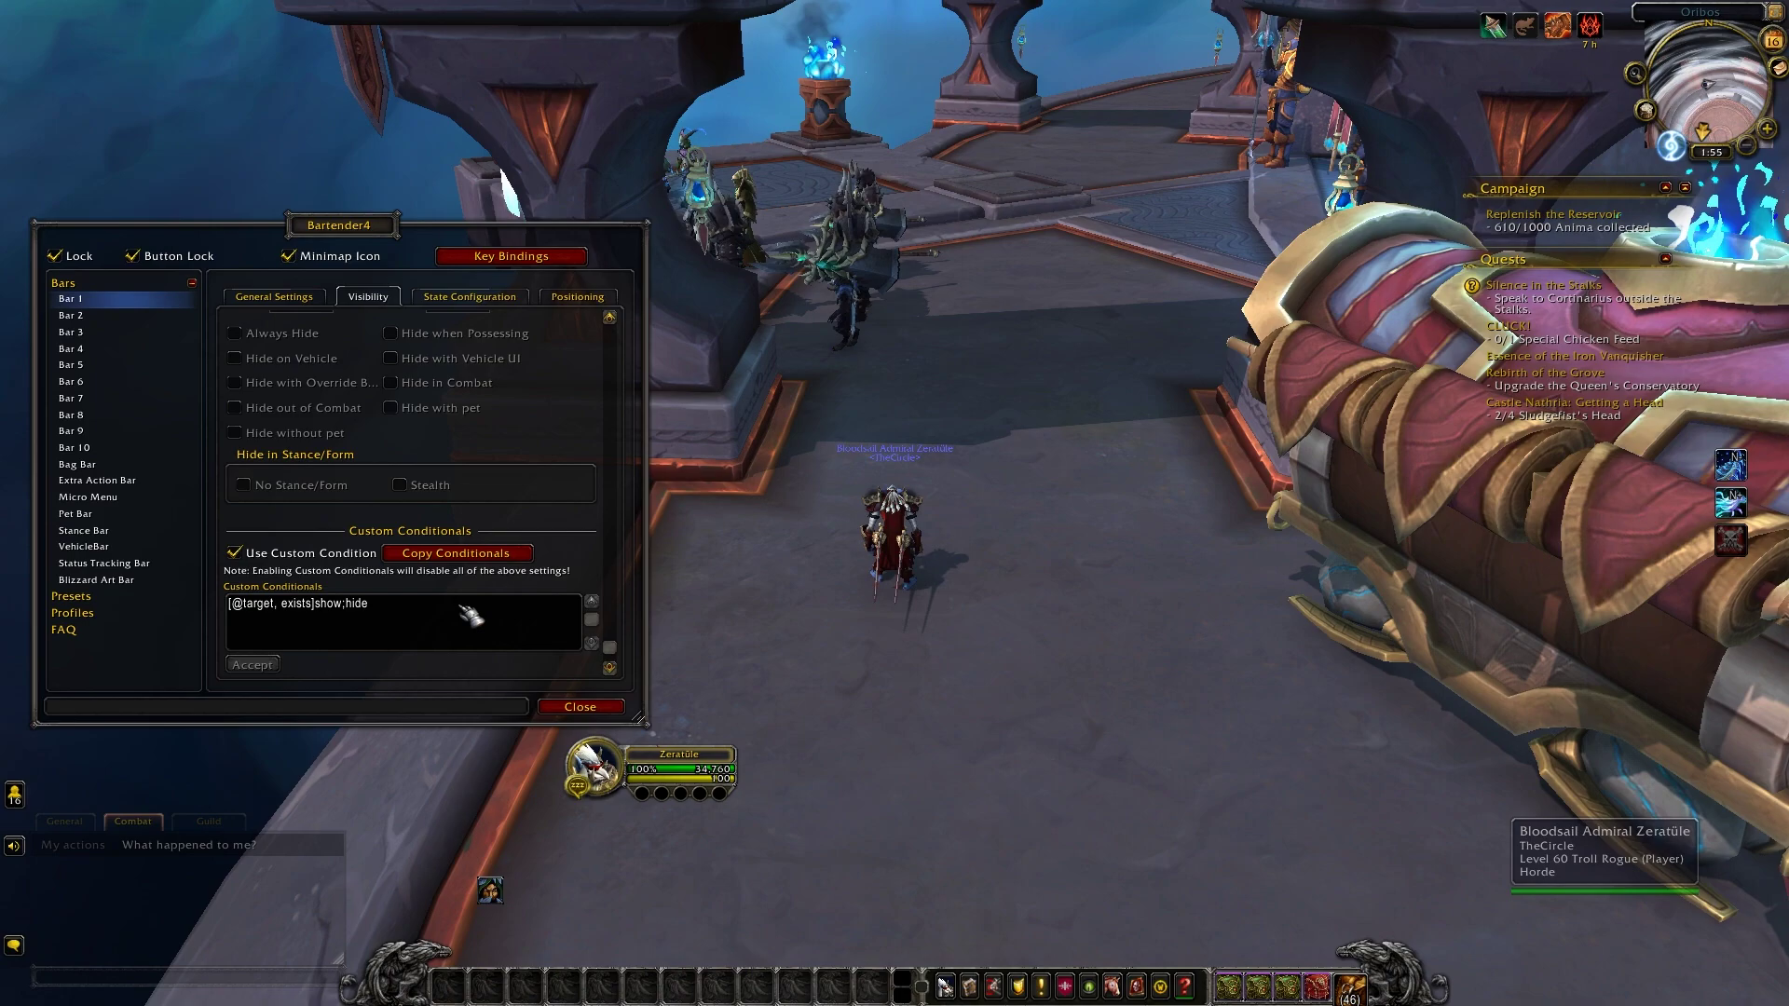
# - Turn off Bar 1's custom visibility condition and open its state configuration options
pyautogui.click(234, 552)
pyautogui.scroll(2, 391, 354)
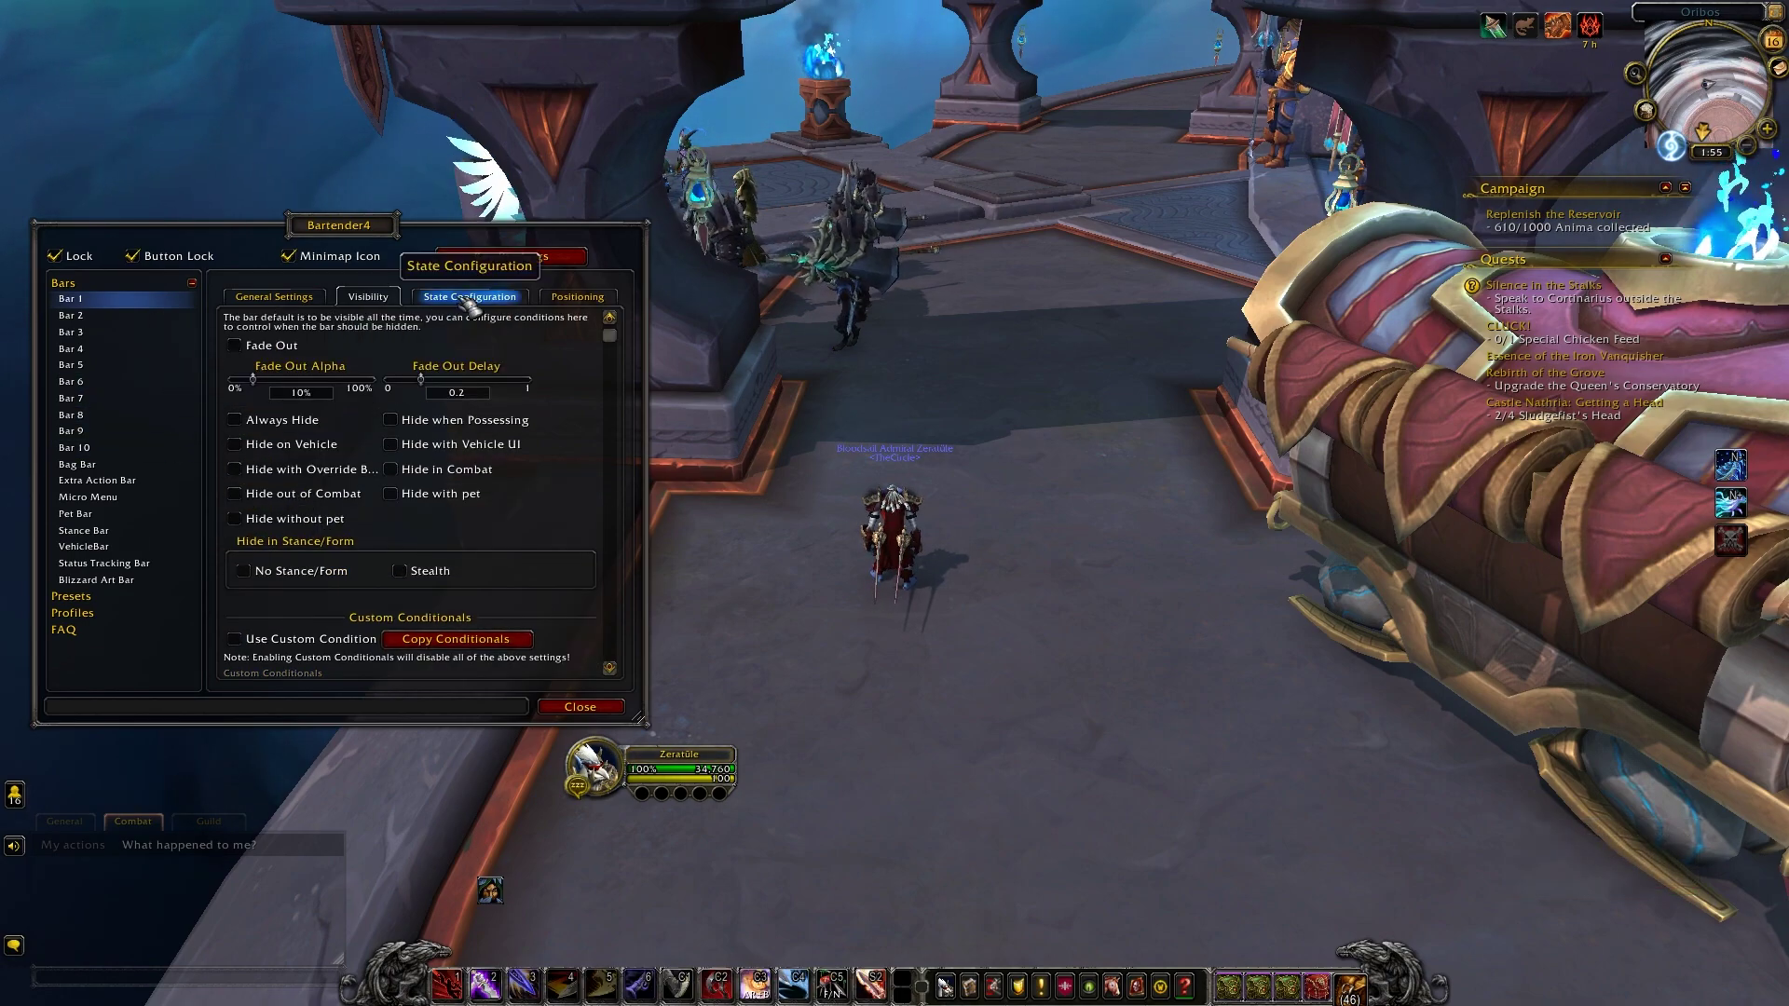
pyautogui.click(503, 296)
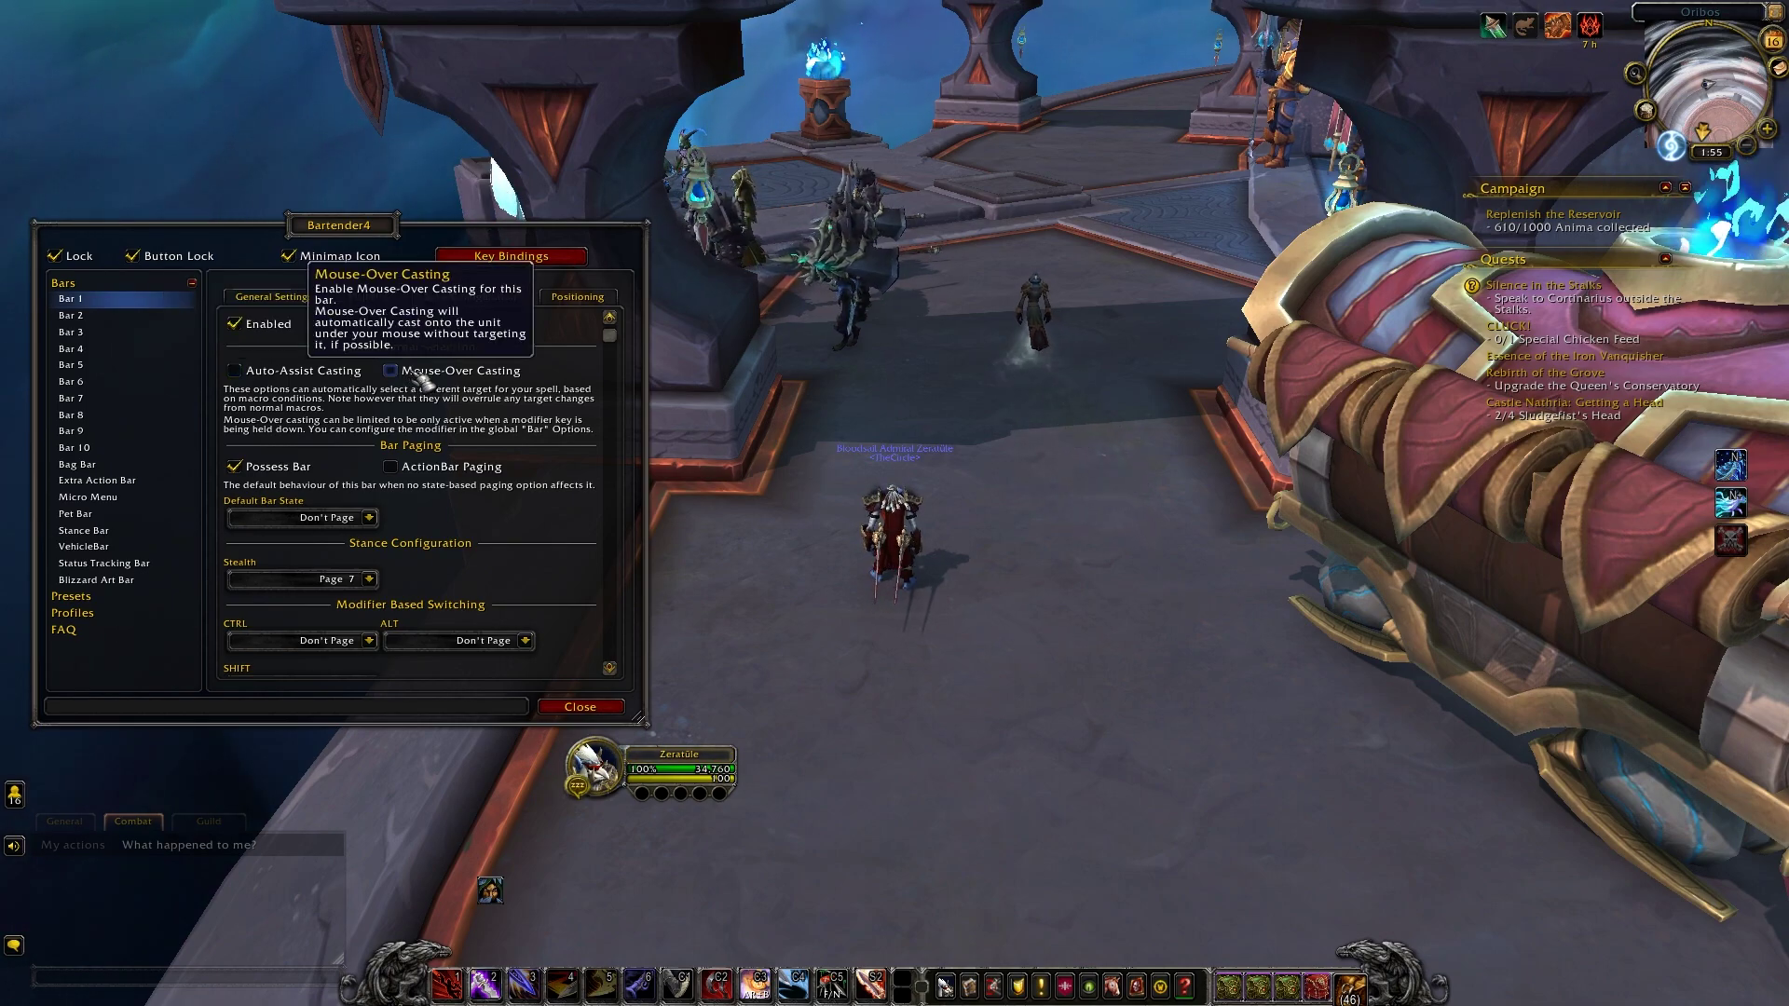
pyautogui.press('space')
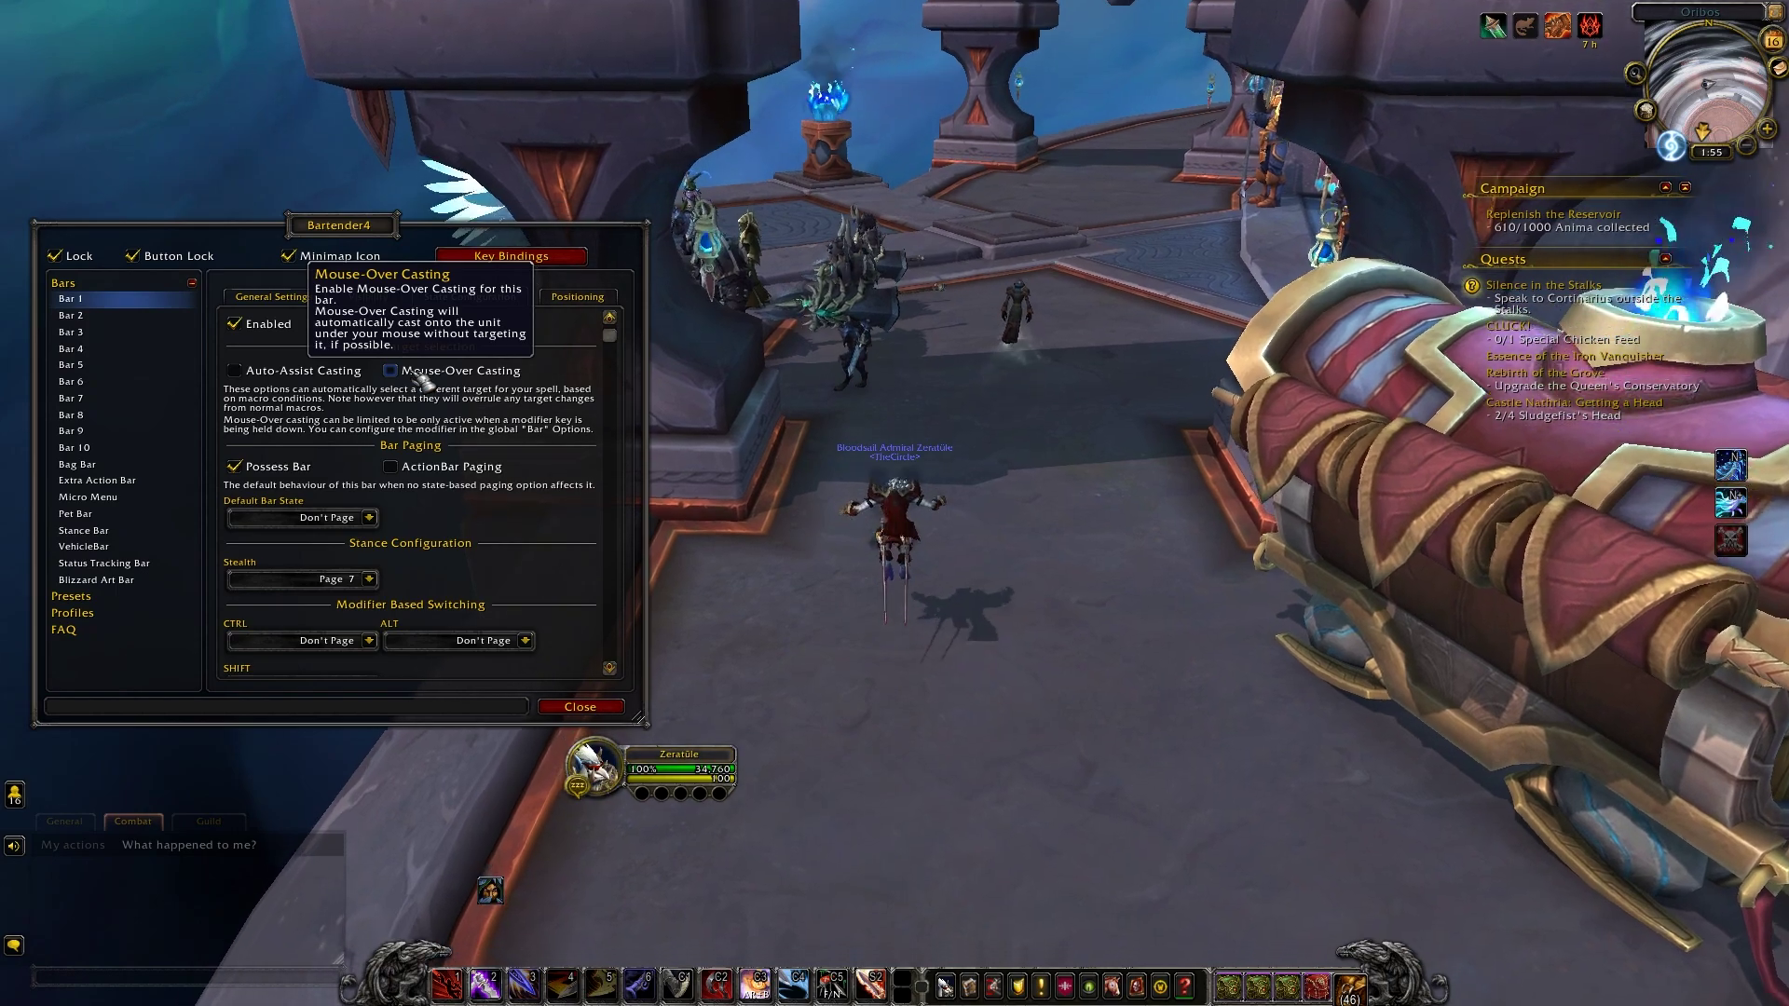
pyautogui.press('s')
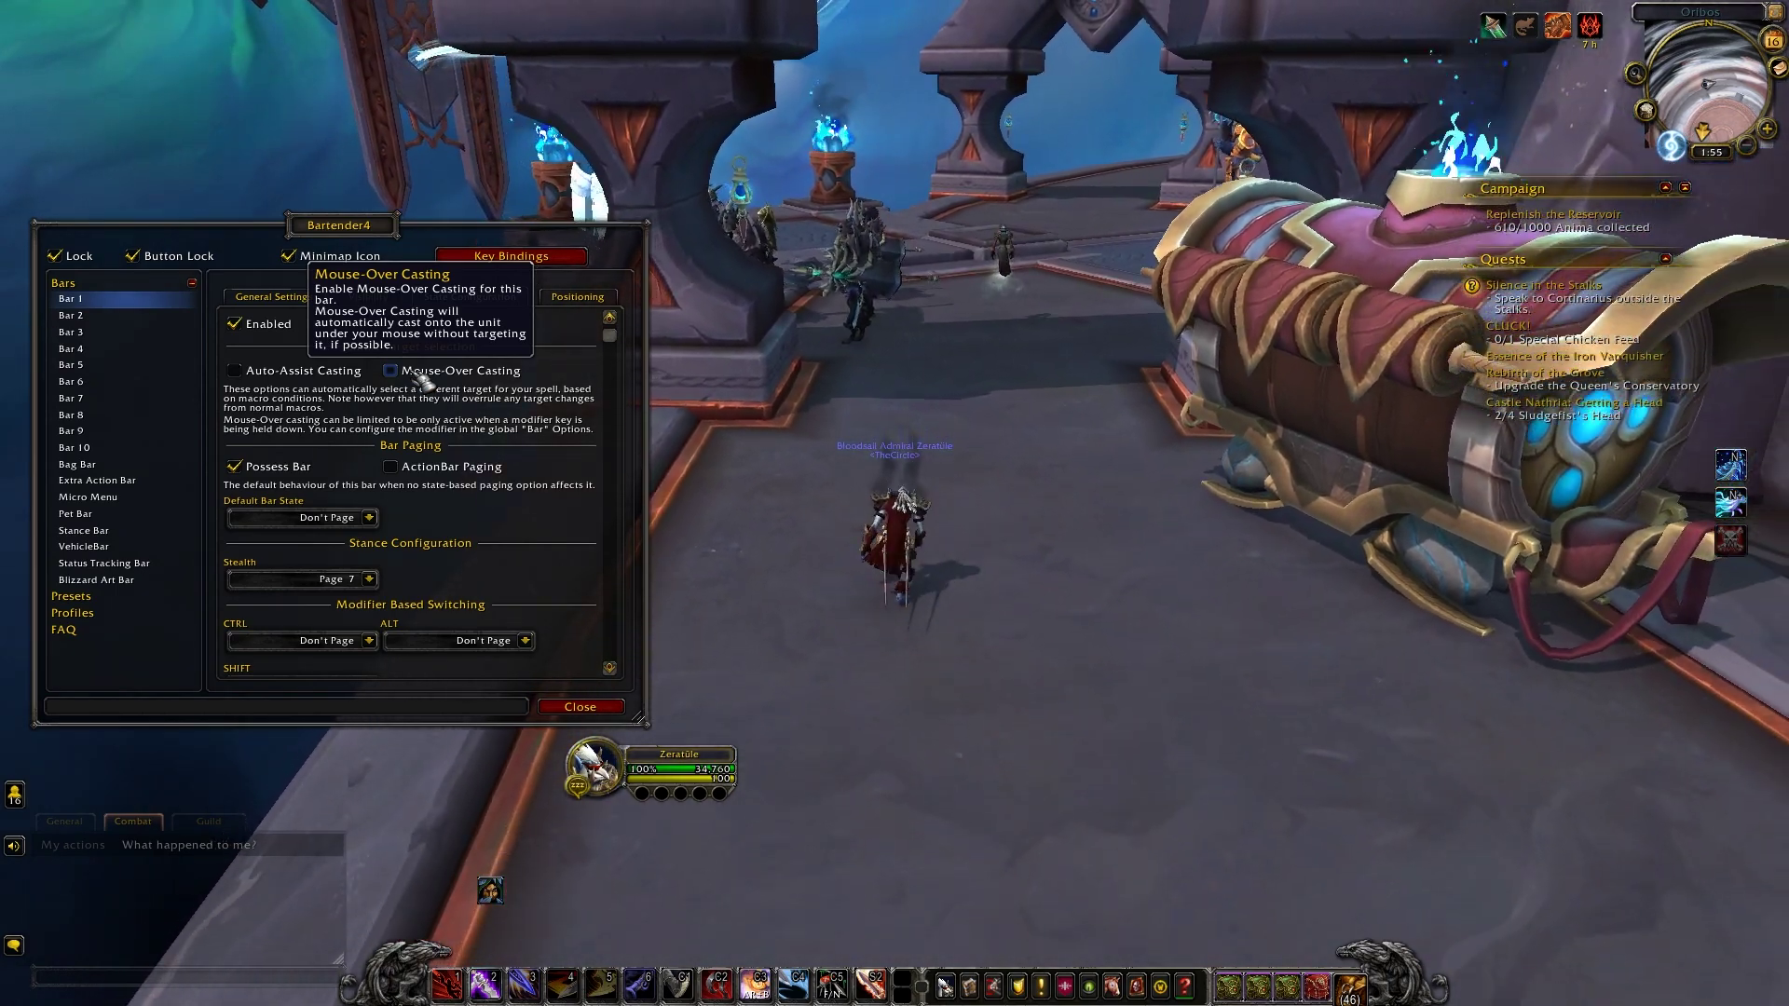
pyautogui.press('d')
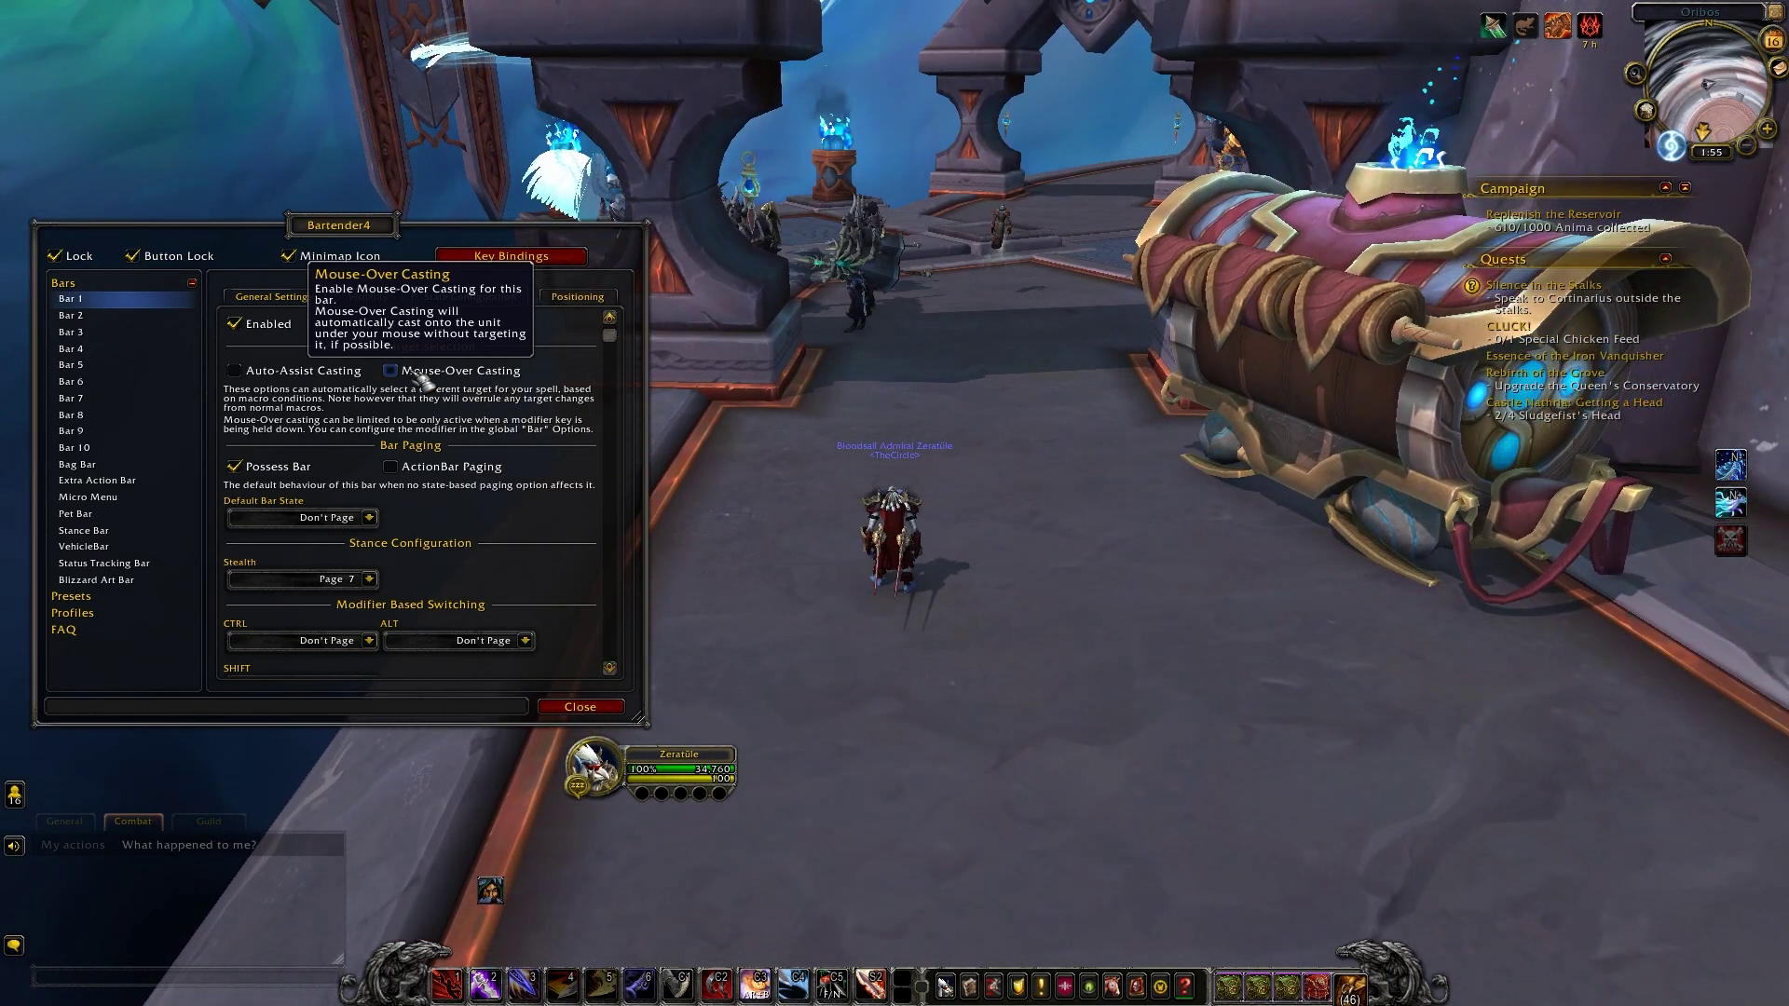
# - Toggle the character's Stealth ability on and off to examine how Bar 1 switches pages with the stance
pyautogui.scroll(-2, 537, 491)
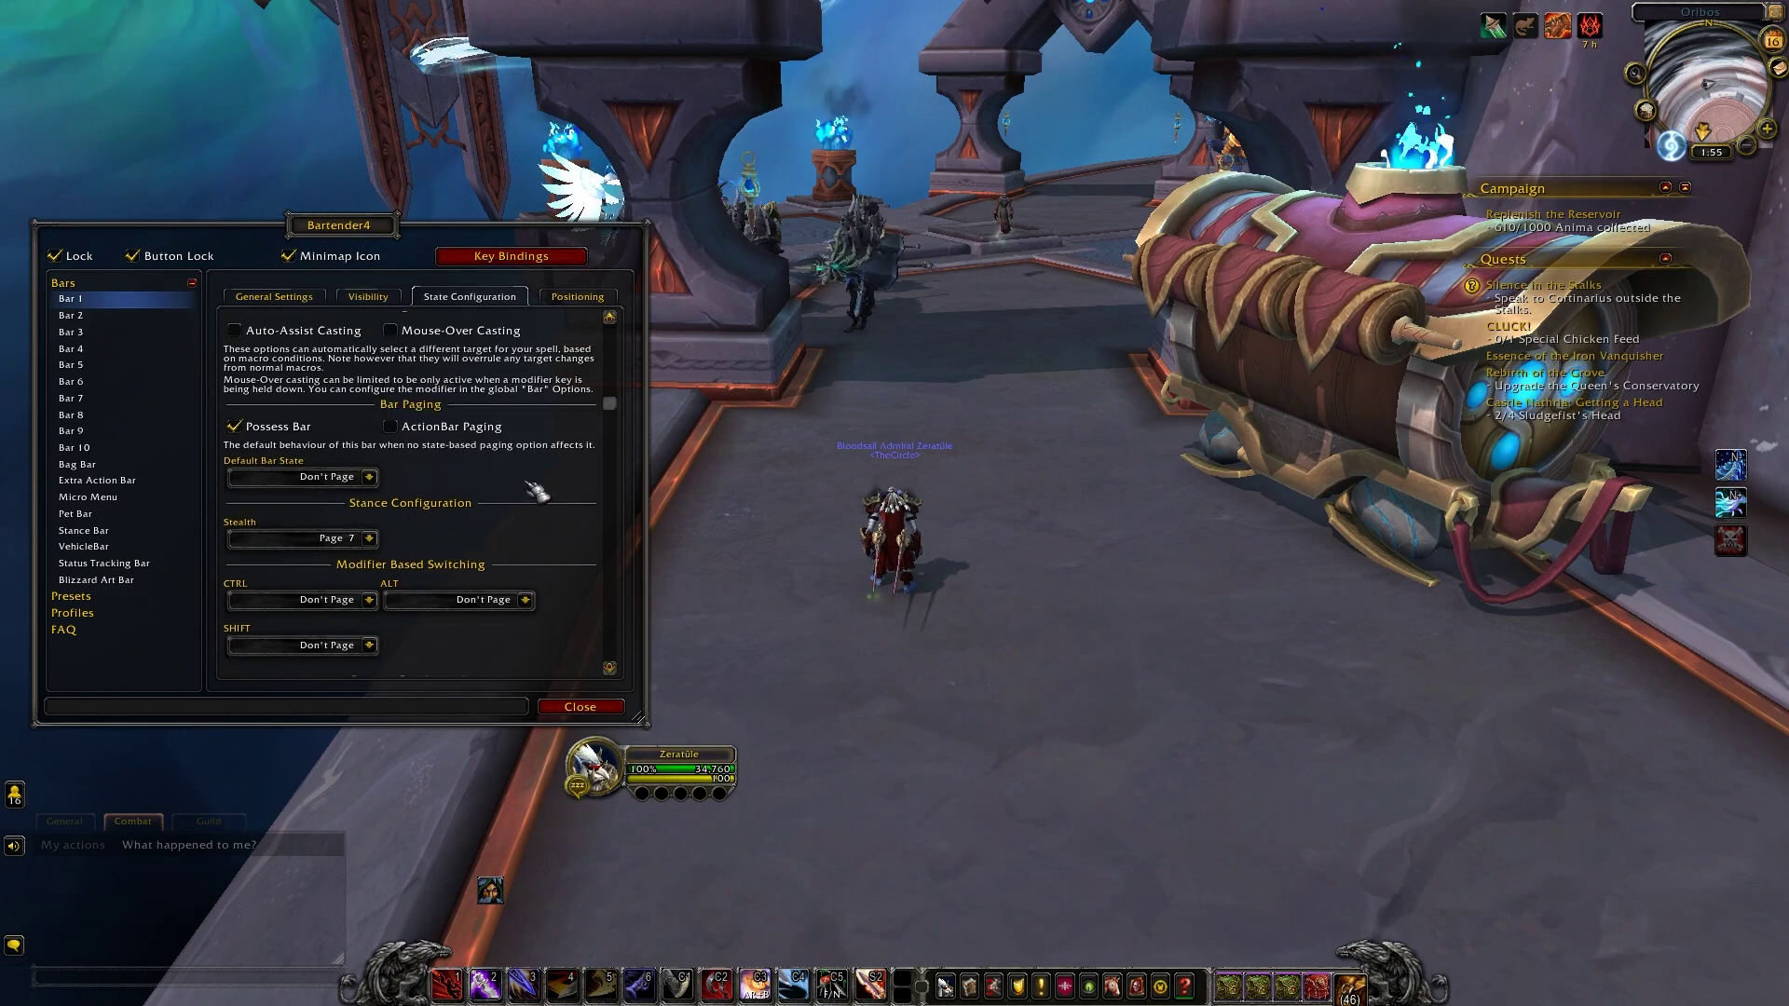
pyautogui.scroll(-2, 536, 491)
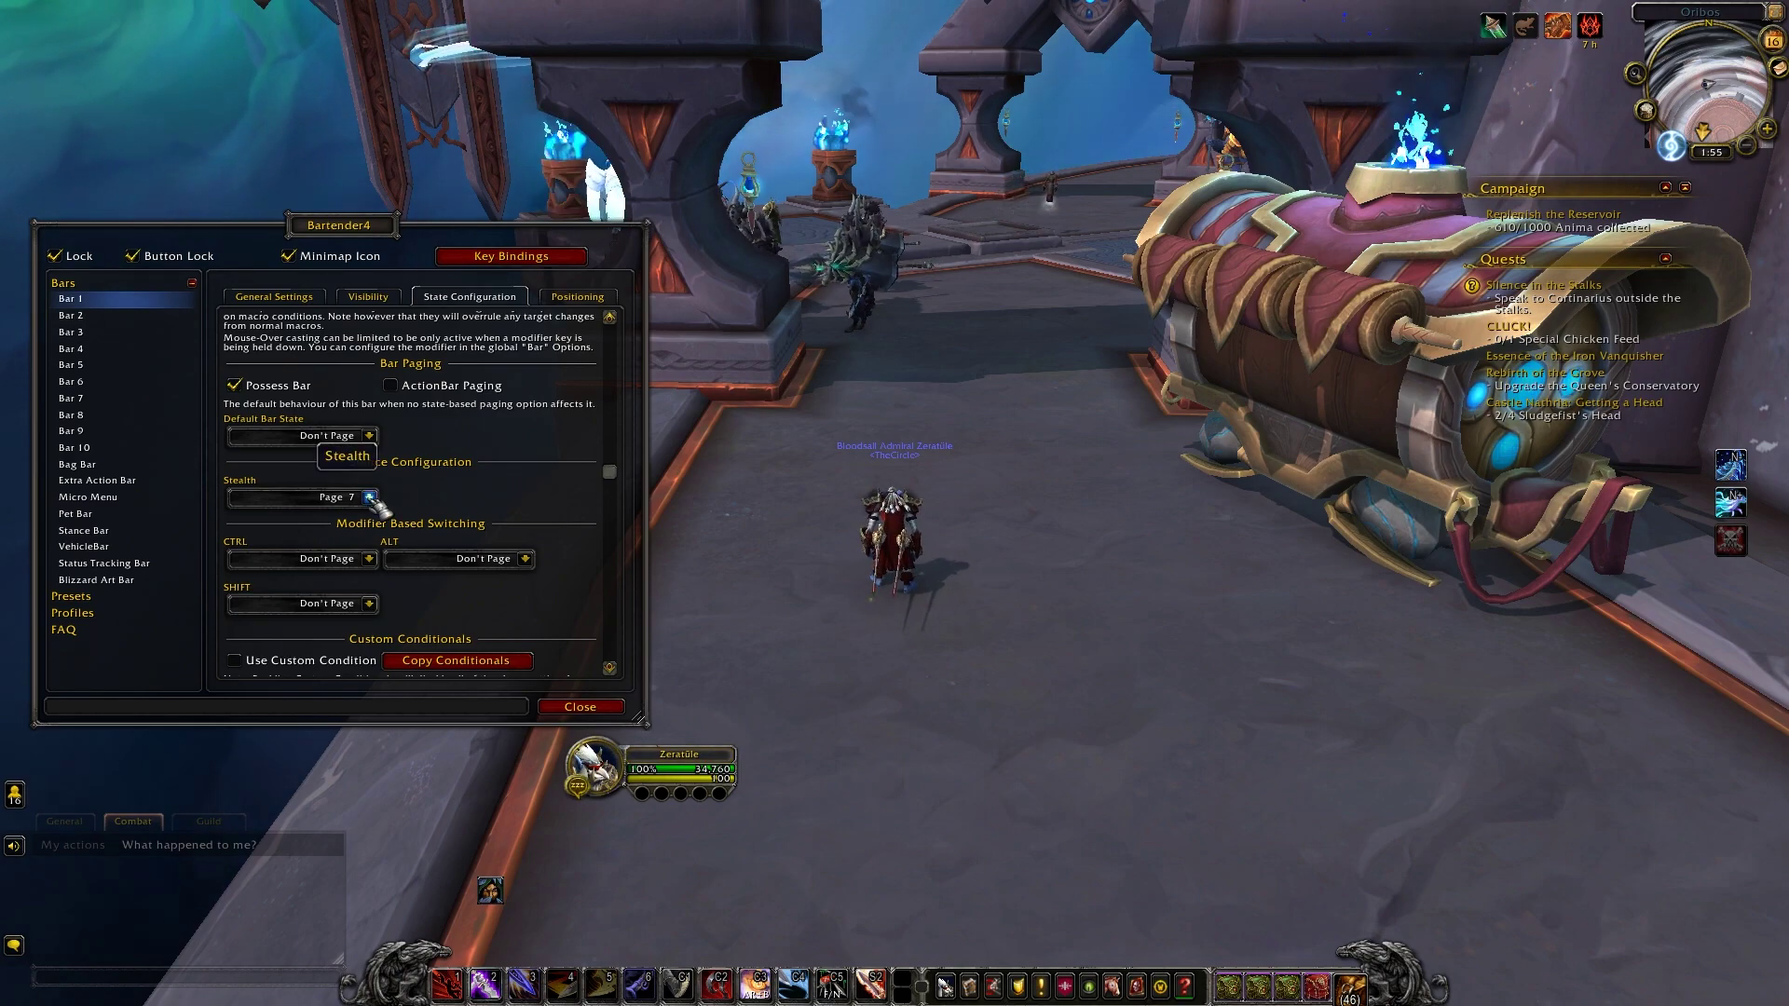
pyautogui.click(491, 888)
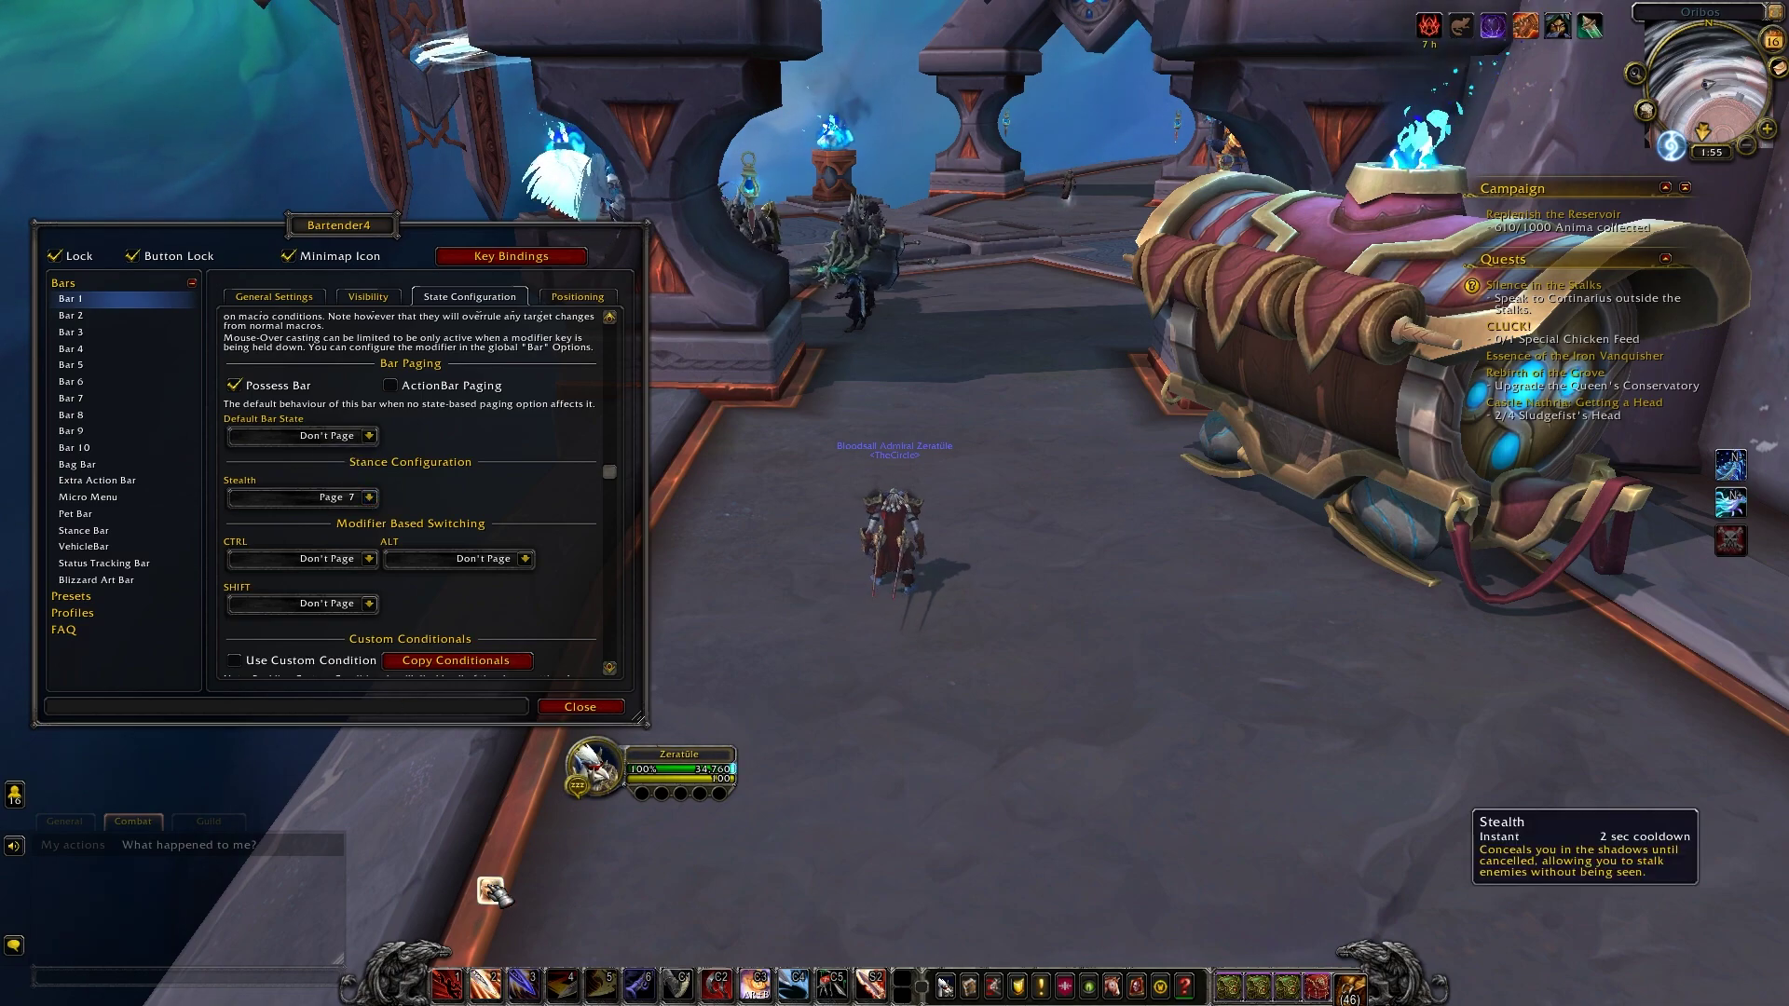
pyautogui.click(489, 885)
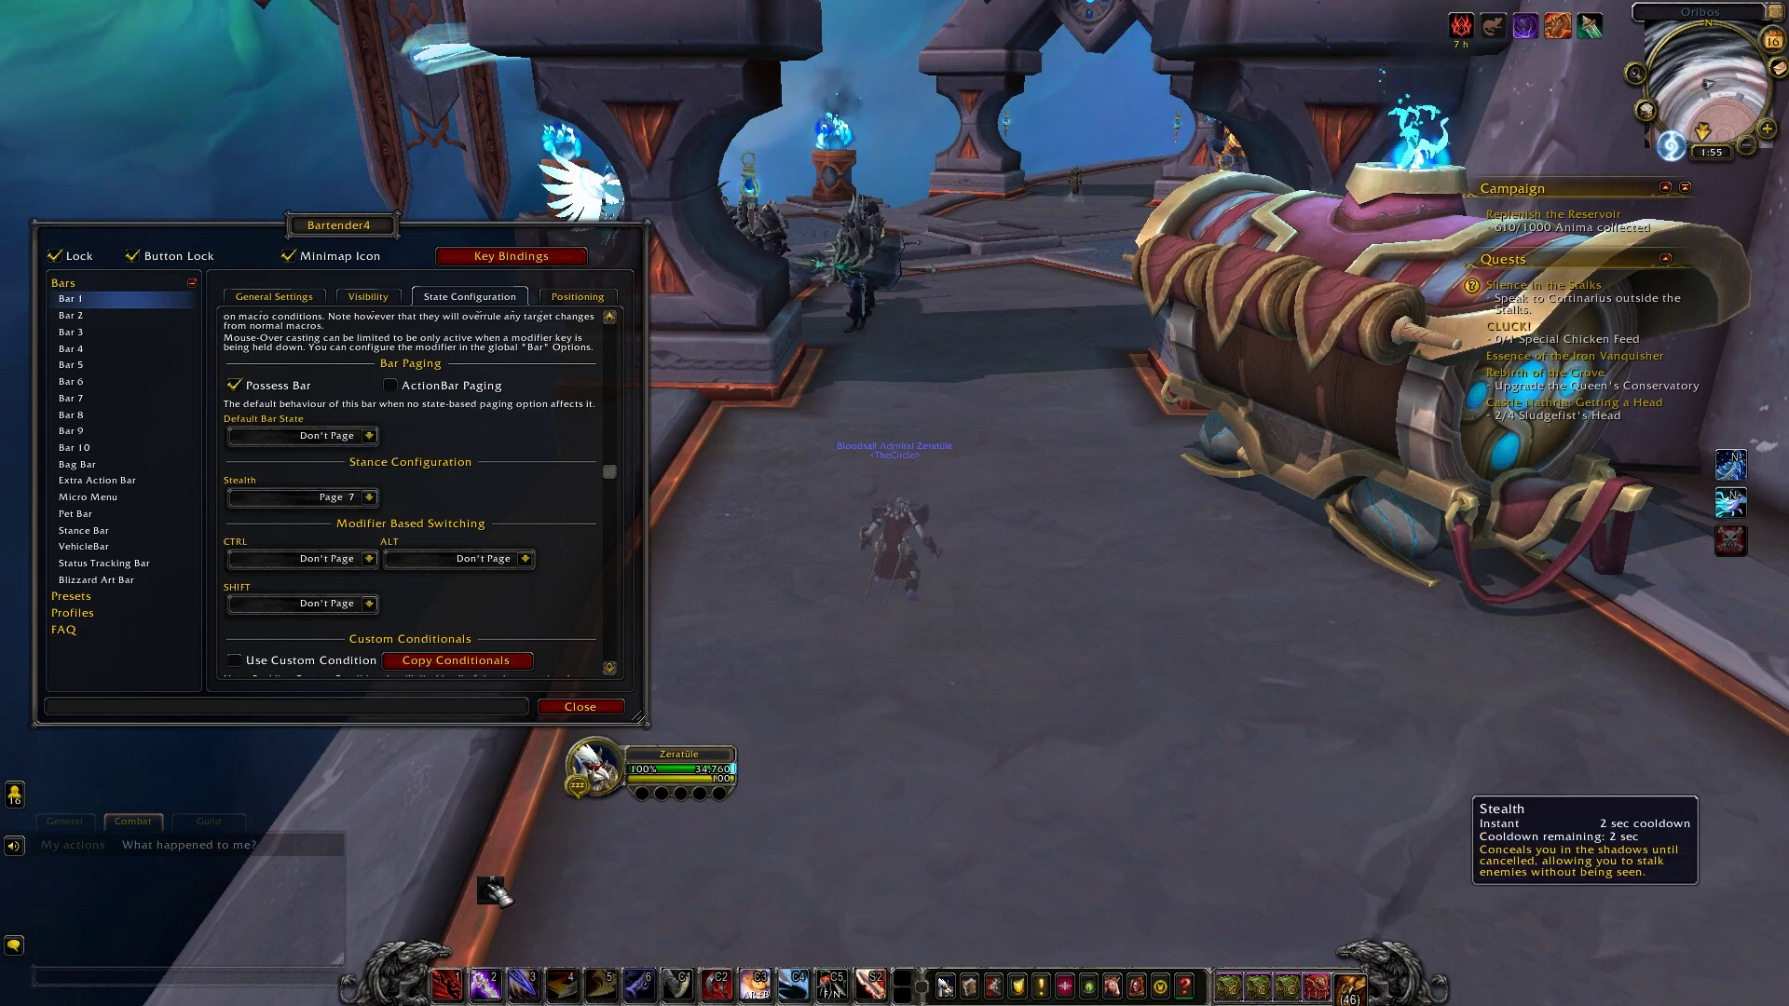
pyautogui.press('2')
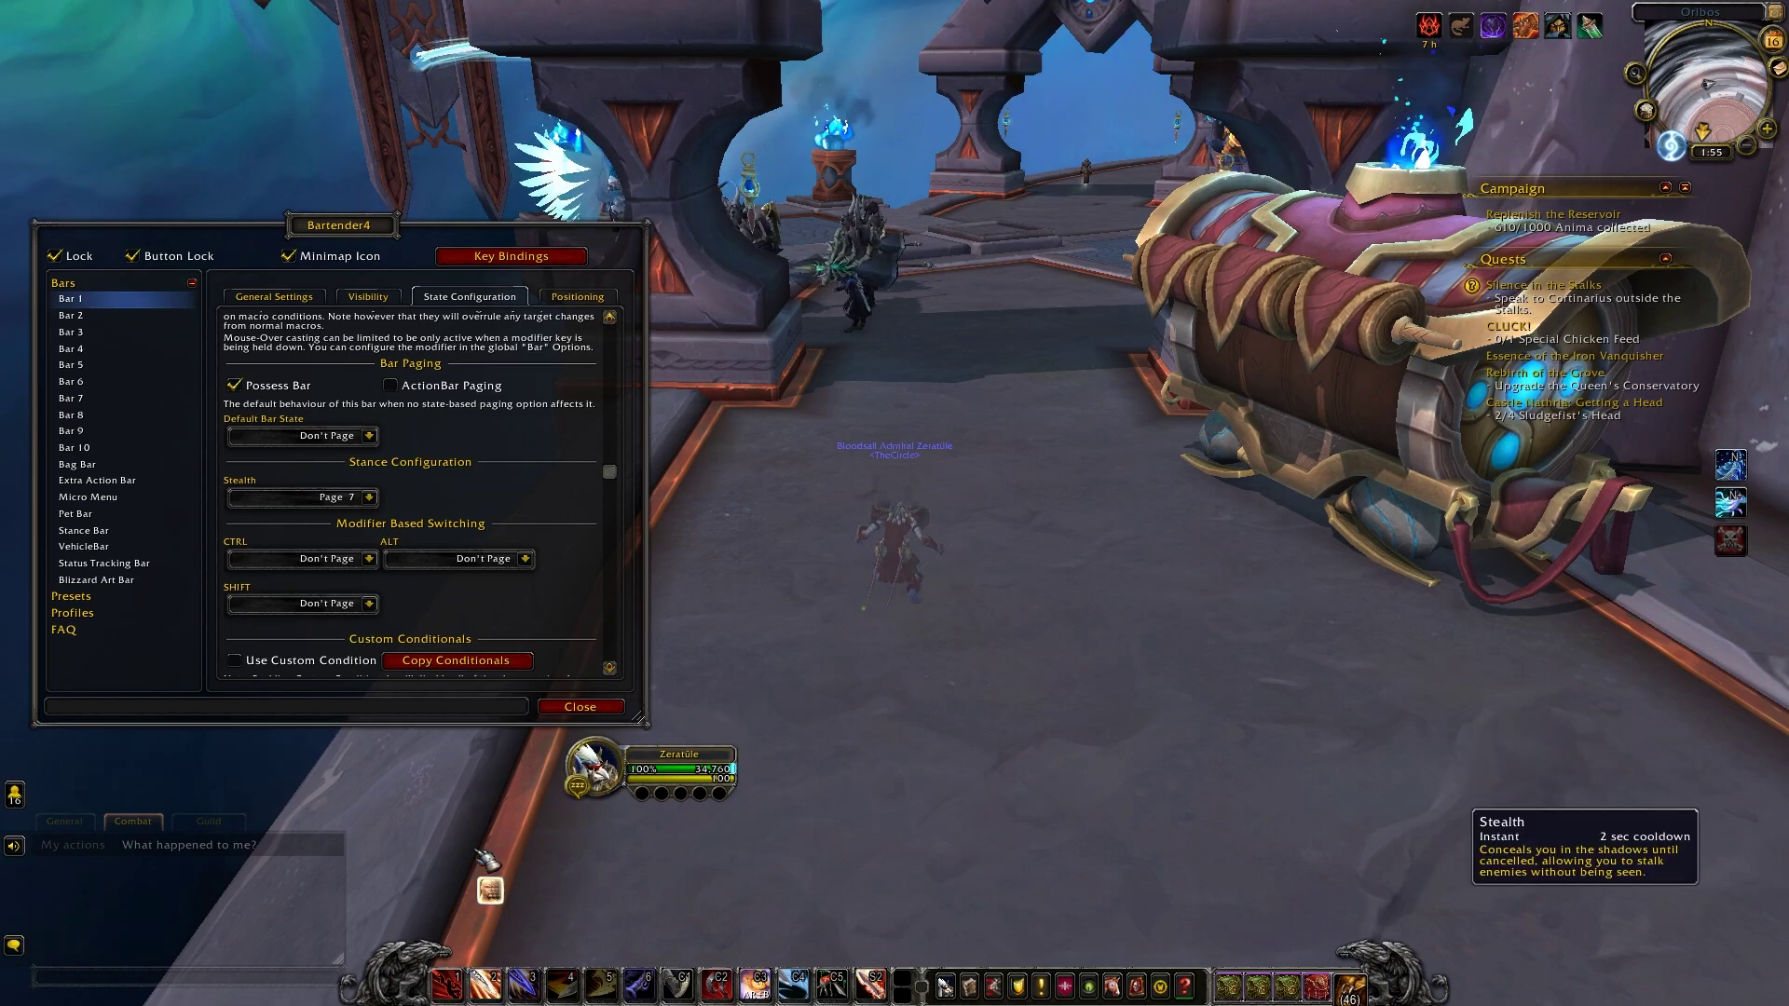
pyautogui.press('2')
# - Try Page 5 for Bar 1's Stealth stance, restoring it to Page 7
pyautogui.click(370, 498)
pyautogui.click(279, 607)
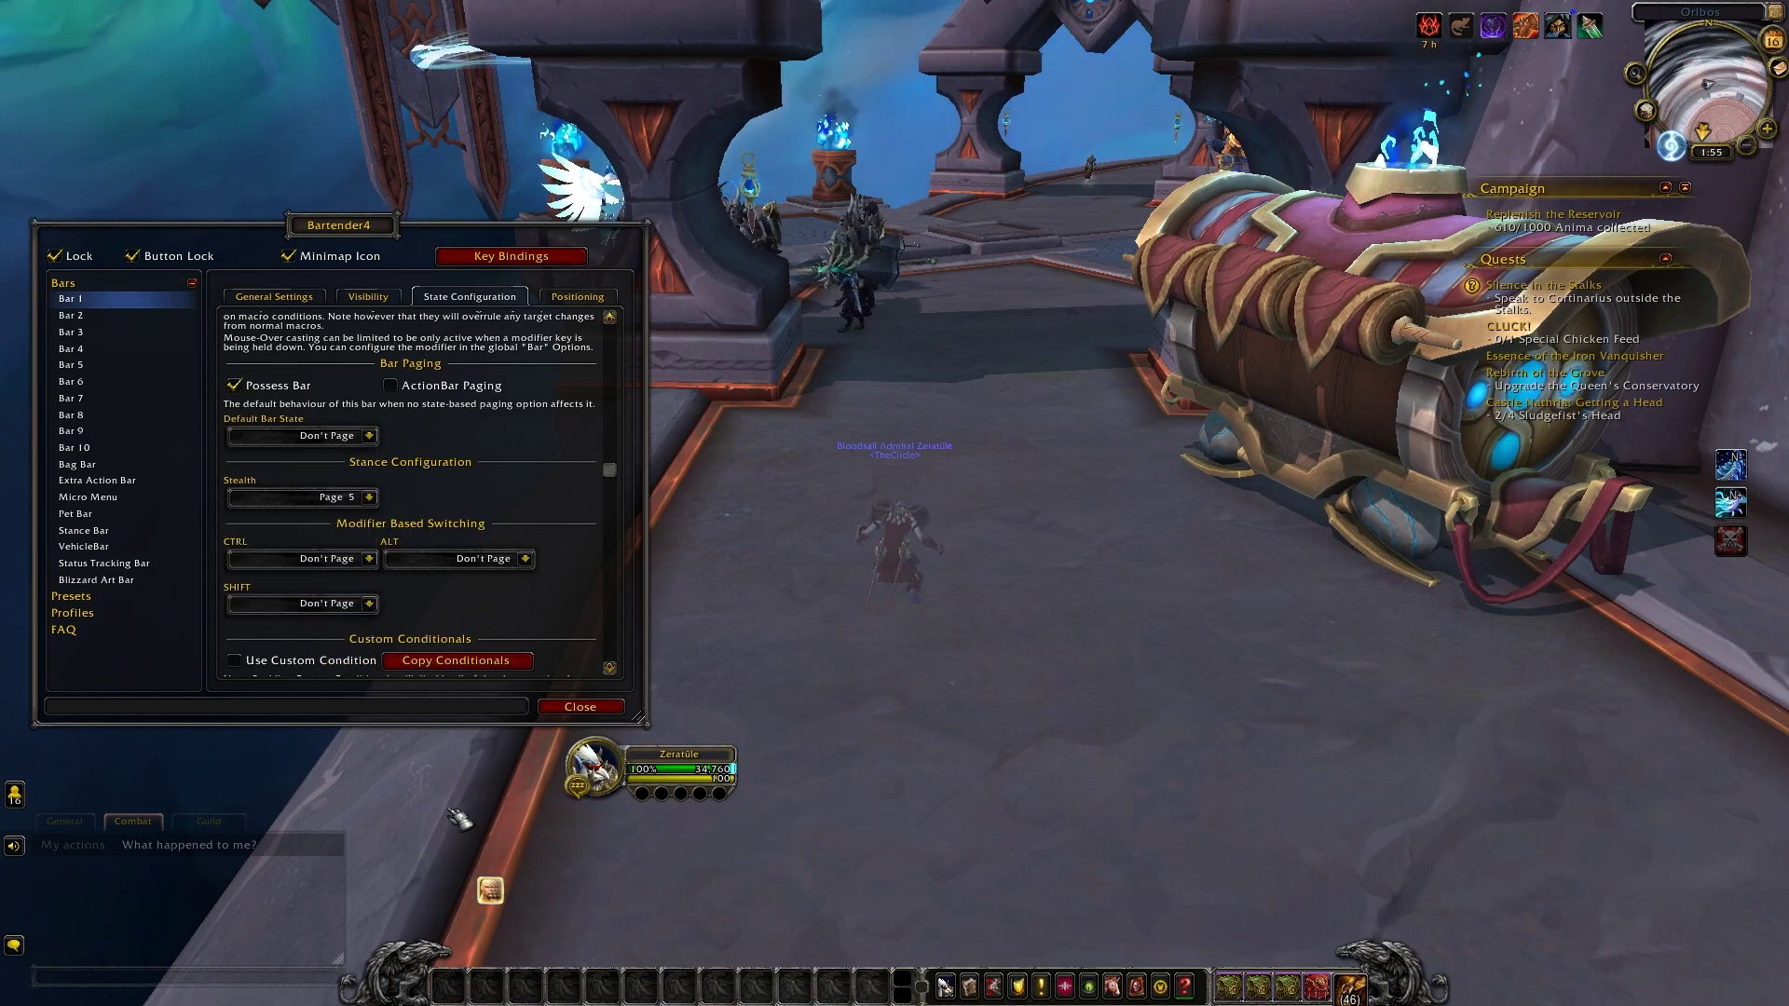
pyautogui.click(370, 498)
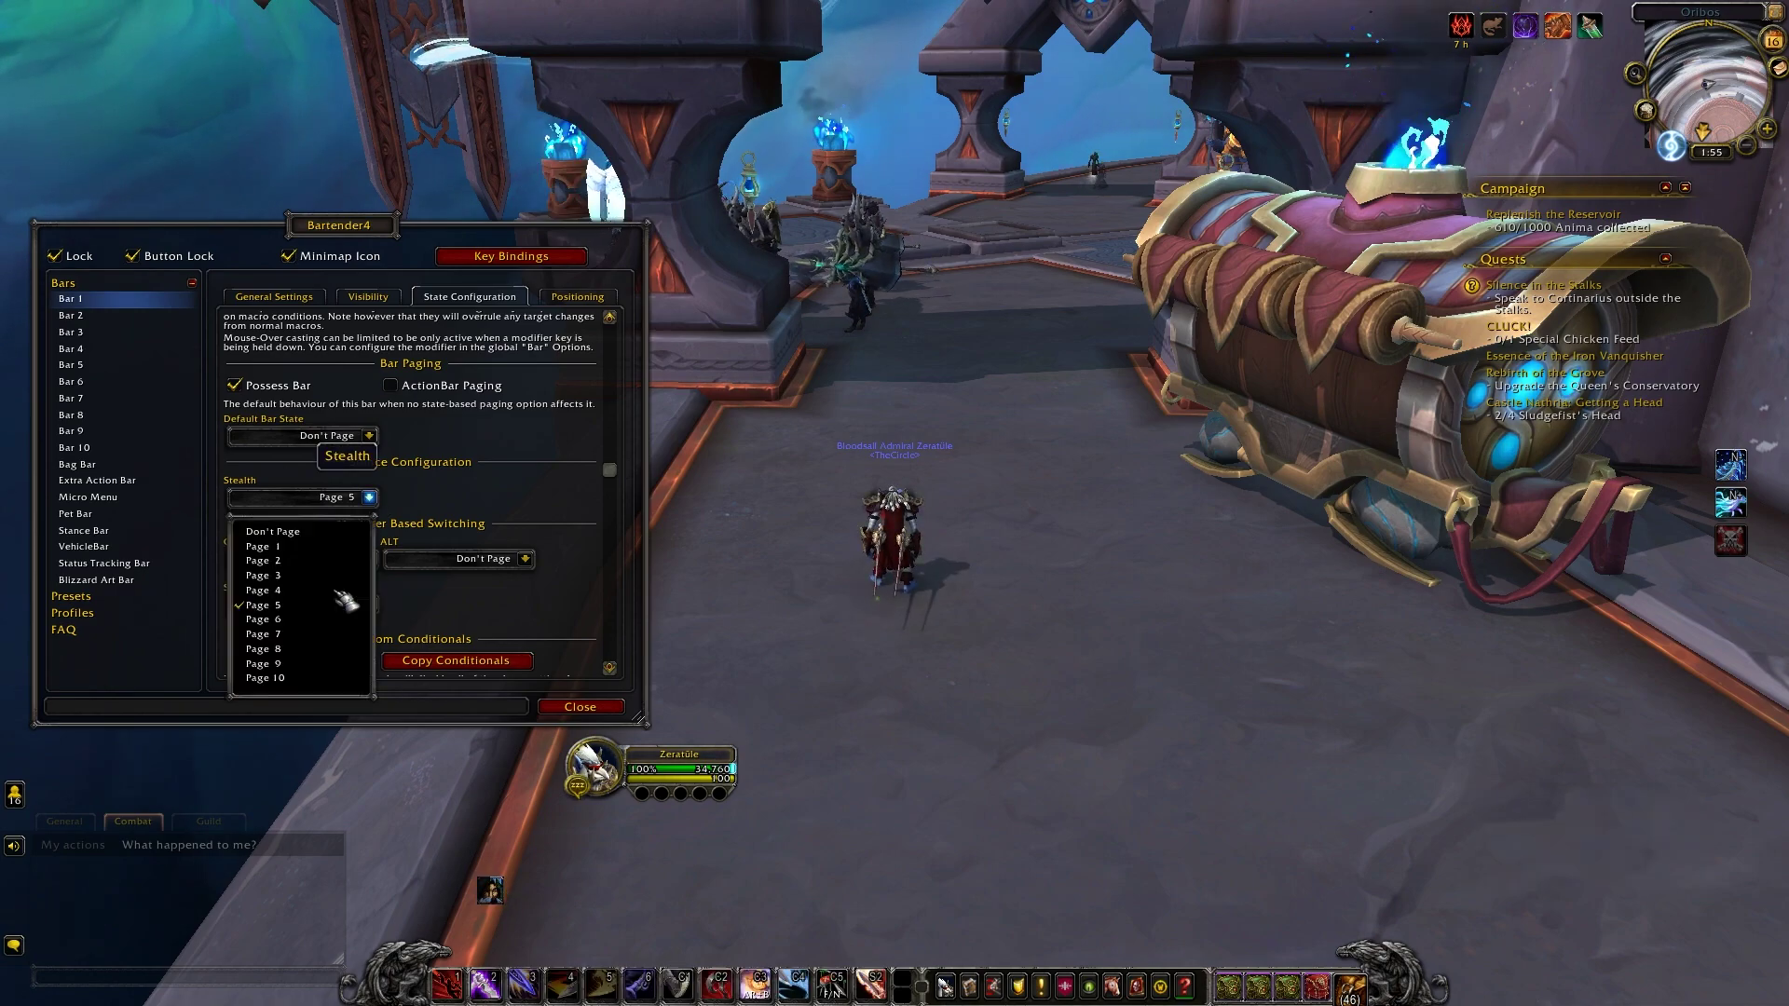
pyautogui.click(352, 630)
# - Set Bar 1's modifier-based switching to Page 2 for CTRL and Page 3 for ALT
pyautogui.click(370, 559)
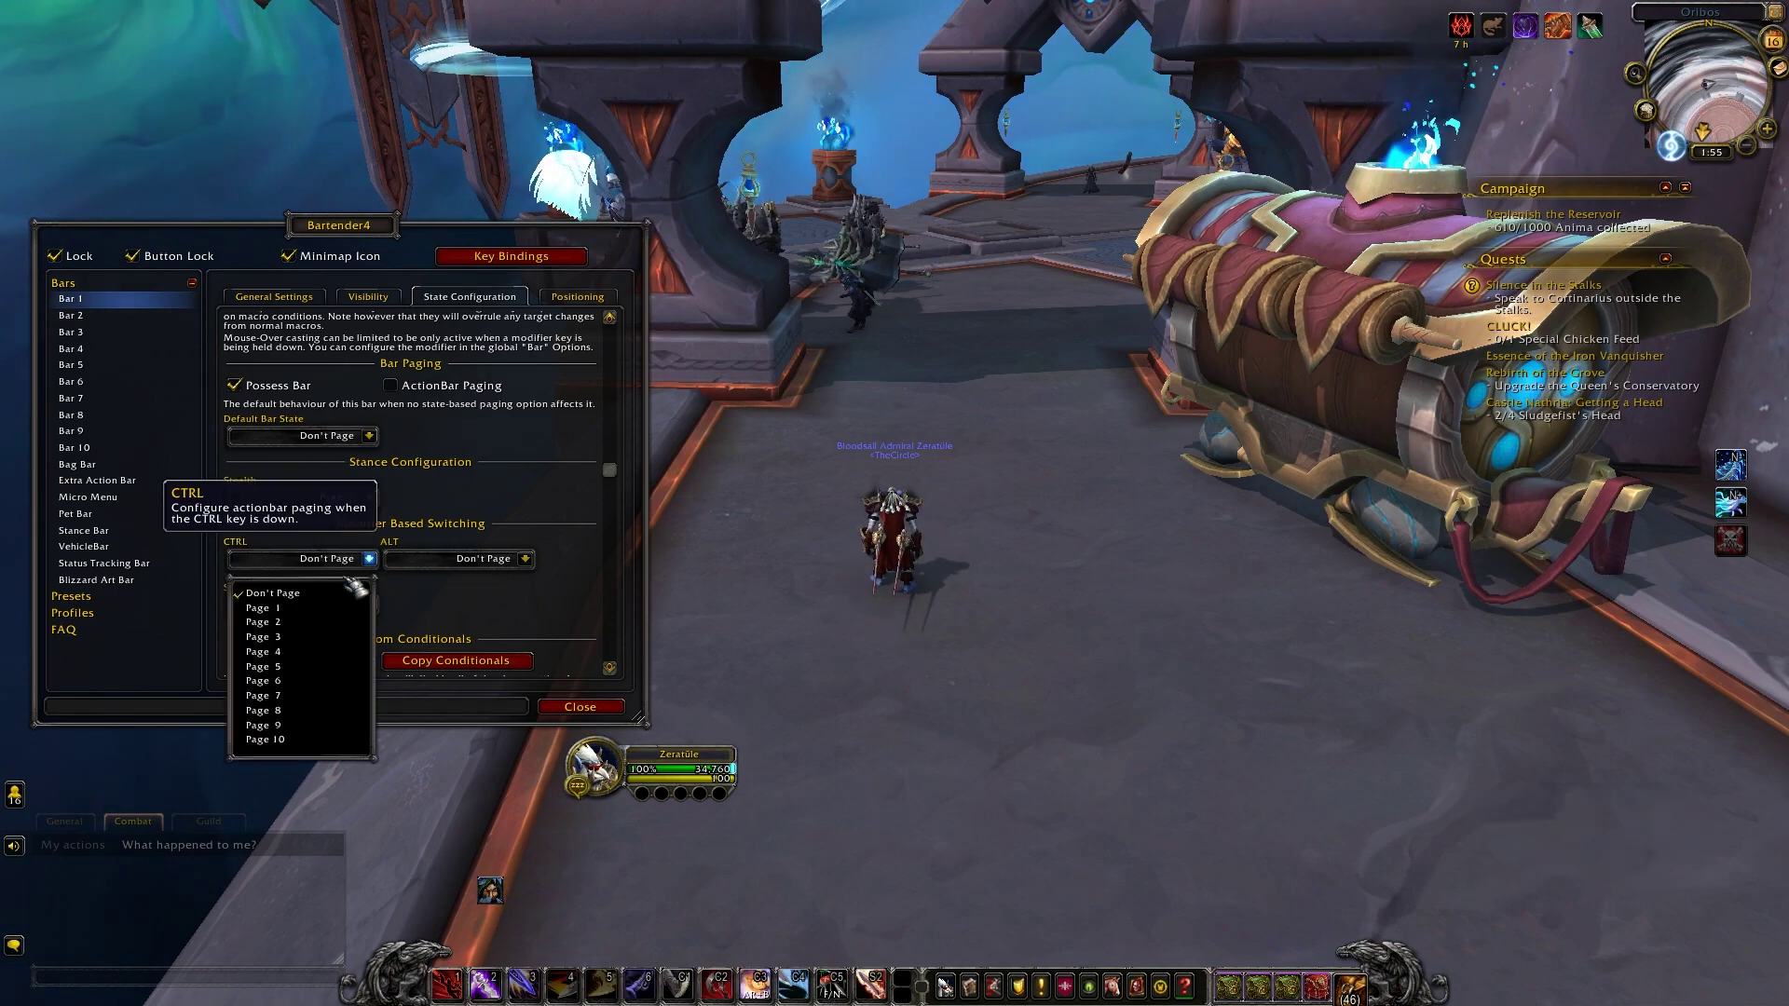
pyautogui.click(295, 622)
pyautogui.click(526, 559)
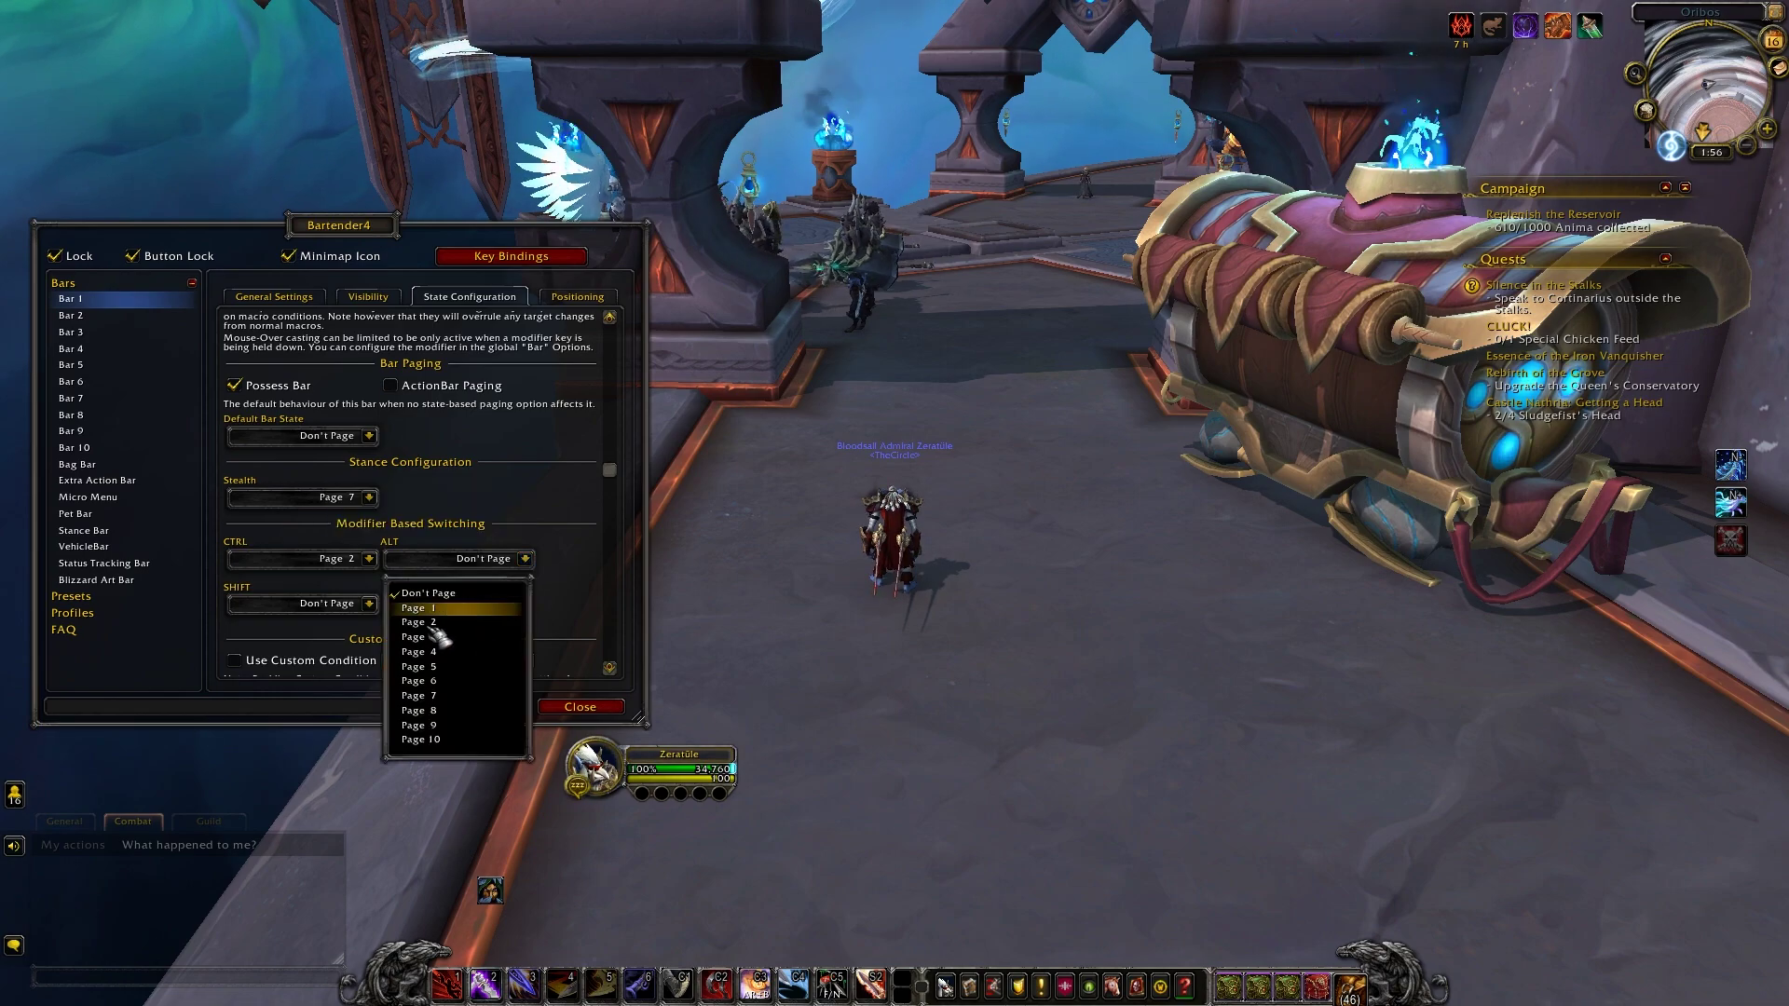
pyautogui.click(430, 641)
# - Test Bar 1's page switching with the ALT and CTRL modifiers
pyautogui.press('alt')
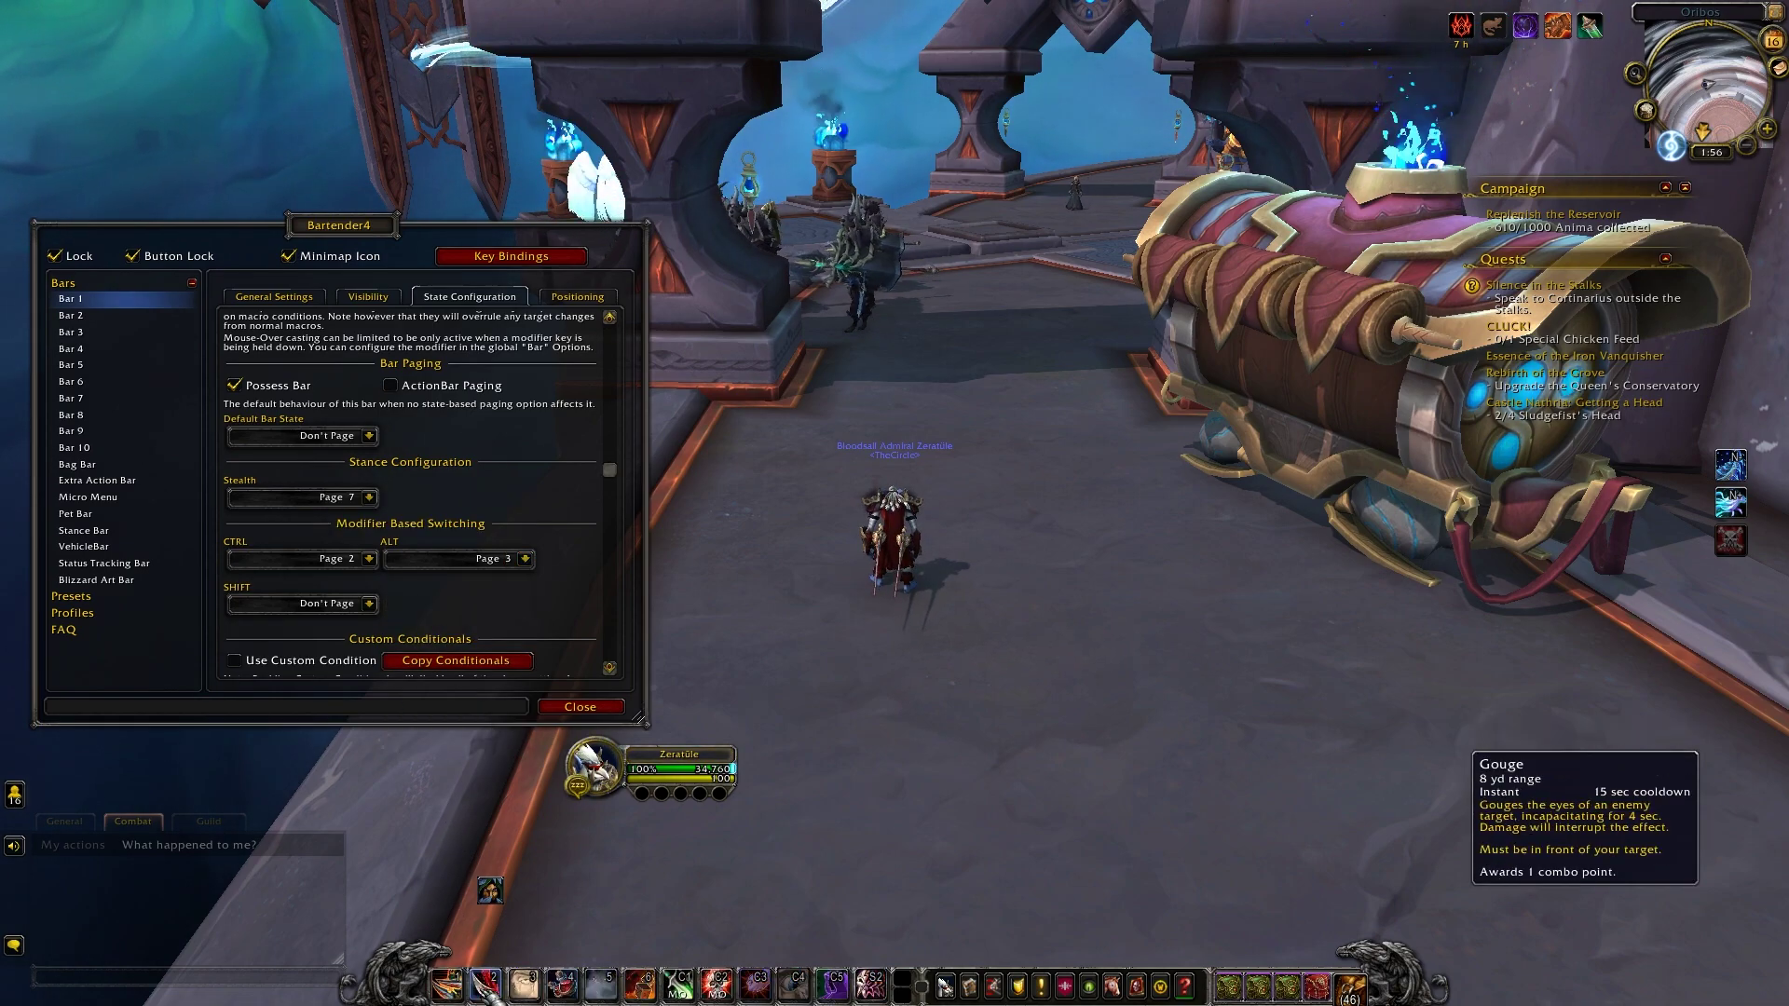
pyautogui.press('alt')
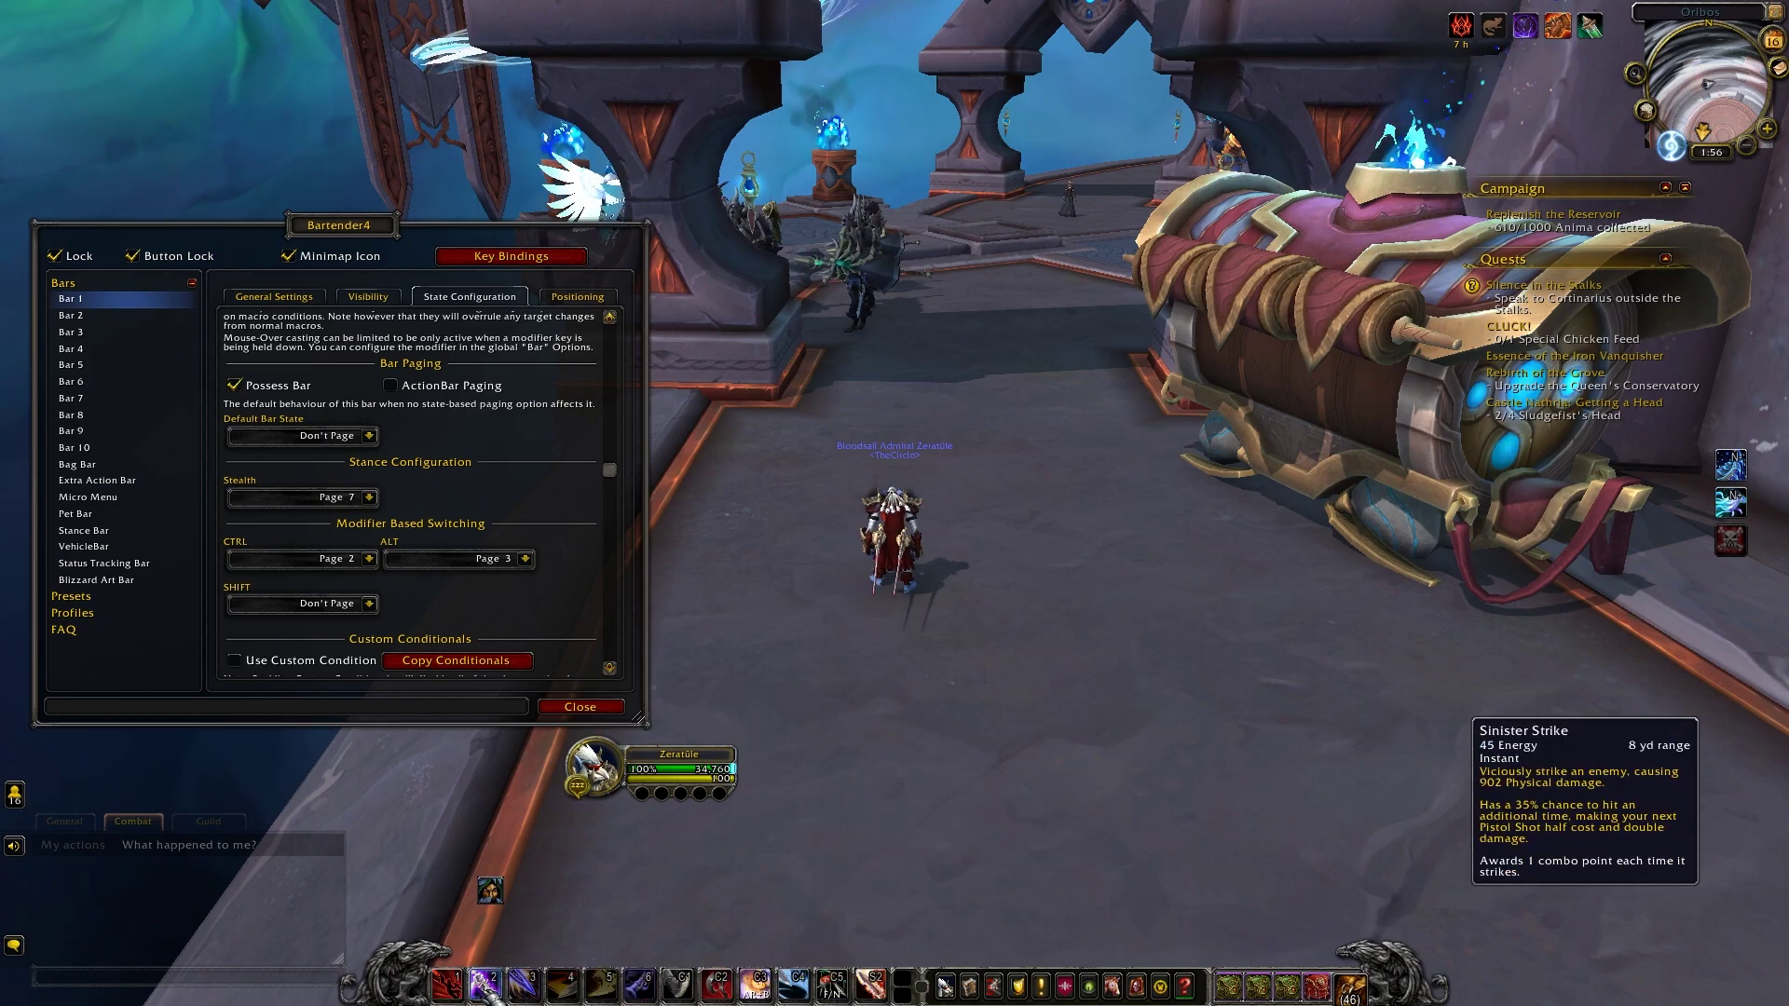
pyautogui.press('alt')
pyautogui.press('alt')
pyautogui.press('alt')
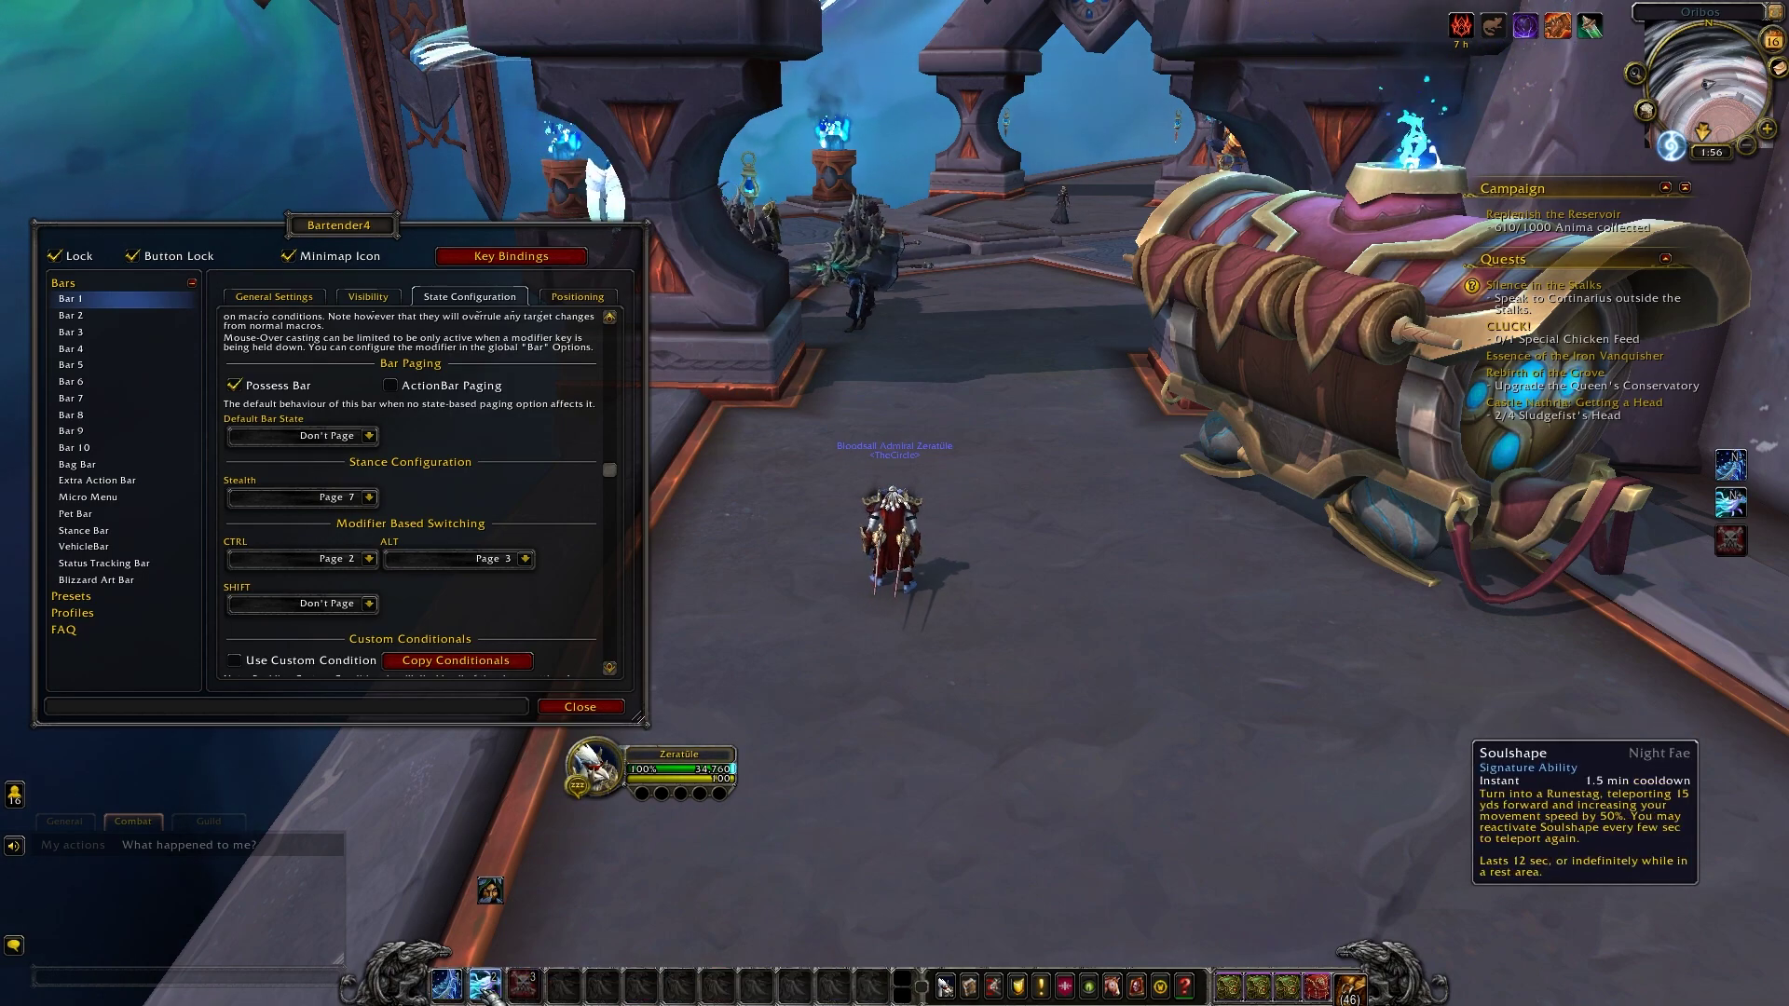
pyautogui.press('ctrl')
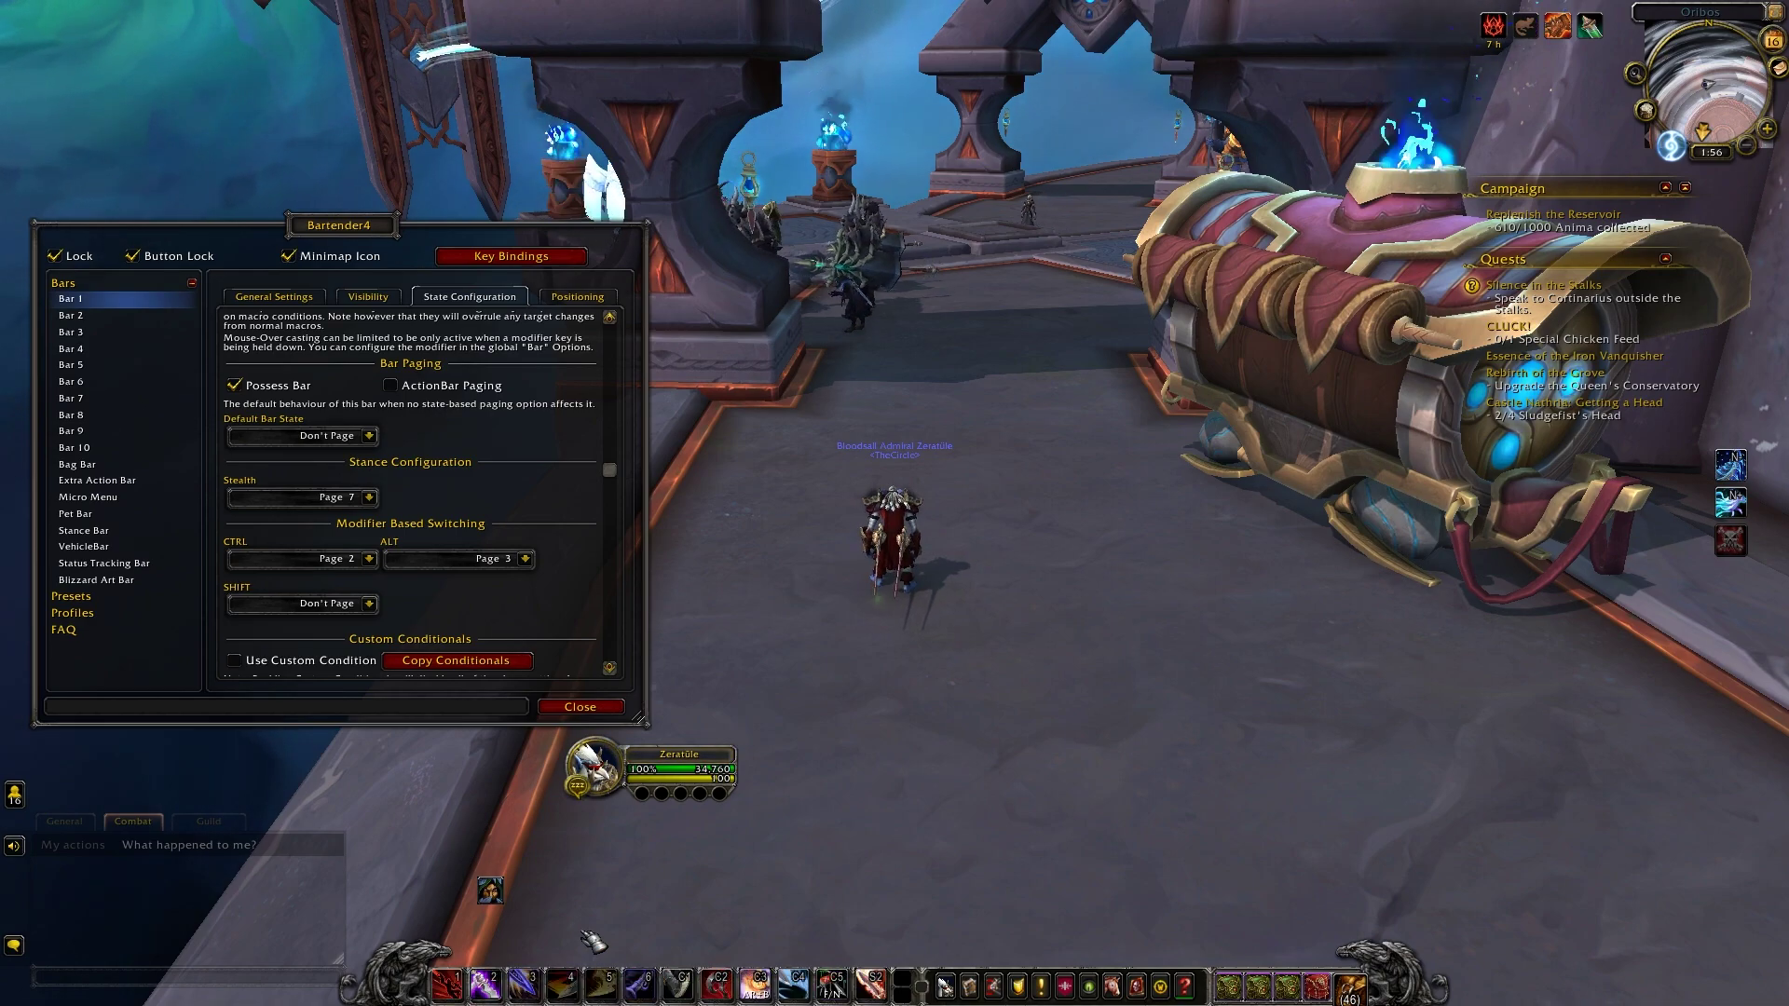
# - Return both the CTRL and ALT modifier switching of Bar 1 to Don't Page
pyautogui.click(369, 559)
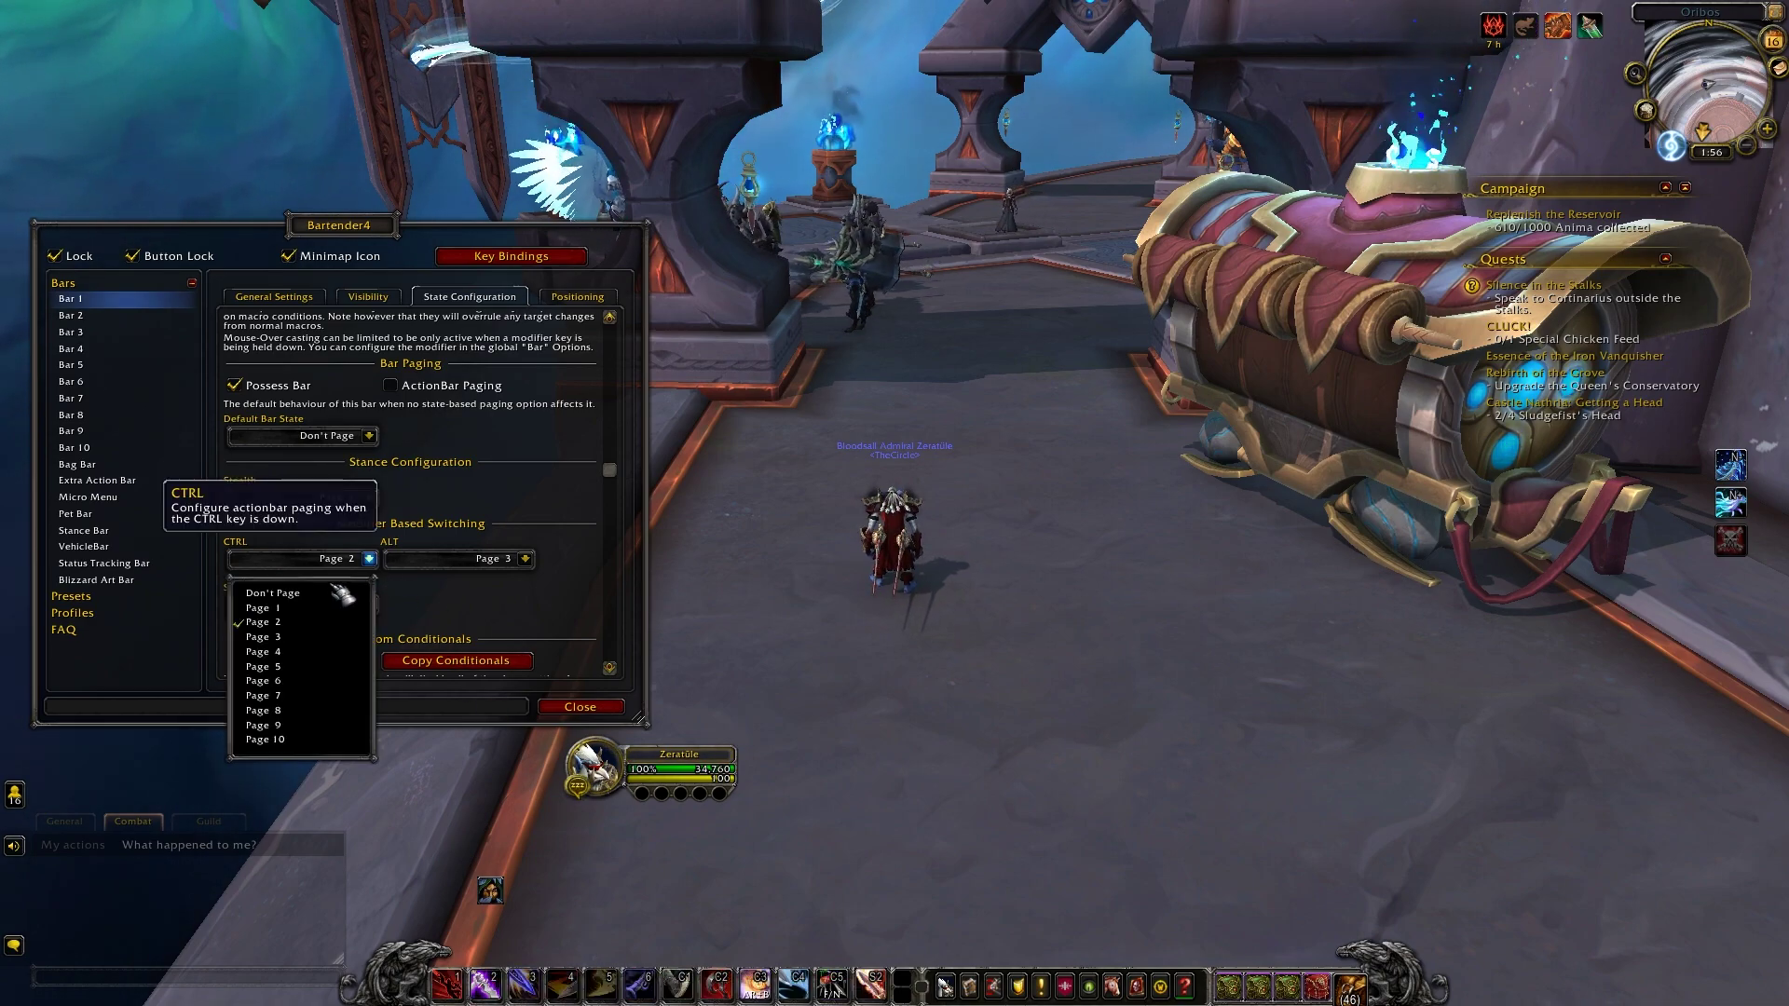
pyautogui.click(265, 587)
pyautogui.click(526, 559)
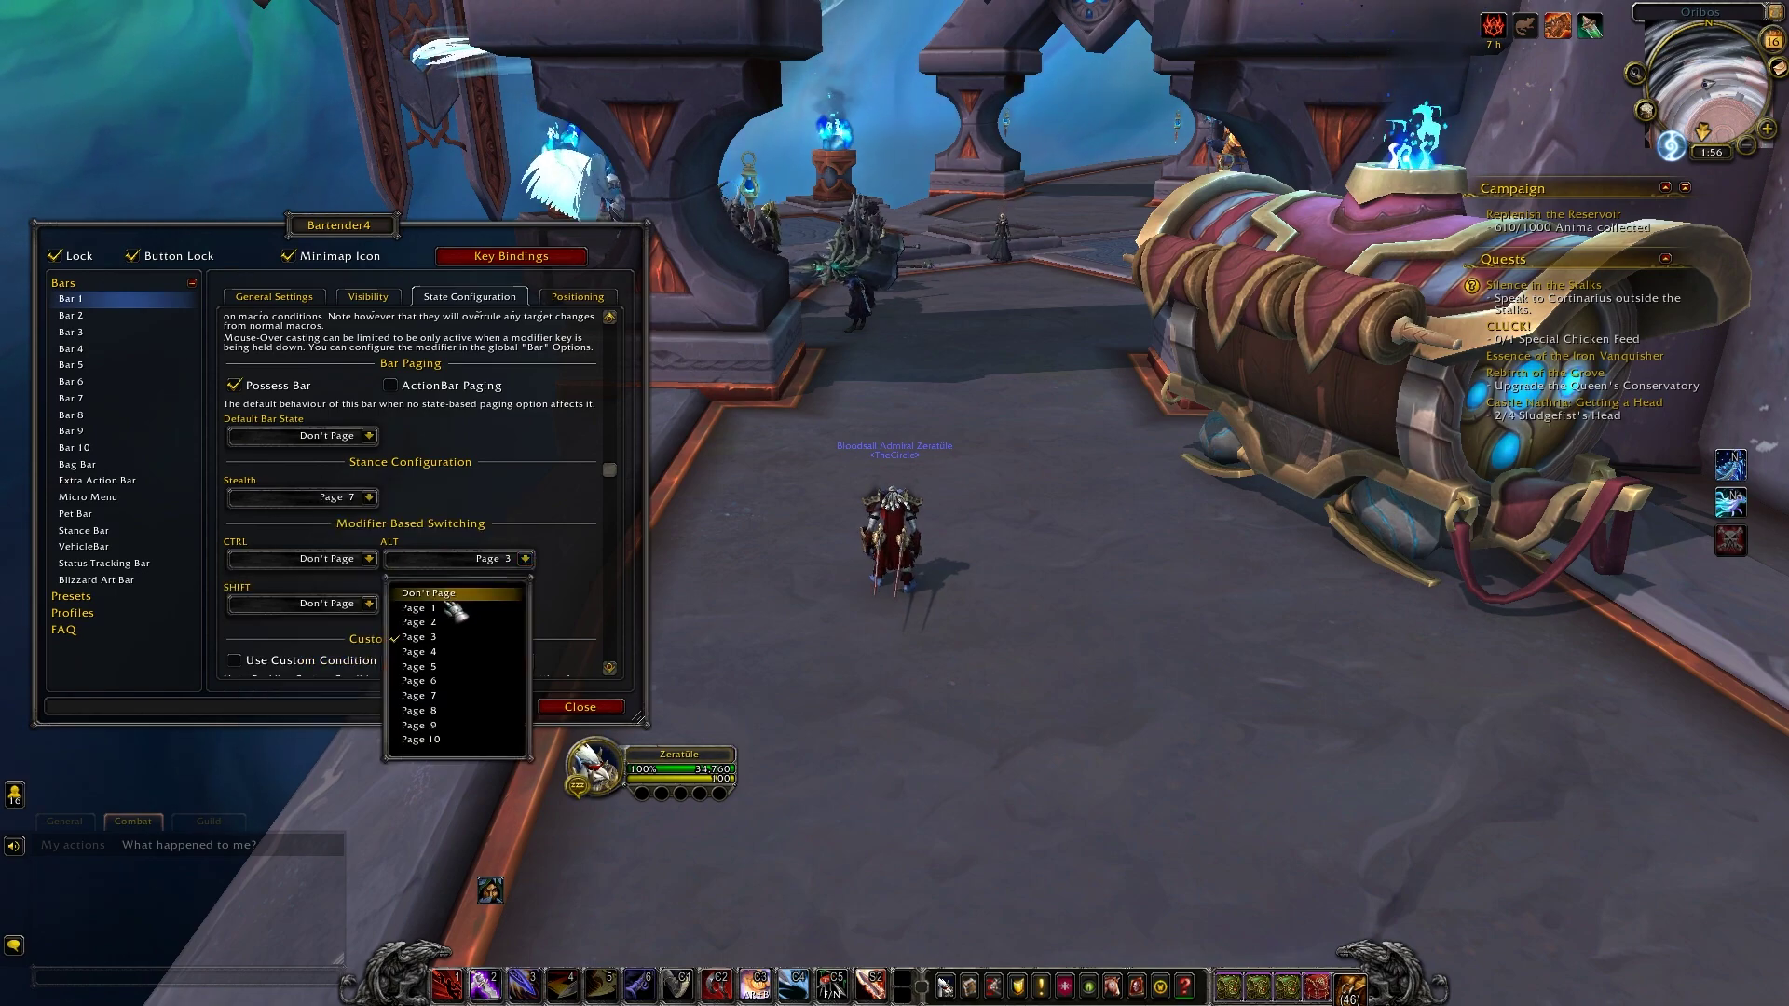
pyautogui.click(448, 600)
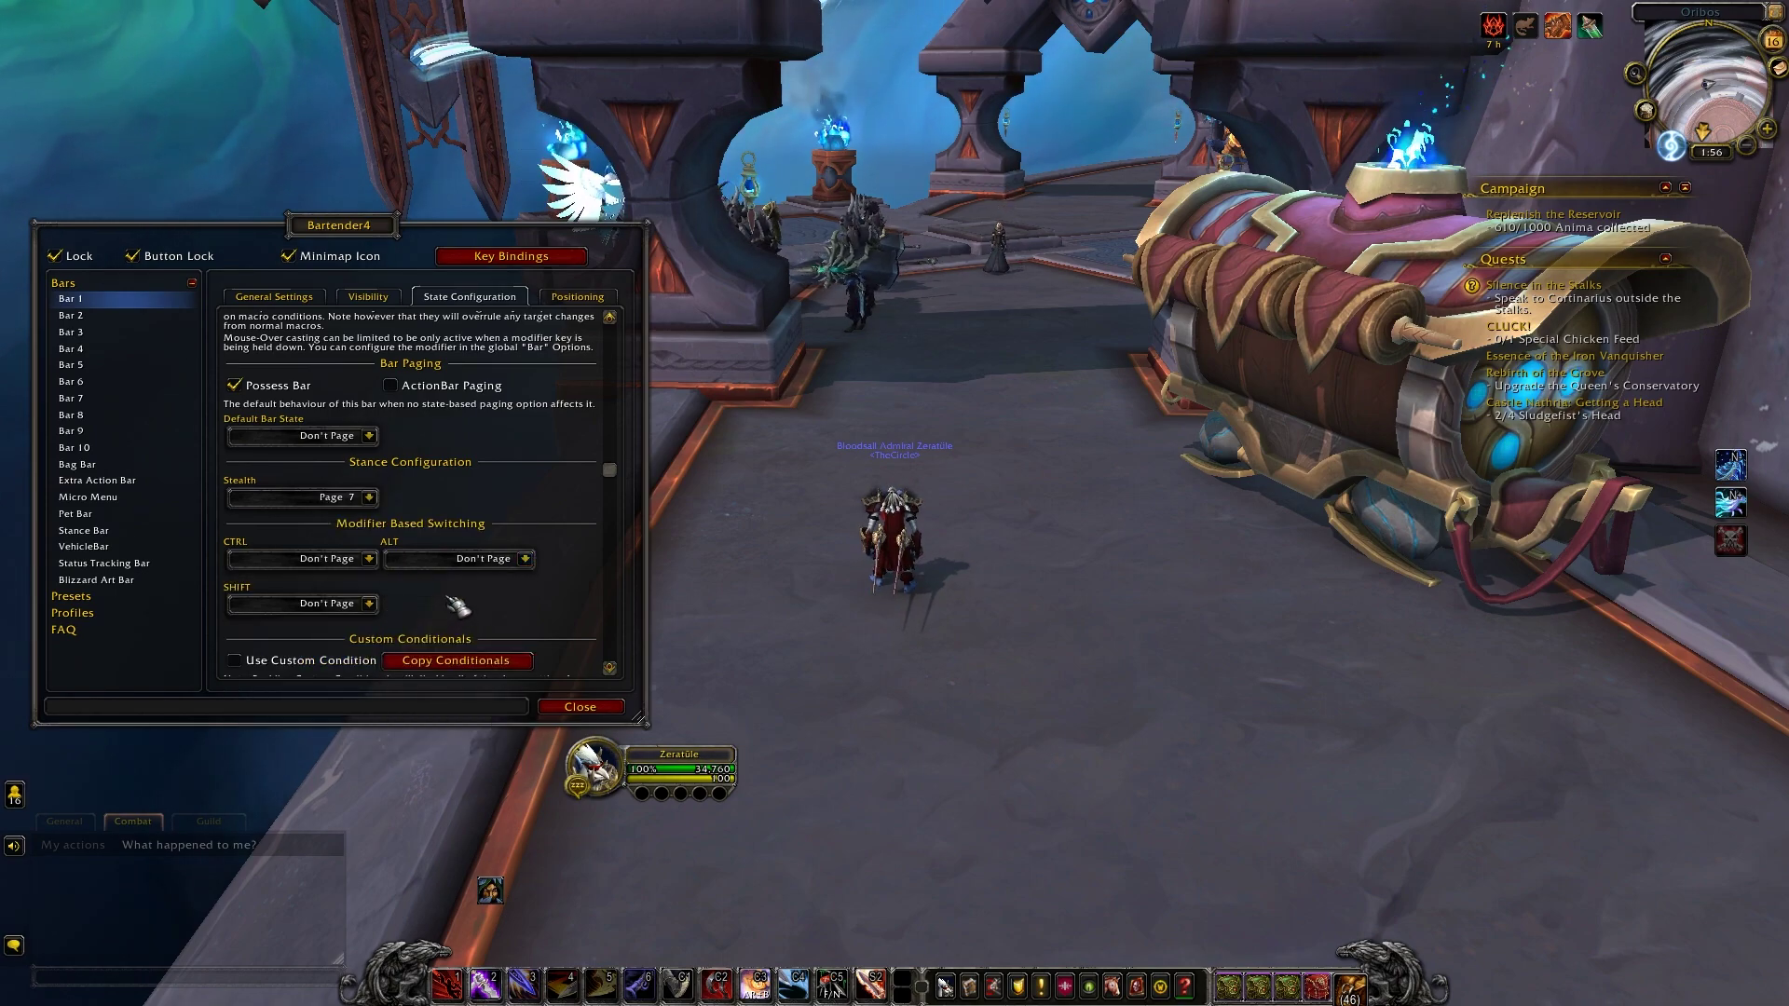
# - Open Bar 1's positioning options and lower its Y Offset to 41
pyautogui.scroll(-2, 457, 604)
pyautogui.scroll(-2, 457, 564)
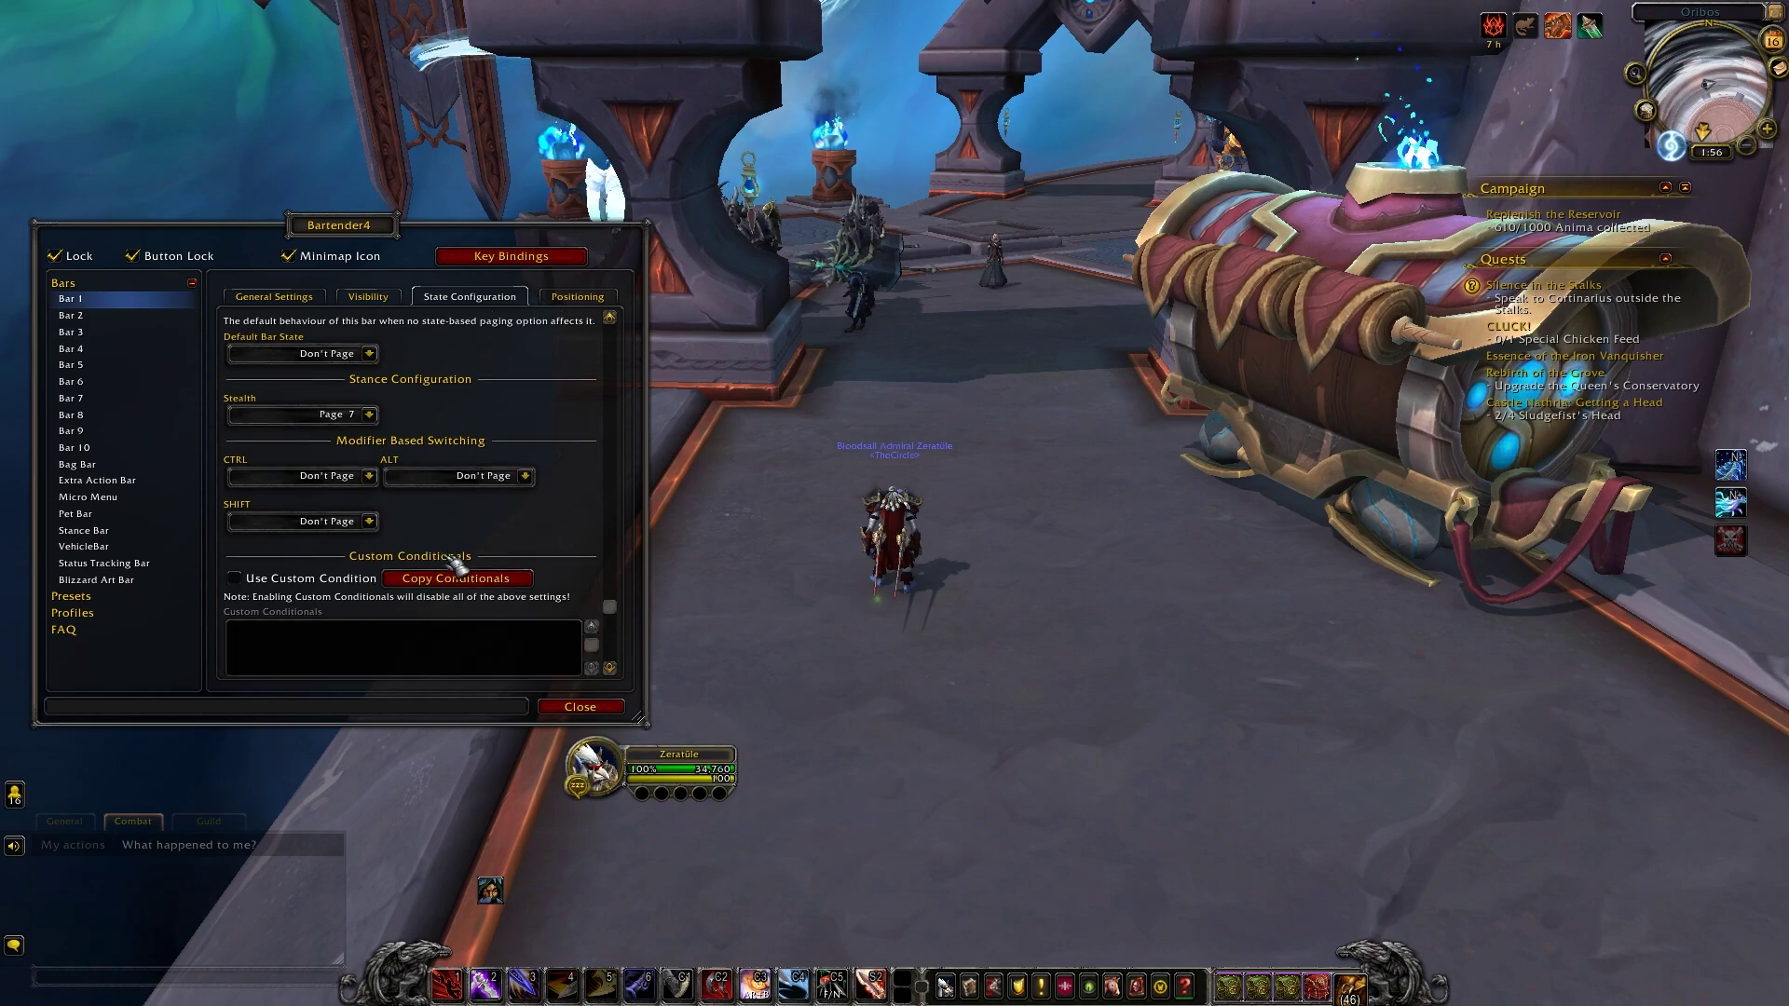
pyautogui.scroll(6, 436, 540)
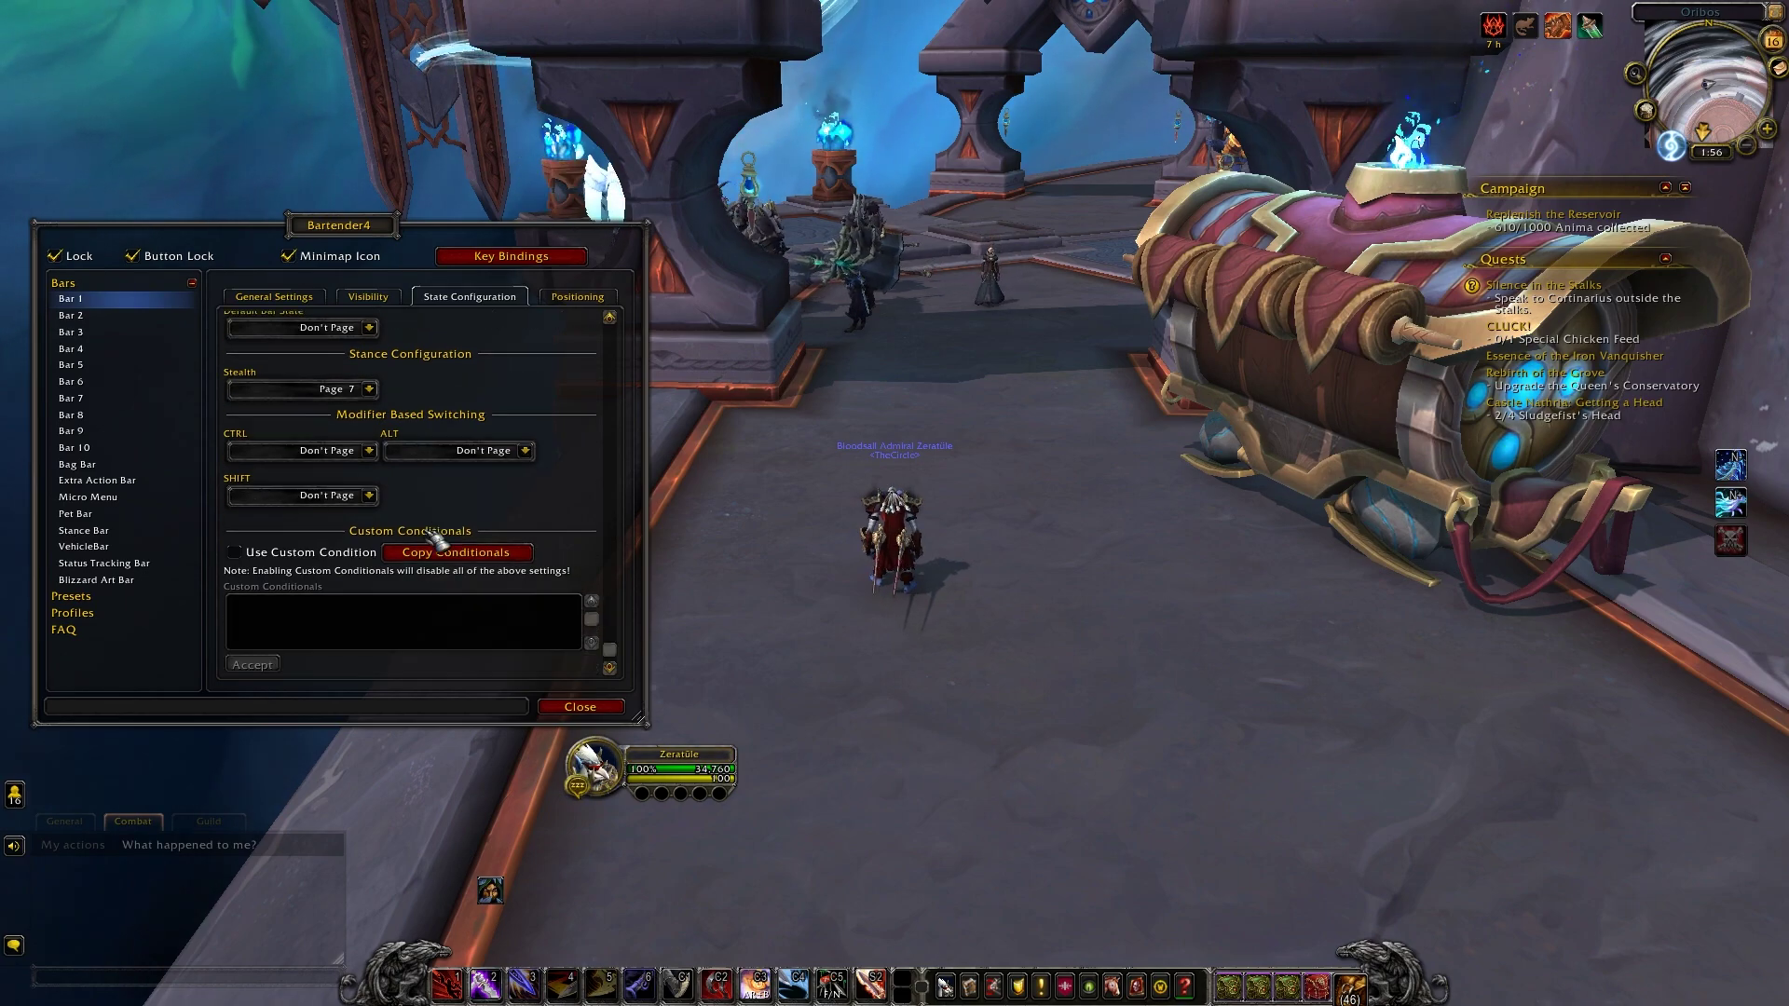
pyautogui.click(592, 299)
pyautogui.click(391, 433)
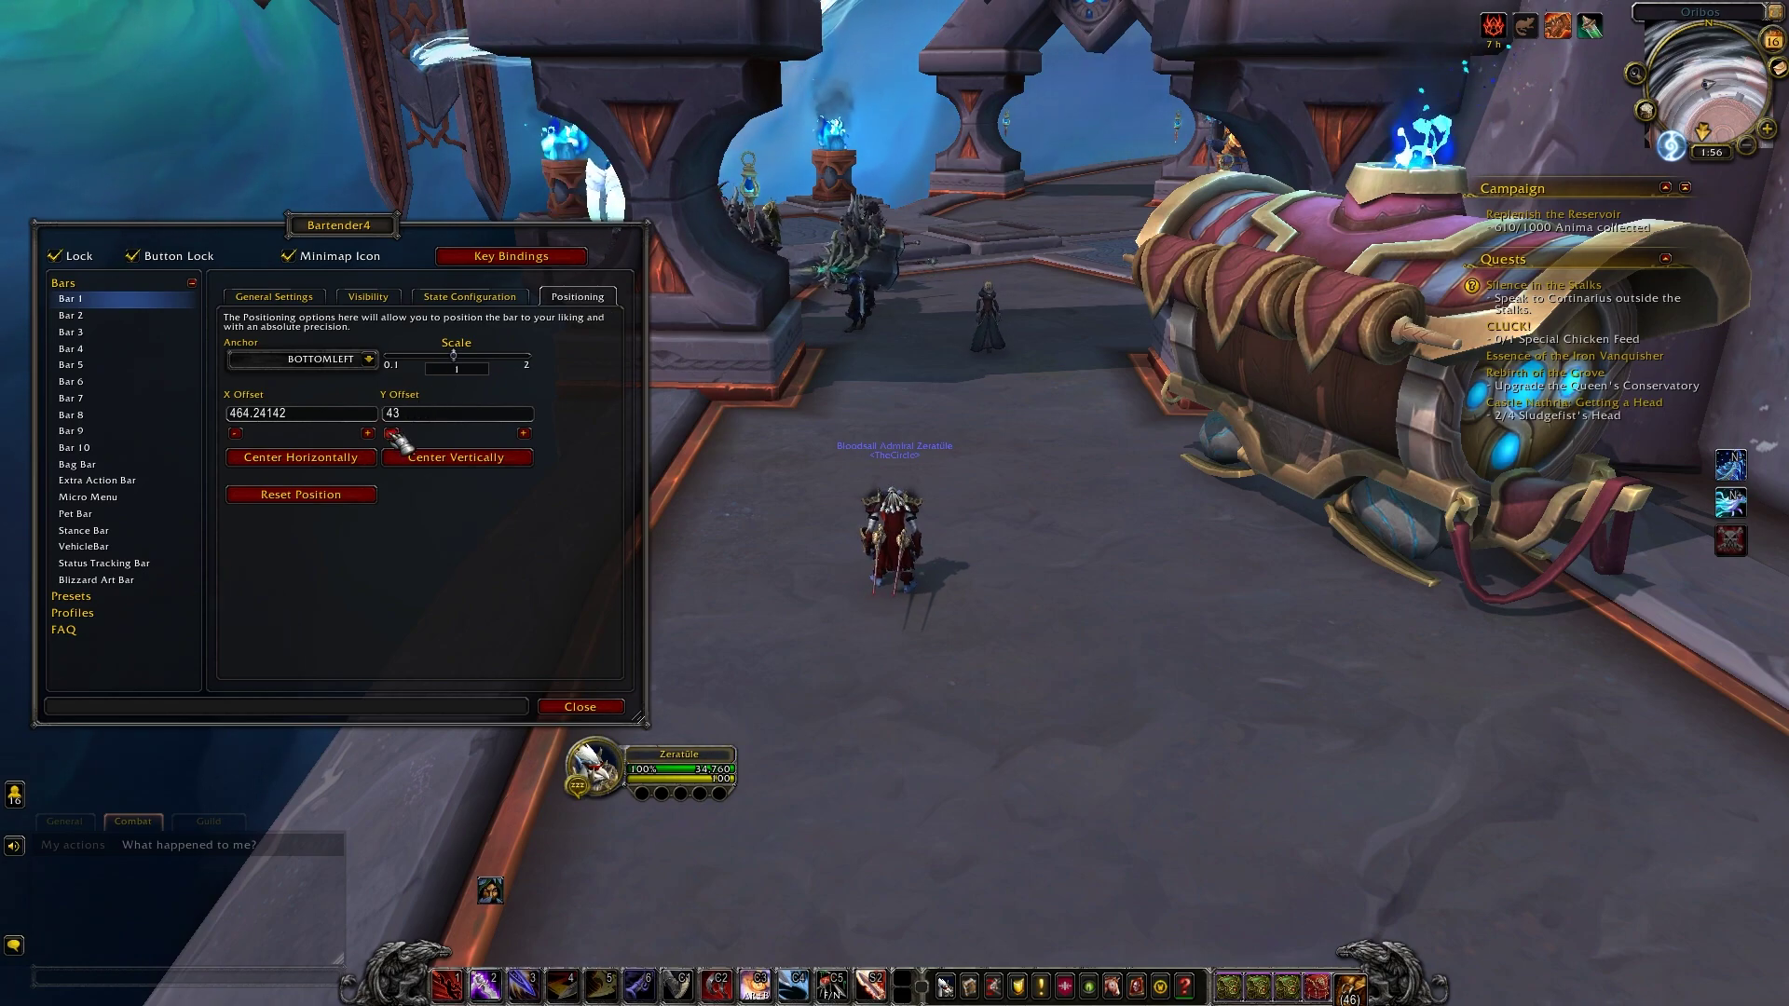
pyautogui.click(391, 434)
pyautogui.click(391, 433)
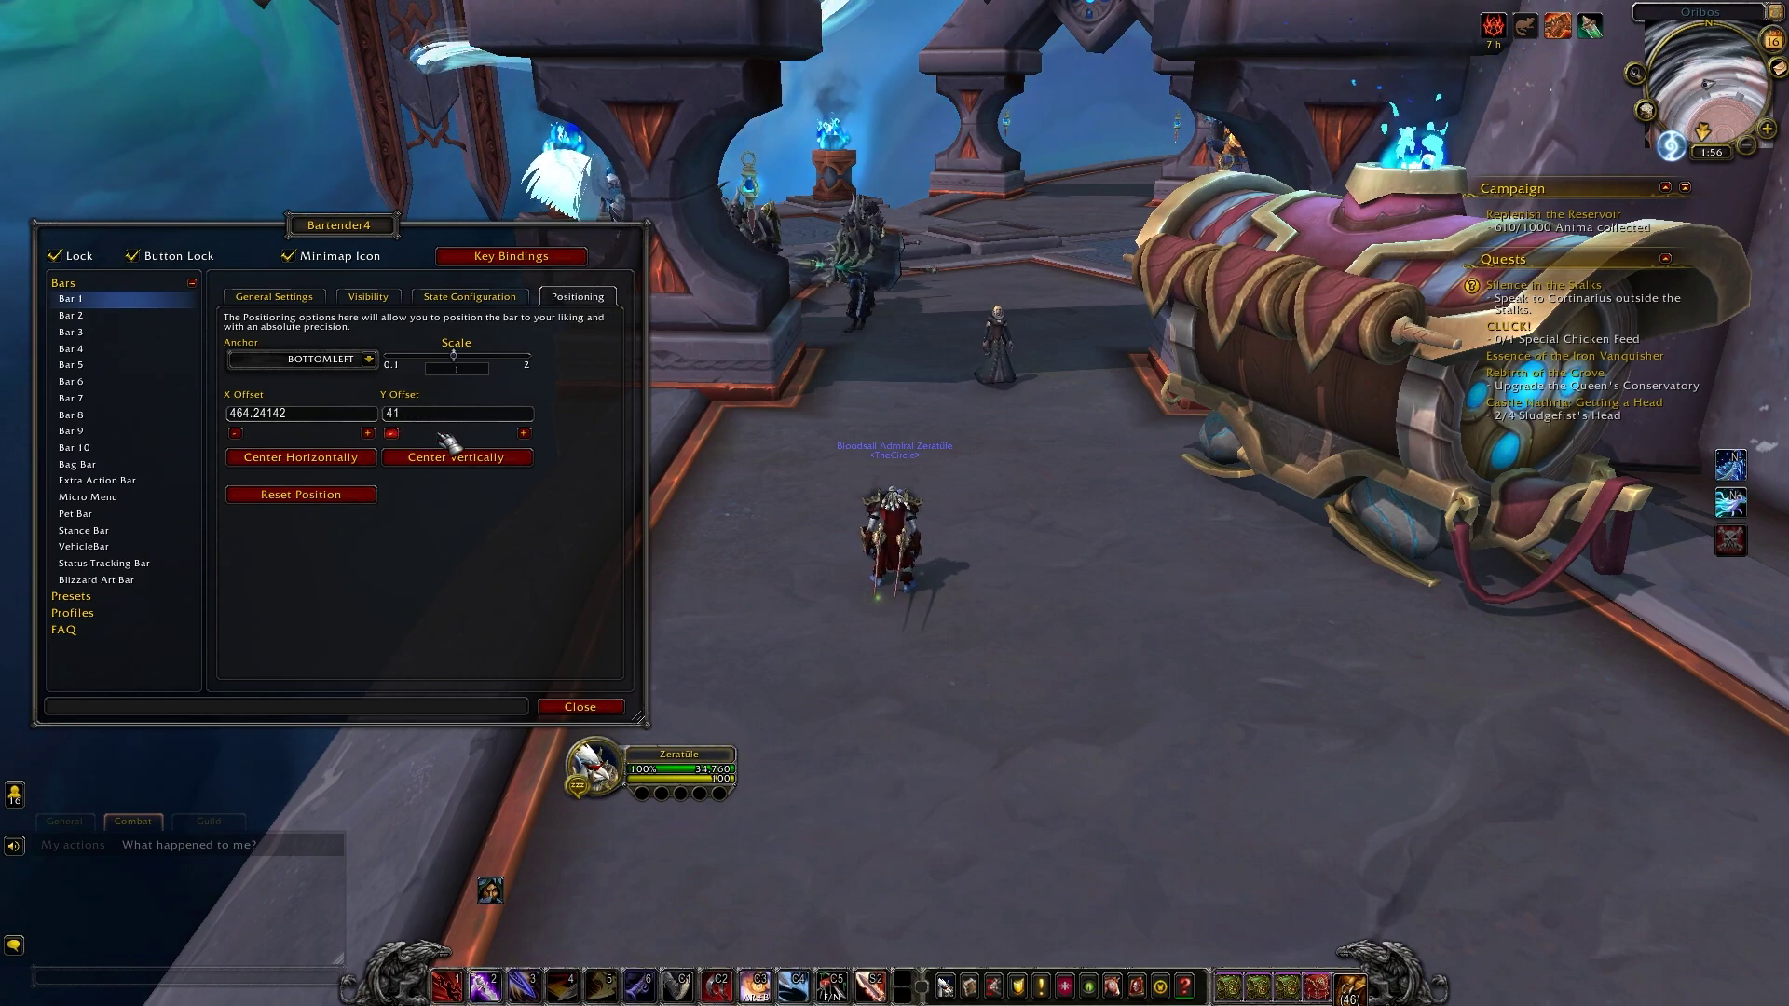
# - Set Bar 1's X Offset to 465 and nudge its Y Offset down to 39, then back up to 41
pyautogui.click(523, 433)
pyautogui.click(368, 433)
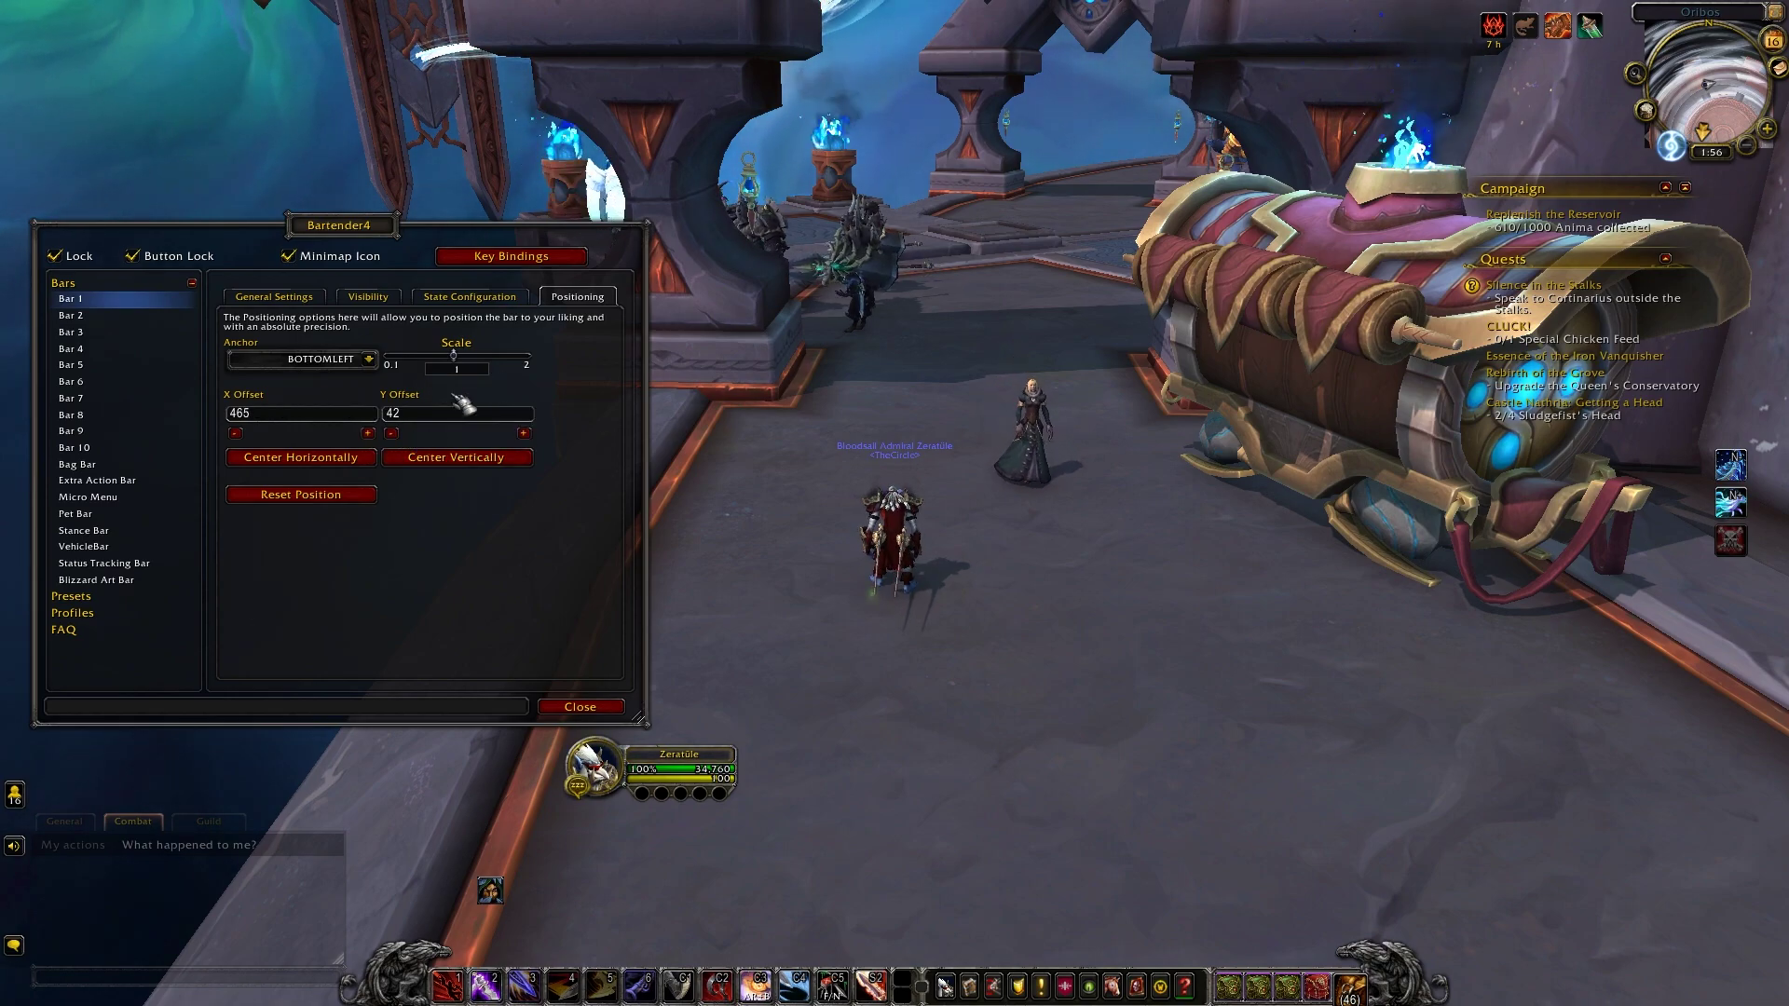
pyautogui.click(391, 433)
pyautogui.click(391, 433)
pyautogui.click(391, 433)
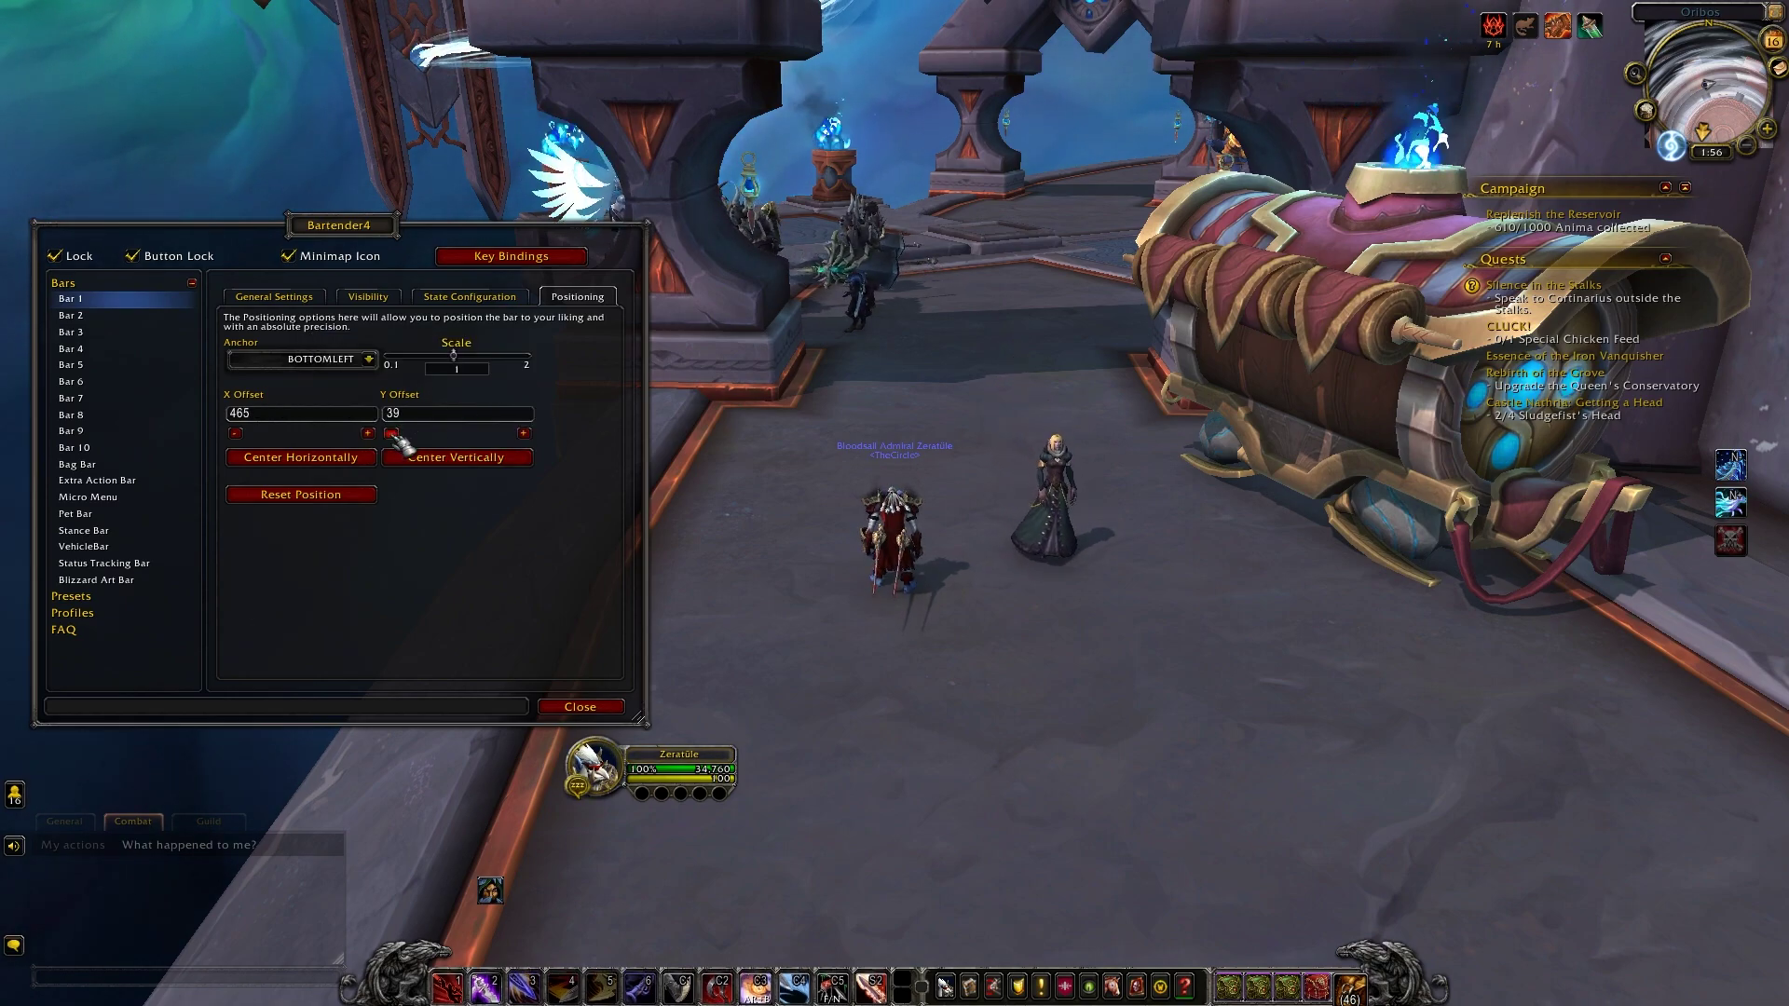
pyautogui.click(524, 433)
pyautogui.click(524, 433)
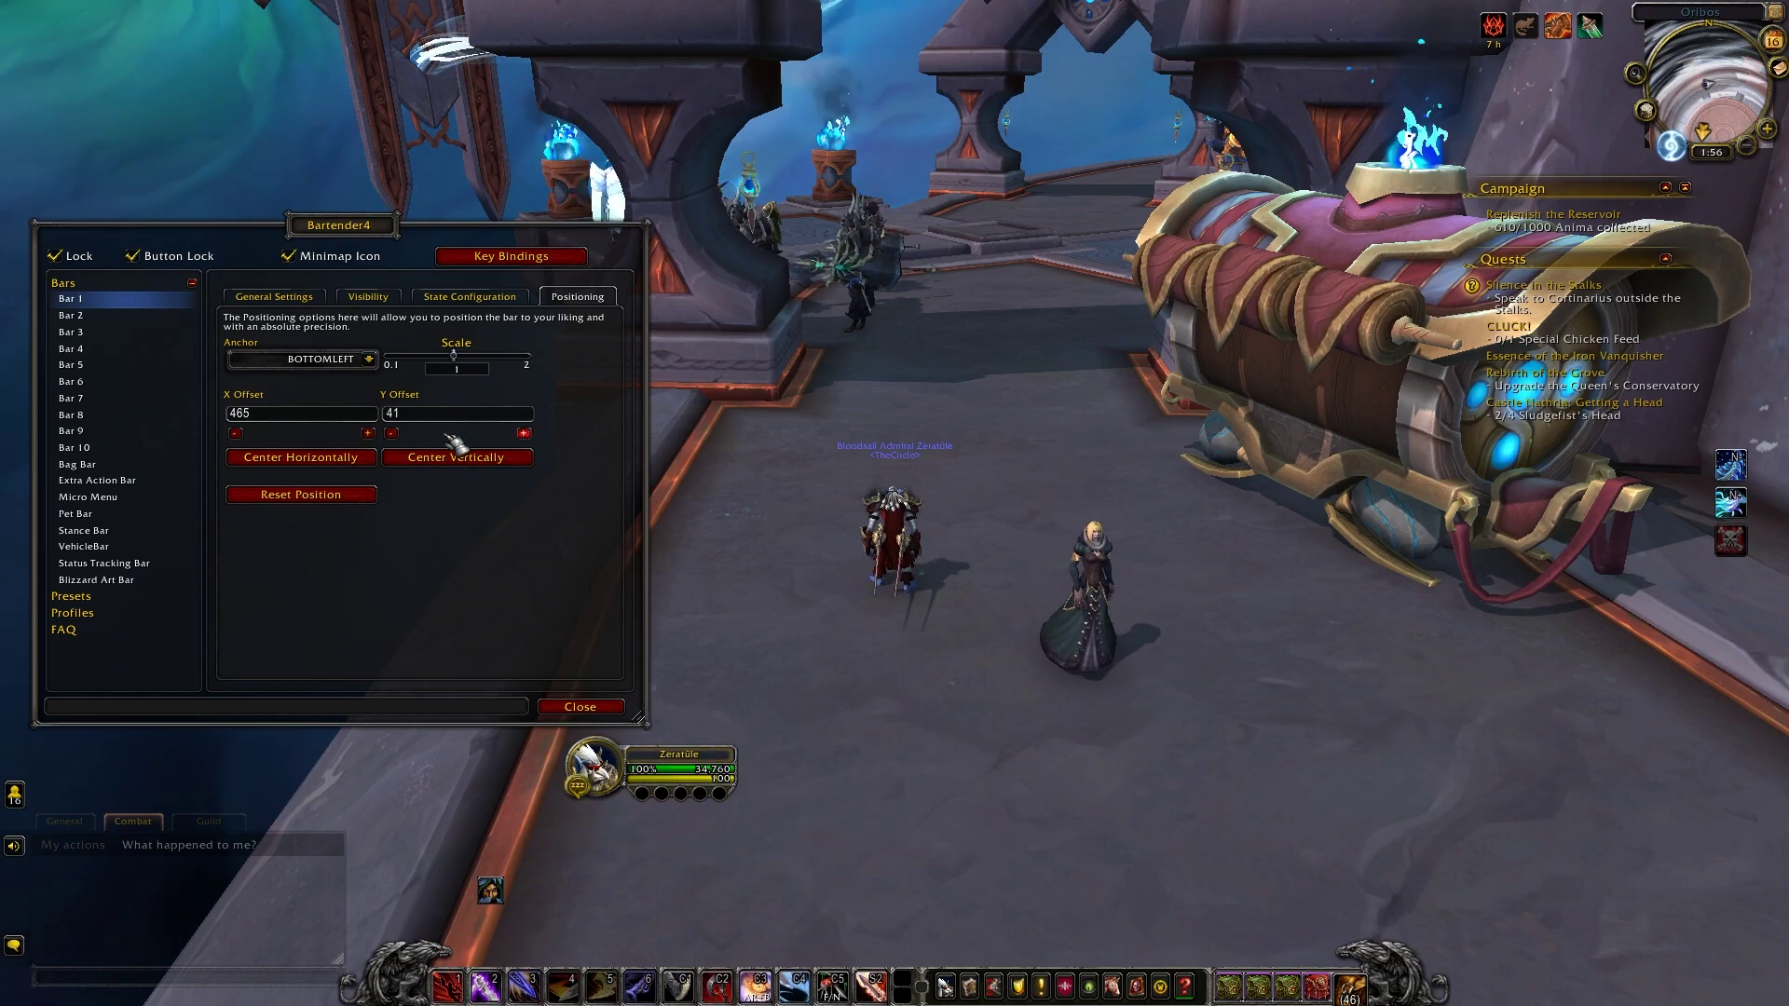
# - Lower Bar 1's X Offset to 461 and return it to 465
pyautogui.click(235, 433)
pyautogui.click(235, 433)
pyautogui.click(235, 434)
pyautogui.click(234, 434)
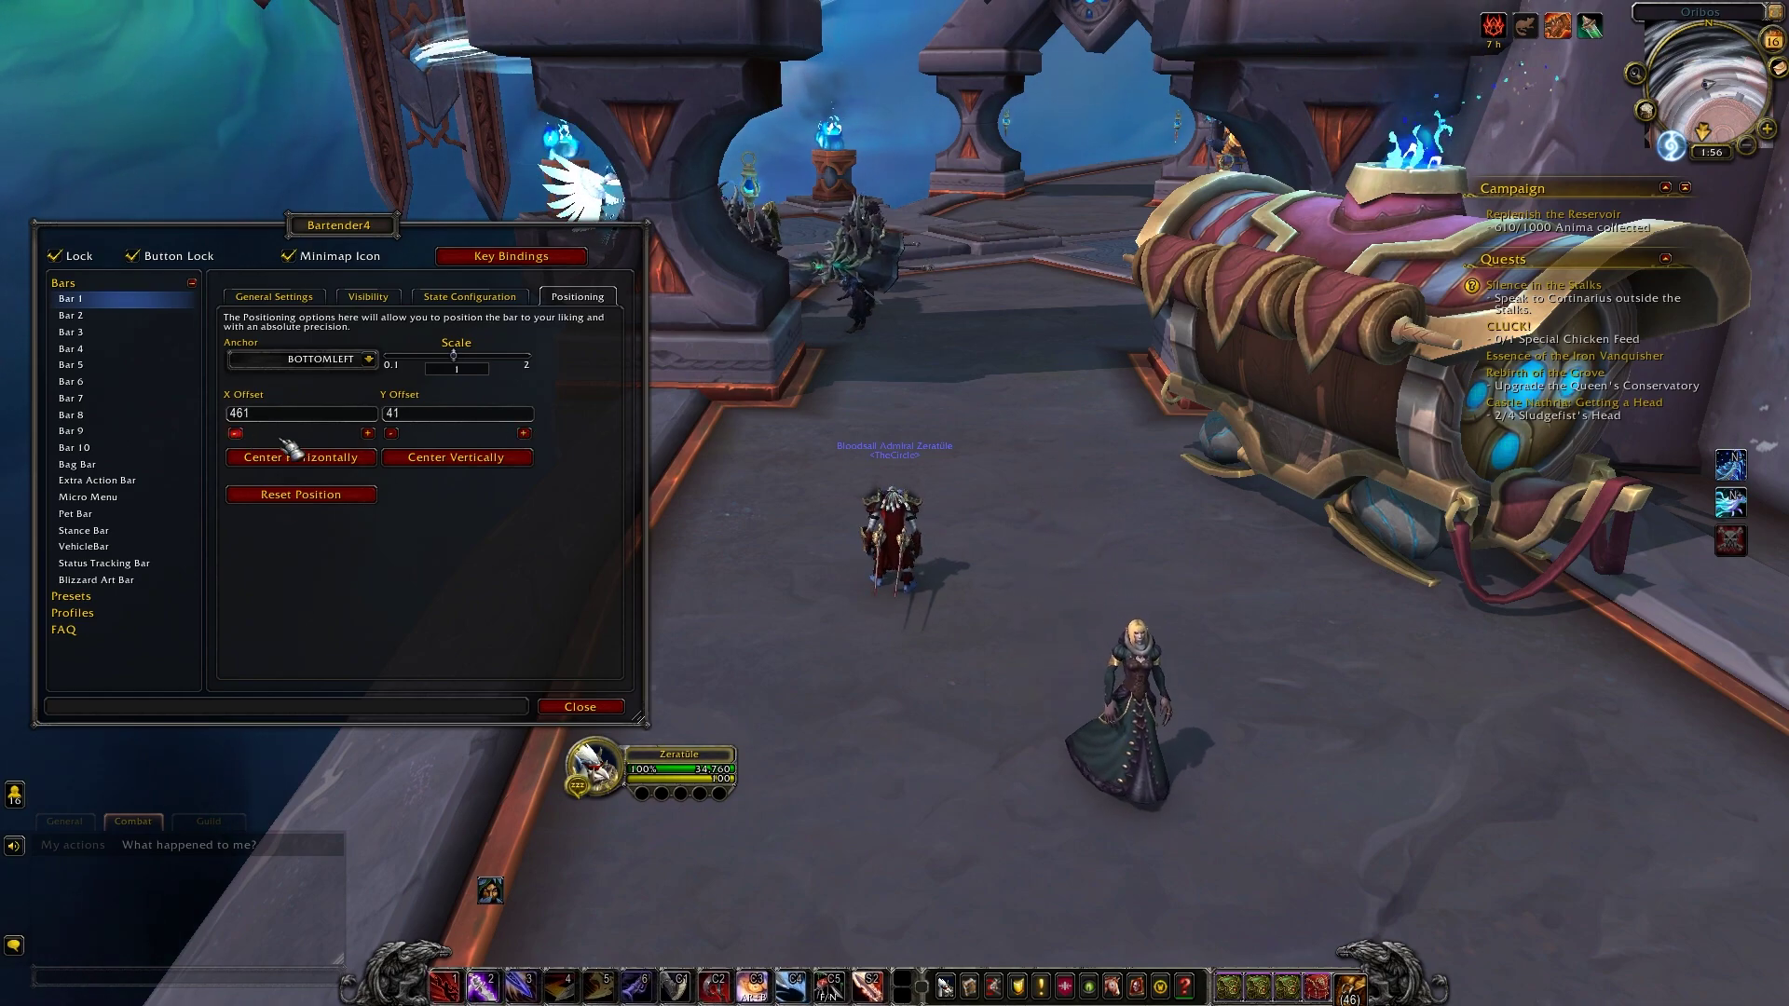
pyautogui.click(368, 434)
pyautogui.click(368, 433)
pyautogui.click(368, 433)
pyautogui.click(368, 433)
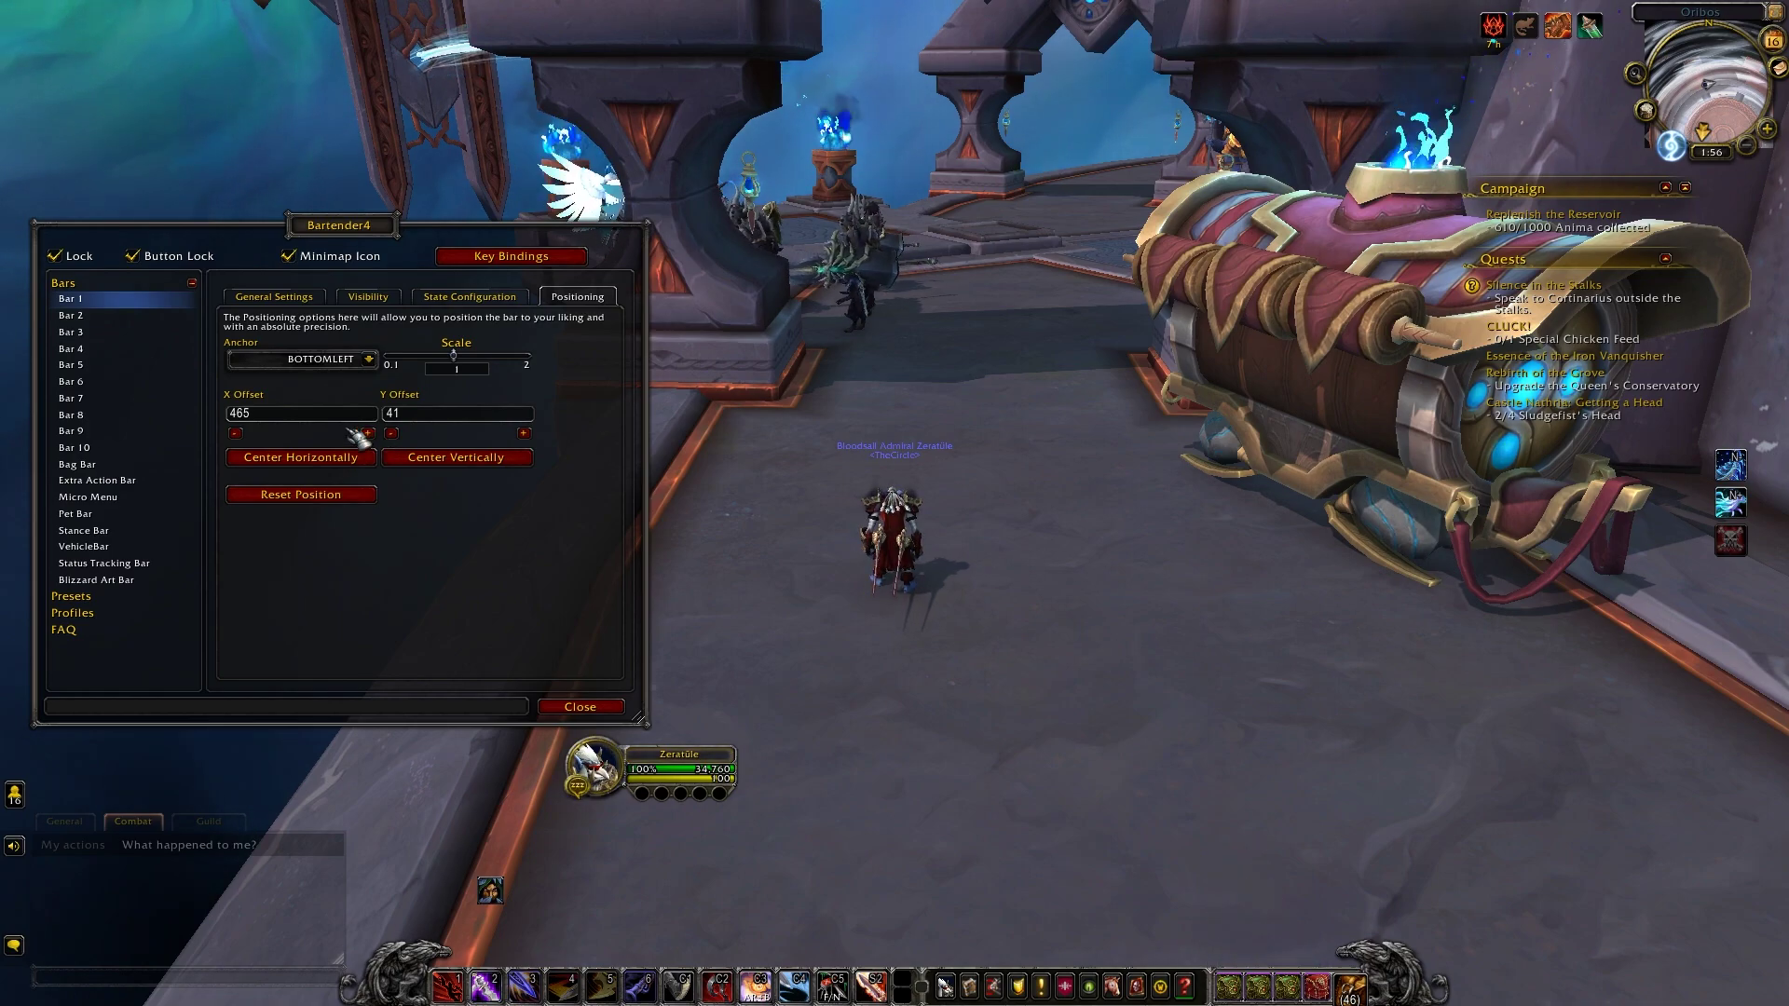
# - Review the general settings of the Bag Bar, Extra Action Bar and Micro Menu
pyautogui.click(108, 465)
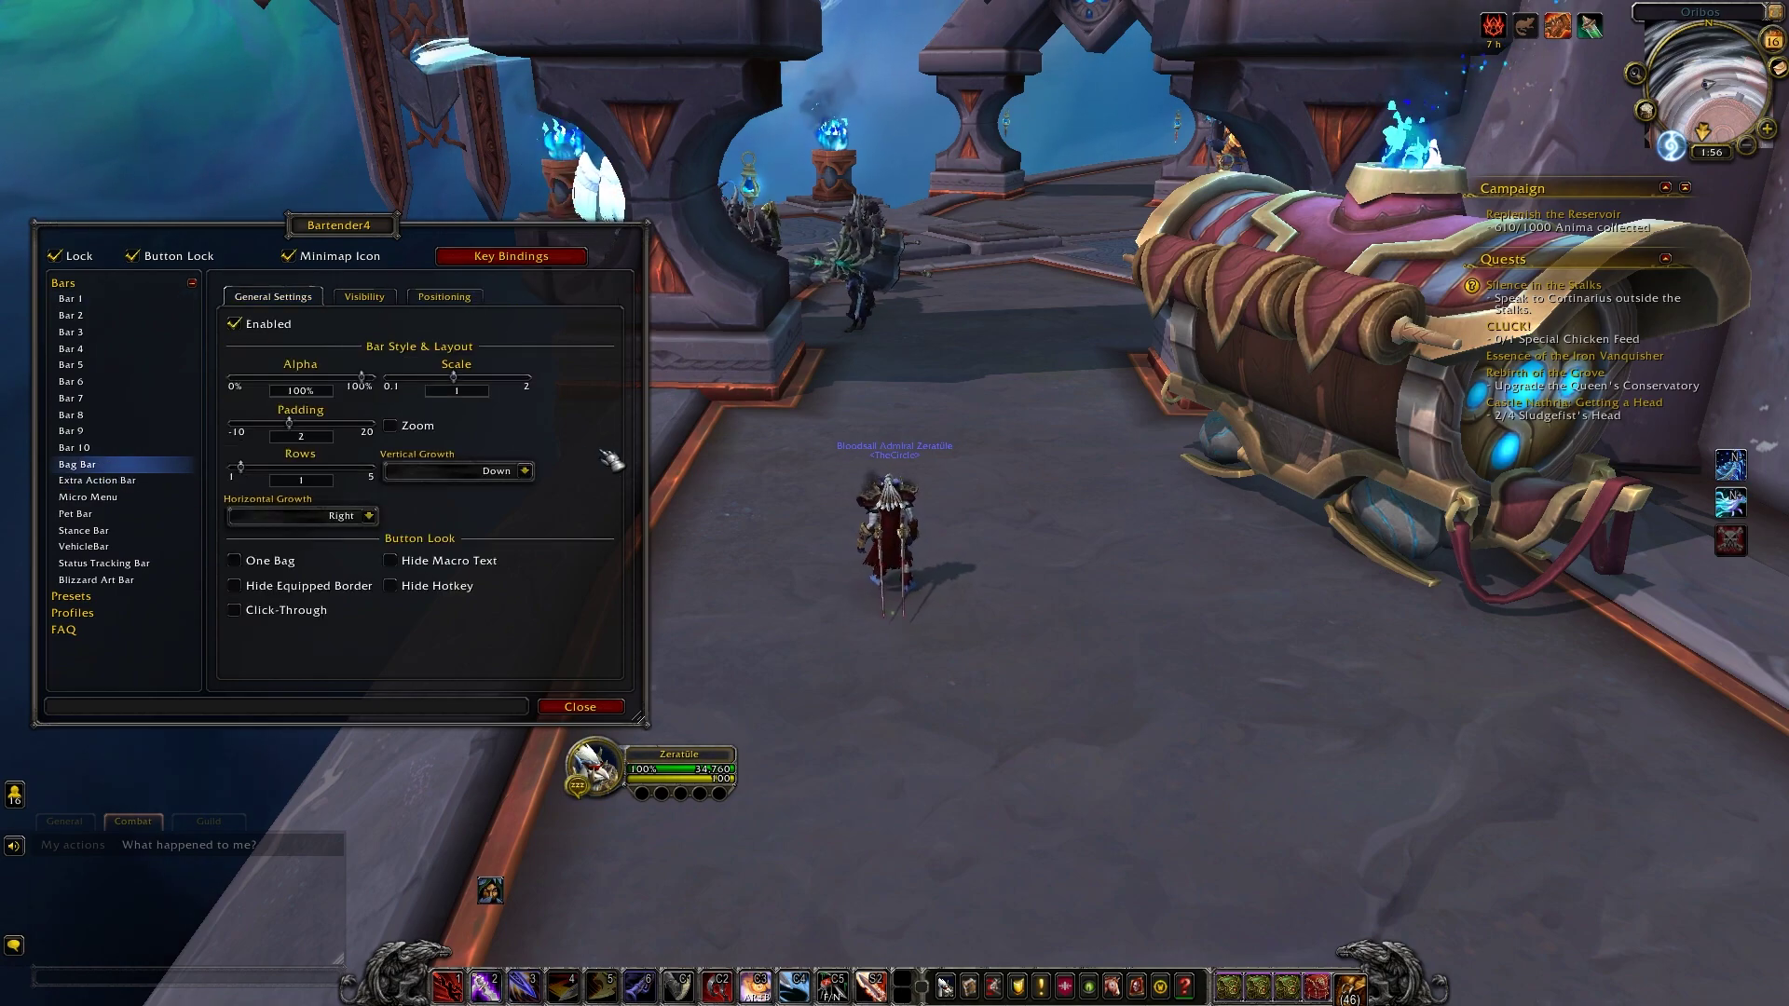
pyautogui.click(121, 481)
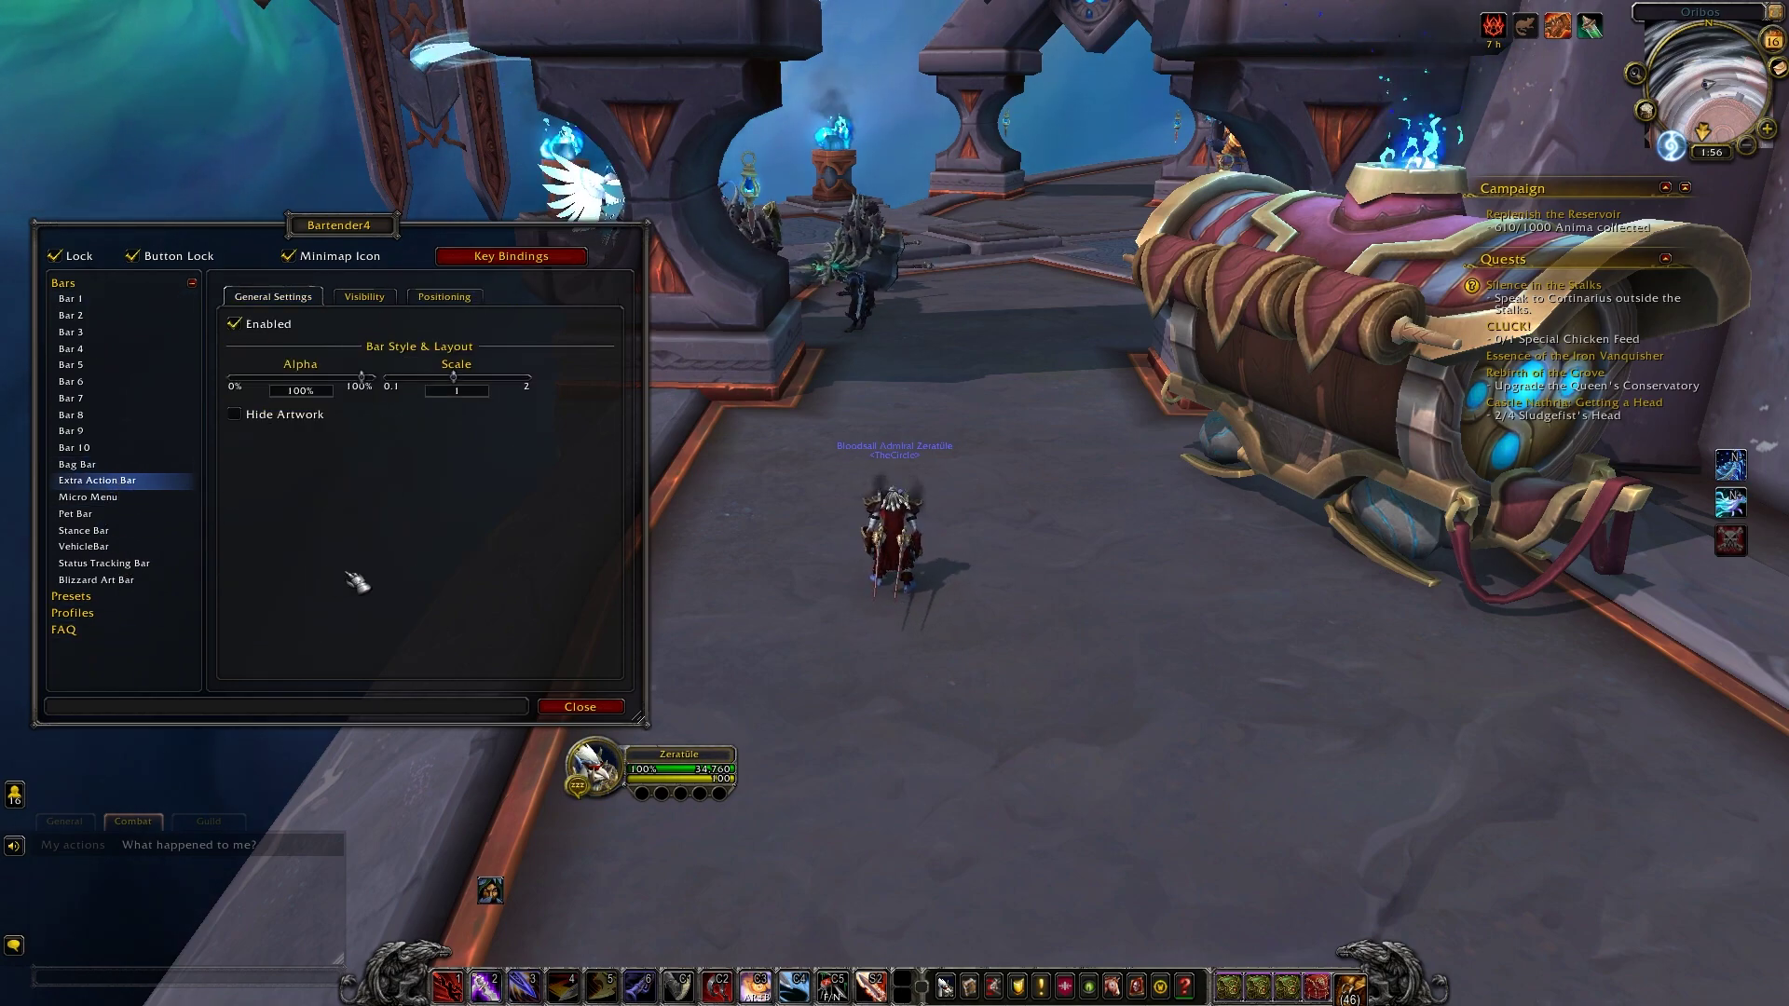
pyautogui.click(160, 499)
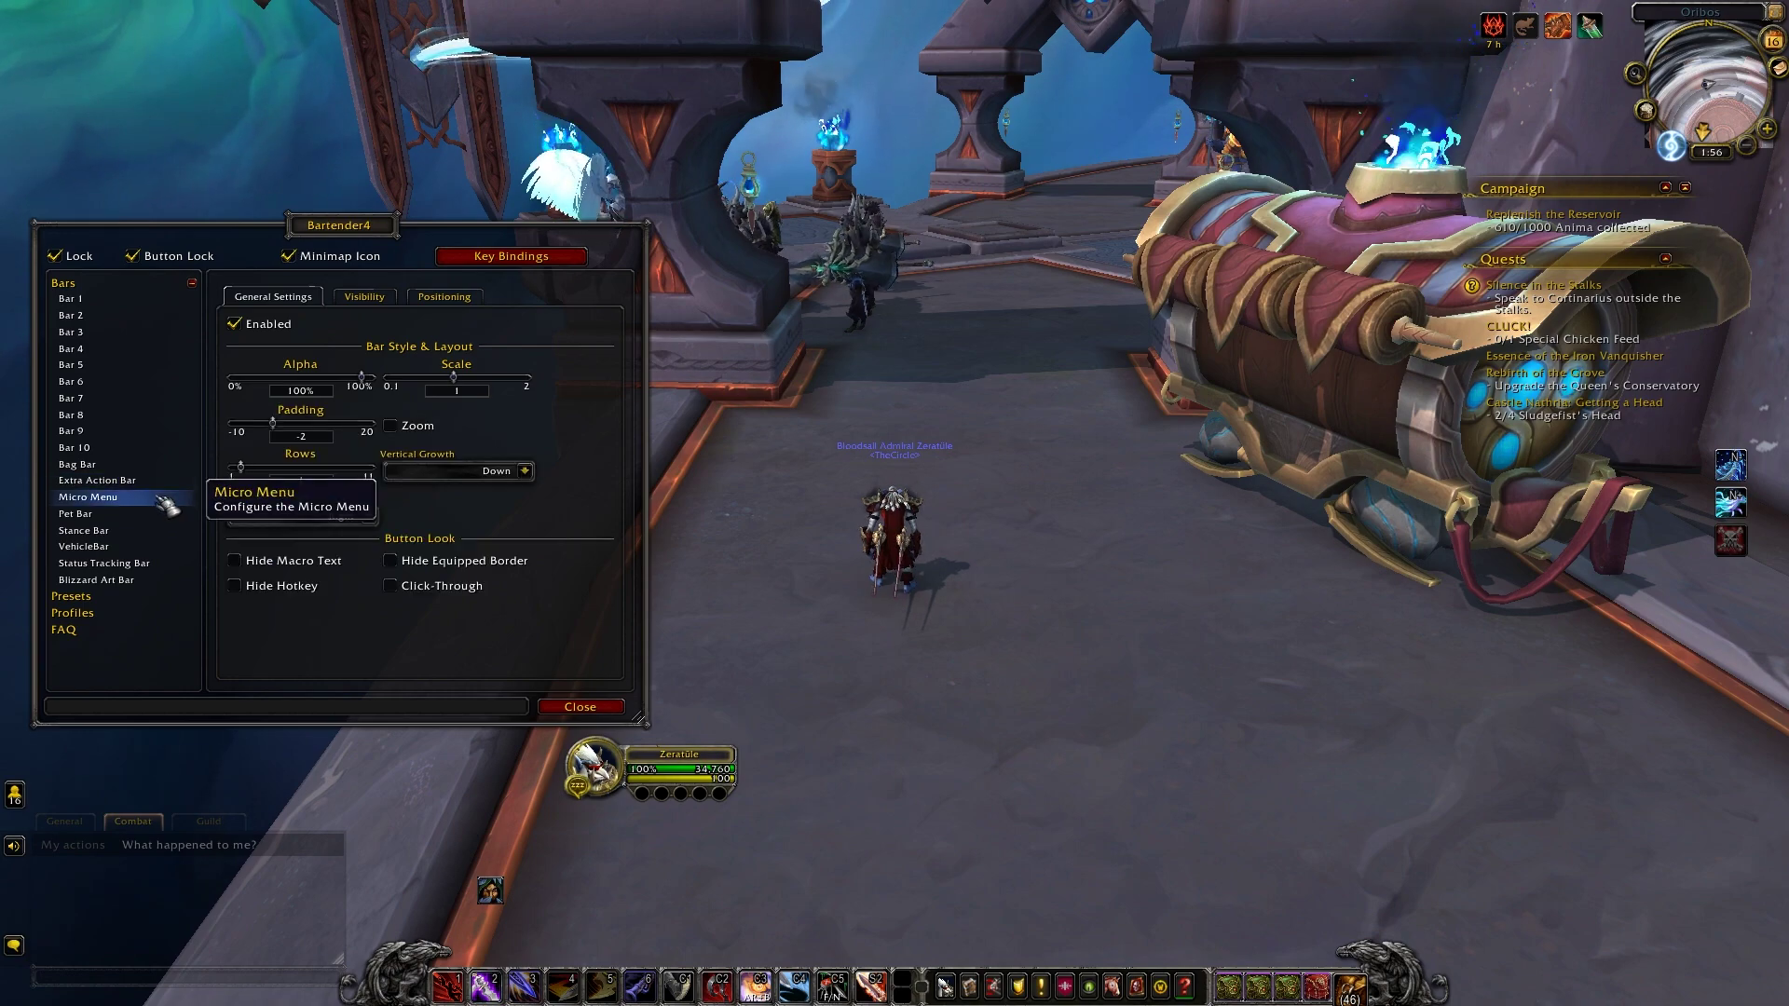
# - Open the Blizzard Art Bar settings and set its left ending to None
pyautogui.click(123, 580)
pyautogui.click(369, 427)
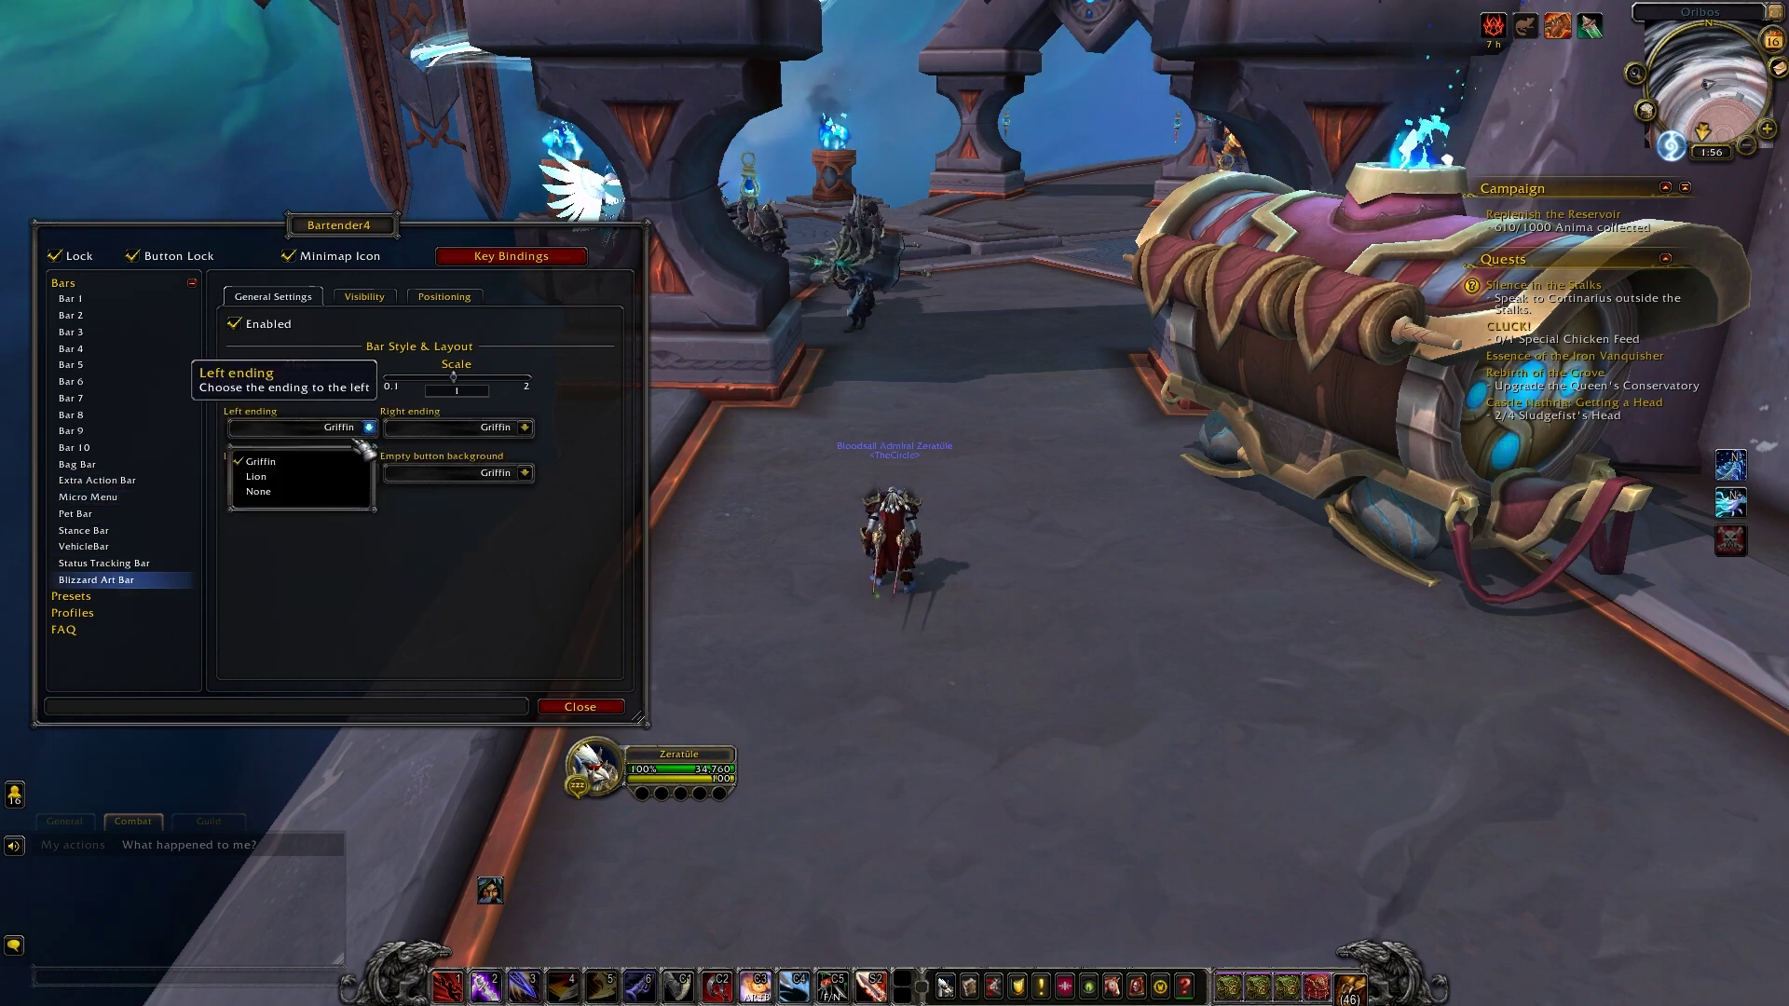
pyautogui.click(285, 503)
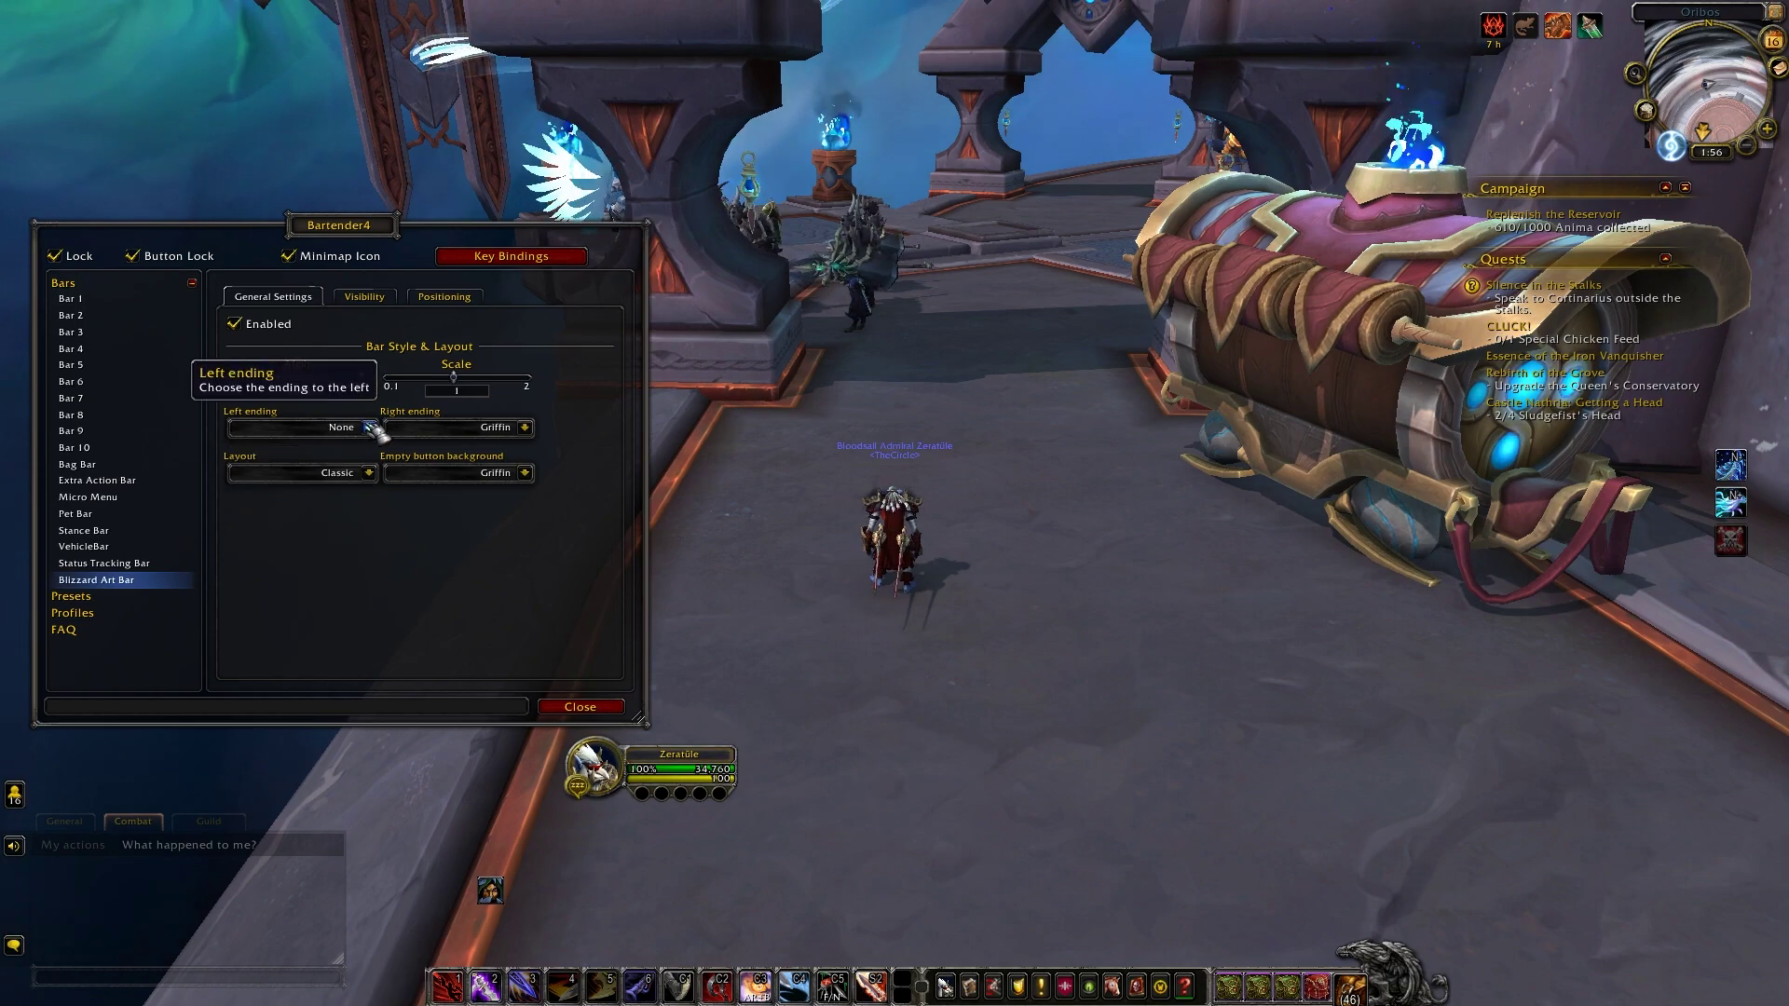
# - Try the Blizzard Art Bar's Two action bars layout, return it to Classic, and set the right ending to None
pyautogui.click(369, 472)
pyautogui.click(315, 537)
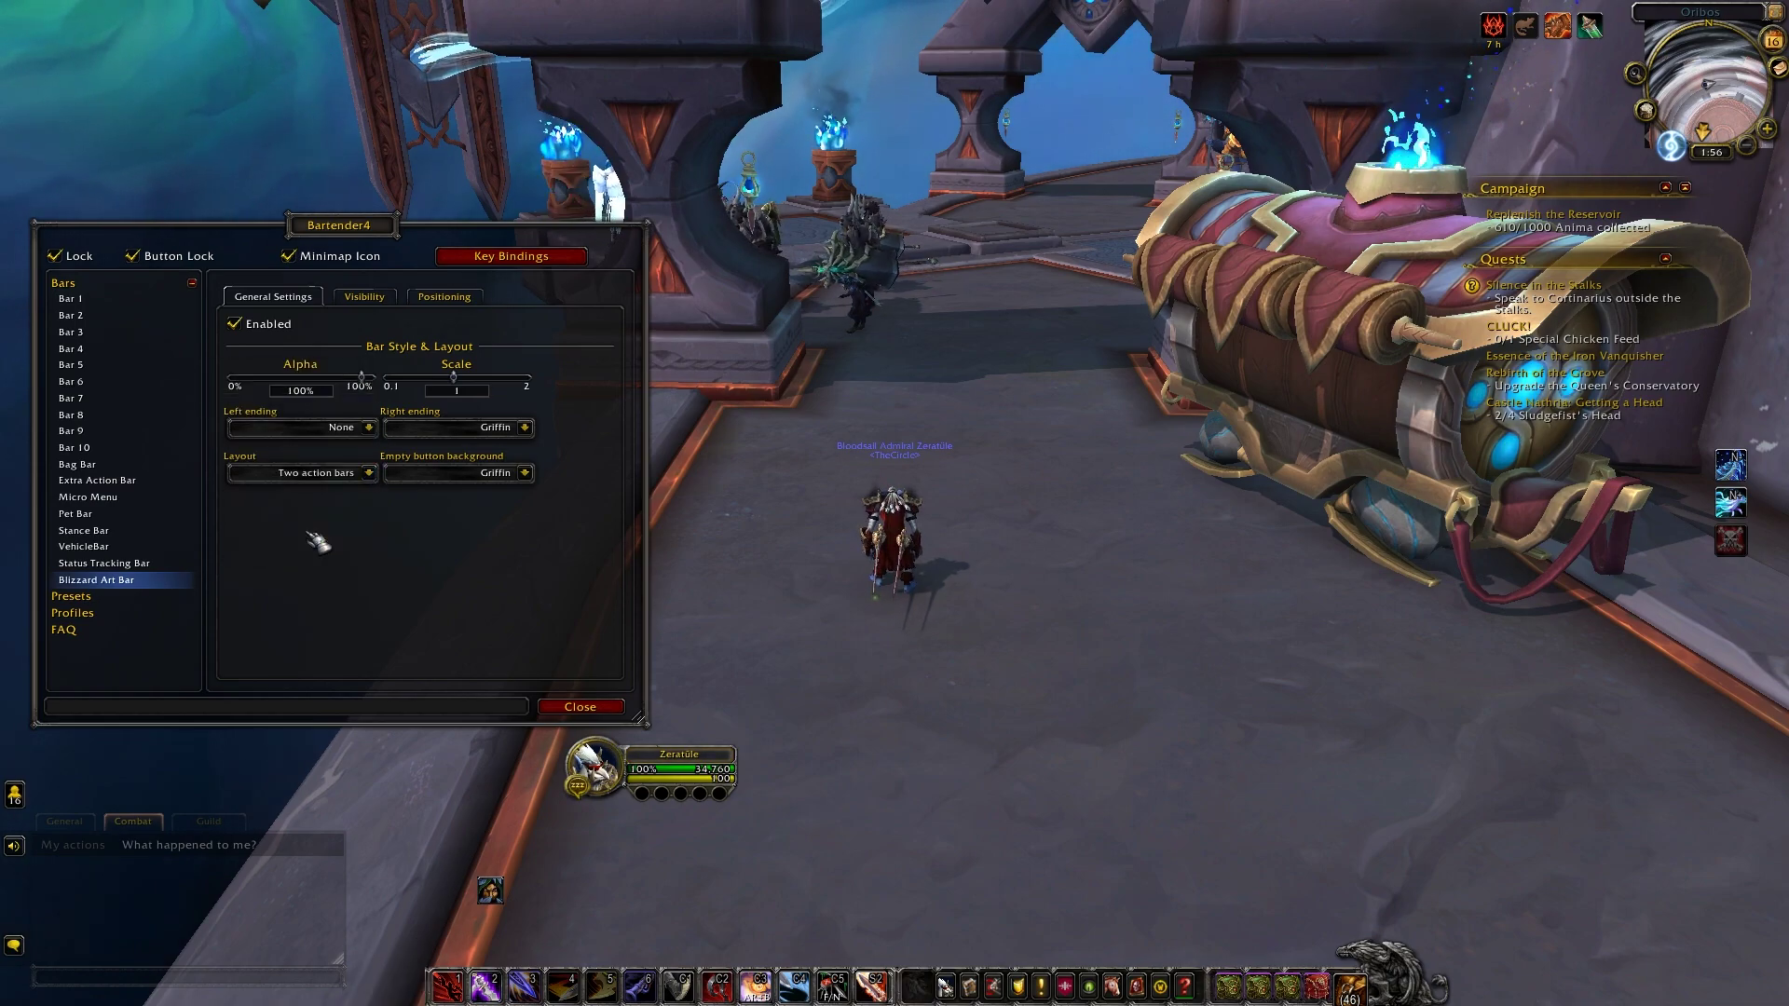
pyautogui.click(369, 472)
pyautogui.click(298, 506)
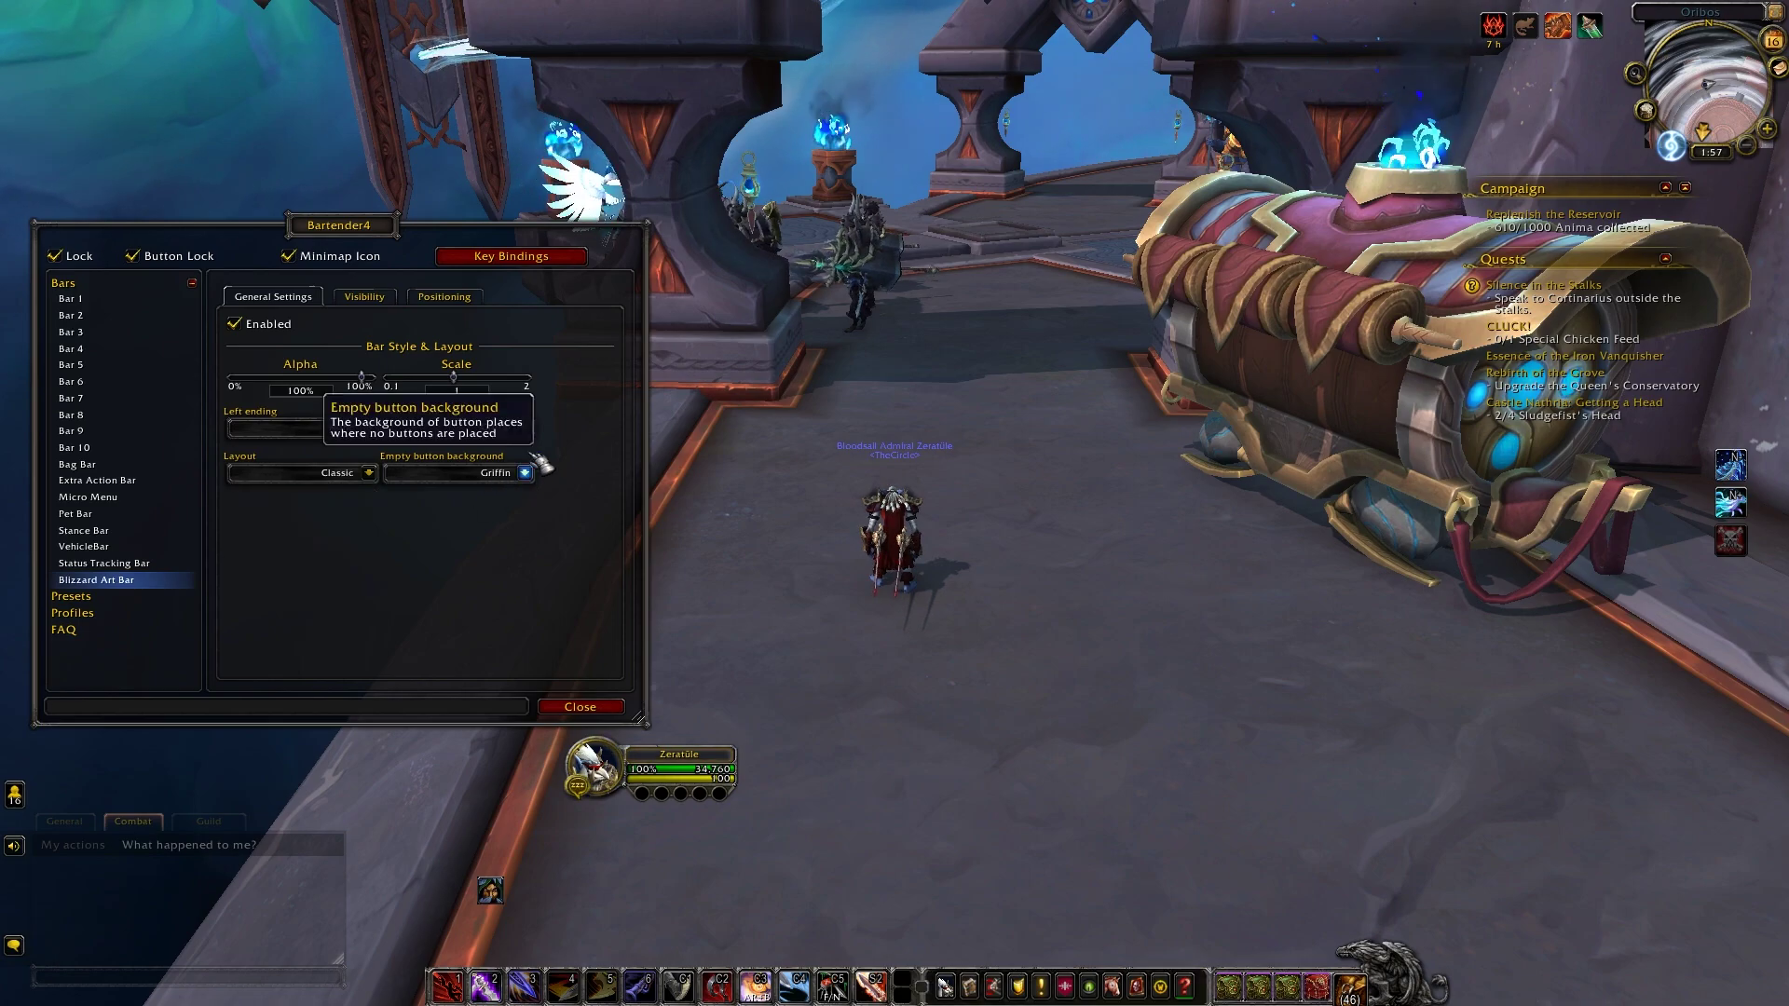
pyautogui.click(525, 427)
pyautogui.click(442, 503)
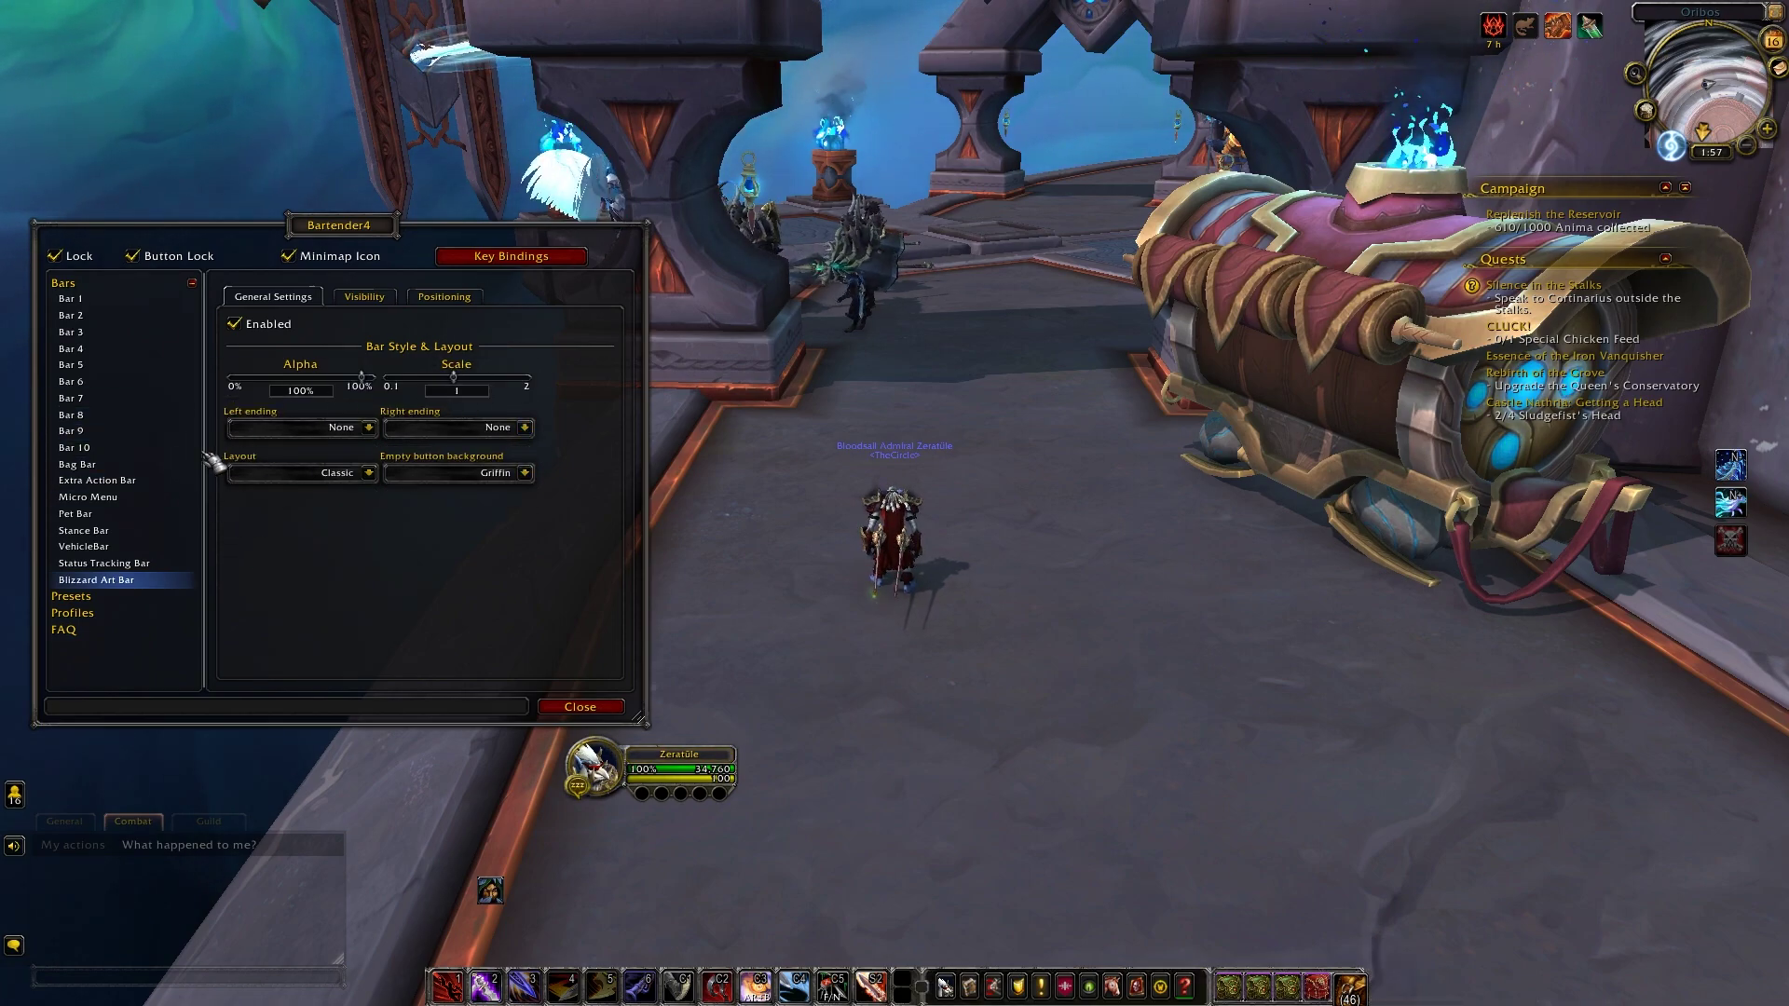
# - Look over the Status Tracking Bar and Extra Action Bar settings and bring up those of the Micro Menu
pyautogui.click(140, 566)
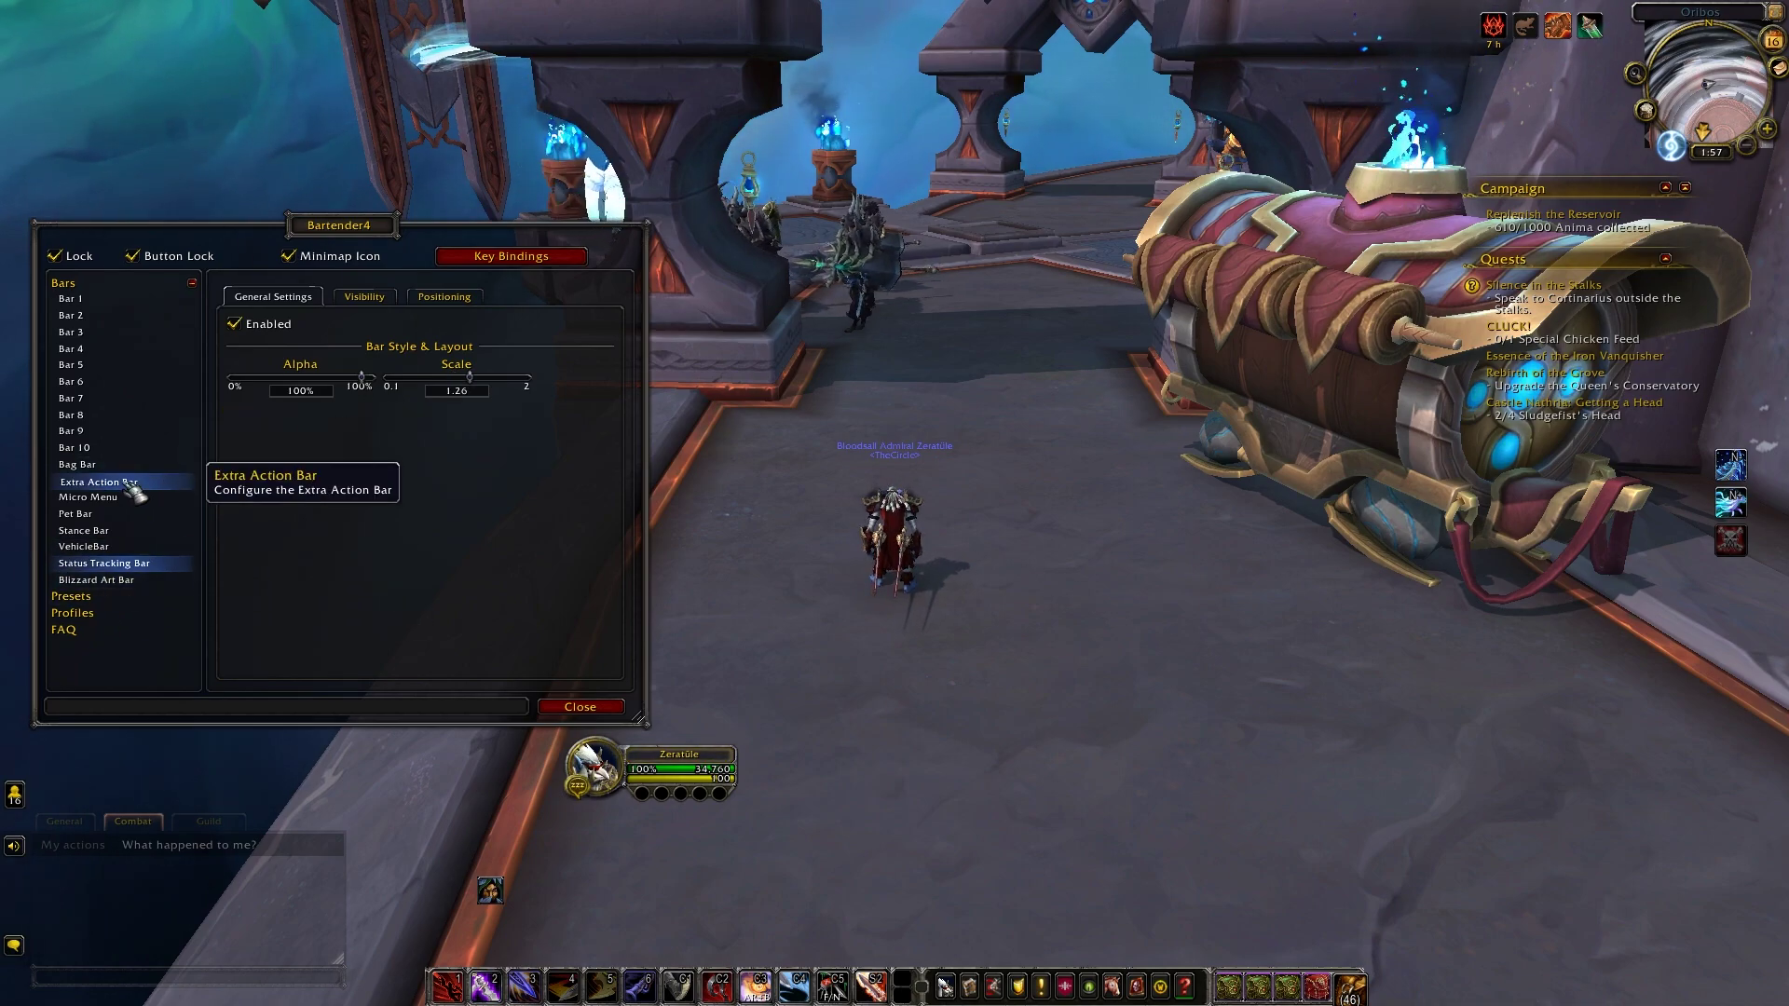
pyautogui.click(129, 480)
pyautogui.click(126, 497)
# - Toggle the Micro Menu off and on twice, leaving it enabled
pyautogui.click(242, 321)
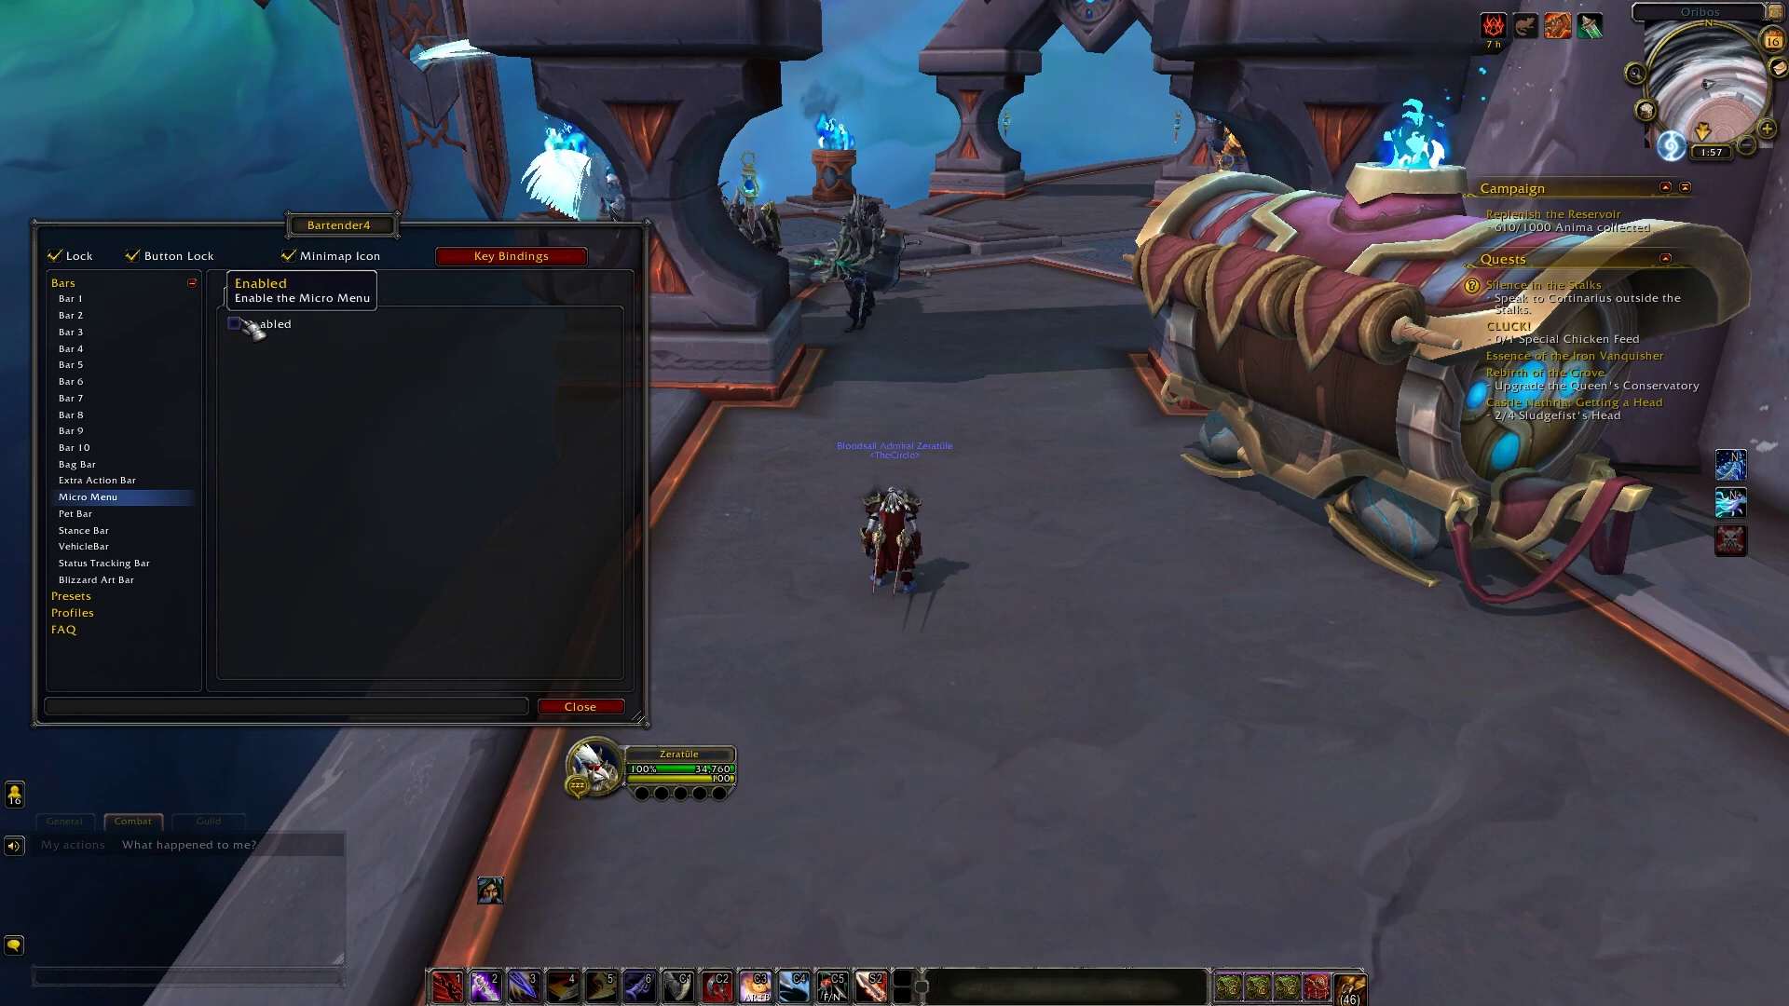
pyautogui.click(243, 321)
pyautogui.click(246, 324)
pyautogui.click(246, 323)
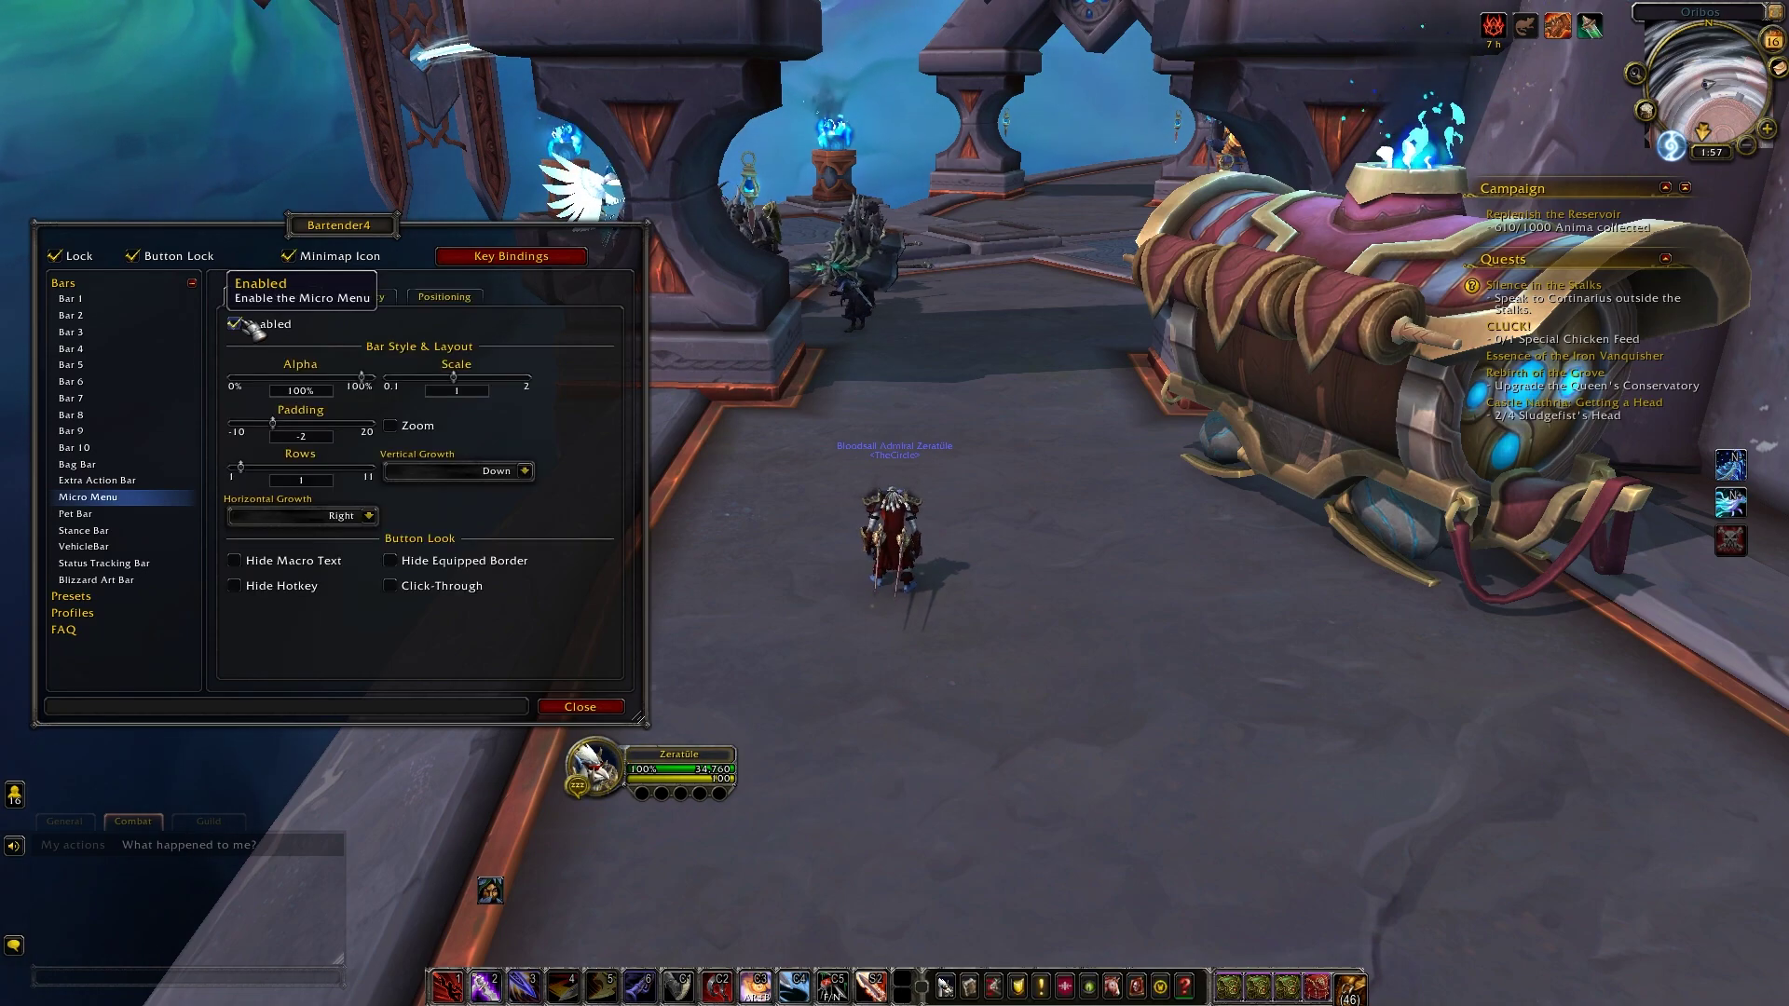
# - Open the profile settings and switch the active profile to the character's own Area 52 profile
pyautogui.click(72, 612)
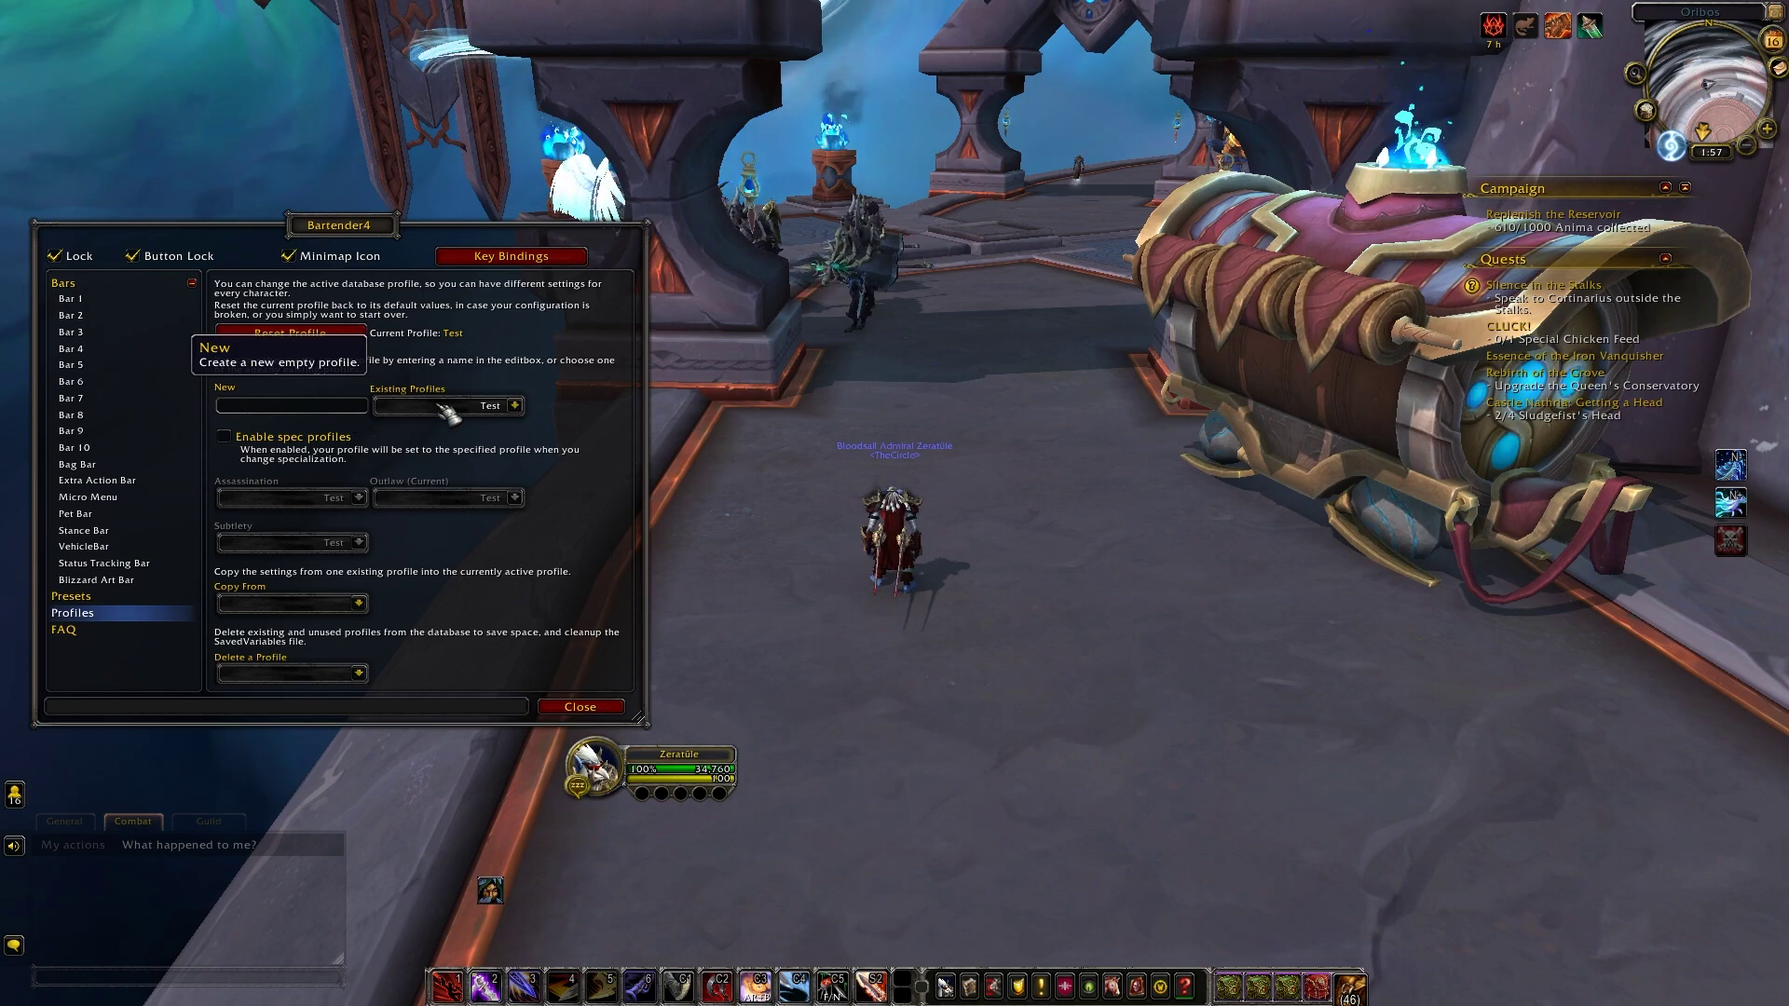
pyautogui.click(514, 406)
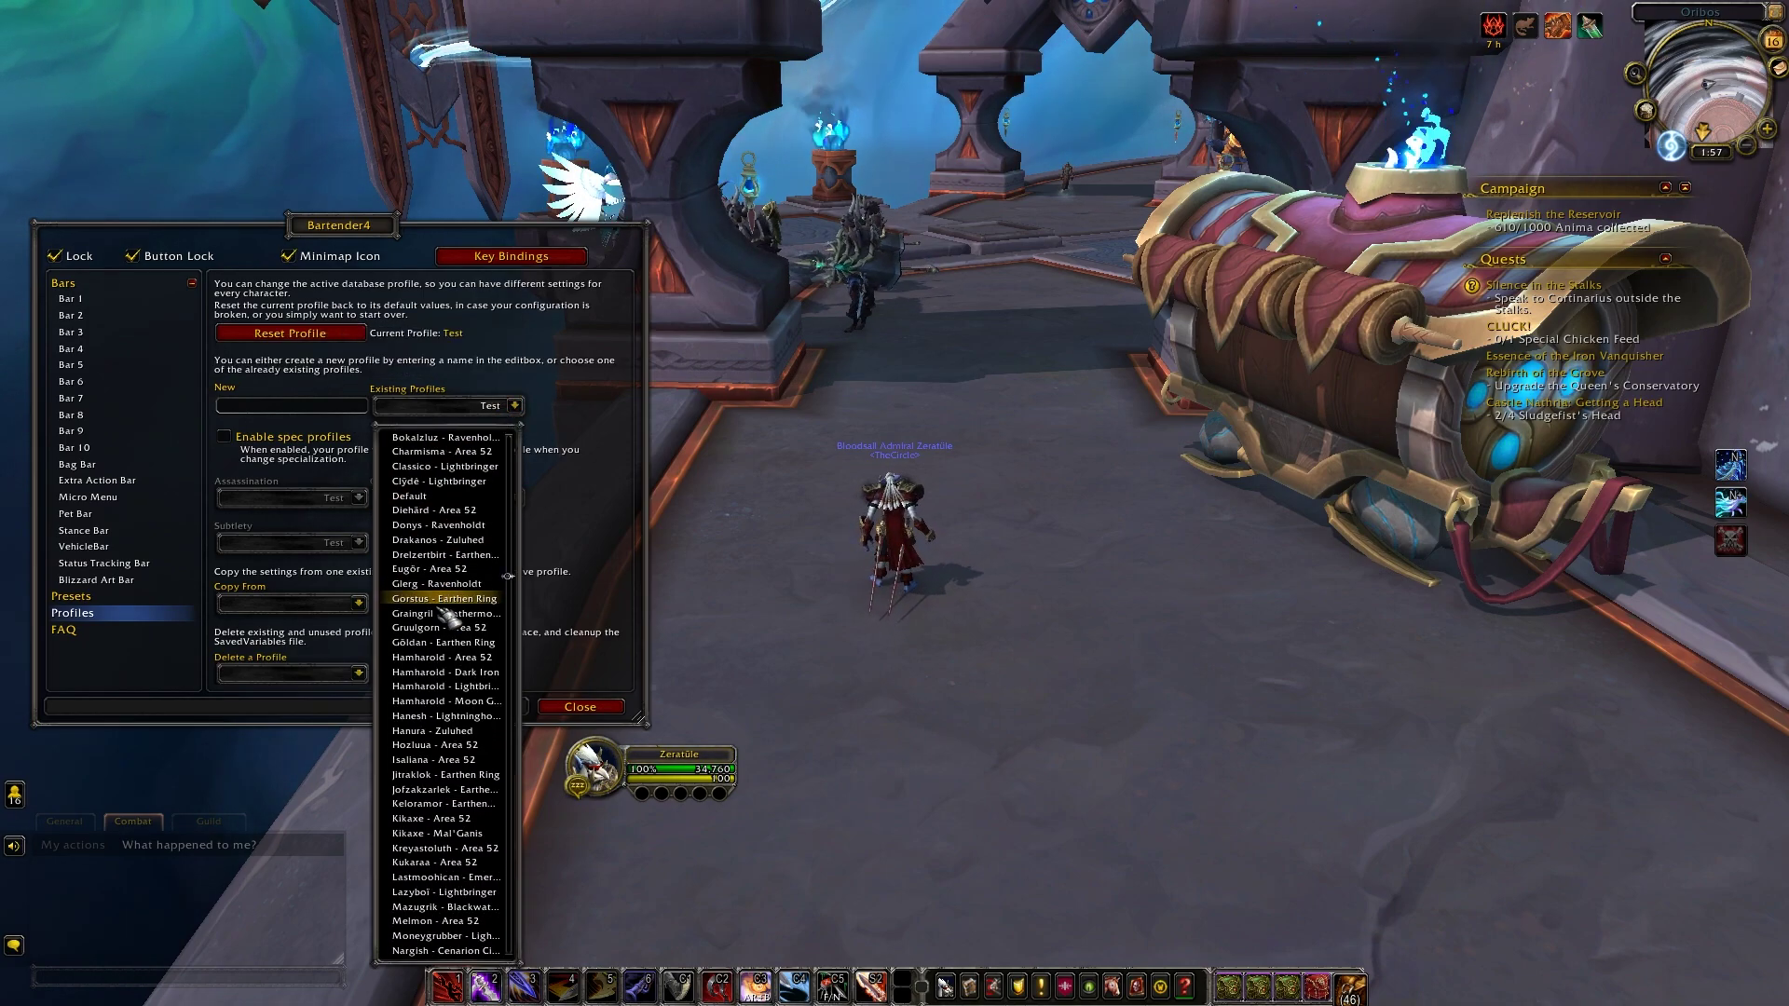
pyautogui.scroll(-10, 447, 615)
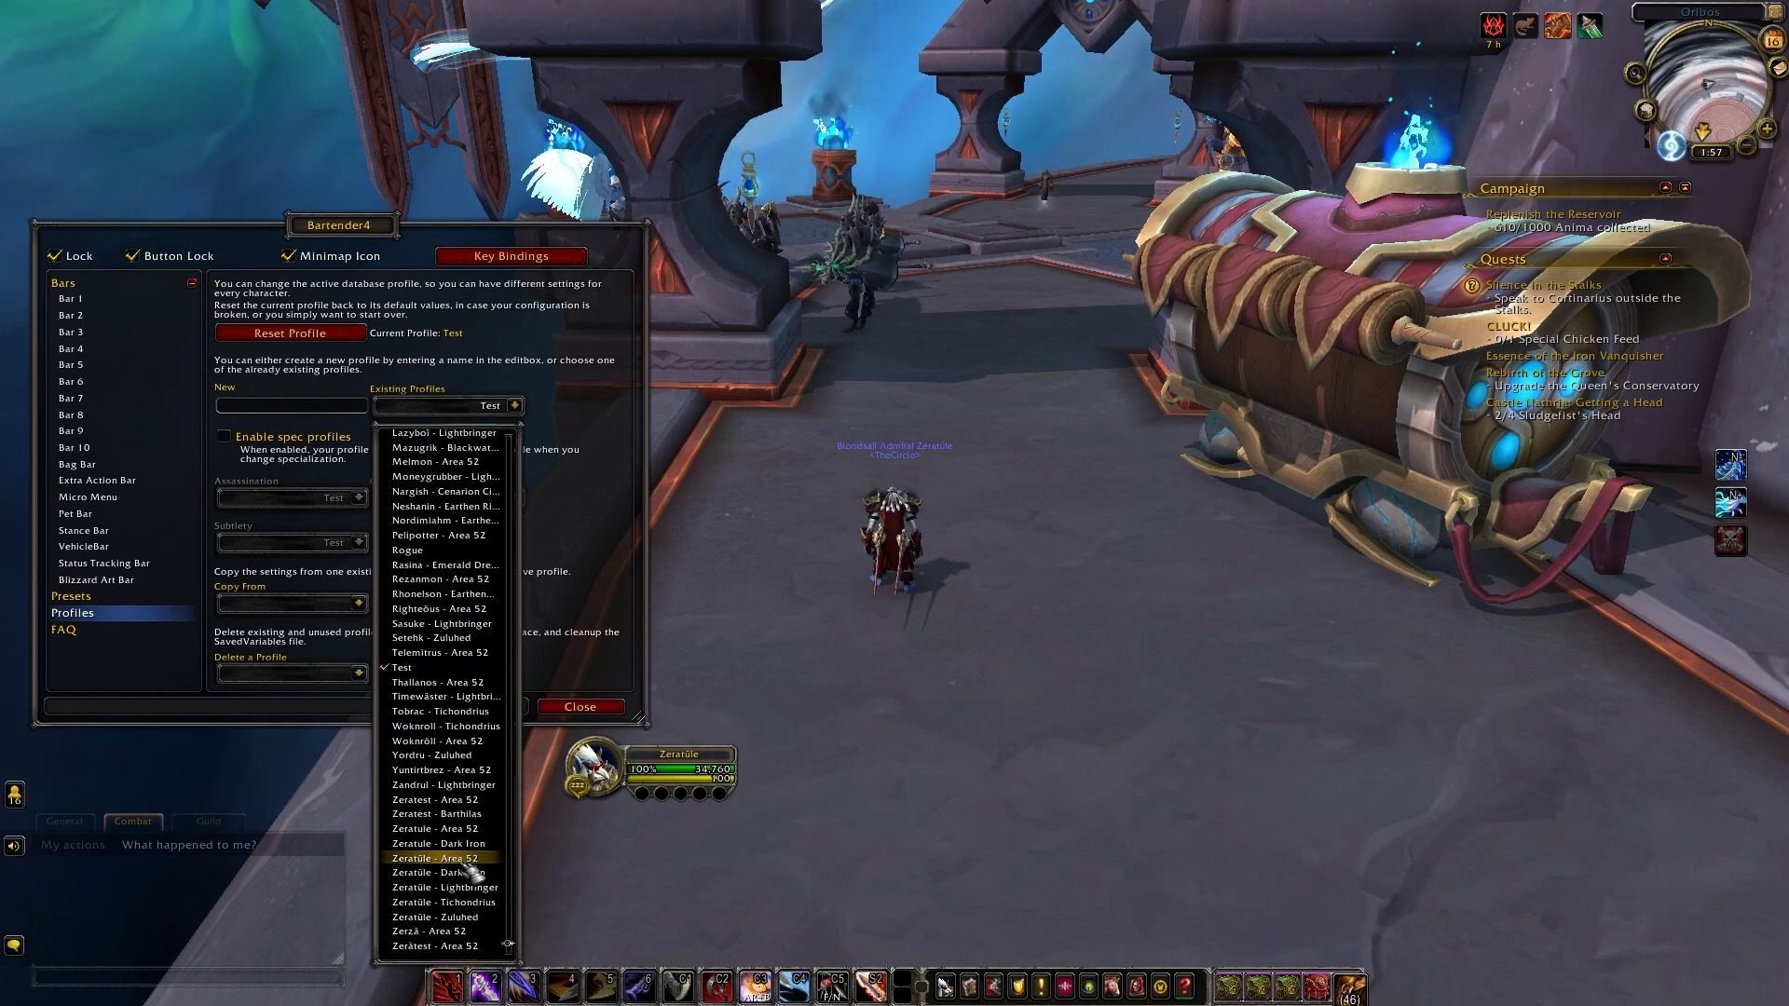
pyautogui.click(438, 858)
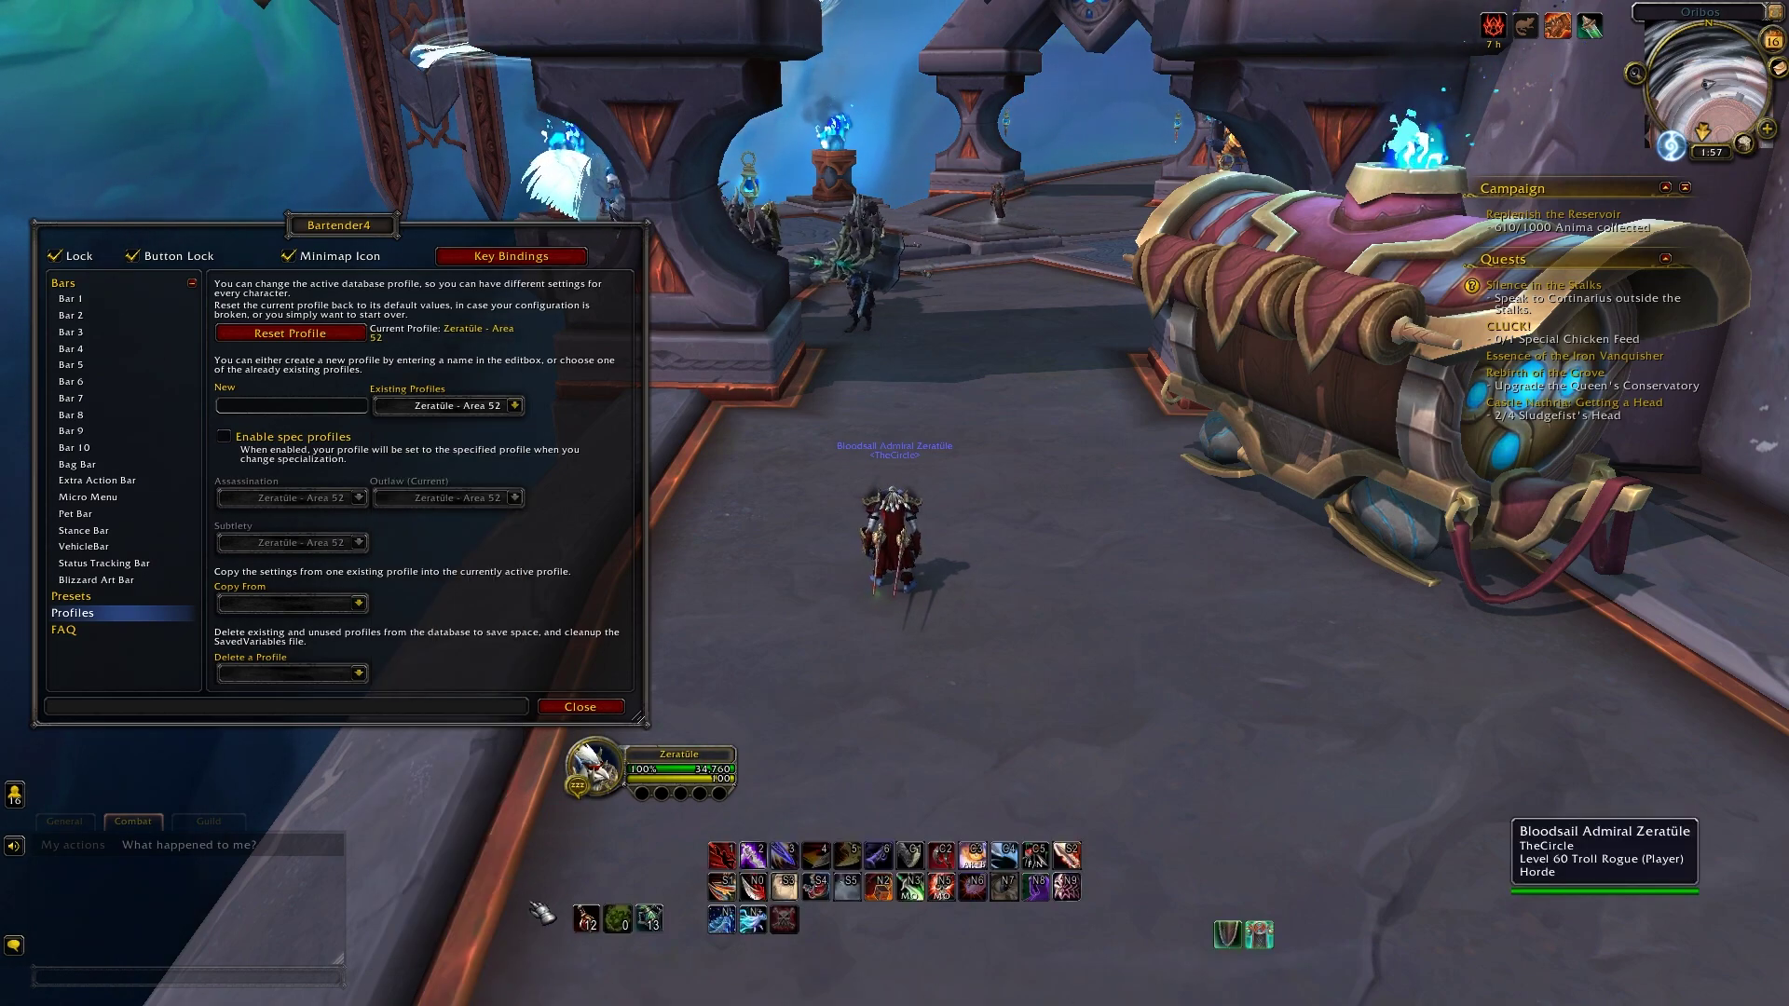
# - Switch the active profile back to the existing Test profile
pyautogui.click(514, 405)
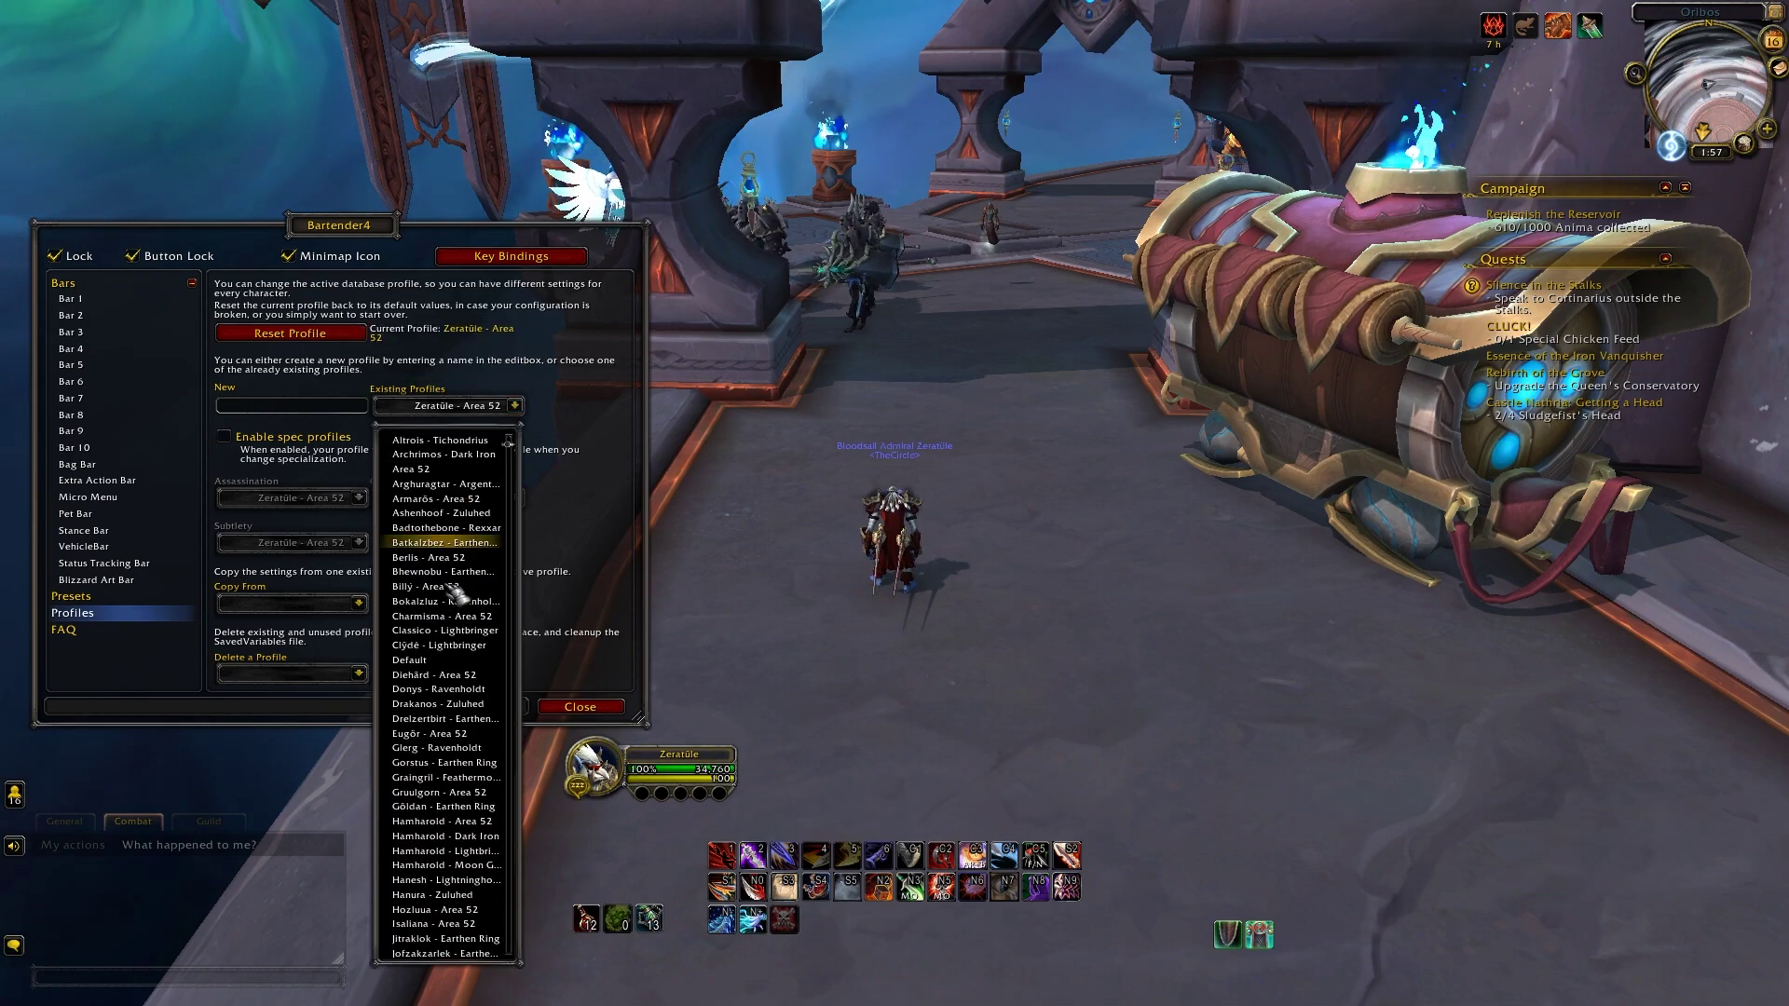
pyautogui.scroll(-5, 447, 718)
pyautogui.click(438, 667)
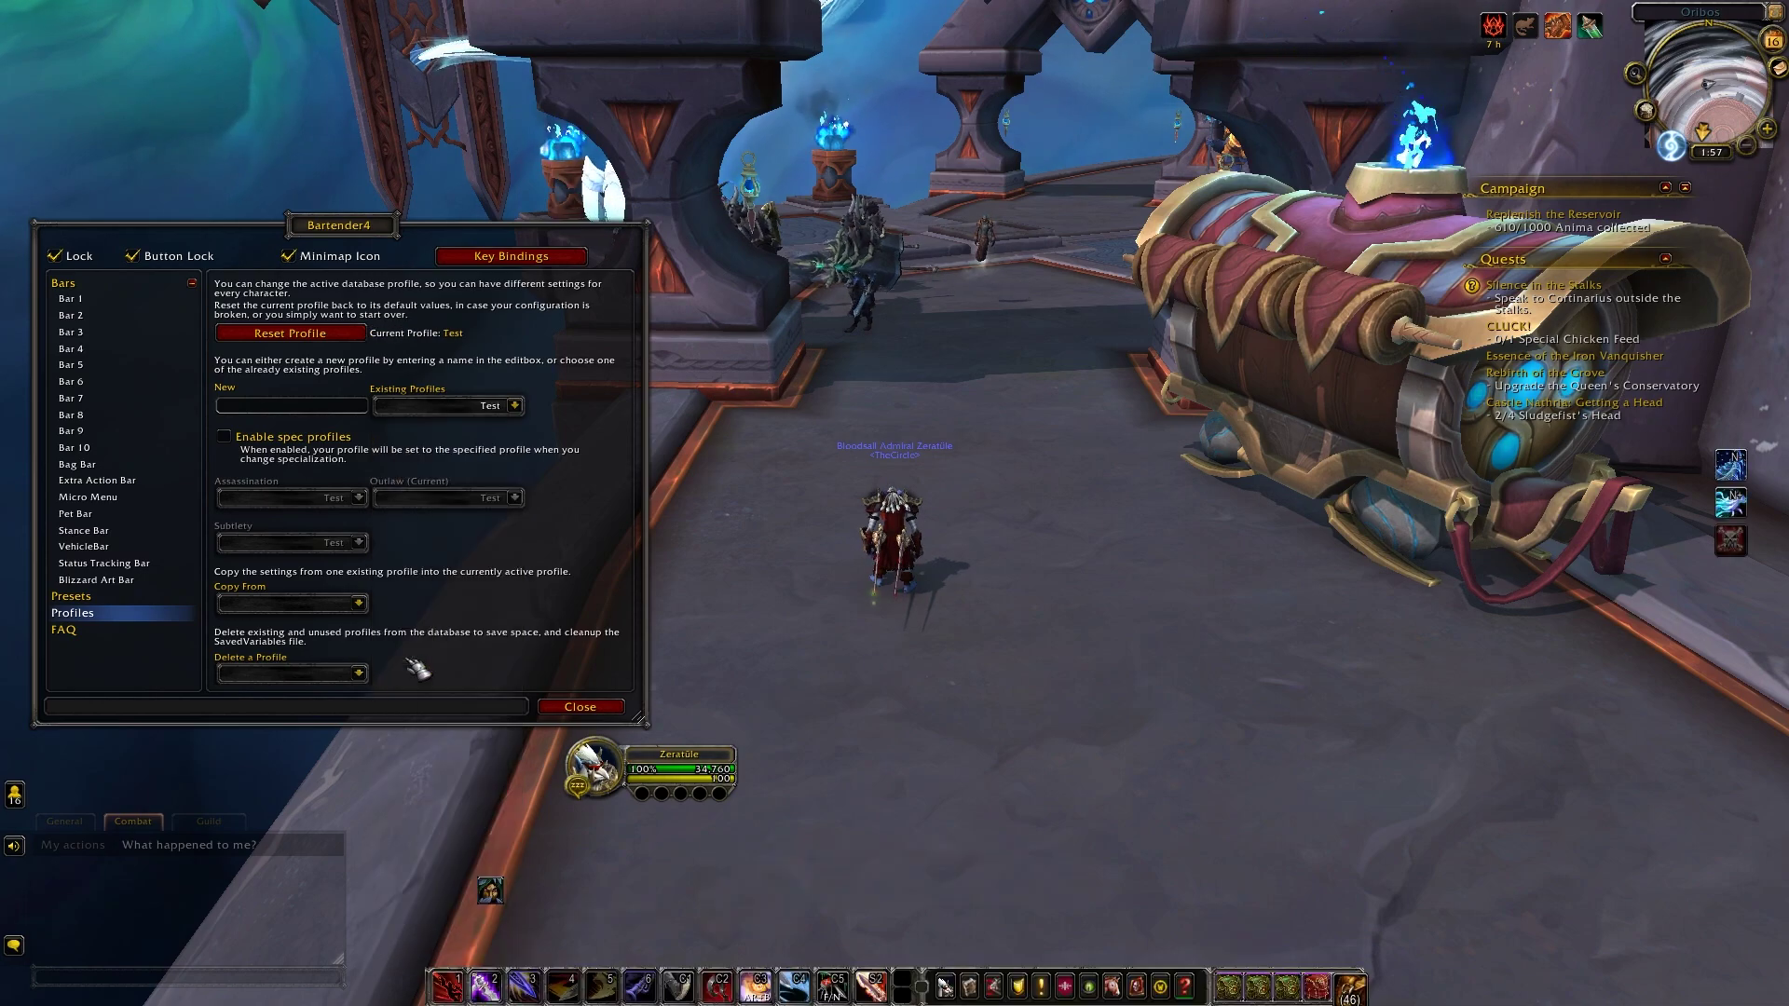
pyautogui.click(358, 604)
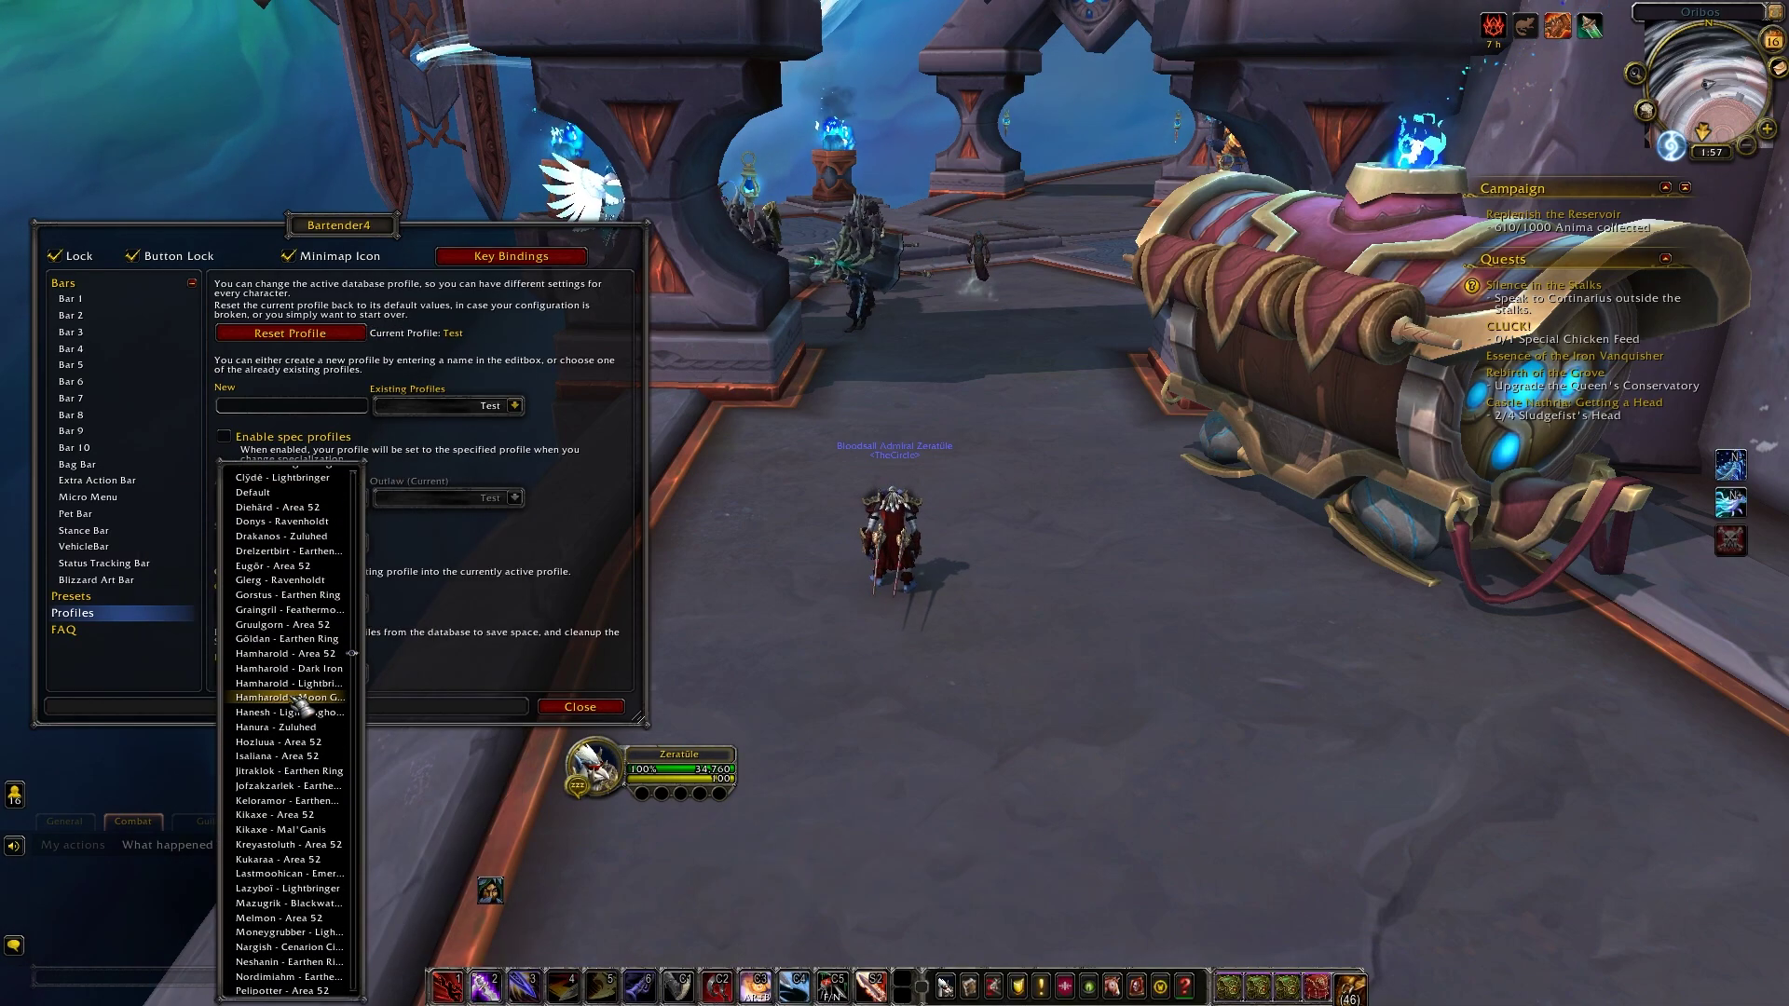
pyautogui.scroll(-10, 299, 706)
pyautogui.click(459, 614)
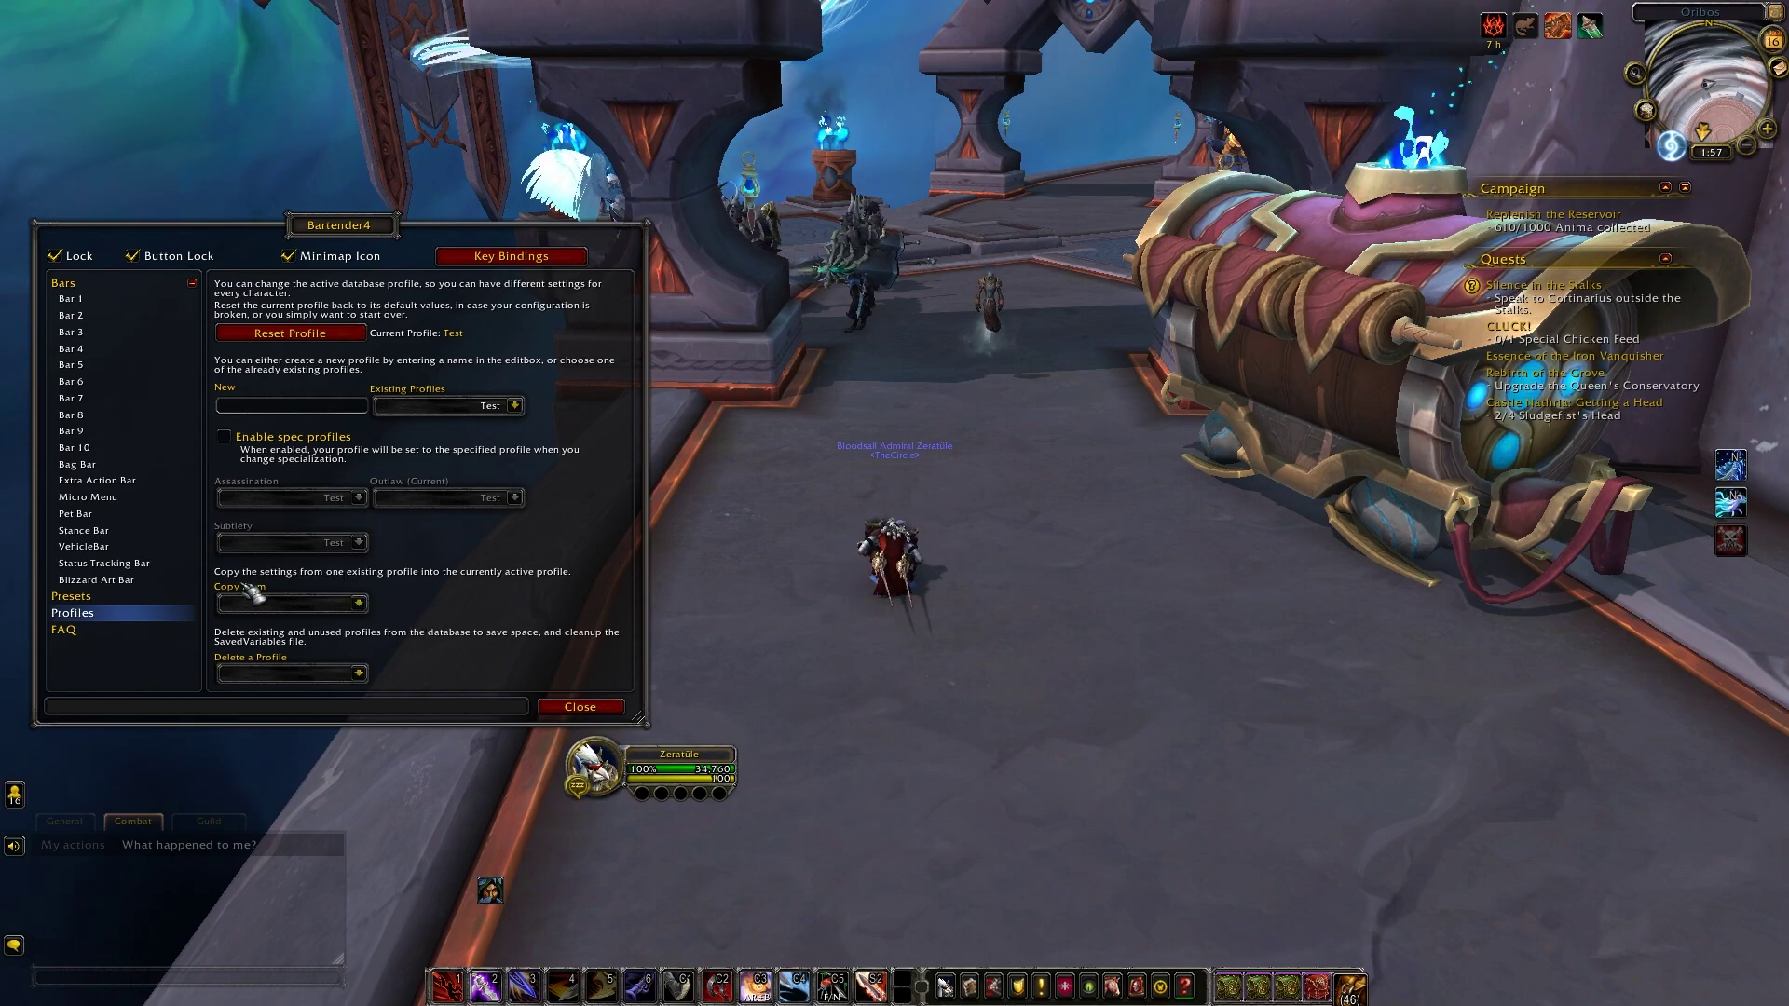
# - Copy the settings of the character's own Area 52 profile into the Test profile
pyautogui.click(363, 604)
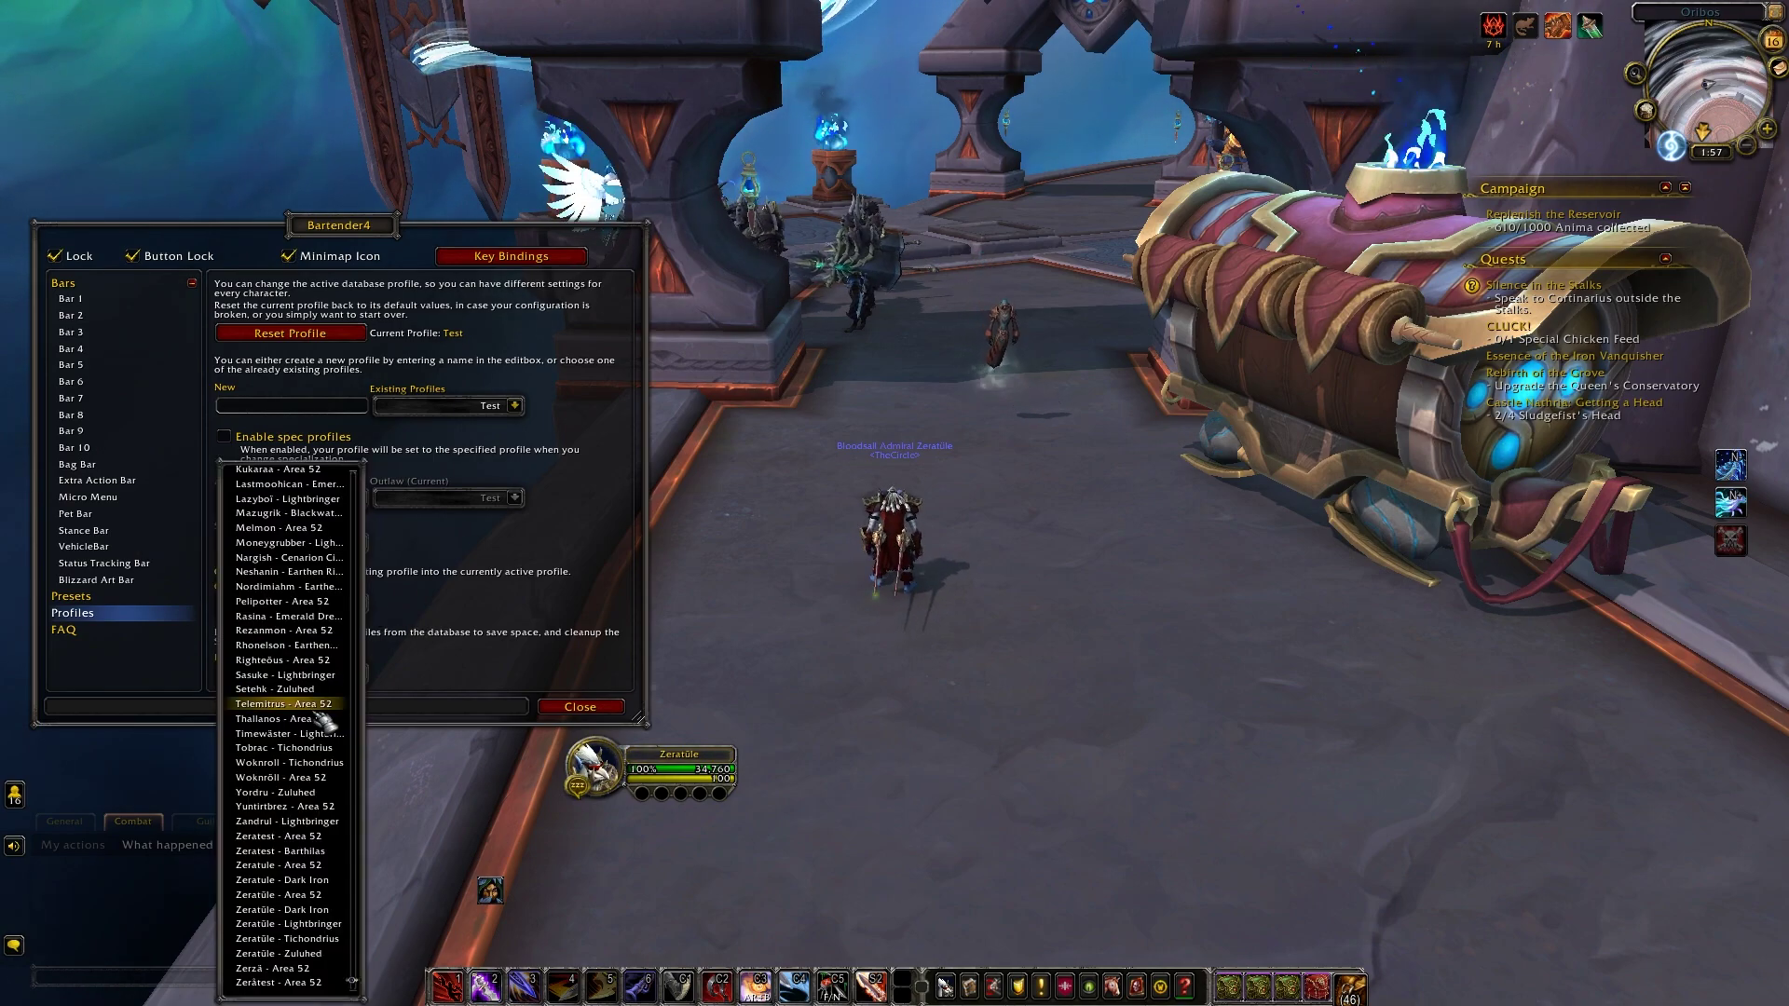
pyautogui.click(333, 896)
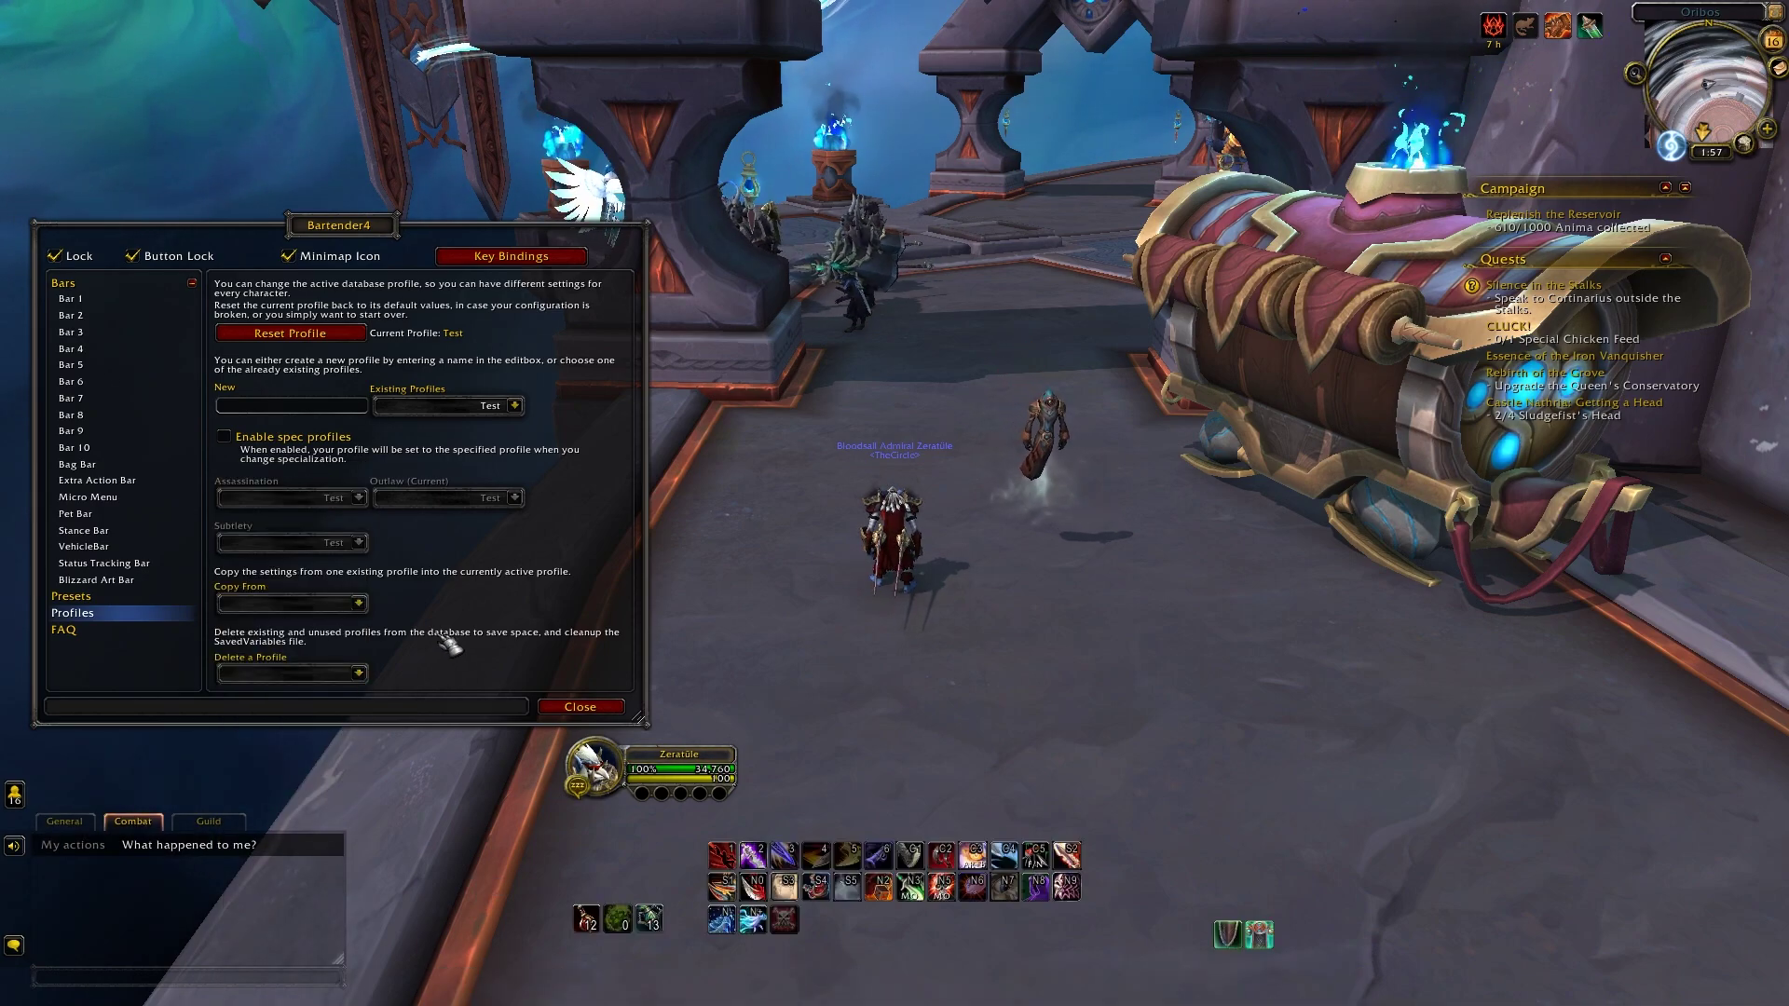
# - Compare the two profiles by activating the character's own Area 52 profile and returning to Test
pyautogui.click(514, 407)
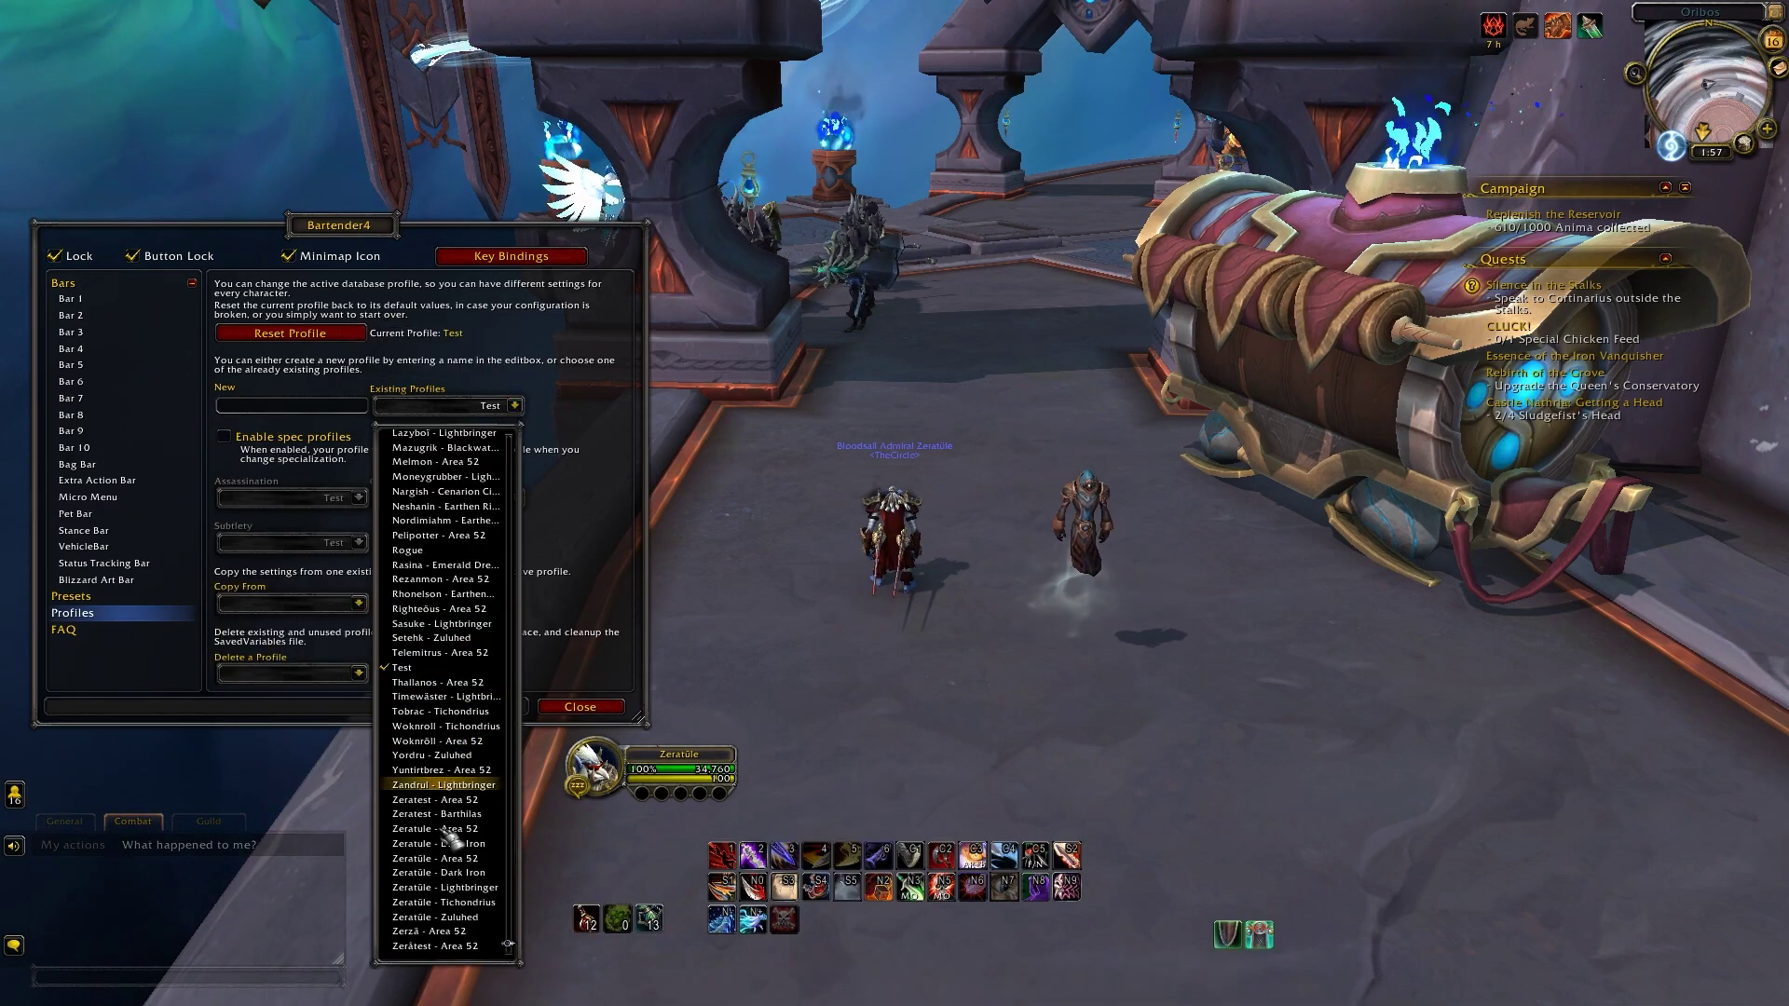
pyautogui.click(492, 858)
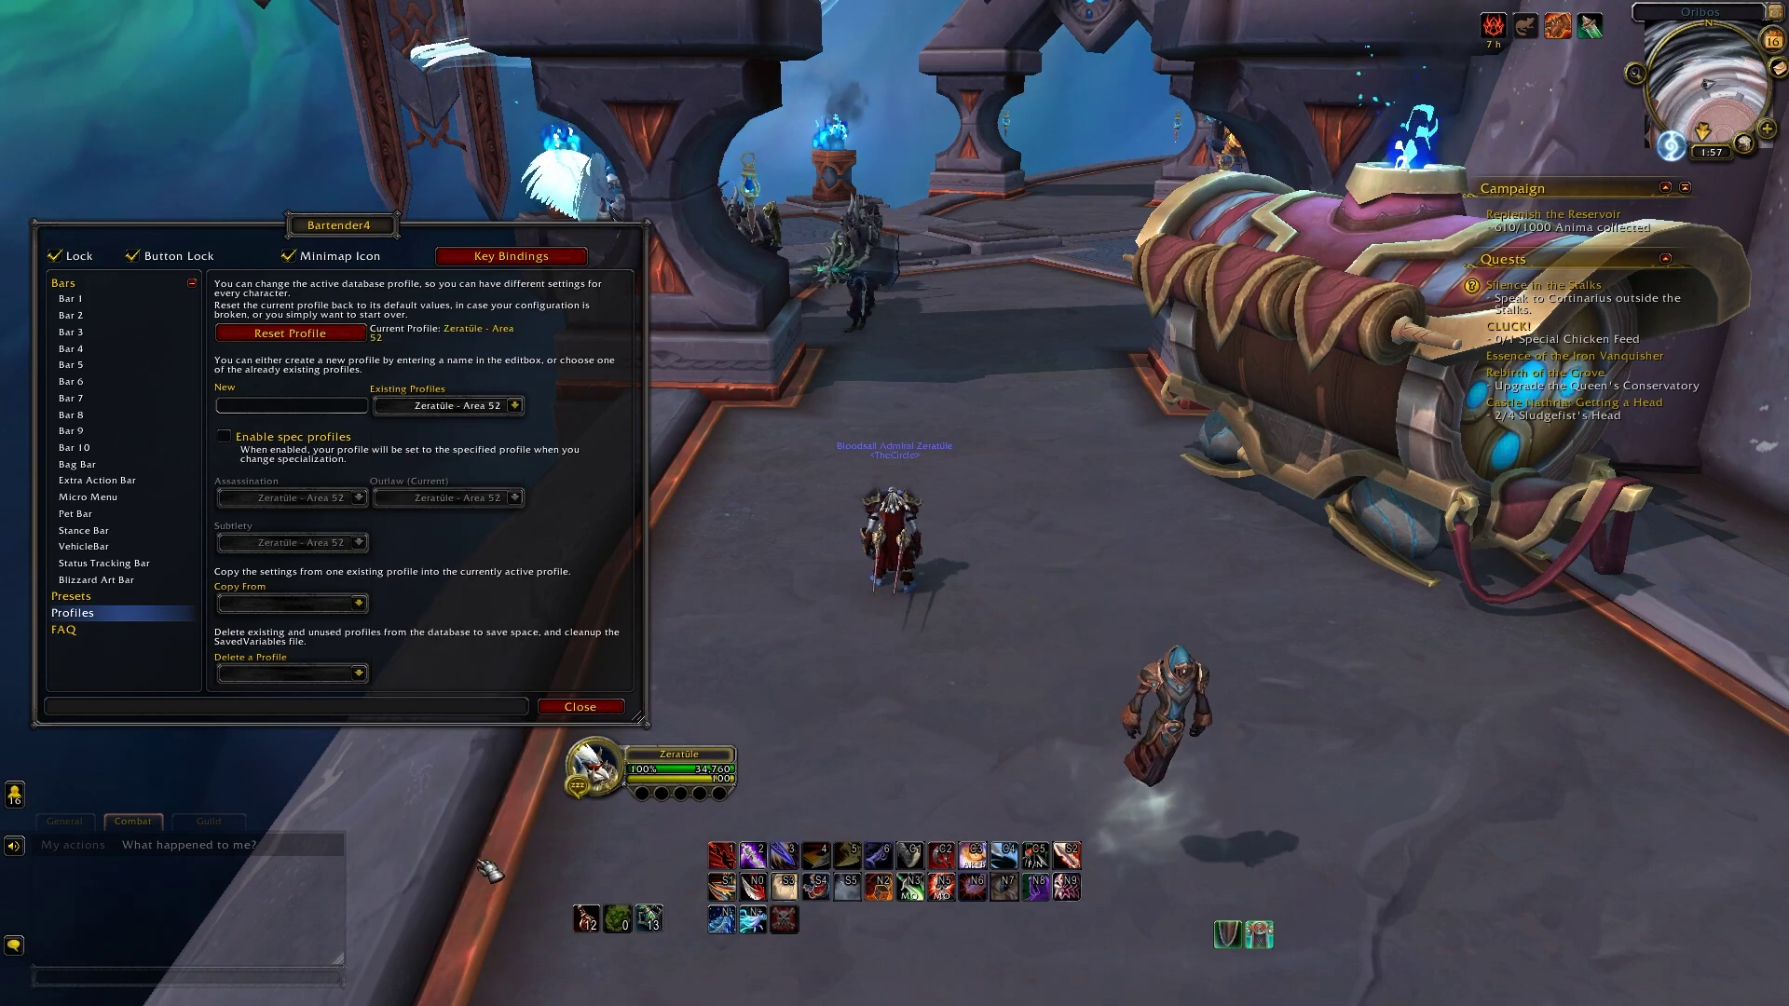
pyautogui.click(514, 406)
pyautogui.click(405, 669)
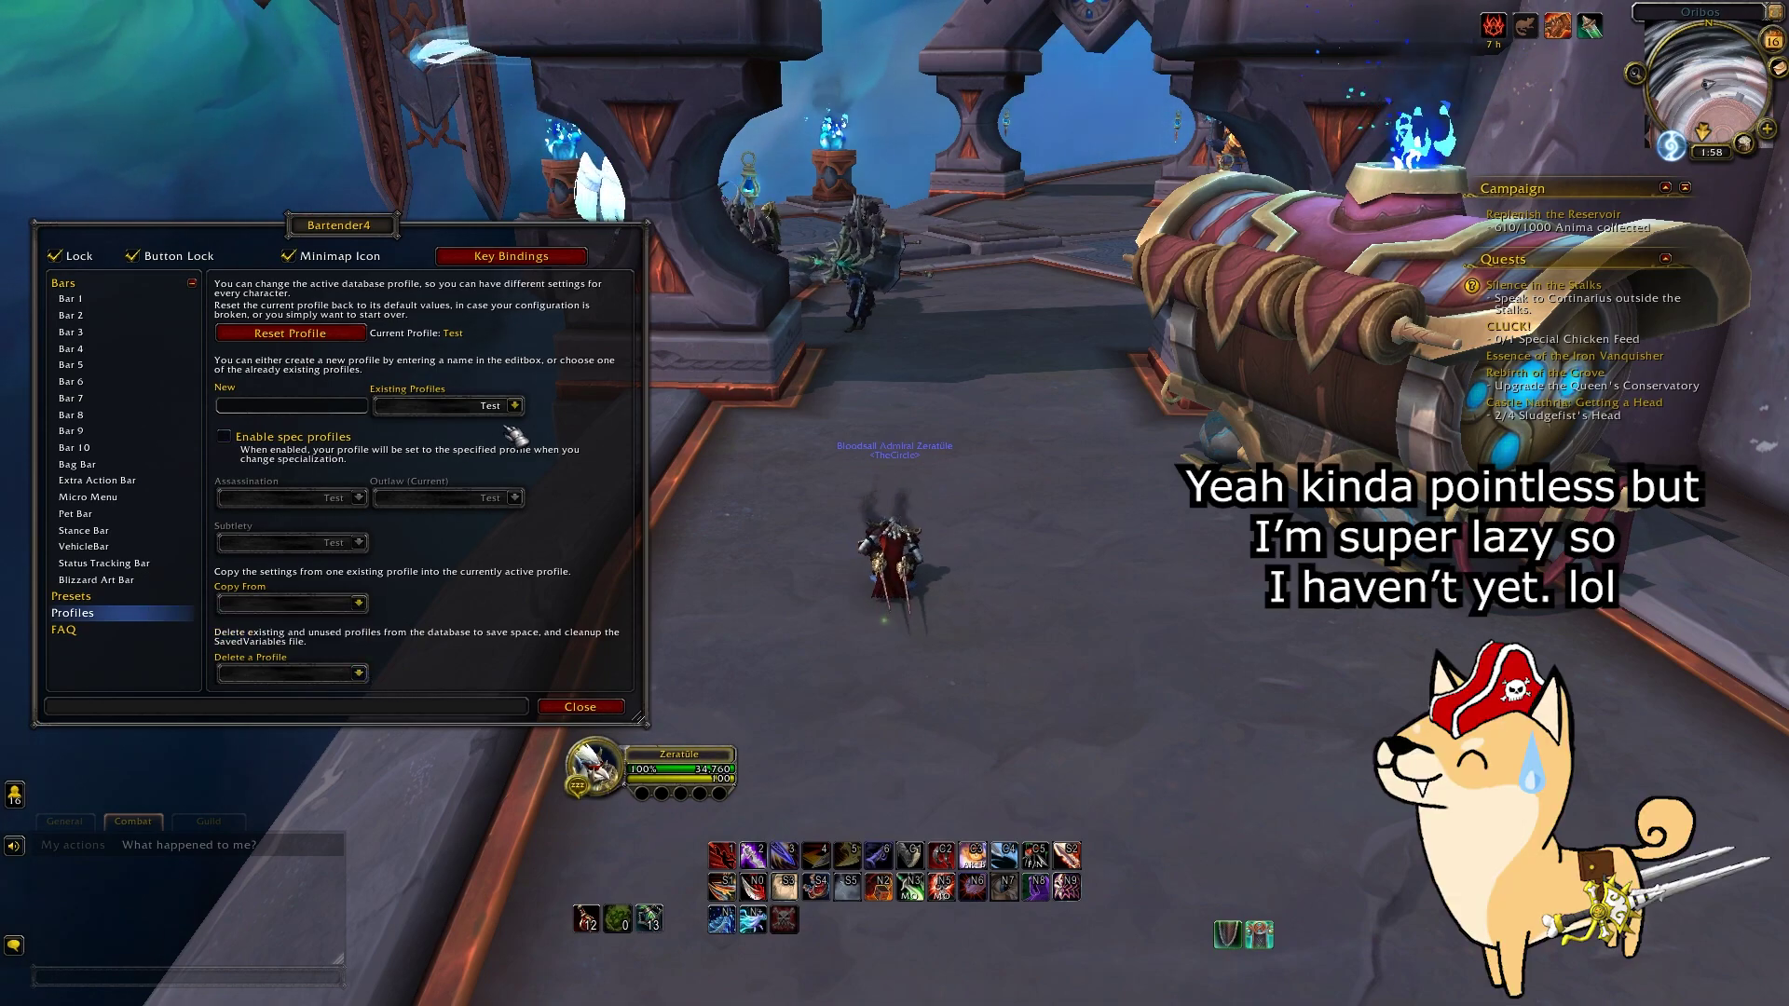
# - Browse the profiles offered for deletion and the list of existing profiles, without choosing any
pyautogui.click(358, 673)
pyautogui.scroll(-10, 307, 561)
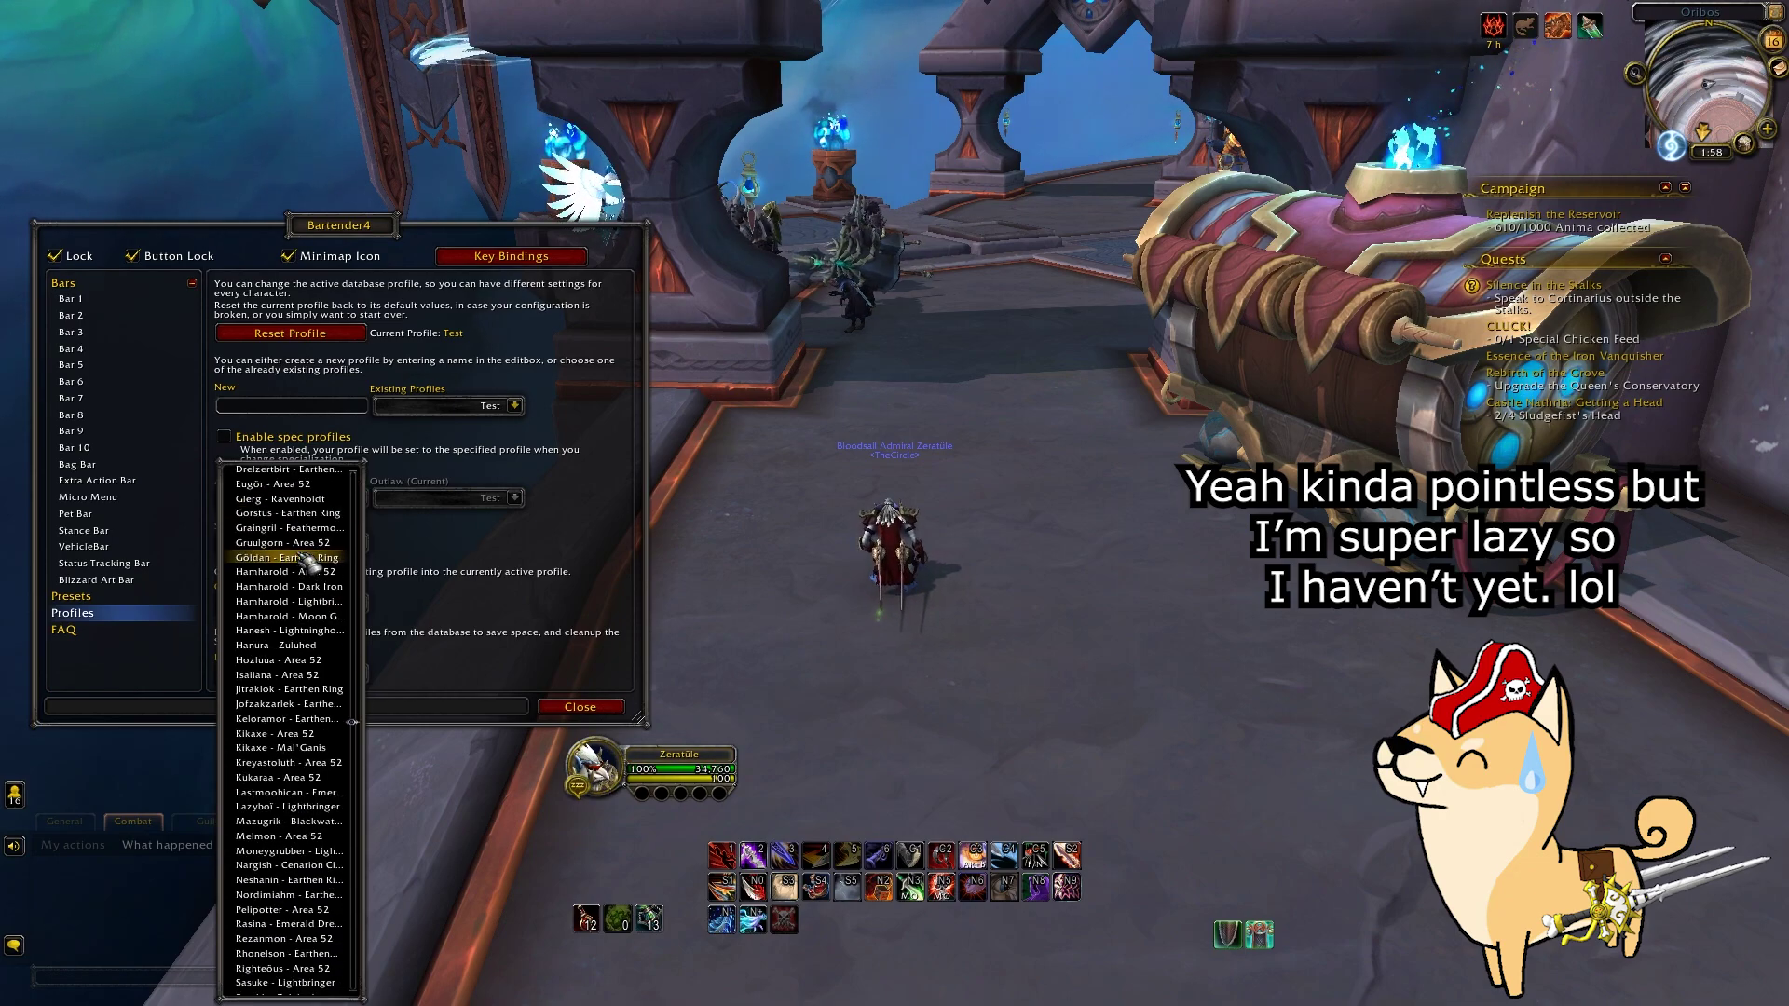
pyautogui.click(481, 710)
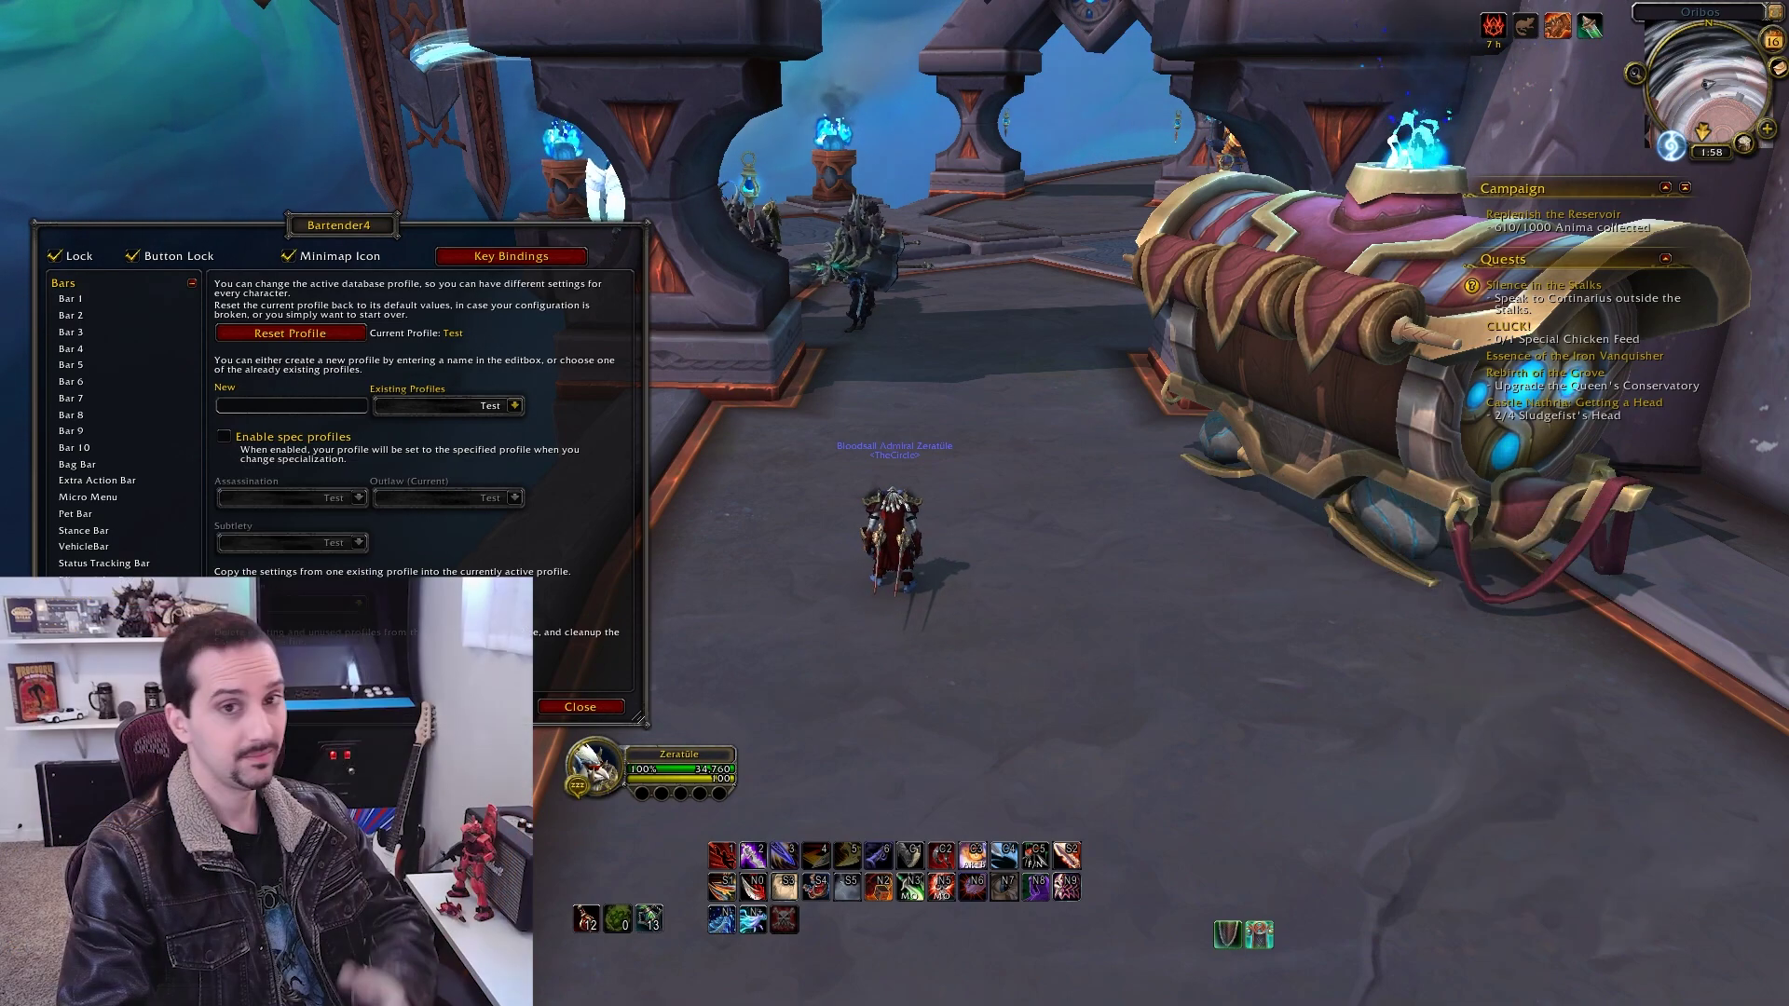
pyautogui.click(514, 405)
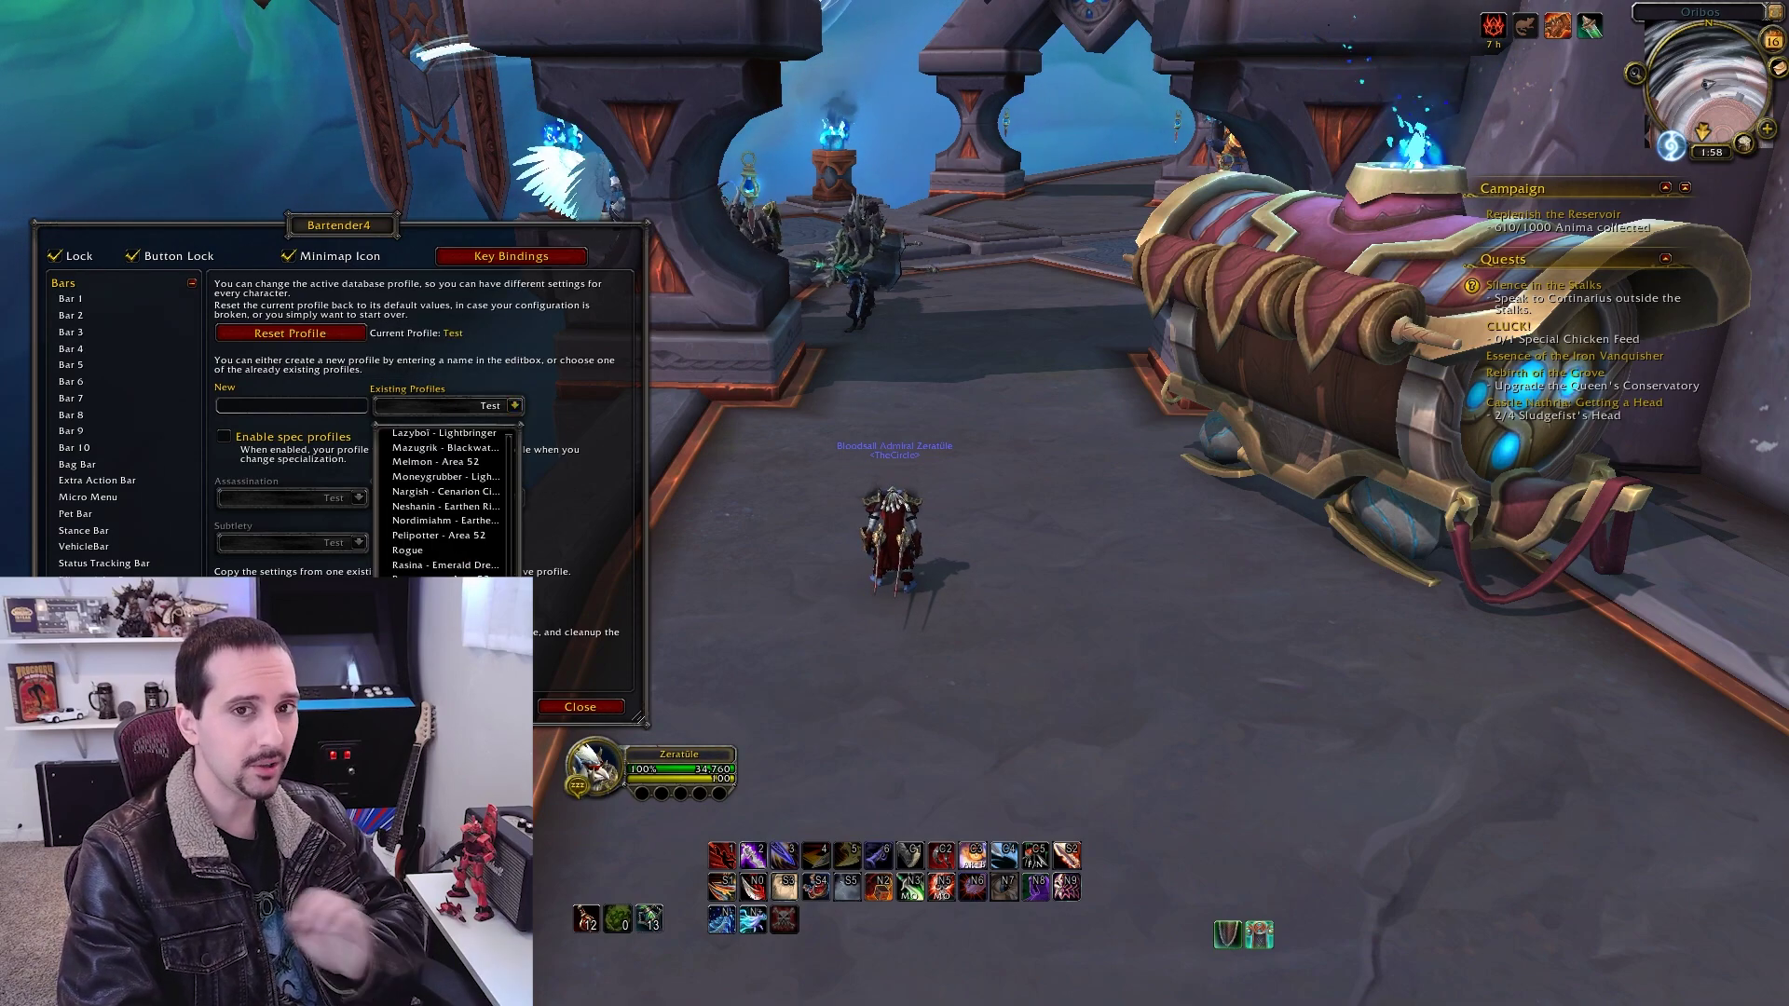
pyautogui.click(626, 480)
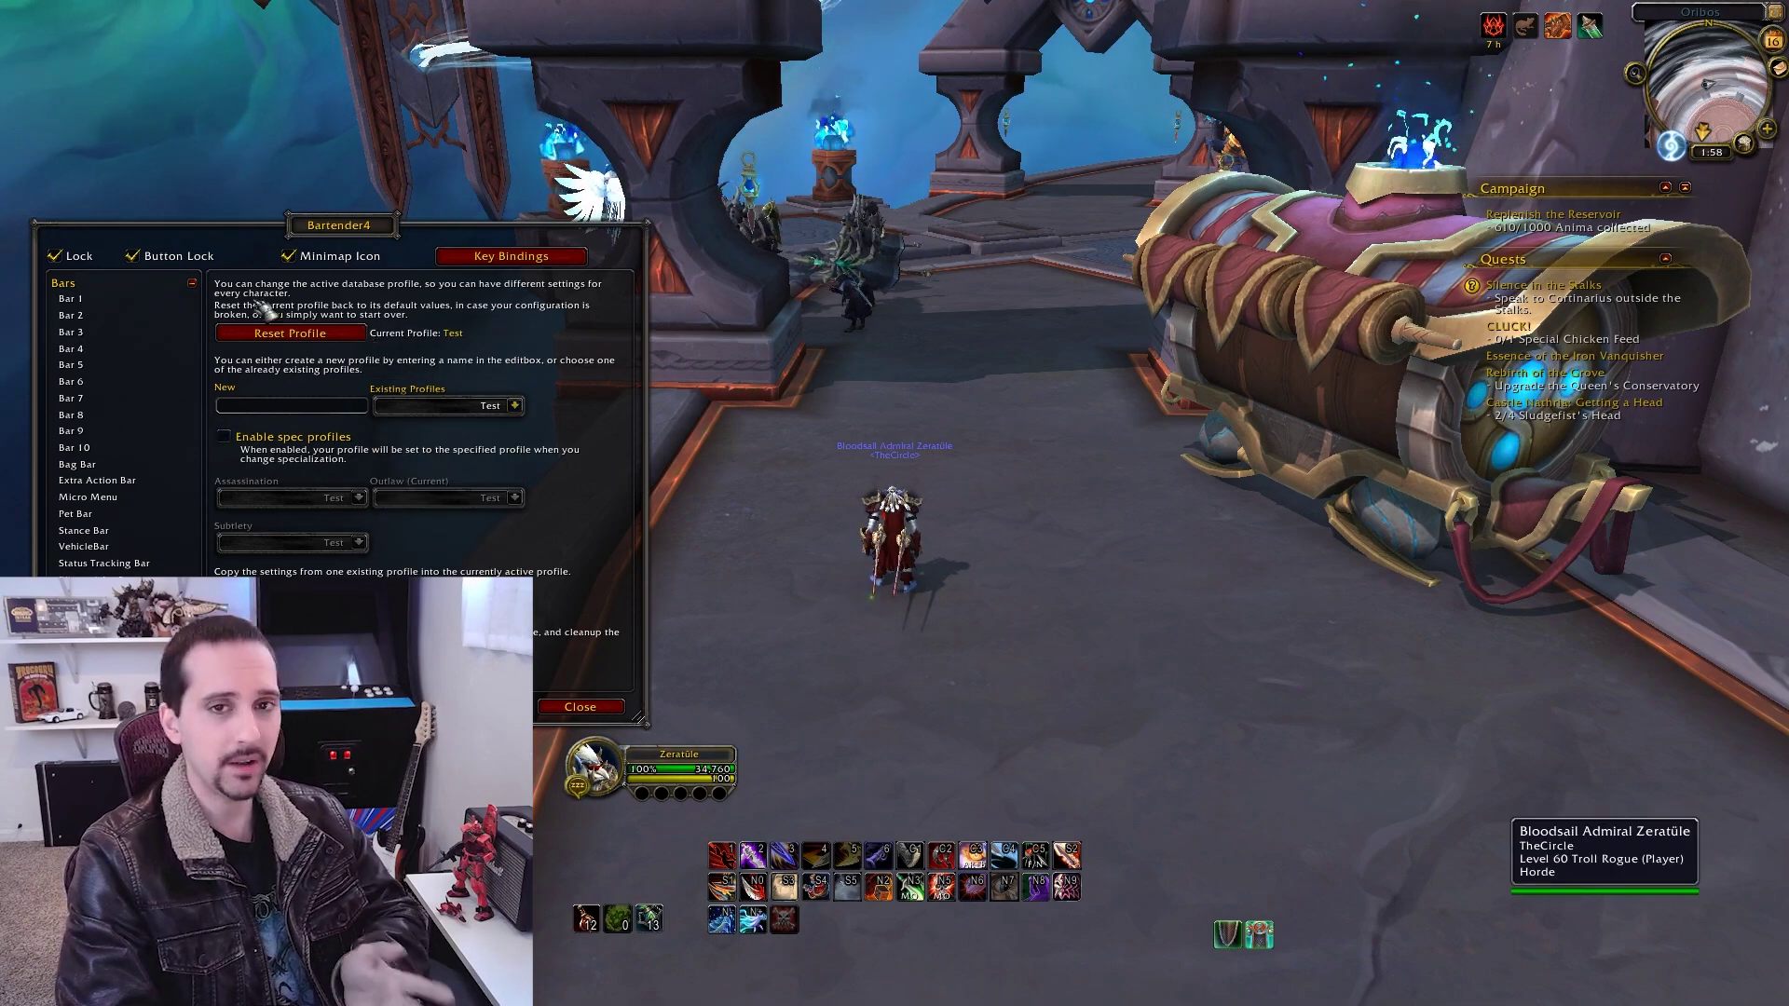
# - Open Bar 1's general settings, unlock the bars, and move Bar 1 up to just above the character
pyautogui.click(89, 301)
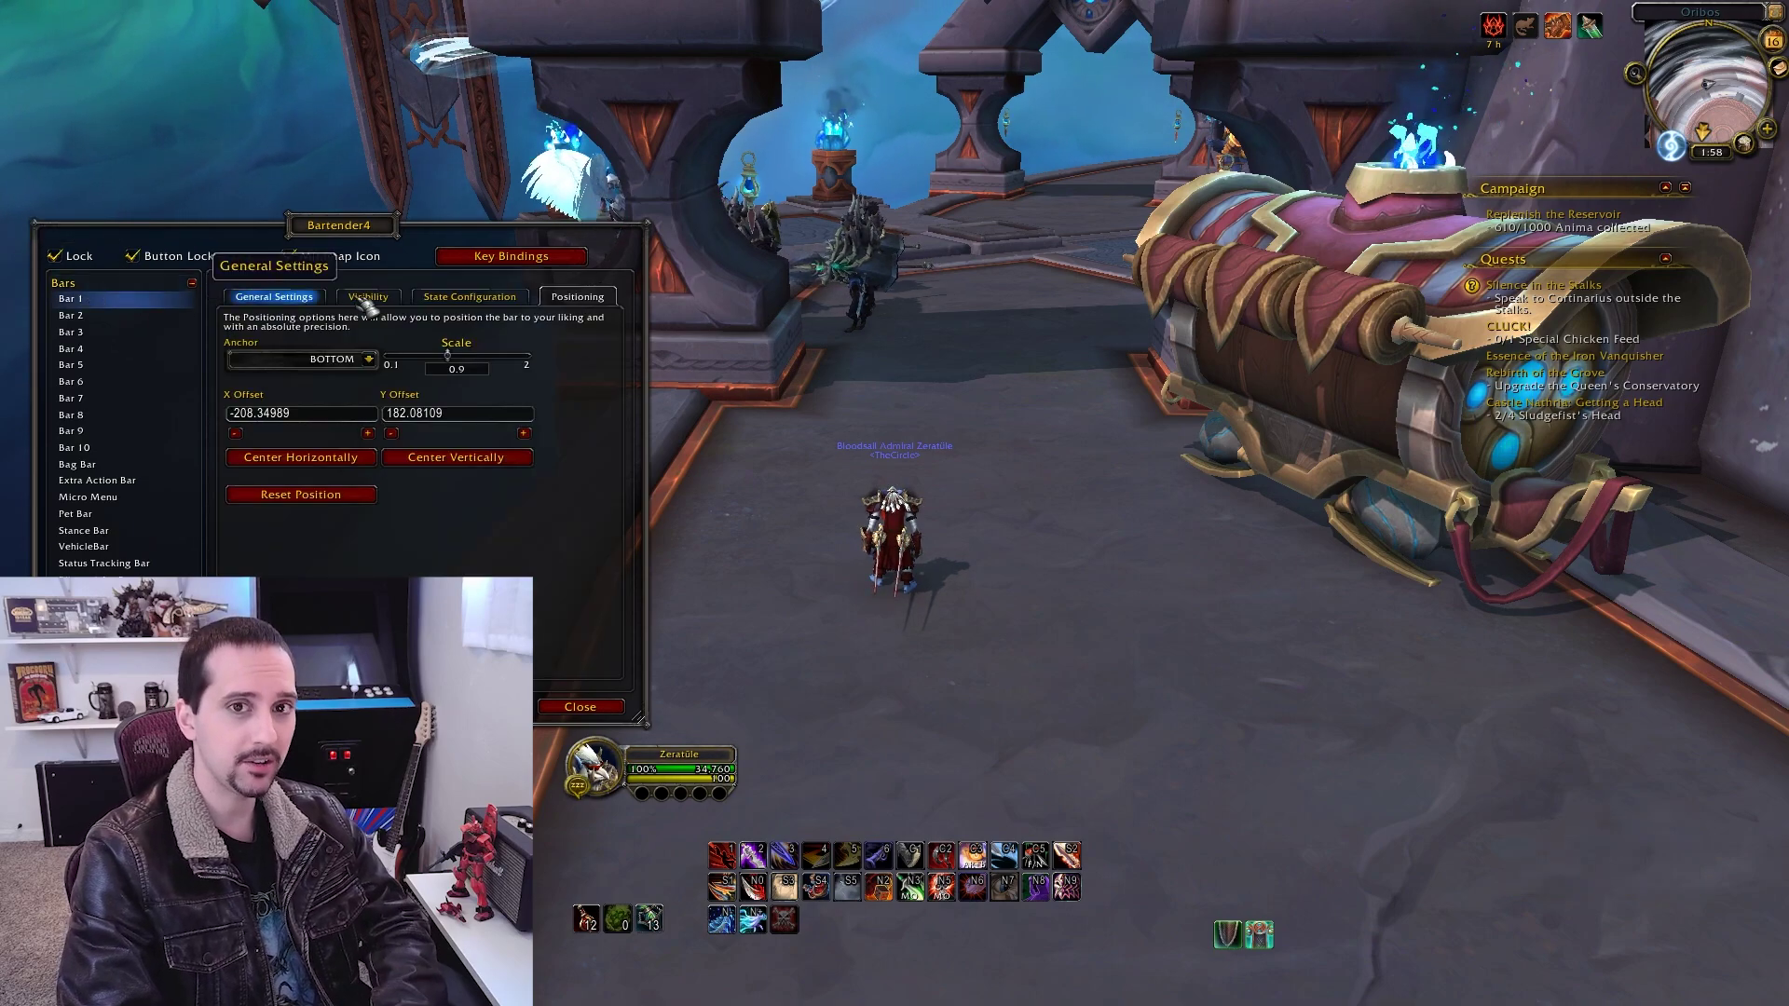
pyautogui.click(282, 294)
pyautogui.click(67, 260)
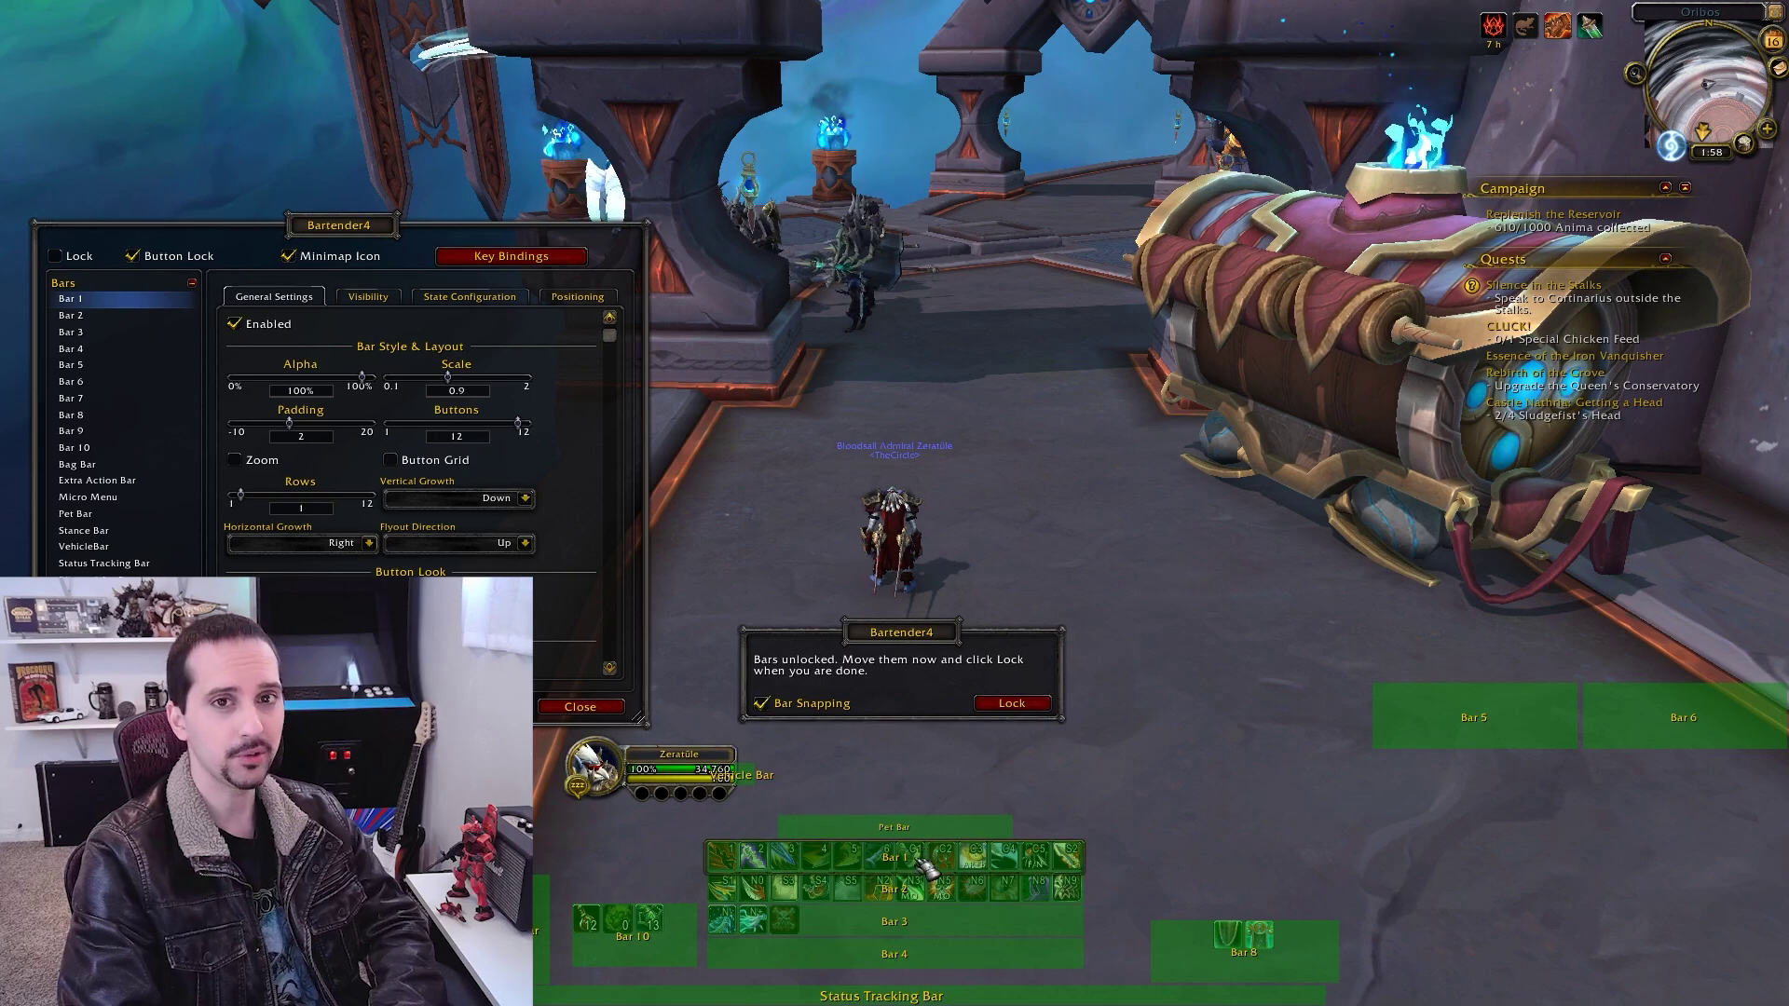
pyautogui.moveTo(929, 867); pyautogui.dragTo(923, 399)
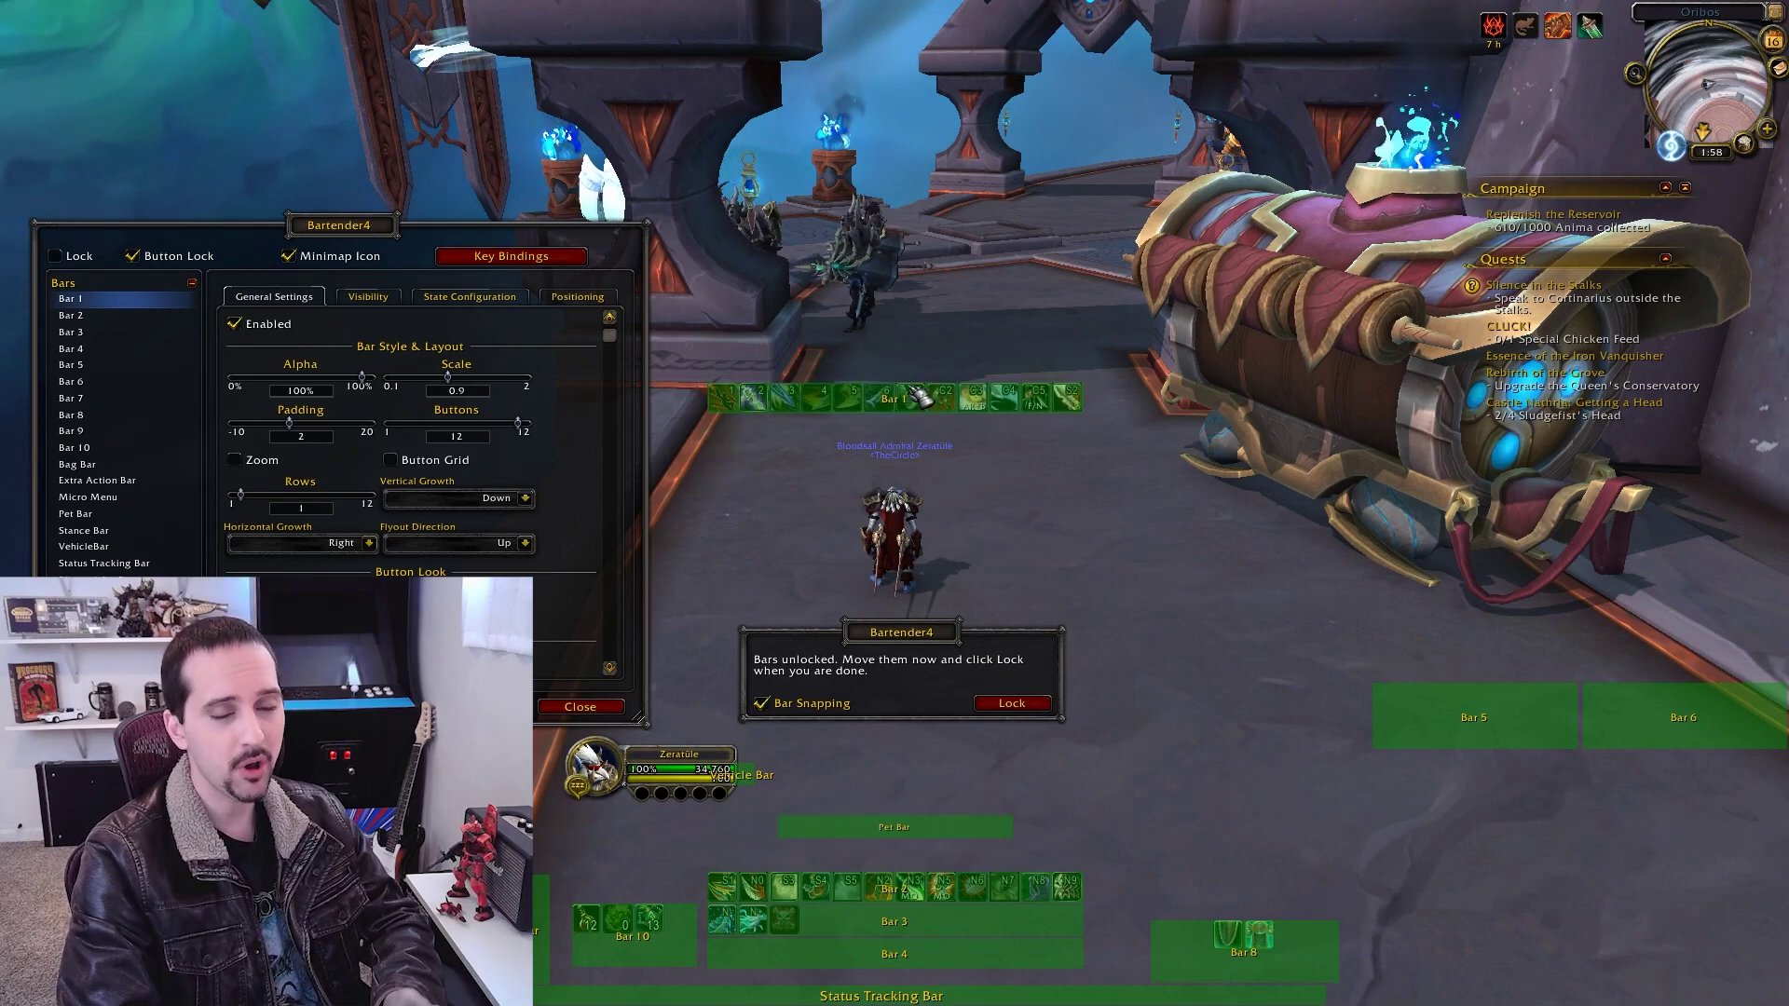
# - Set Bar 1's padding to 10 and arrange its buttons in 4 rows
pyautogui.moveTo(289, 424); pyautogui.dragTo(322, 426)
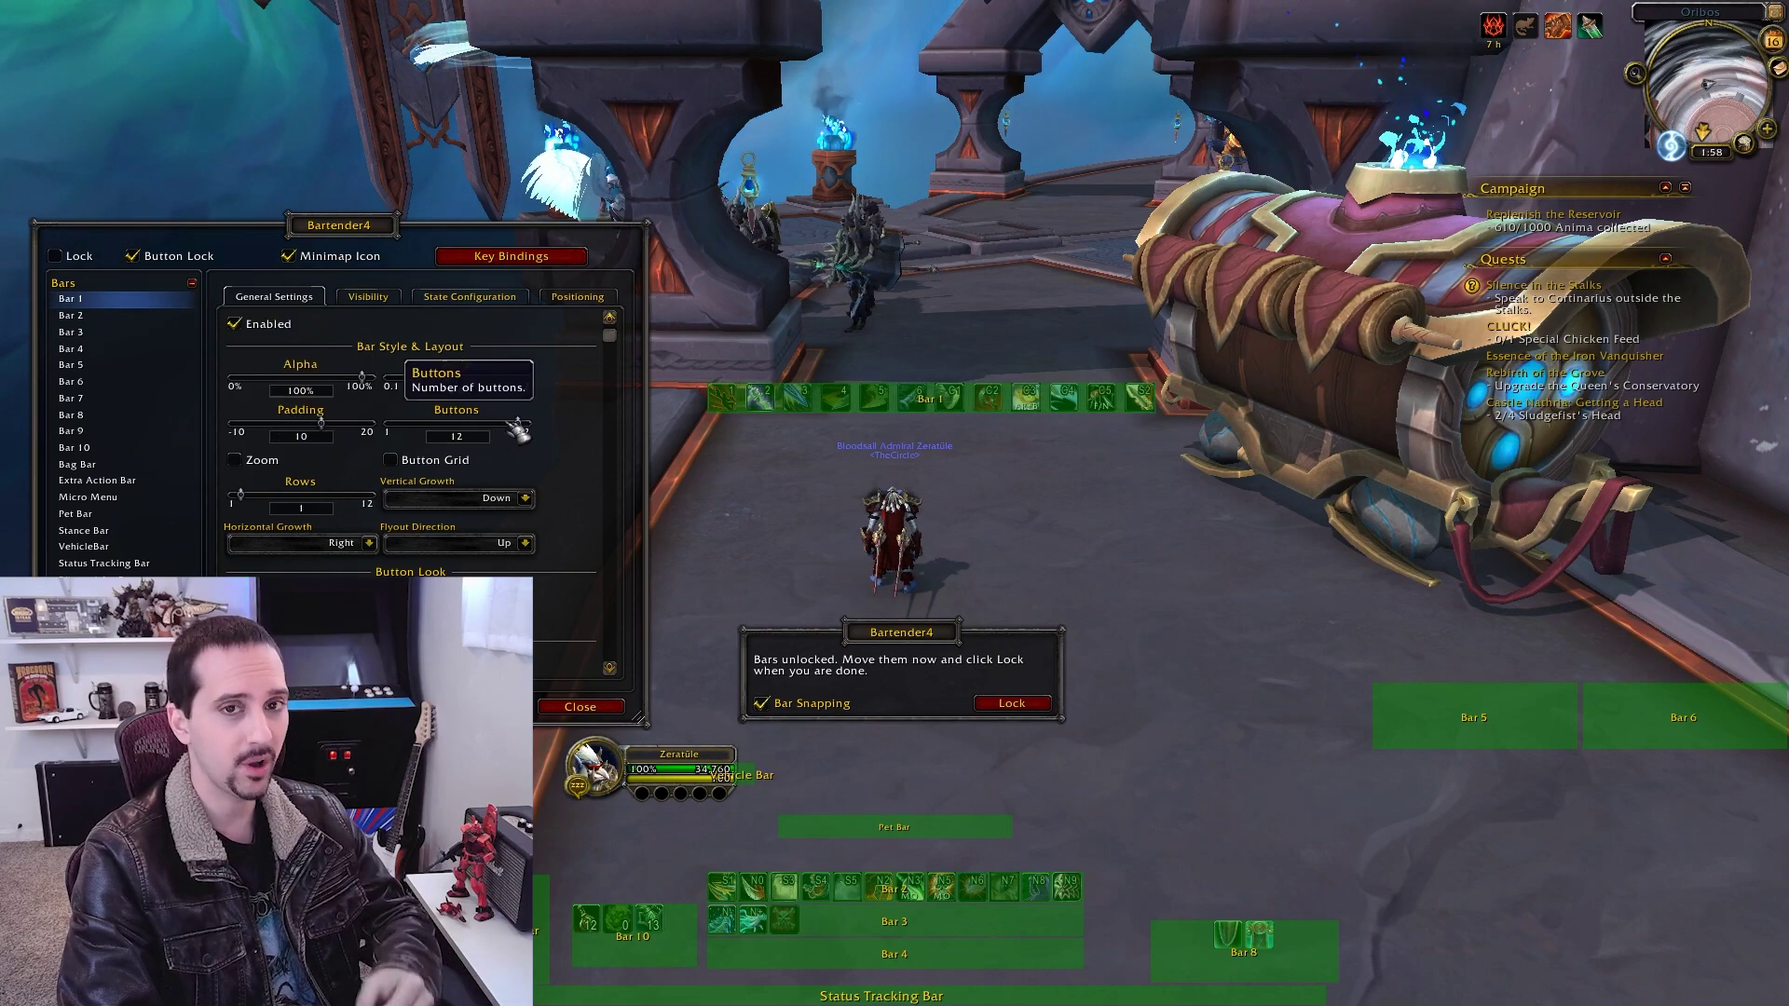
pyautogui.moveTo(260, 496); pyautogui.dragTo(274, 497)
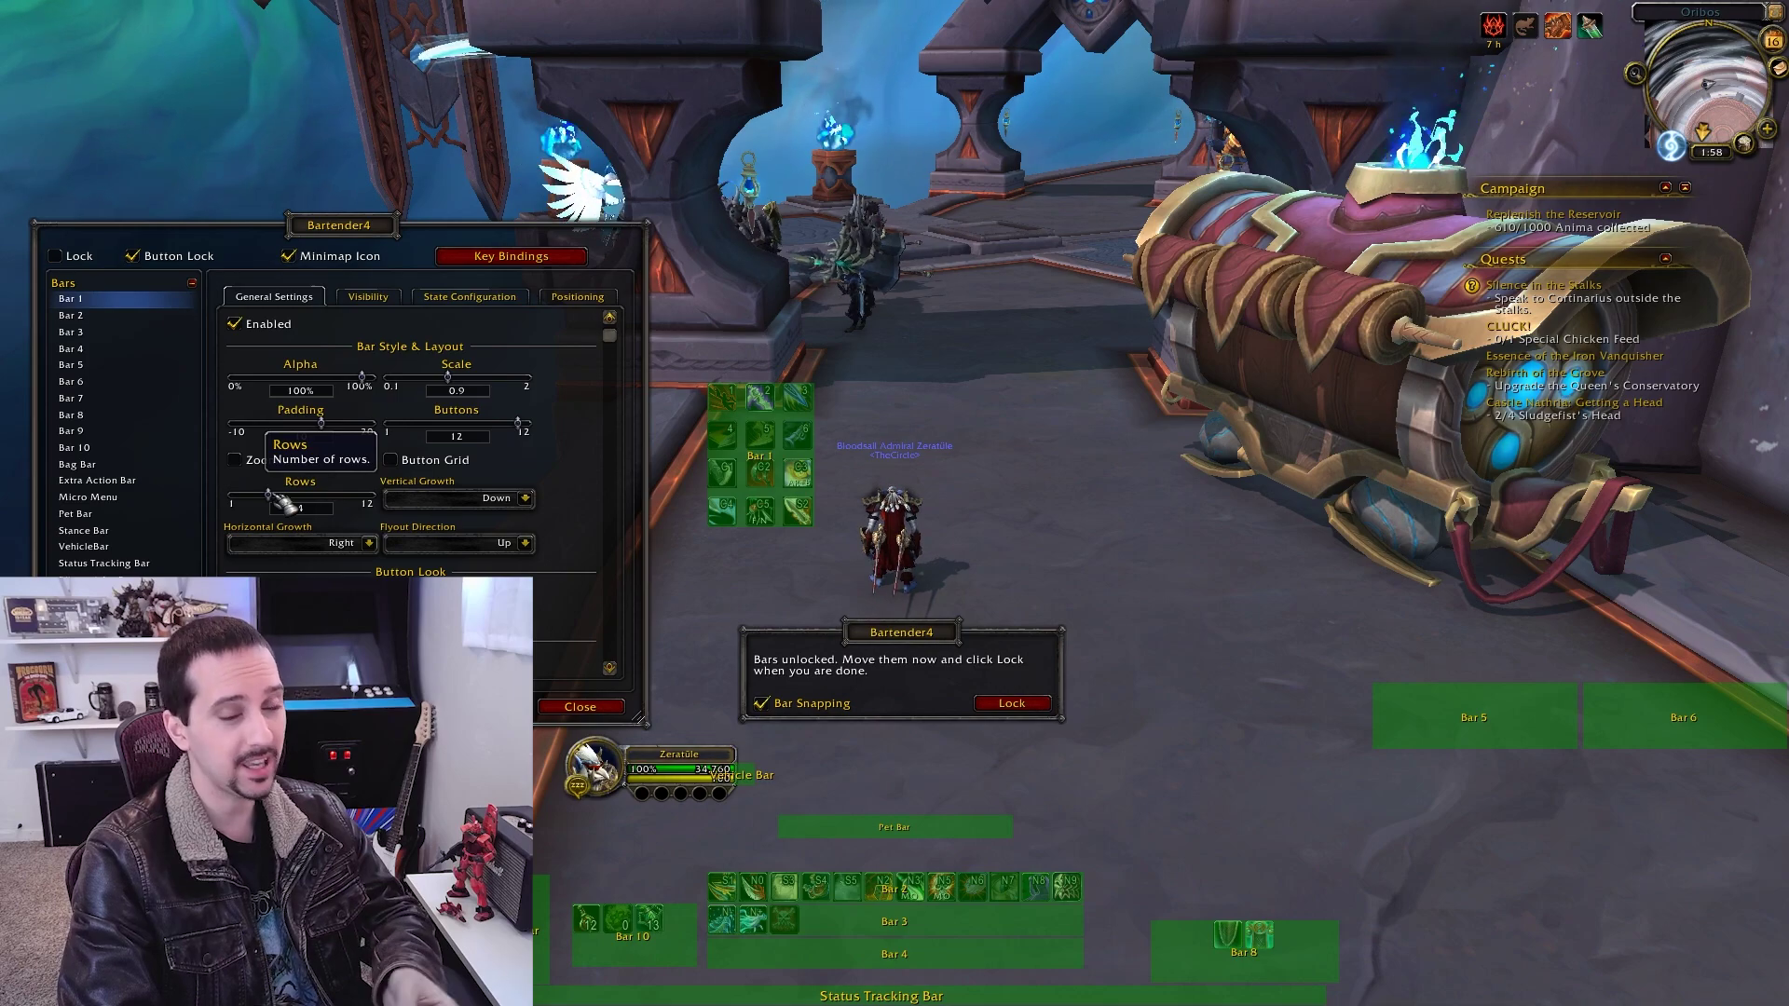